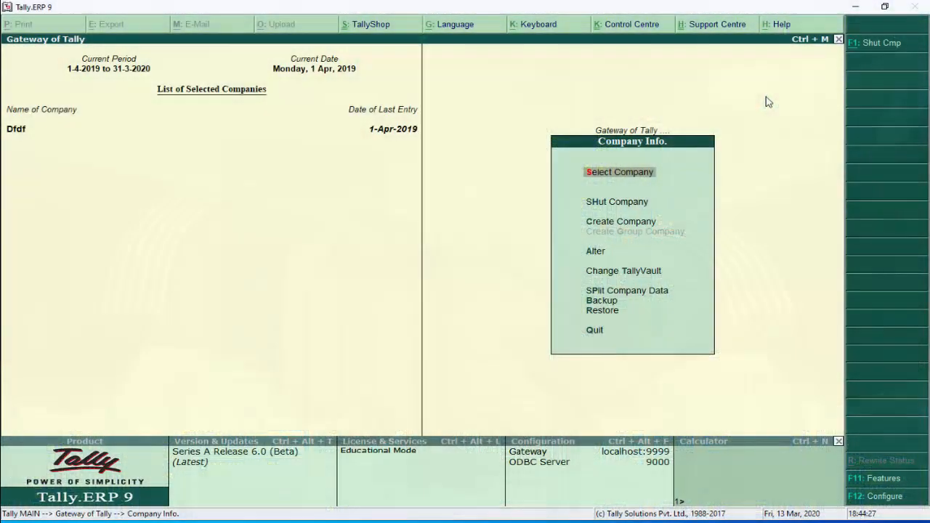
From Company Info, open the Company Creation form for a new company
key("Down")
key("Down")
key("Down")
key("Up")
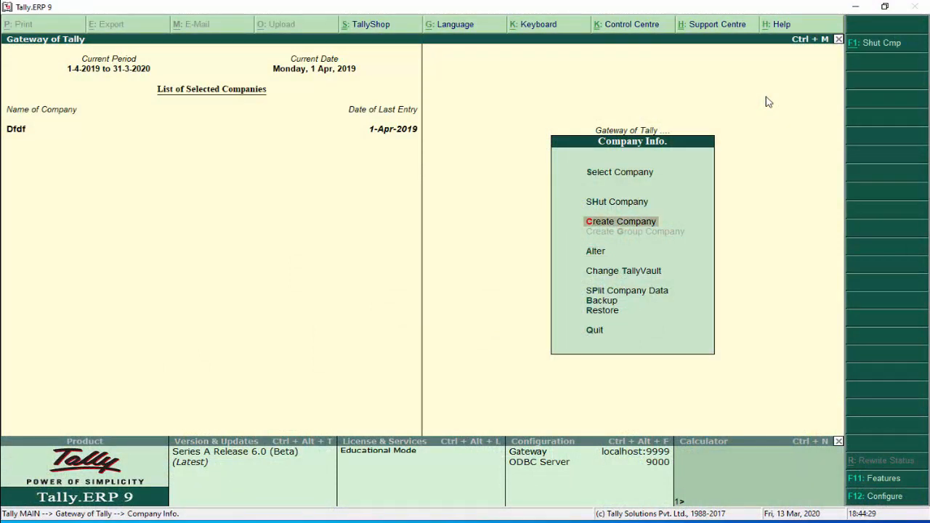
key("Return")
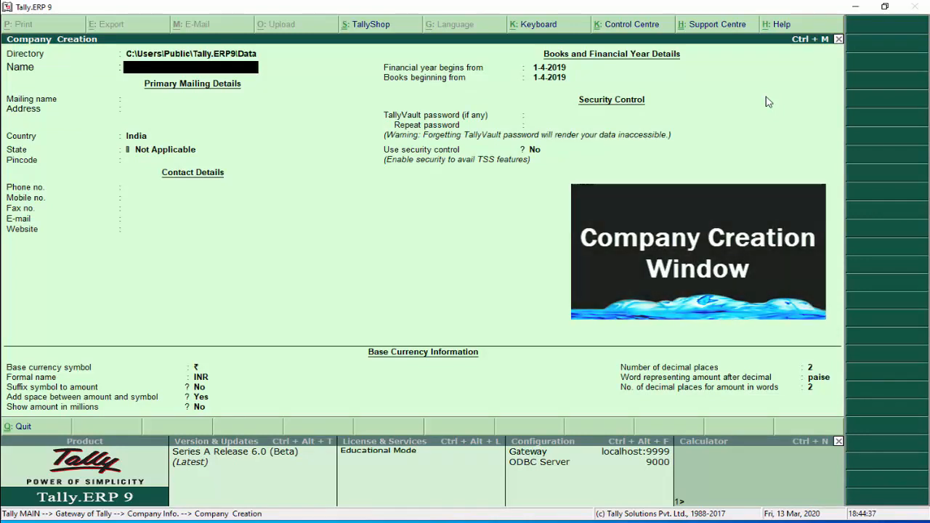
Name the company Swastik Education, correcting the typo, and keep the matching mailing name
type("Swastik ")
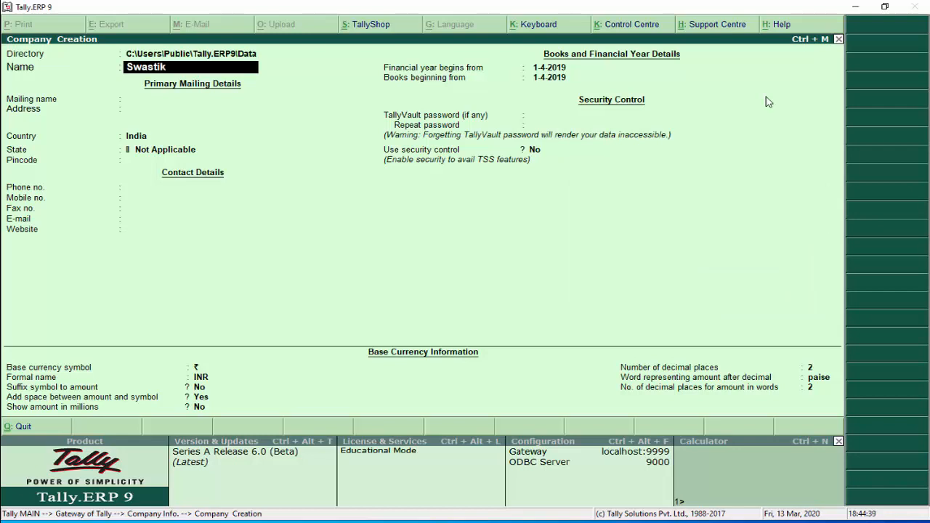
type("Eduction")
key("Return")
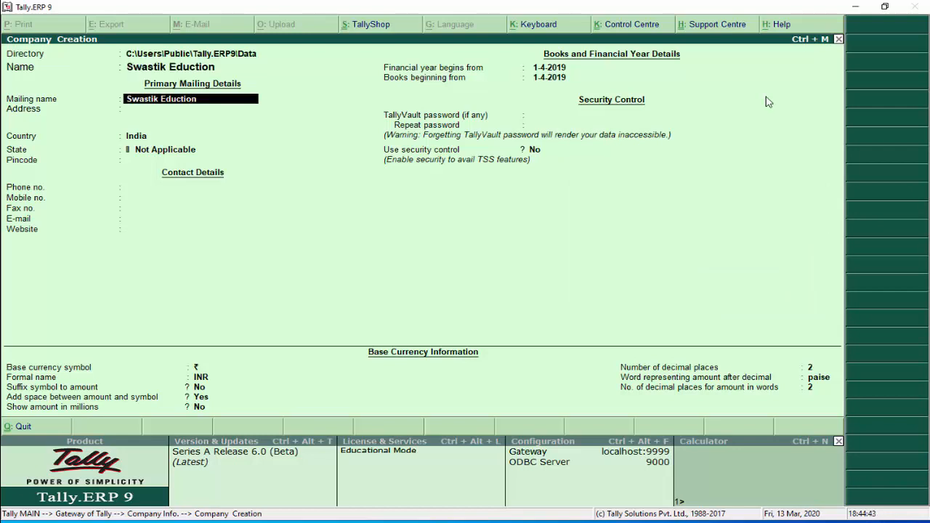
key("BackSpace")
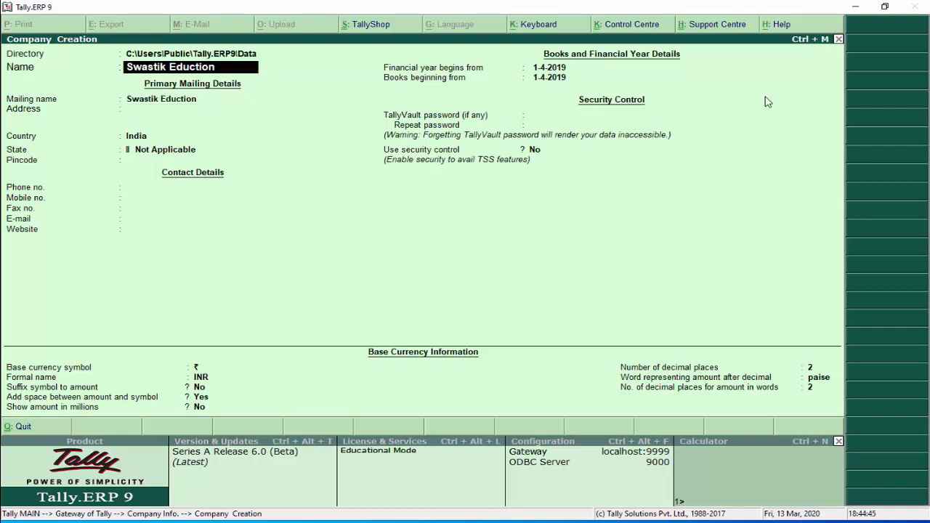
key("BackSpace")
key("BackSpace")
key("BackSpace")
key("BackSpace")
key("BackSpace")
key("BackSpace")
type("ucation")
key("Return")
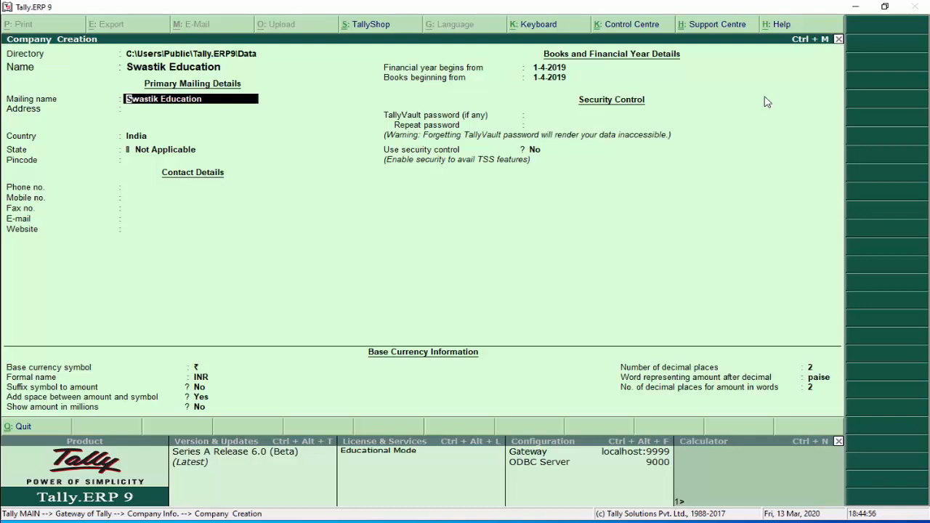
key("Return")
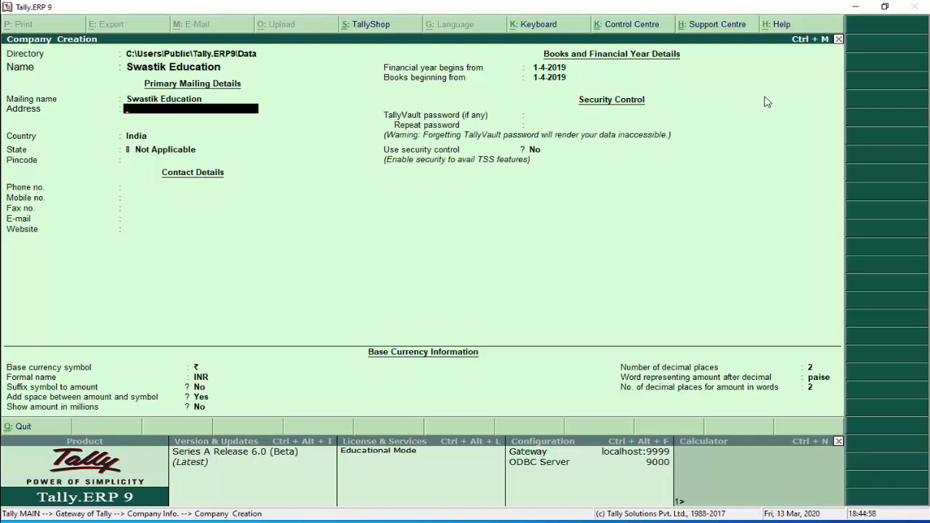
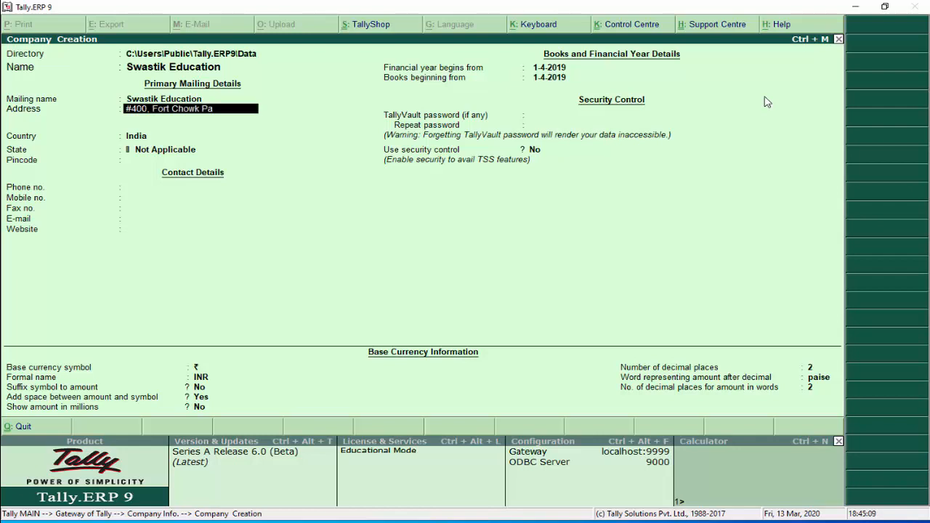
Enter the company's street address as the first address line
key("Return")
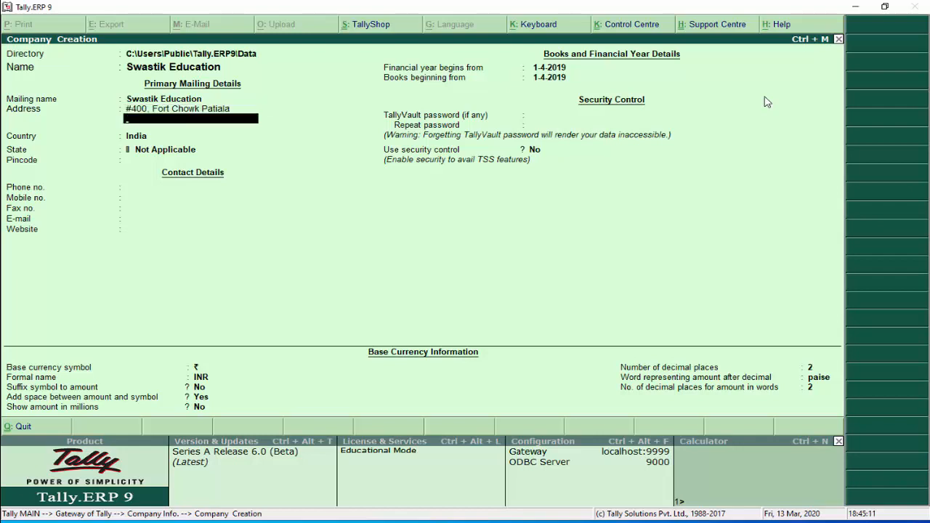
Keep India as the country, choose Punjab as the state, and enter the pincode
key("Return")
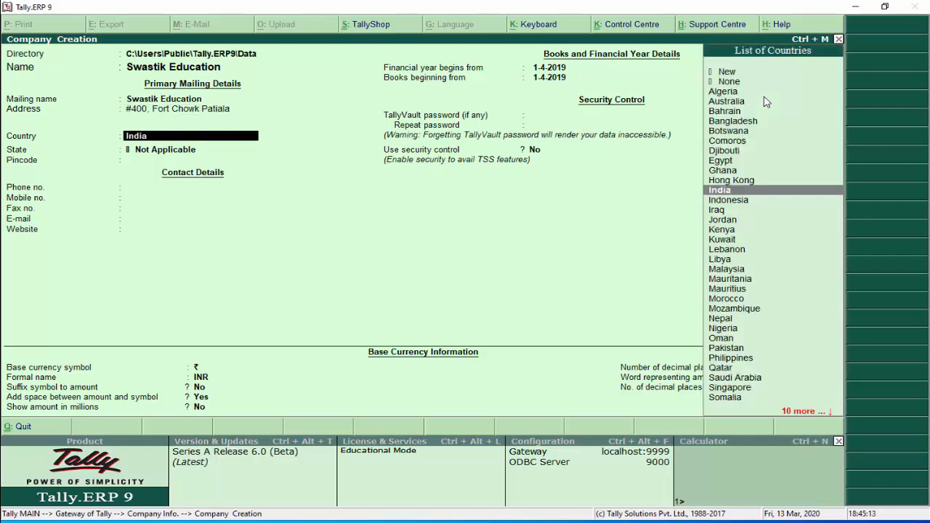
key("Return")
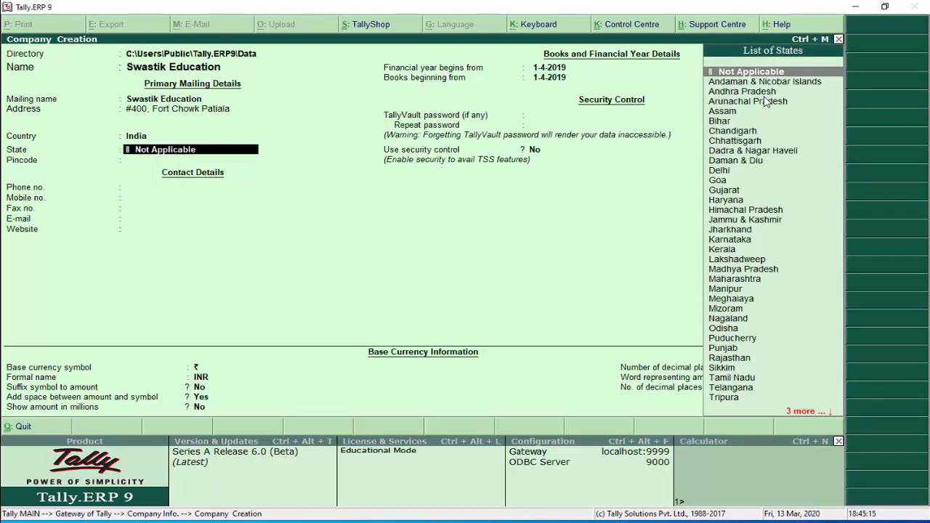
type("Pu")
key("Down")
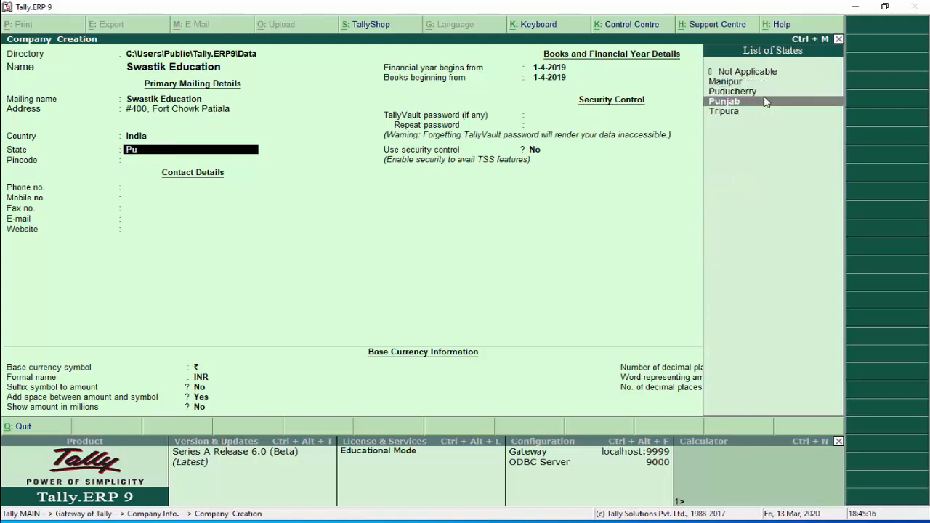
key("Return")
type("1")
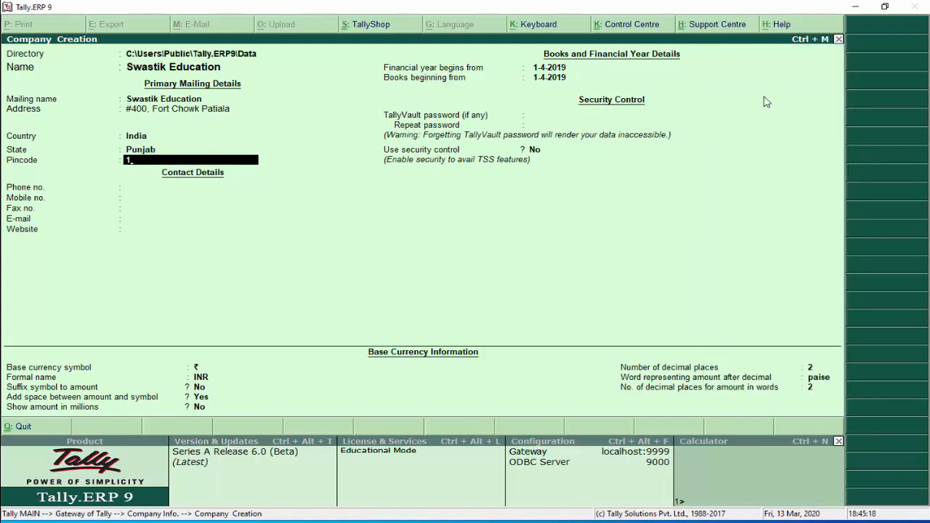
type("47001")
key("Return")
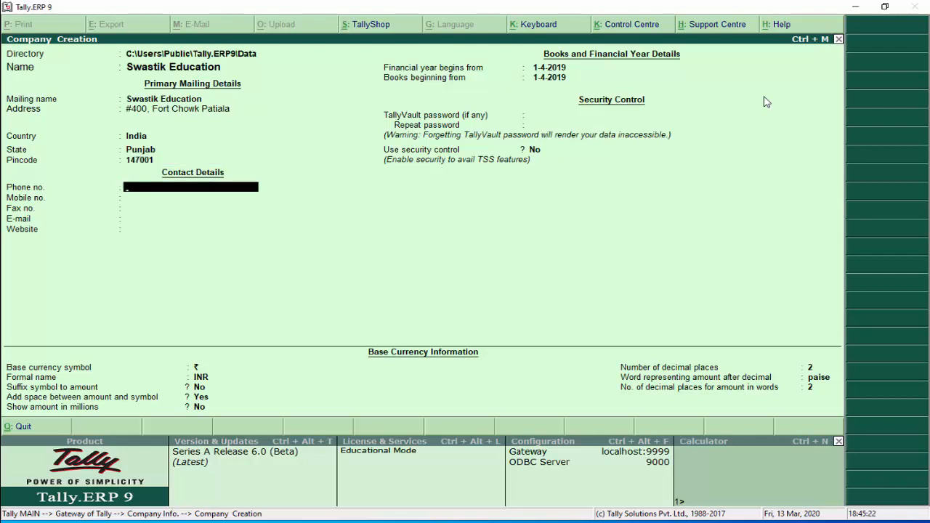
Fill in the company's phone, mobile, fax, e-mail and website details
type("56790494")
key("Return")
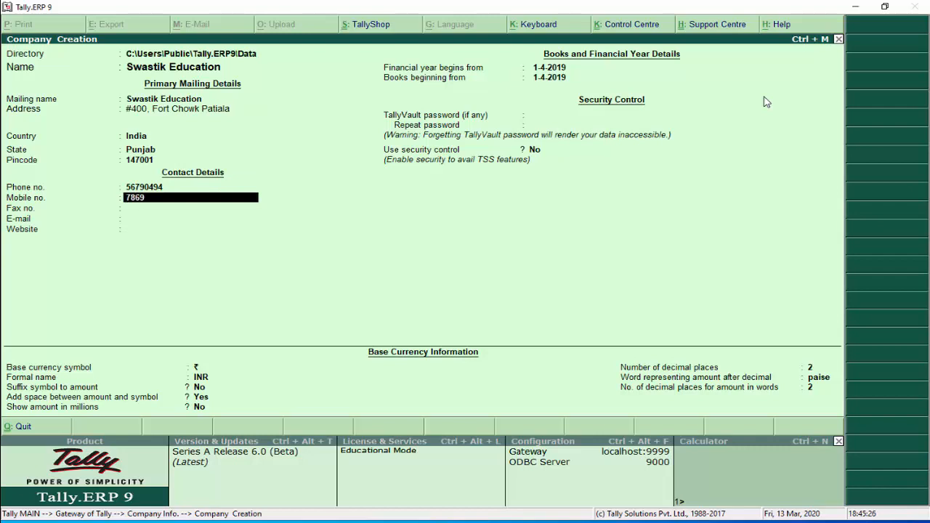
key("Return")
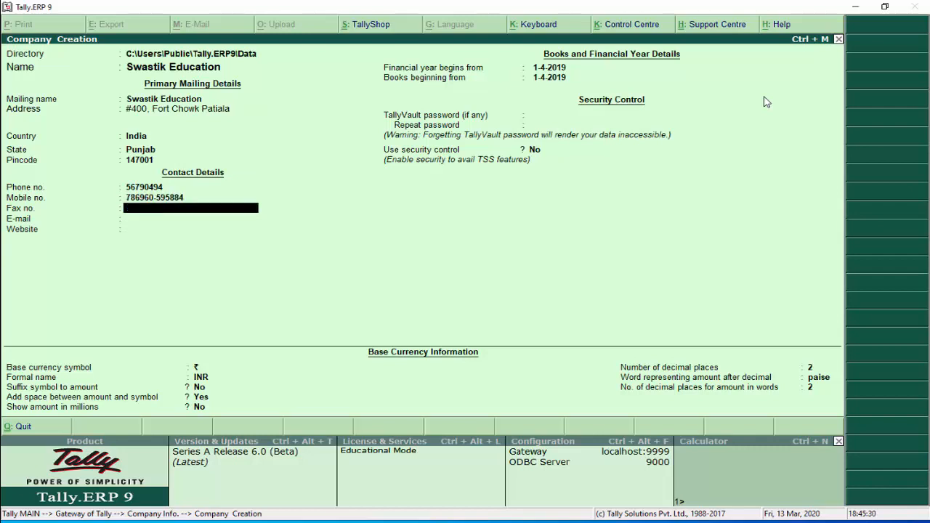
key("Return")
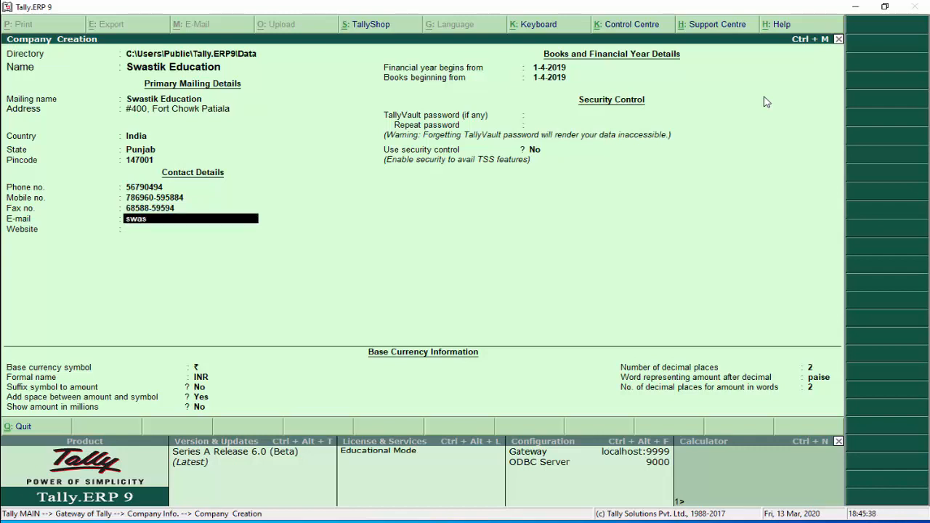
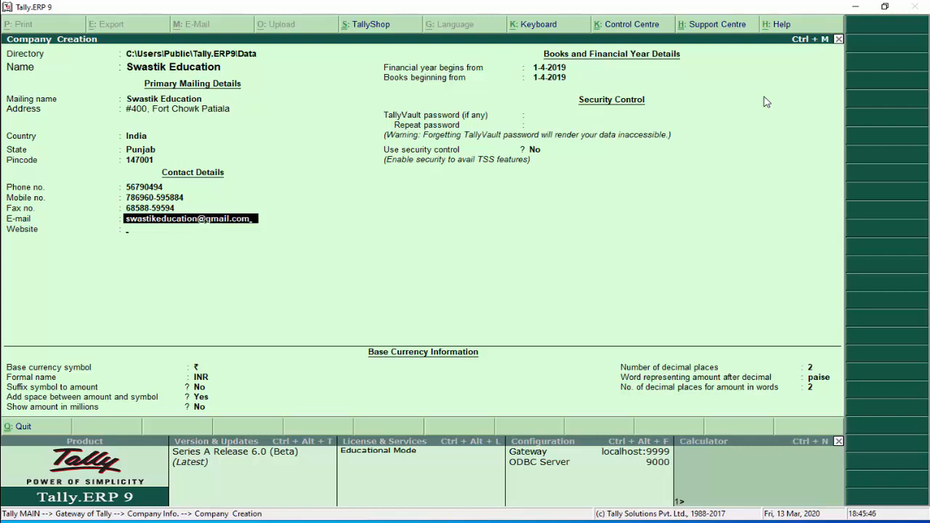
key("Return")
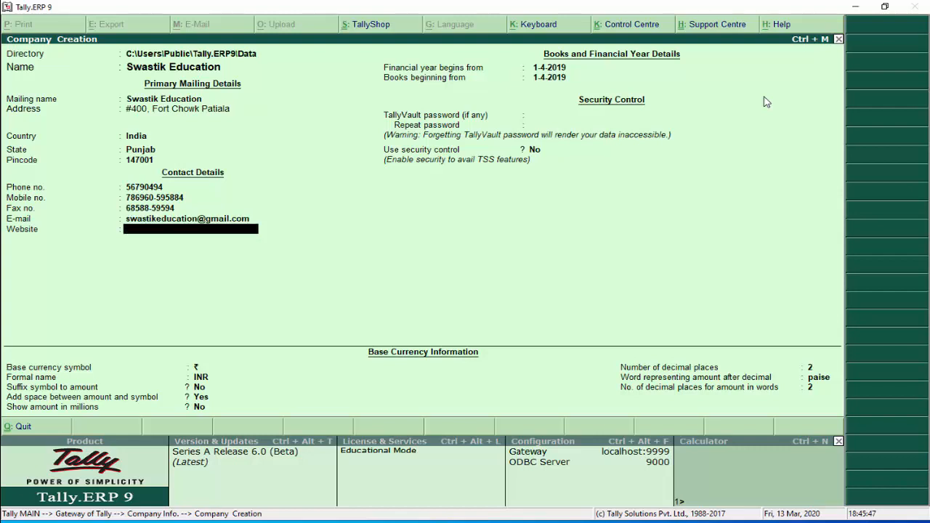
type("swastikeducation")
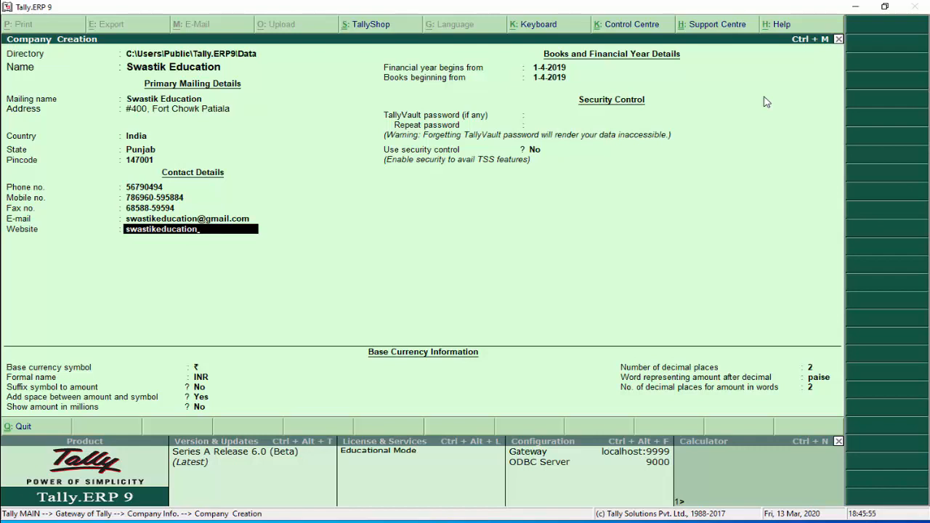
key("Return")
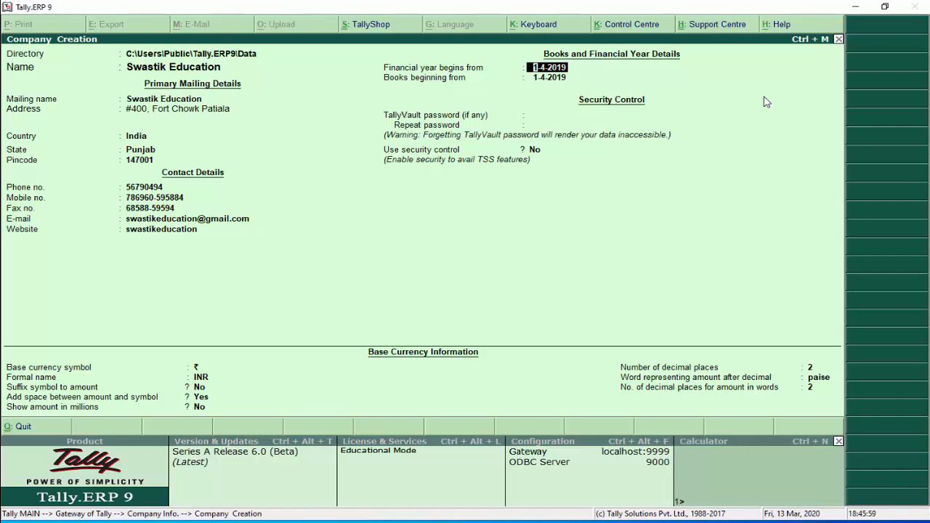
Keep the 1-4-2019 financial year, no security control and INR defaults, then create the company
key("Return")
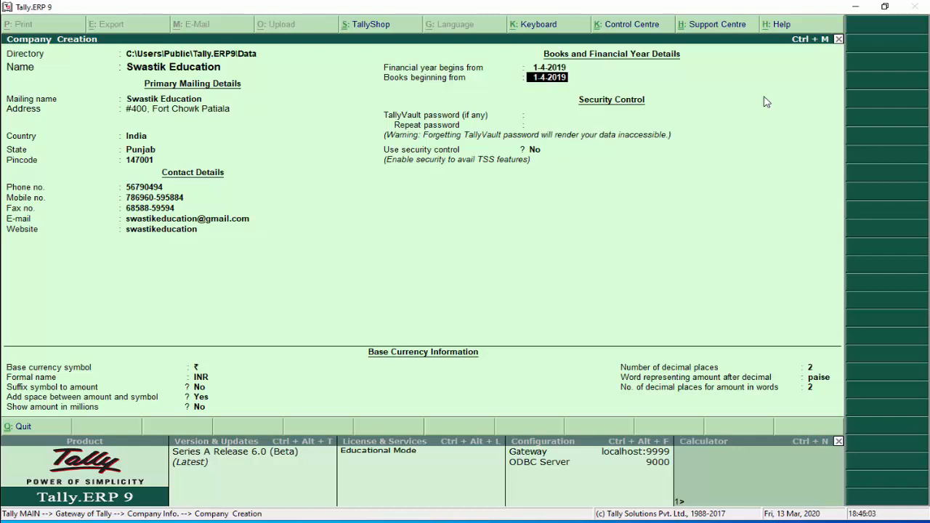
key("Return")
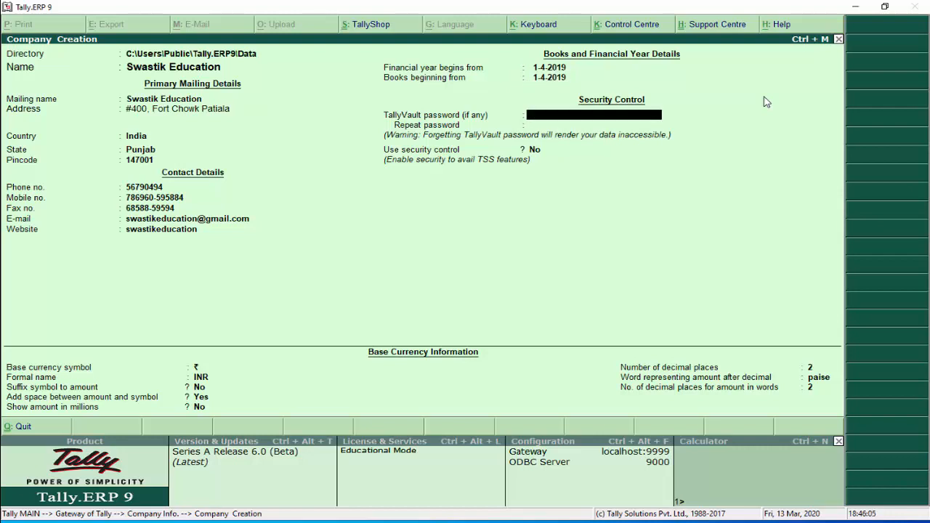
key("Return")
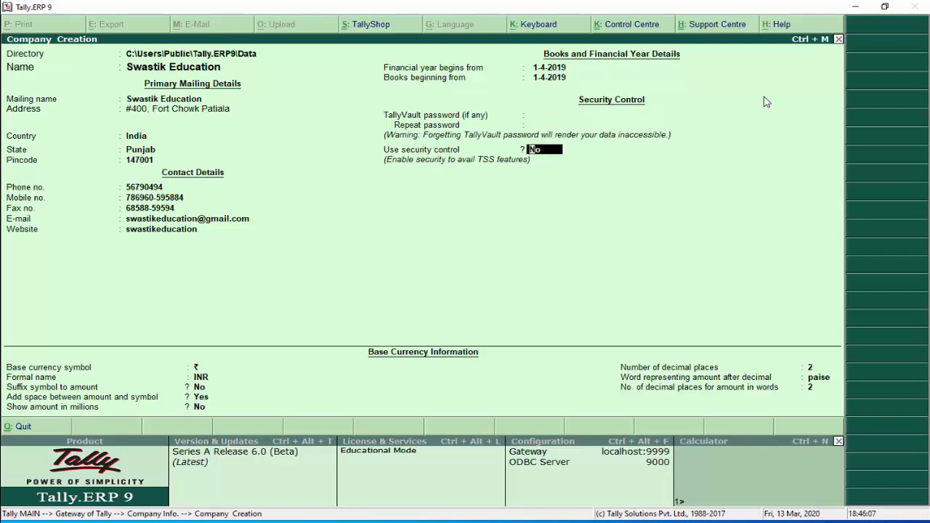
key("Return")
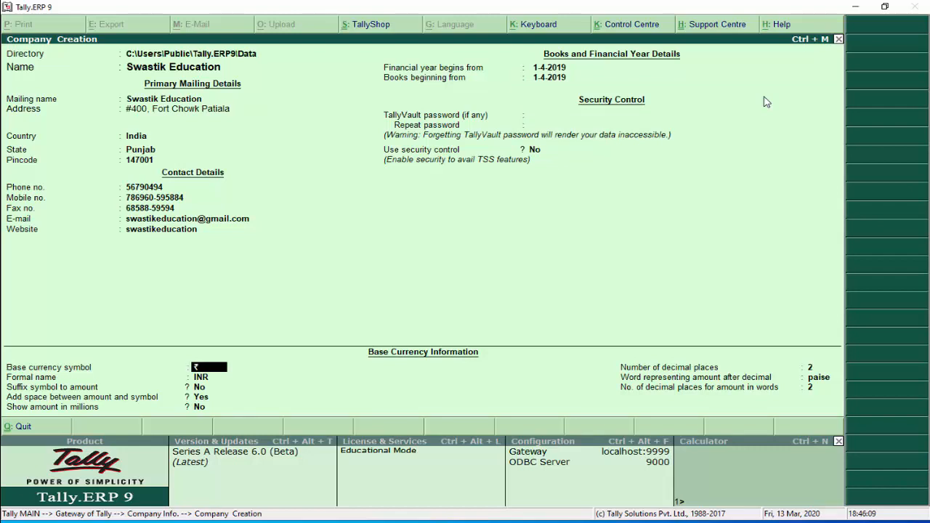
key("Return")
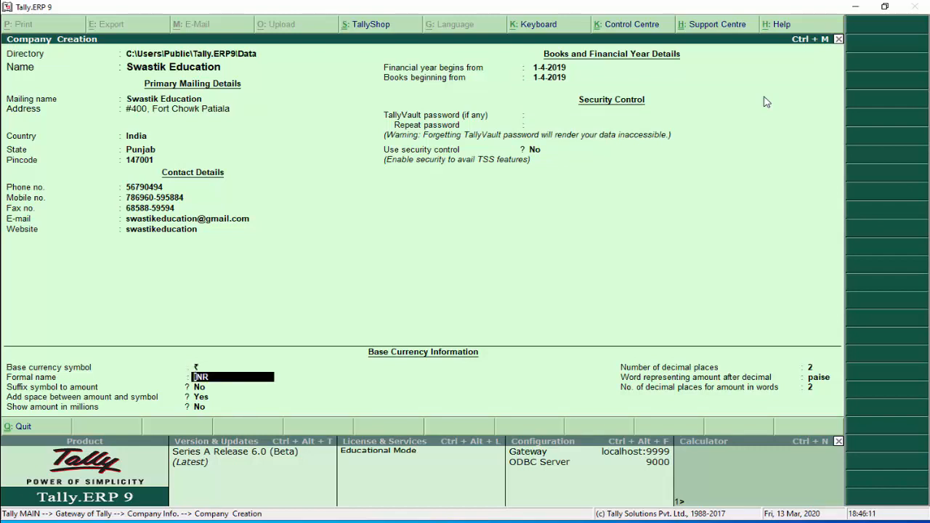
key("Return")
key("Return")
key("Return")
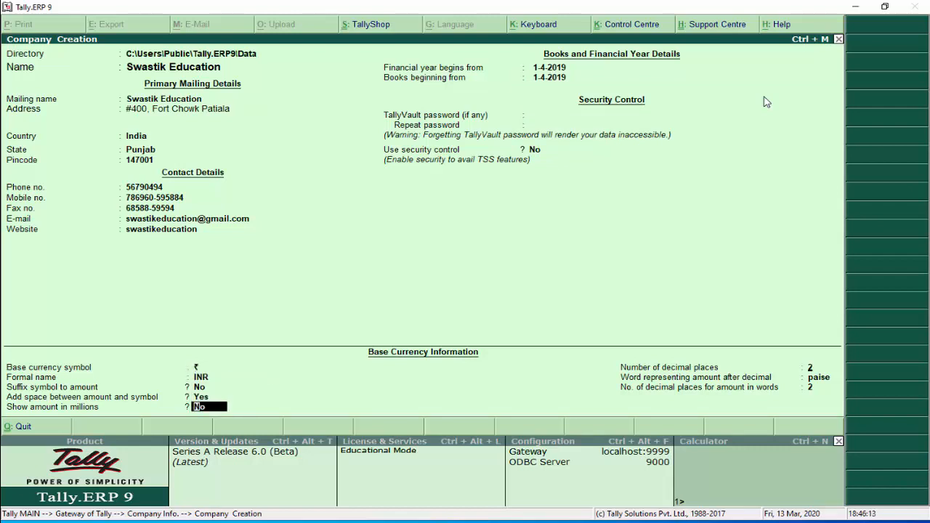
key("Return")
key("Return")
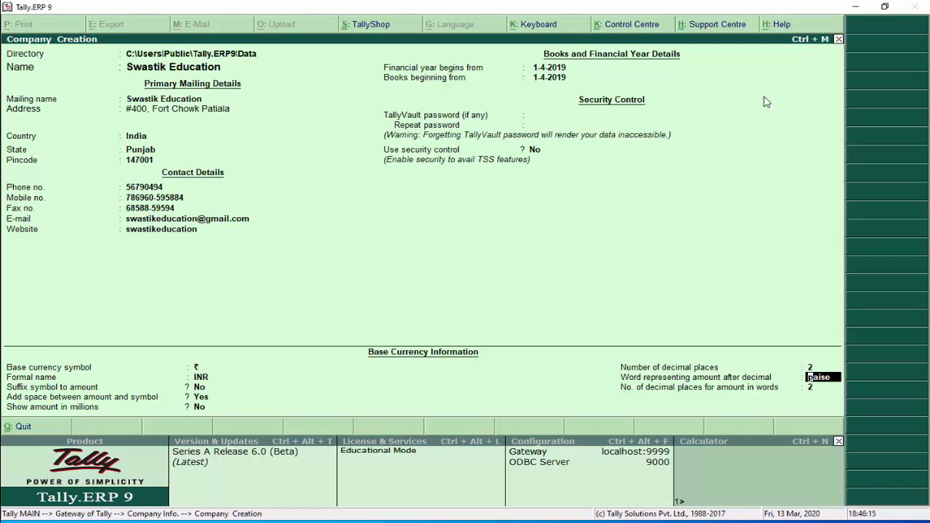
key("Return")
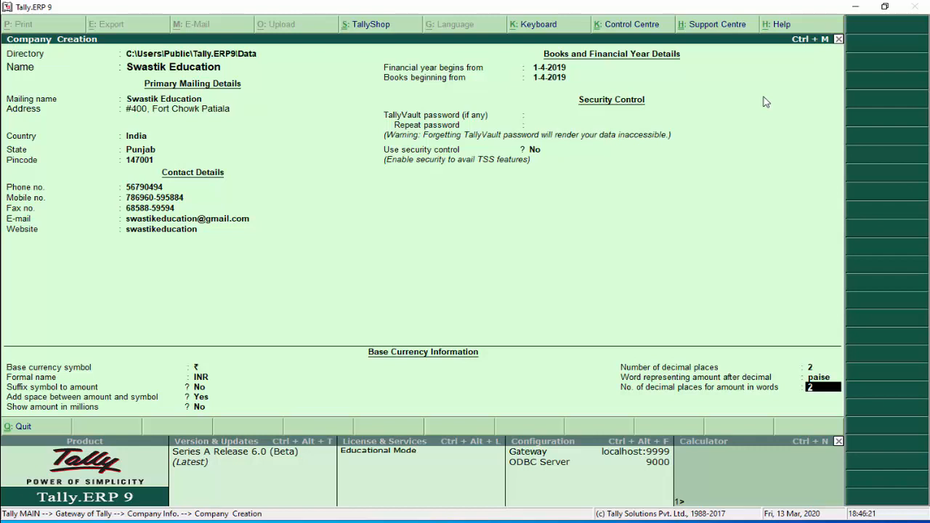
key("Return")
key("Return")
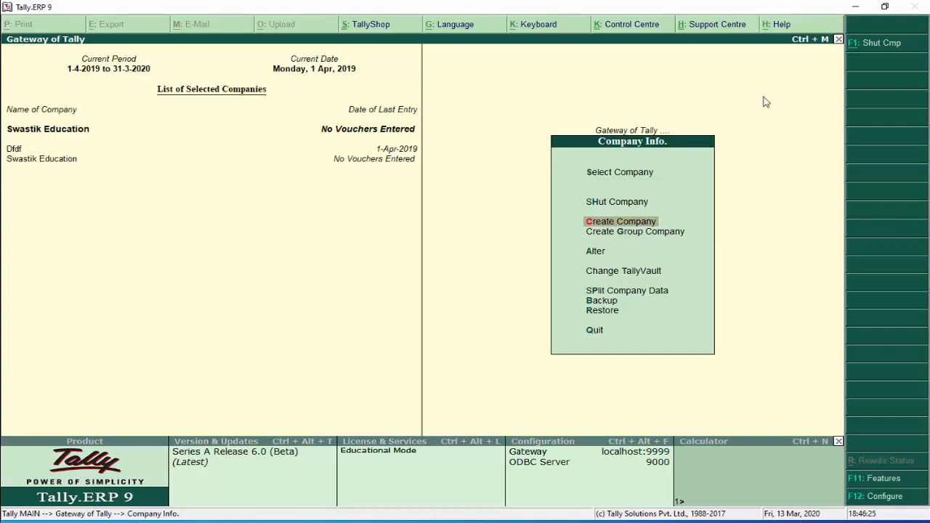
Go from Gateway of Tally to Accounts Info > Ledgers and start a single ledger creation
key("Escape")
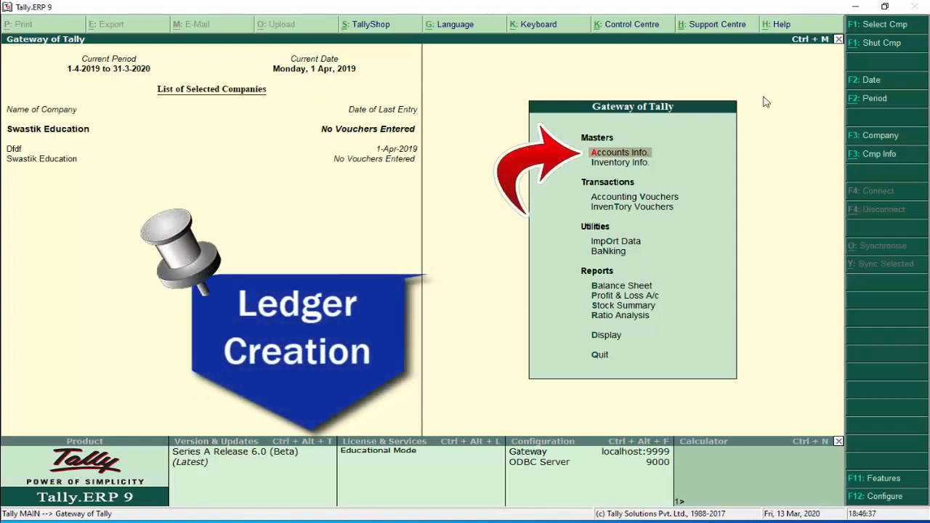
key("Return")
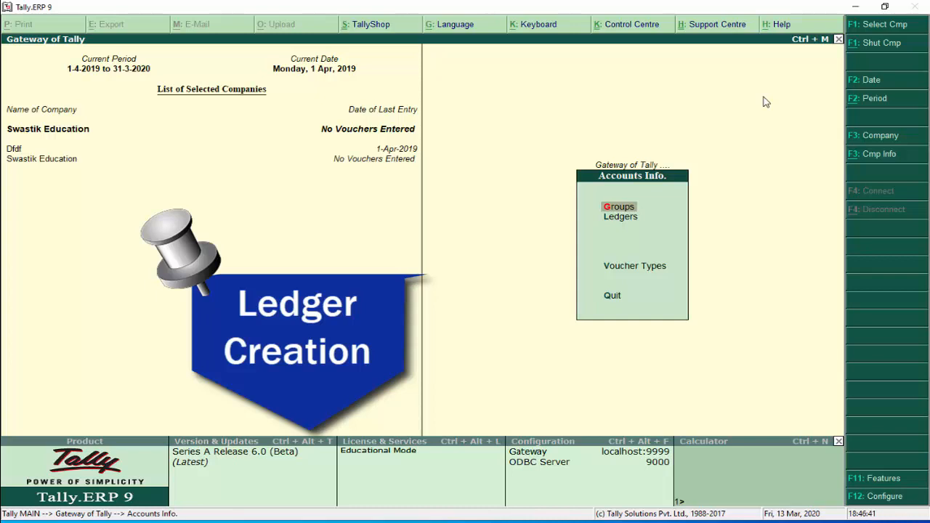
key("Down")
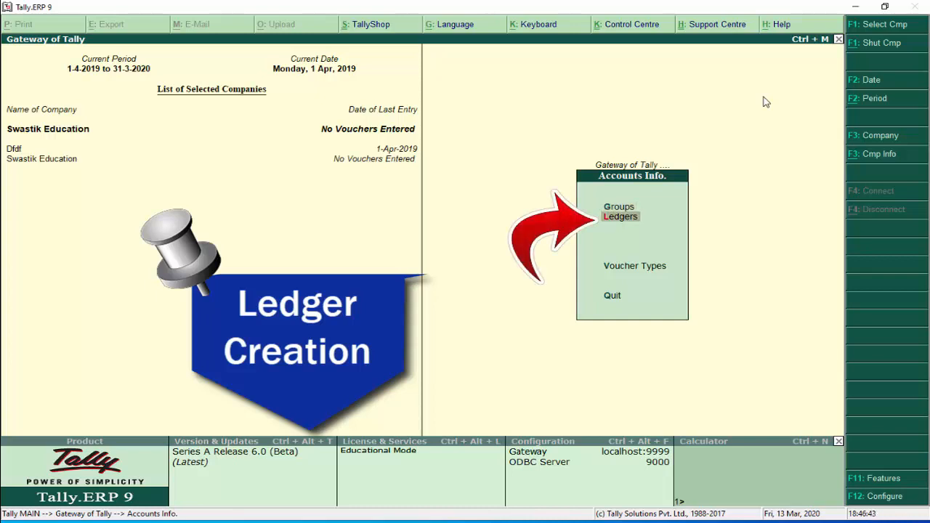
key("Return")
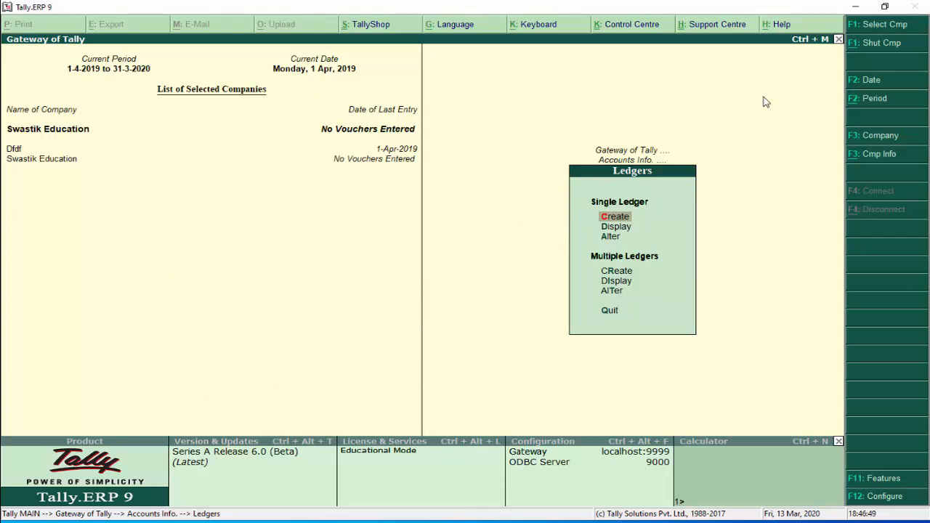
key("Down")
key("Down")
key("Down")
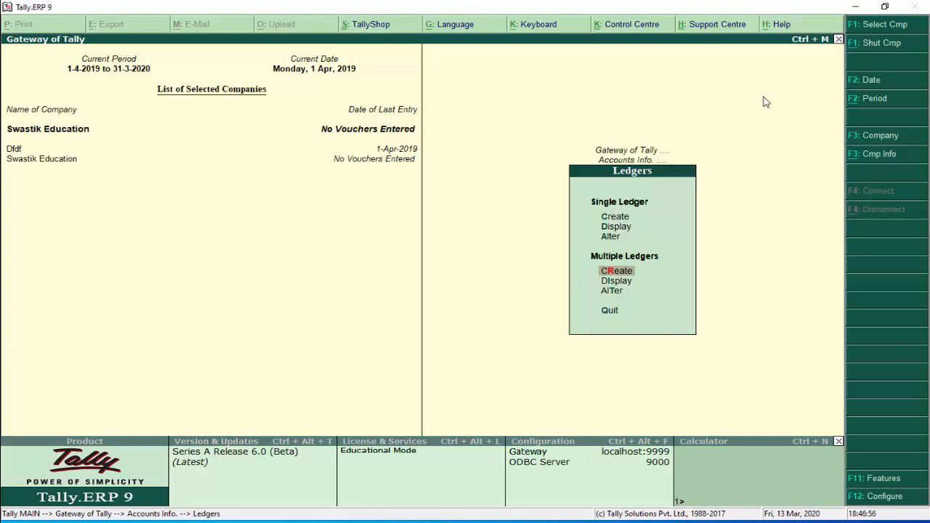
key("Up")
key("Up")
key("Up")
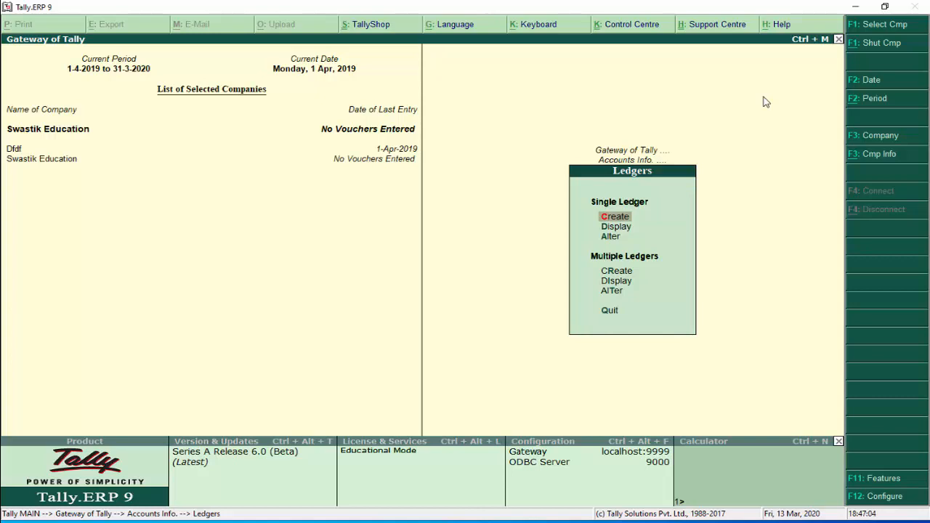
key("Return")
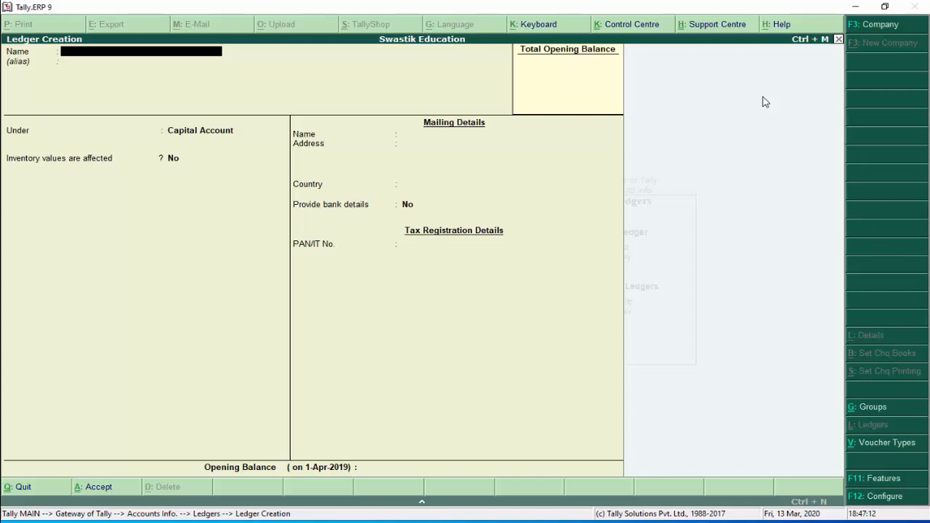
Name the ledger Purchase Account and place it under the Purchase Accounts group
type("Purchase Accoun")
key("Return")
key("Return")
type("Pu")
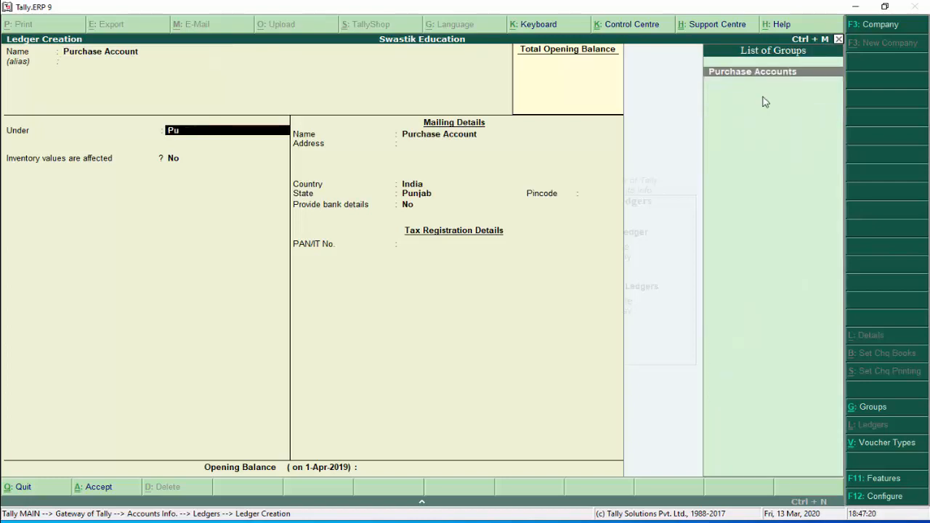
key("BackSpace")
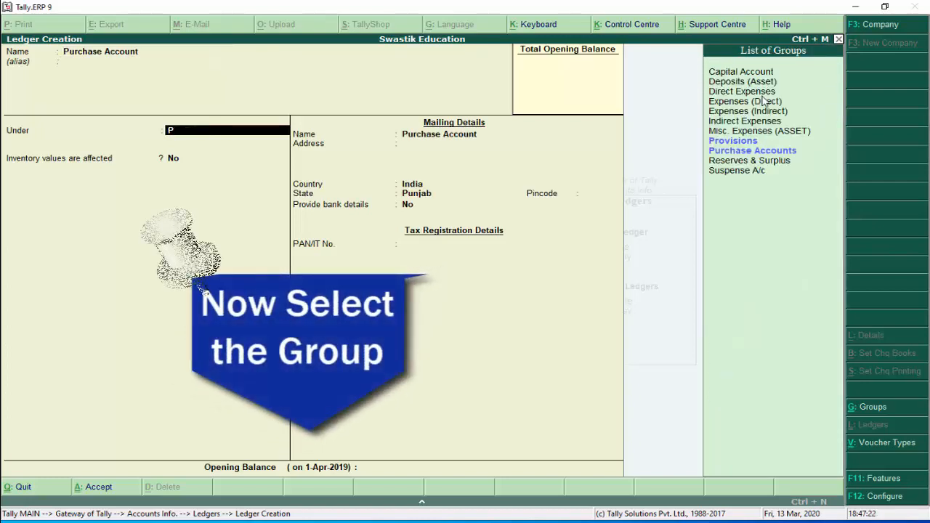
key("BackSpace")
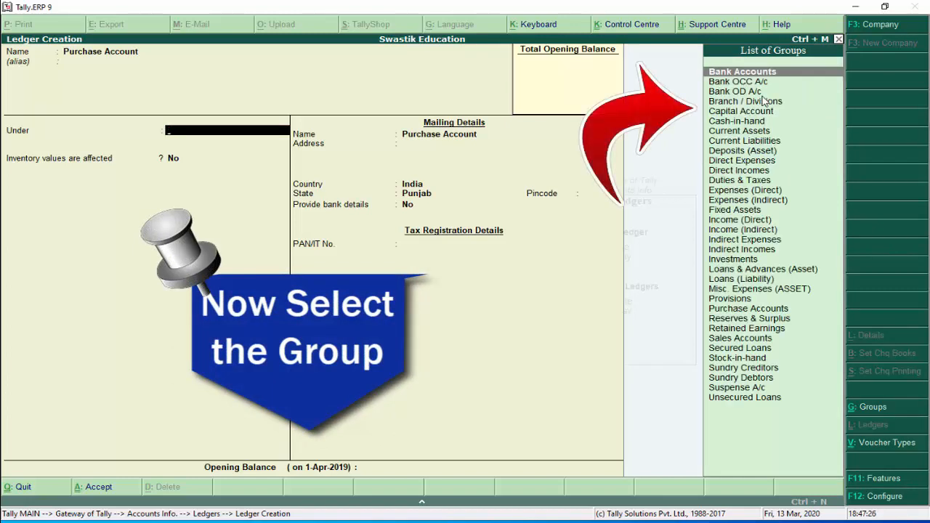
key("Down")
key("Down")
key("Down")
key("Down")
key("Down")
key("Down")
key("Down")
key("Down")
key("Down")
key("Down")
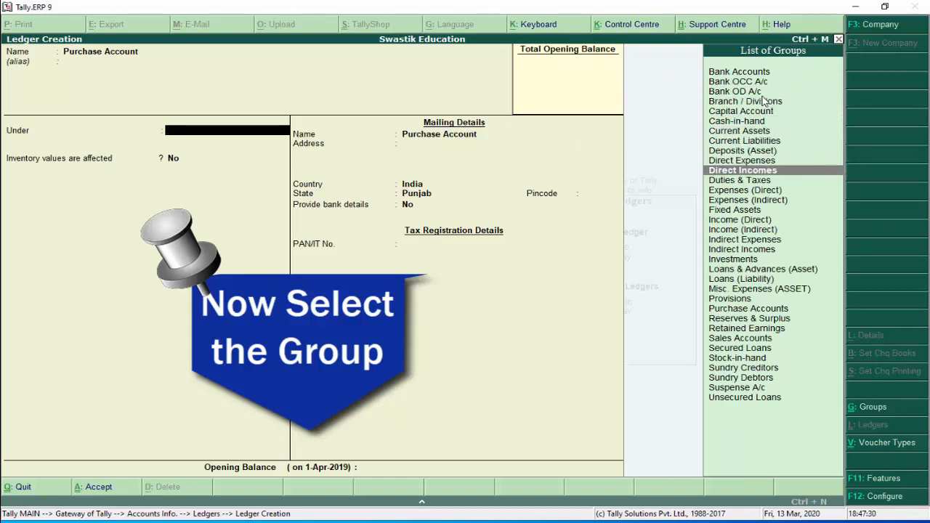
key("Up")
key("Up")
key("Up")
key("Up")
key("Up")
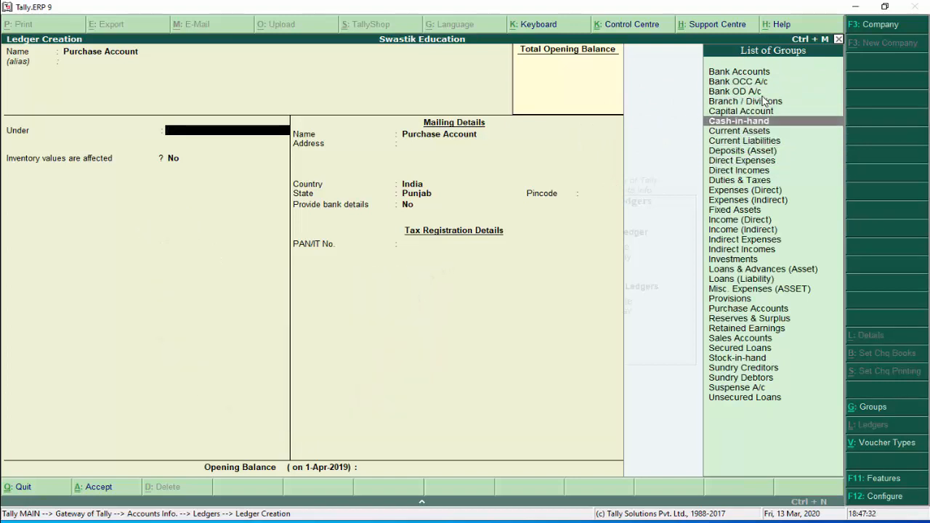
key("Up")
key("Up")
key("Up")
key("Up")
key("Up")
key("Down")
key("Down")
key("Down")
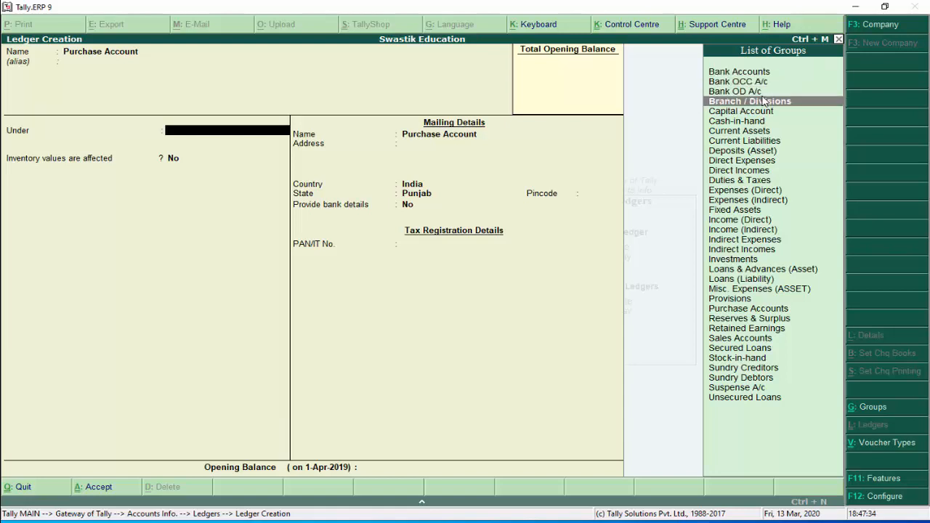
key("Down")
key("Down")
key("Down")
key("Down")
key("Down")
key("Down")
key("Down")
key("Down")
key("Down")
key("Down")
key("Down")
key("Down")
key("Down")
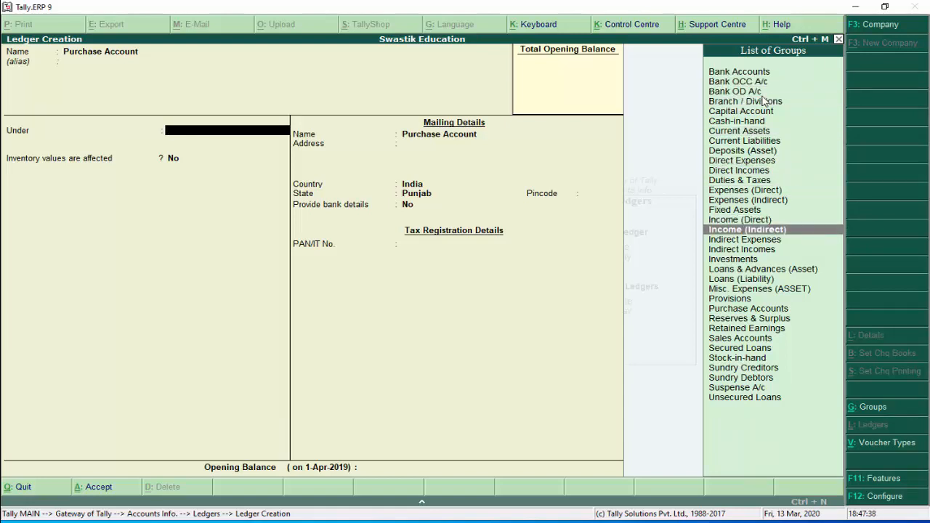
type("Pu")
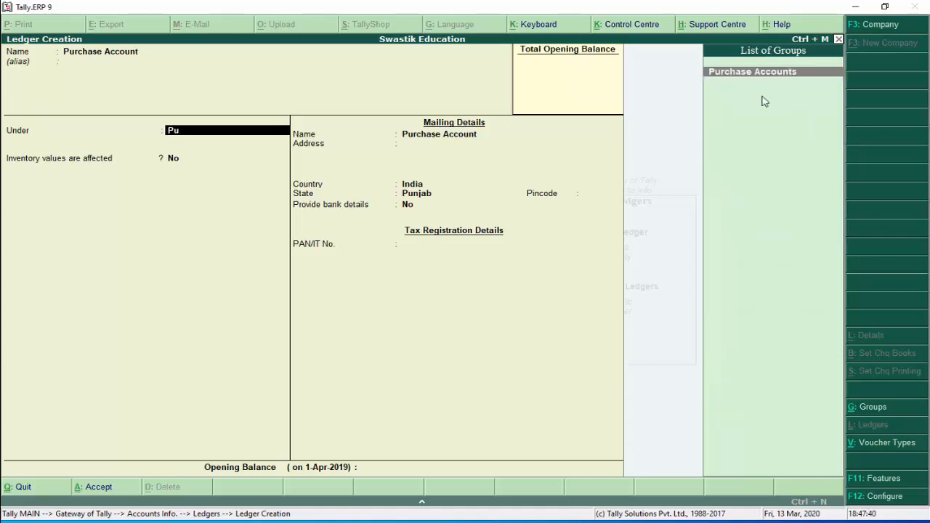
key("Return")
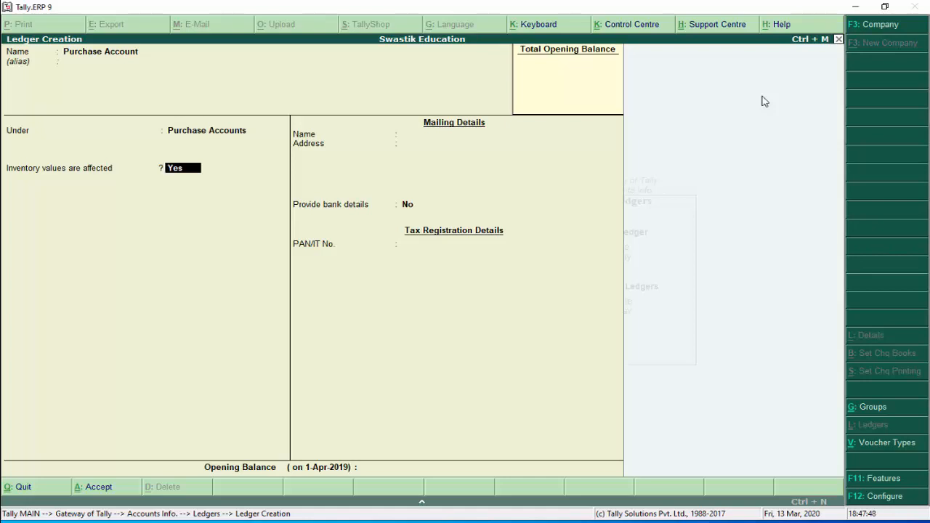
Set inventory values affected to No and save the Purchase Account ledger
type("n")
key("Return")
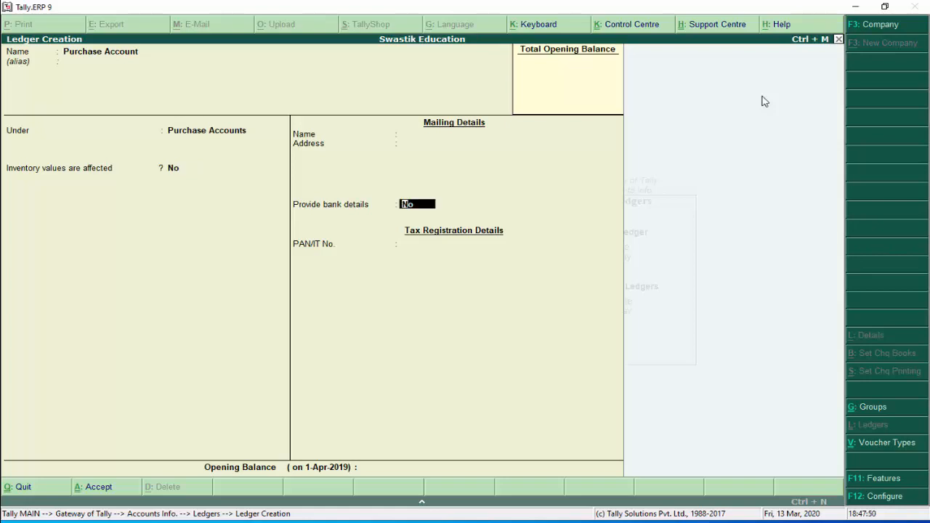
key("Return")
key("Return")
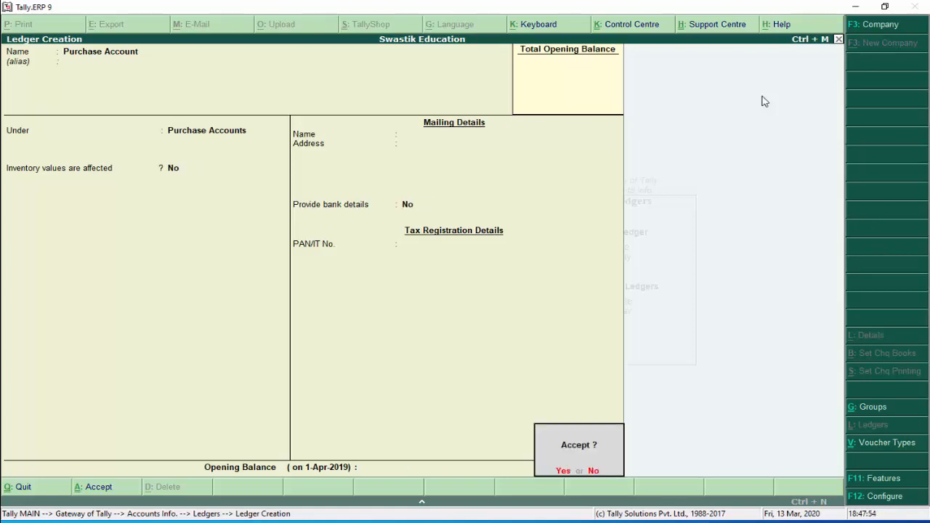
key("Return")
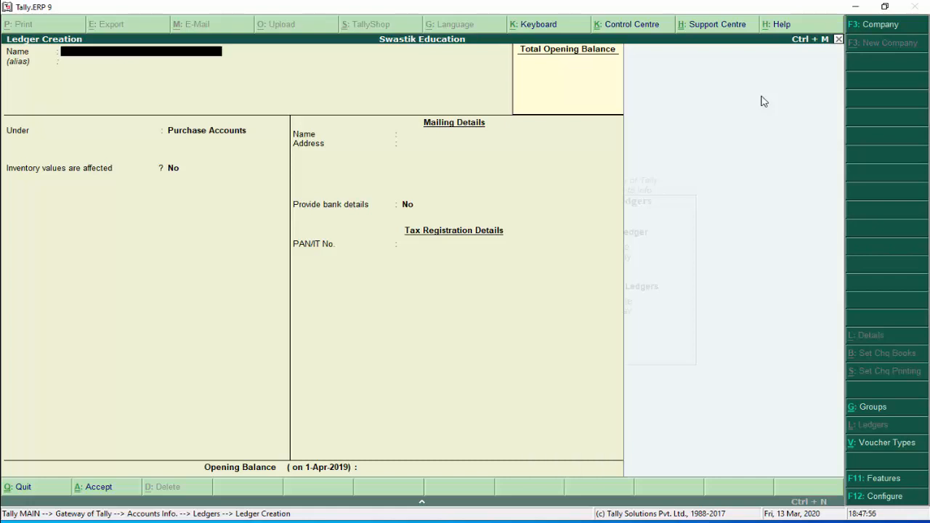
Save a Sale Account ledger under Sales Accounts with inventory unaffected, then quit ledger creation
type("Sale Accoun")
key("Return")
key("Return")
type("Sa")
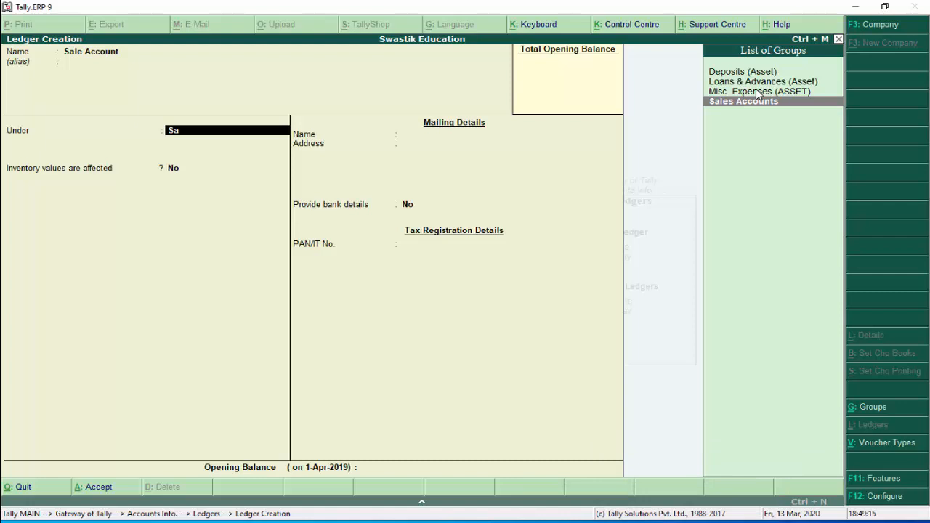
key("Return")
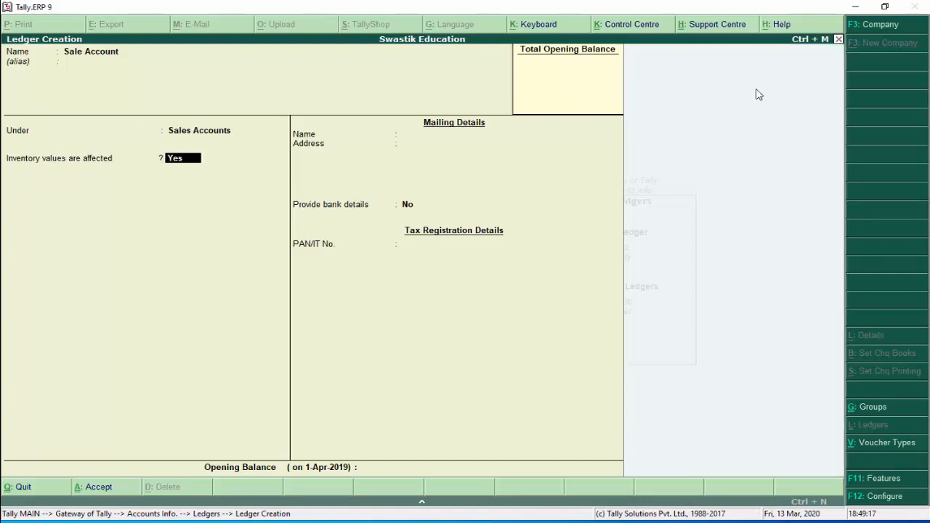
type("n")
key("Return")
key("Return")
key("Return")
key("Return")
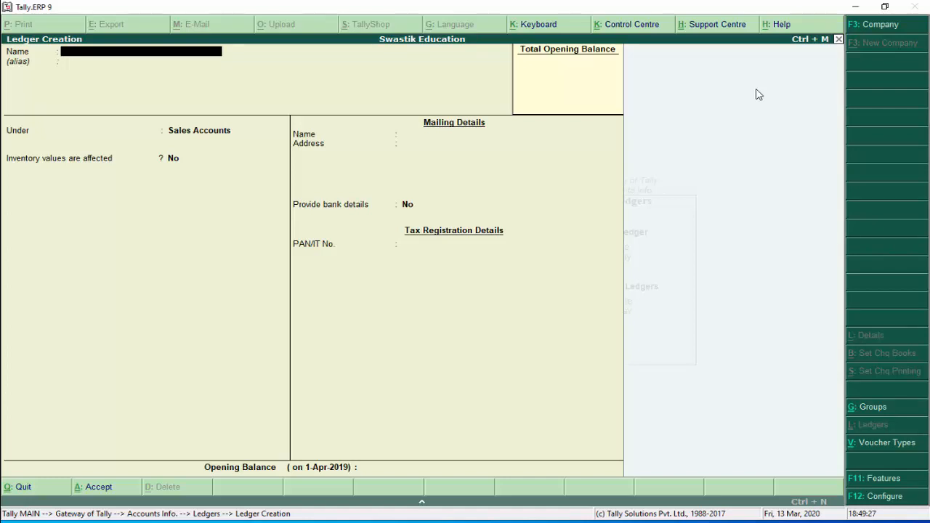
key("Escape")
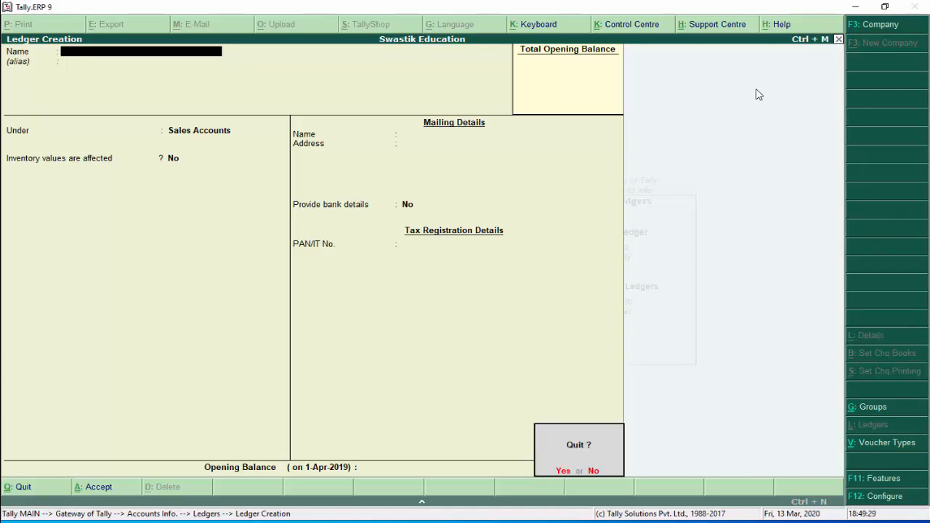
key("y")
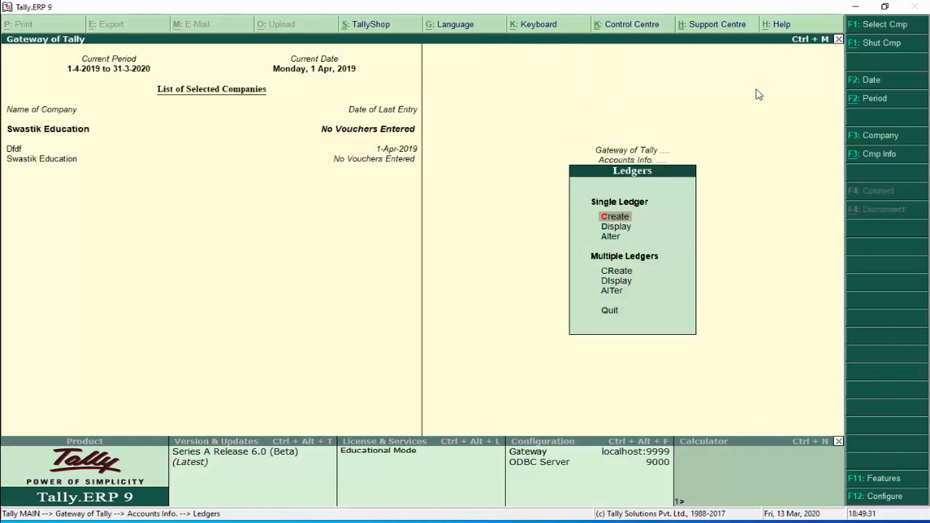
Browse the ledger list (Cash, Profit & Loss A/c, Purchase Account, Sale Account), then close it
key("Down")
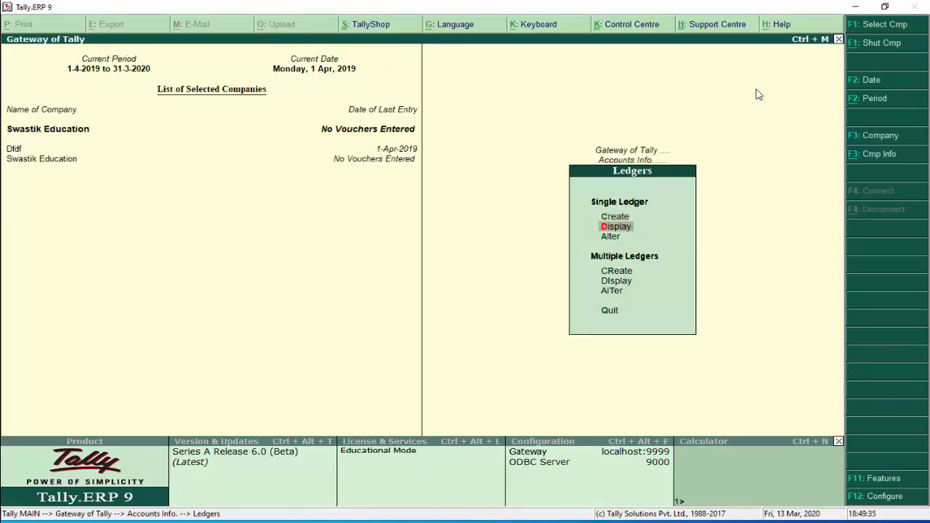
key("Return")
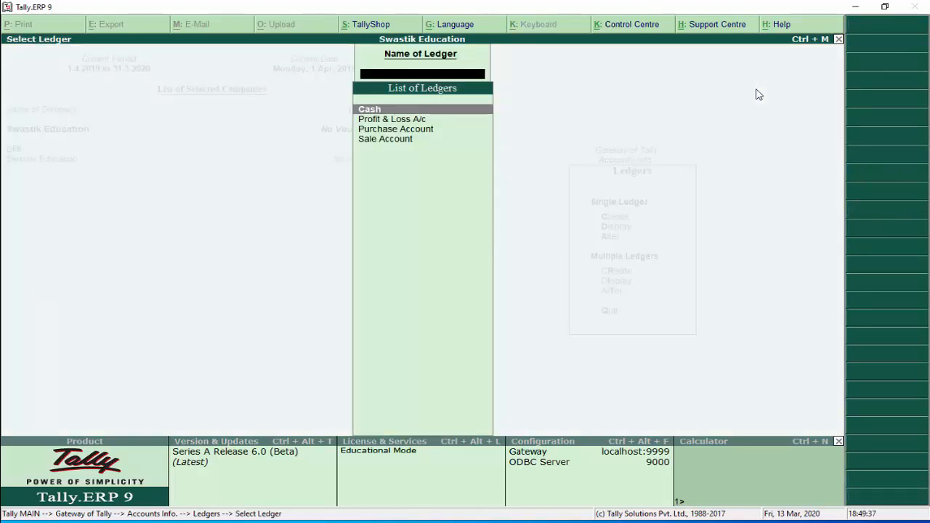
key("Down")
key("Down")
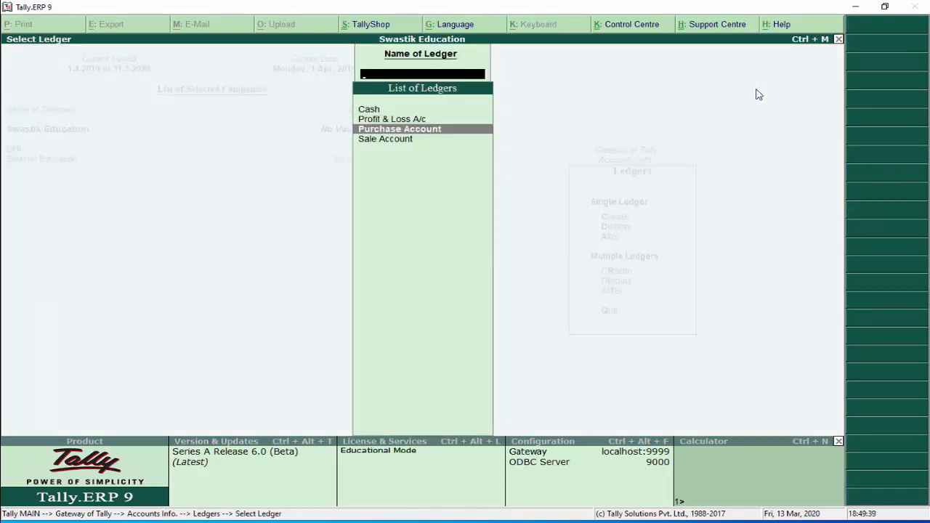
key("Down")
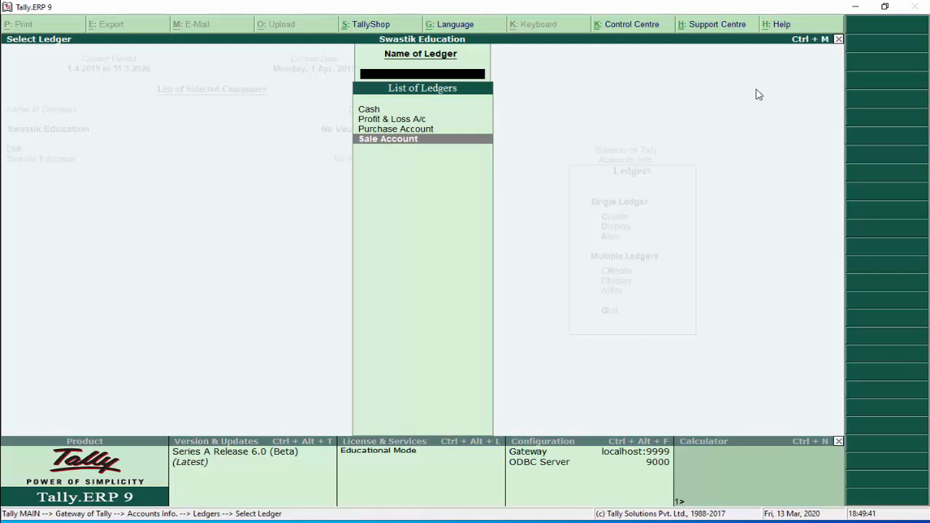
key("Up")
key("Up")
key("Up")
key("Down")
key("Up")
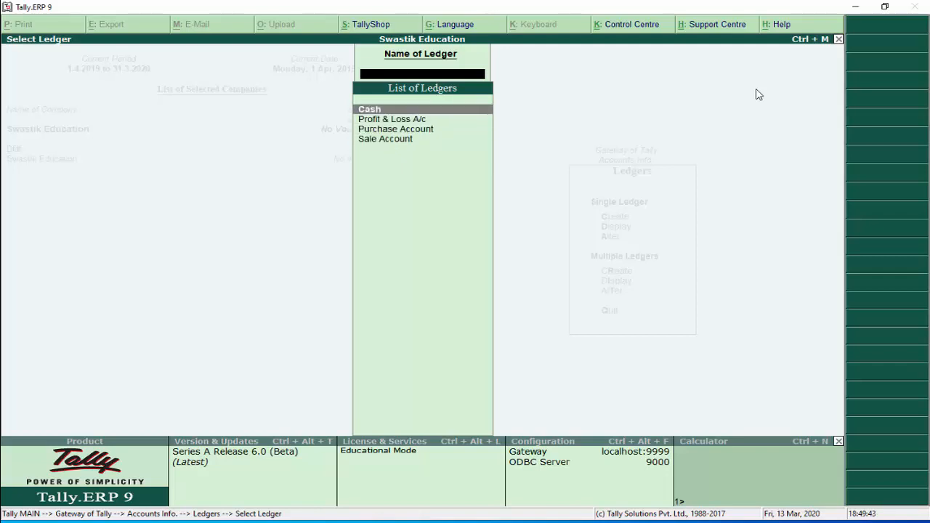
key("Down")
key("Up")
key("Down")
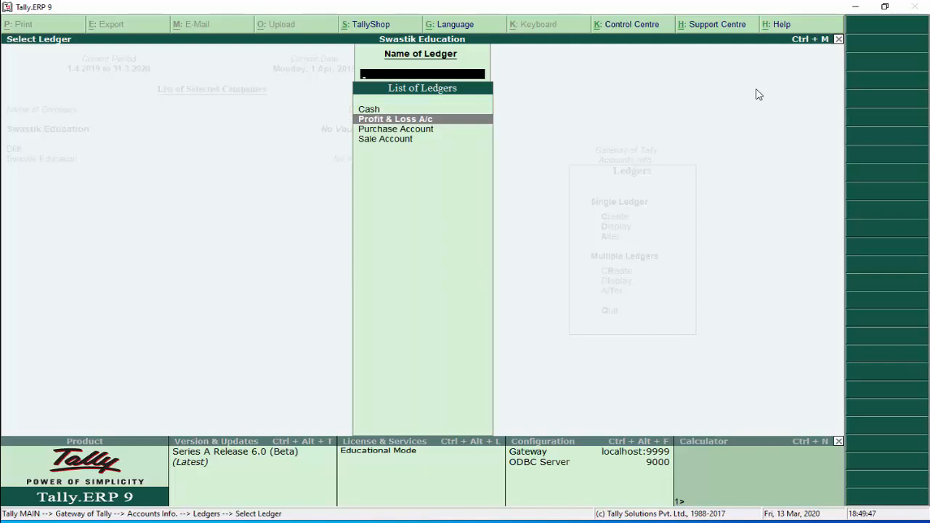
key("Up")
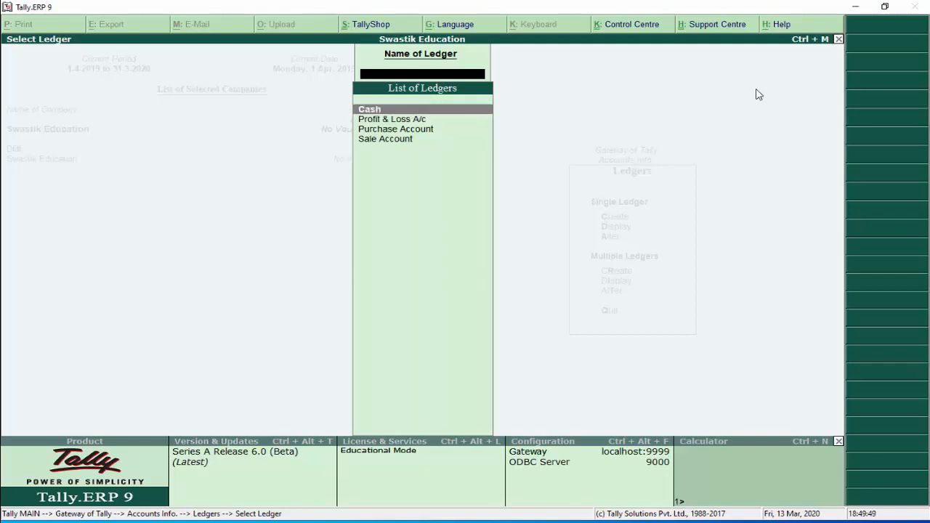
key("Down")
key("Up")
key("Down")
key("Up")
key("Down")
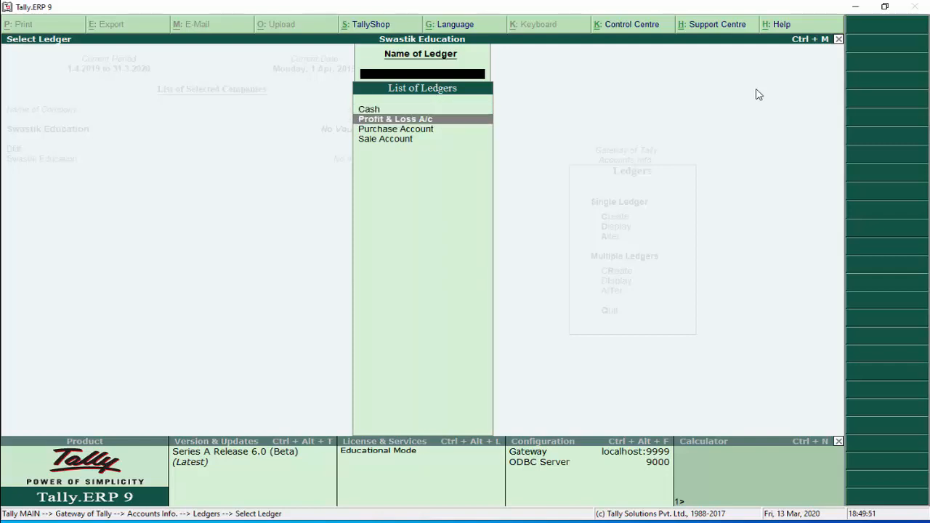
key("Down")
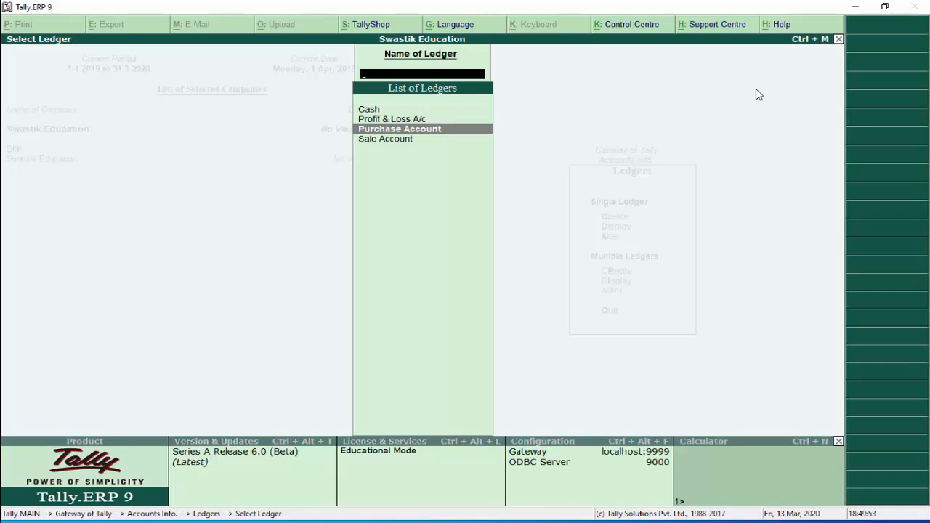
key("Down")
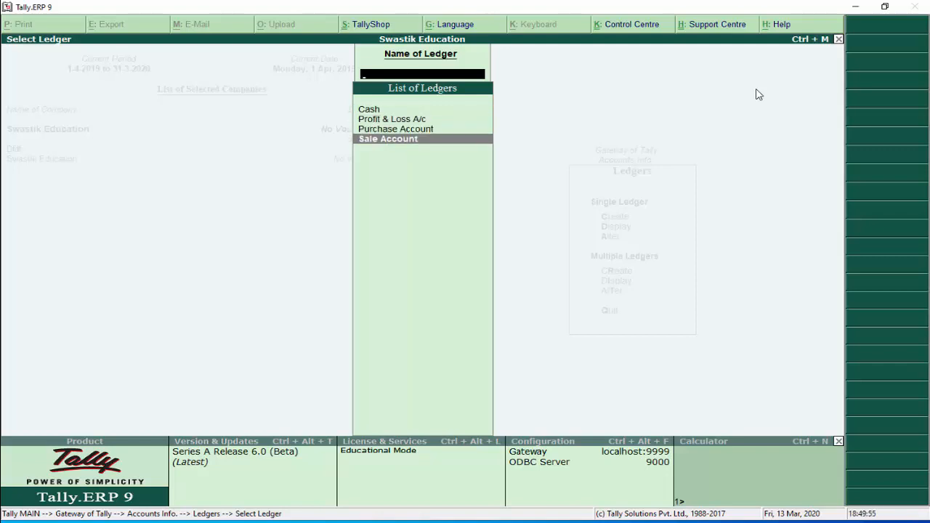
key("Escape")
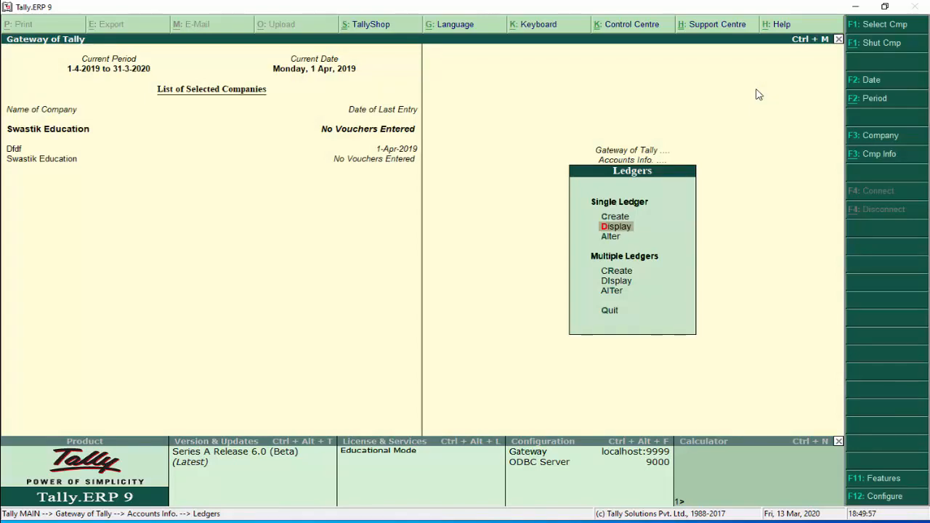
key("Down")
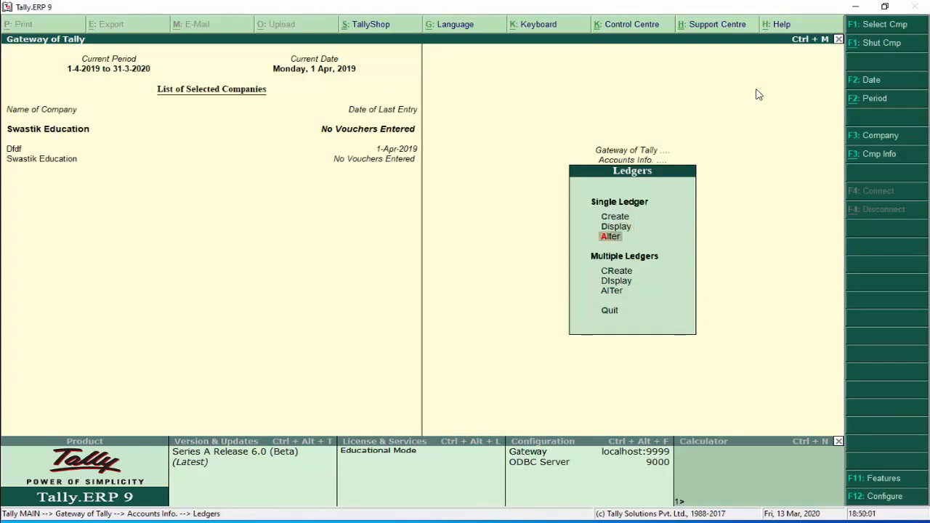
key("Return")
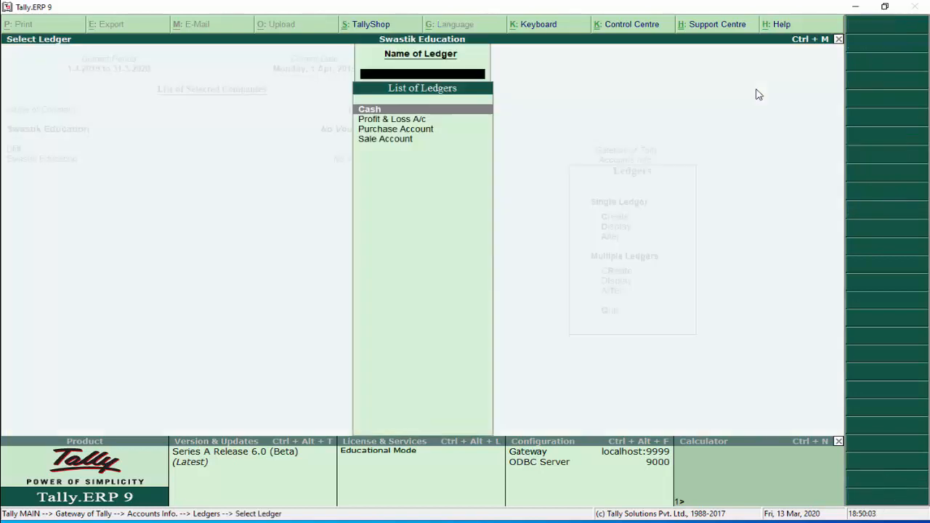
key("Down")
key("Down")
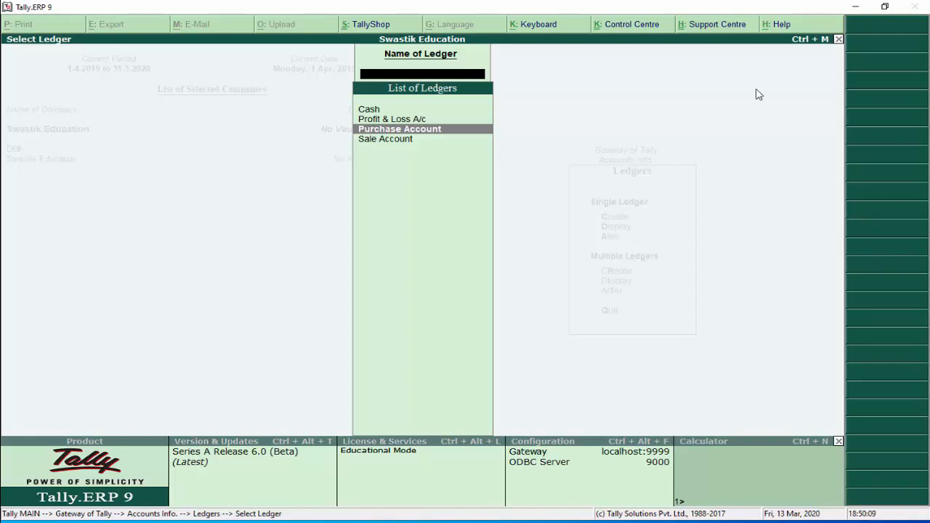
key("Return")
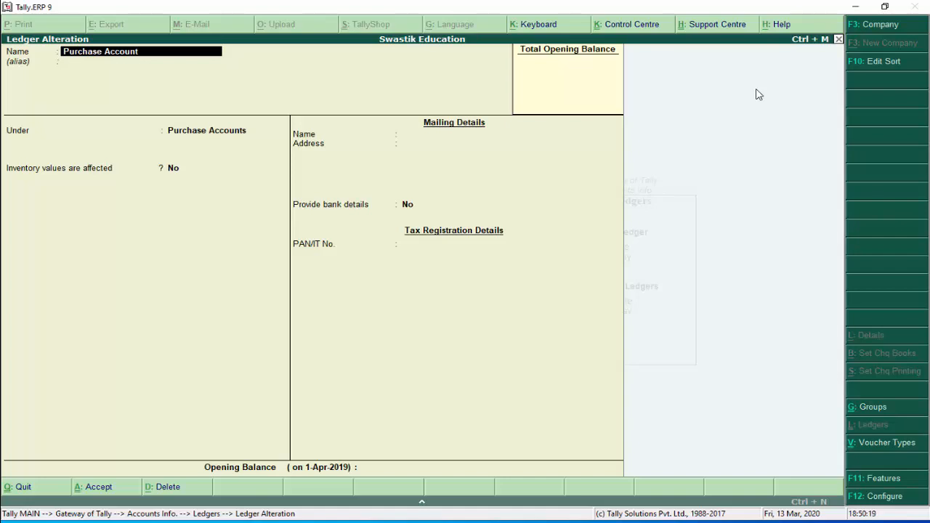
key("Return")
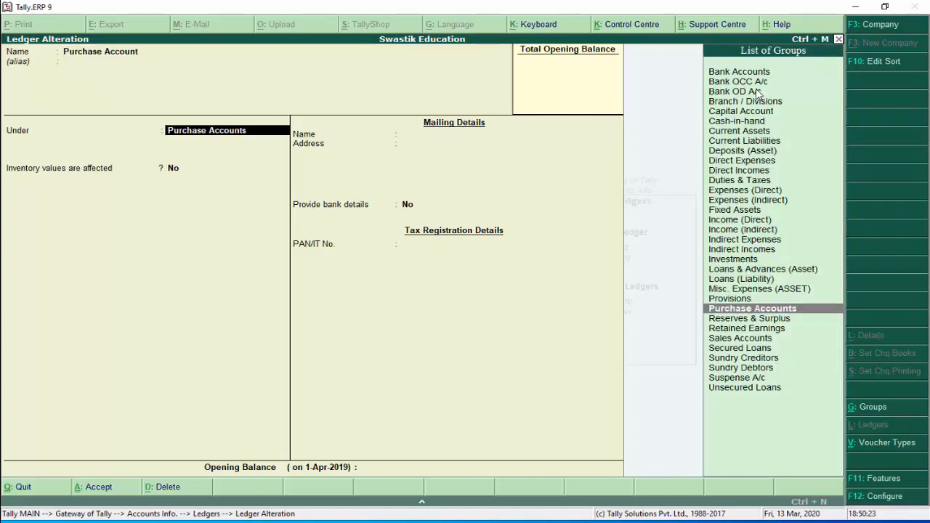
key("Up")
key("Up")
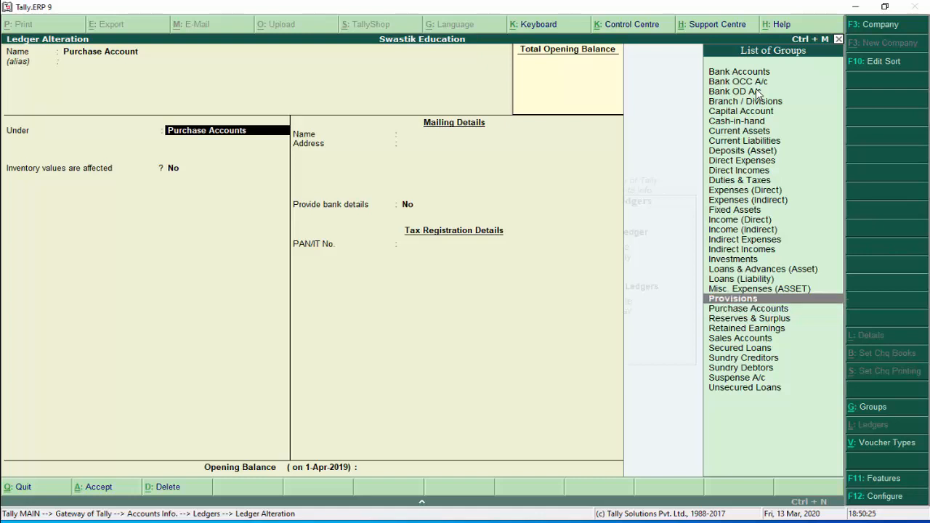
key("Down")
key("Down")
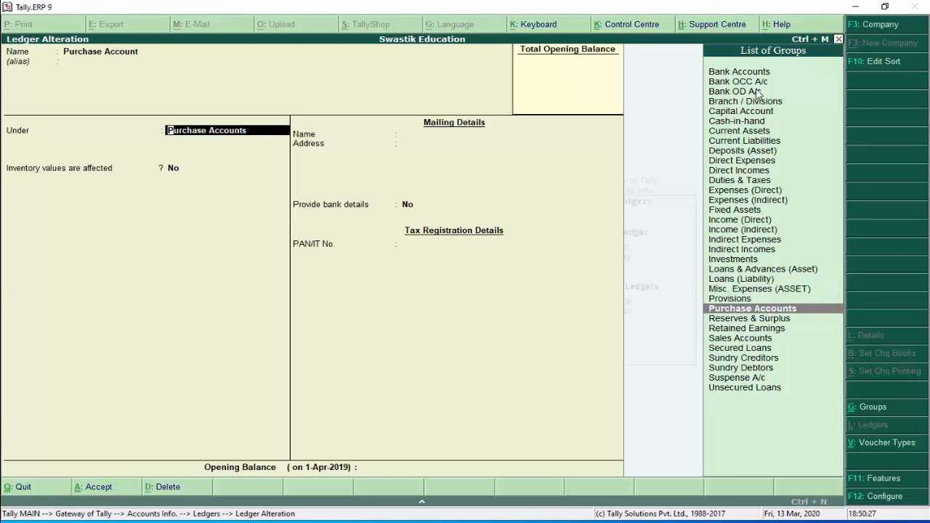
key("Return")
key("Return")
key("Return")
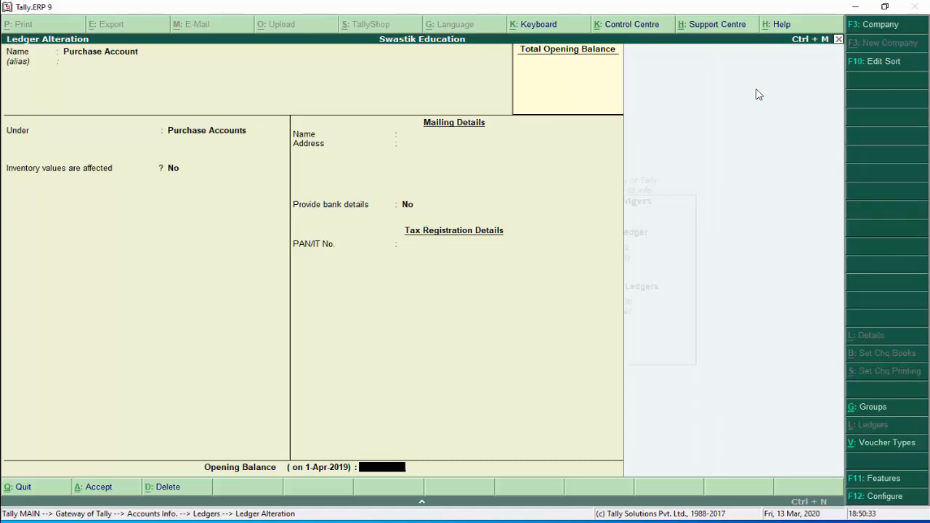
key("Return")
key("Return")
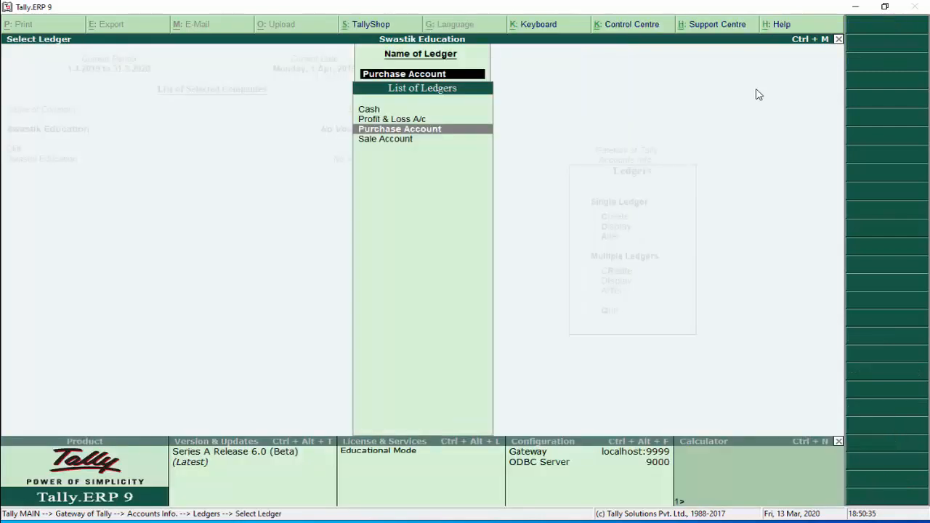
key("Escape")
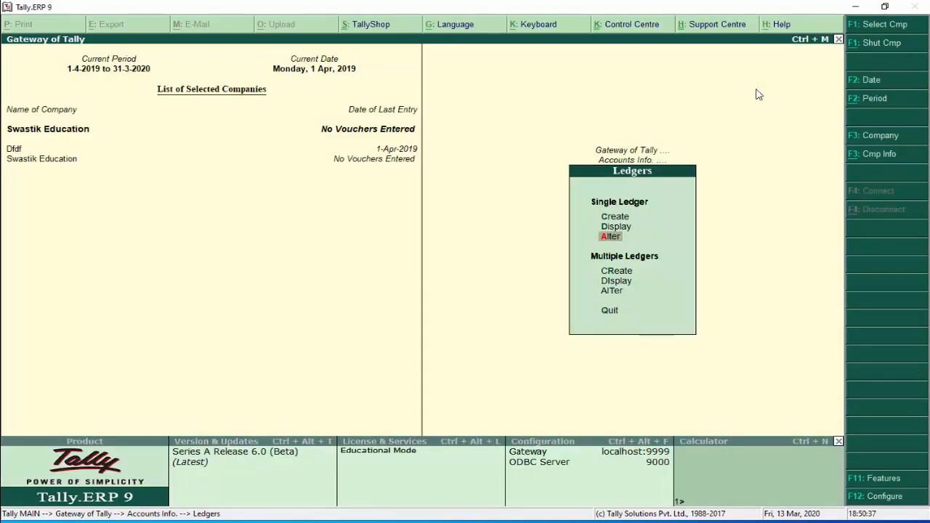
Return to the Gateway of Tally and highlight Accounting Vouchers
key("Escape")
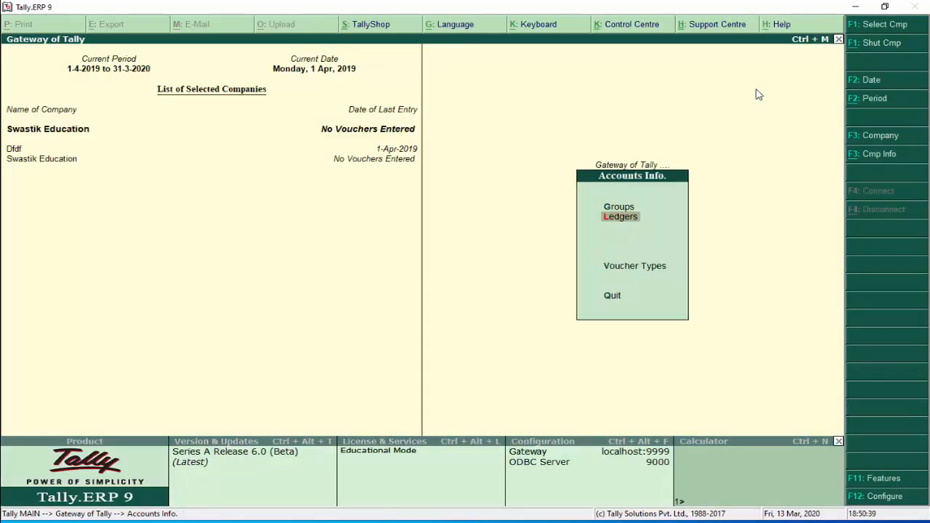
key("Escape")
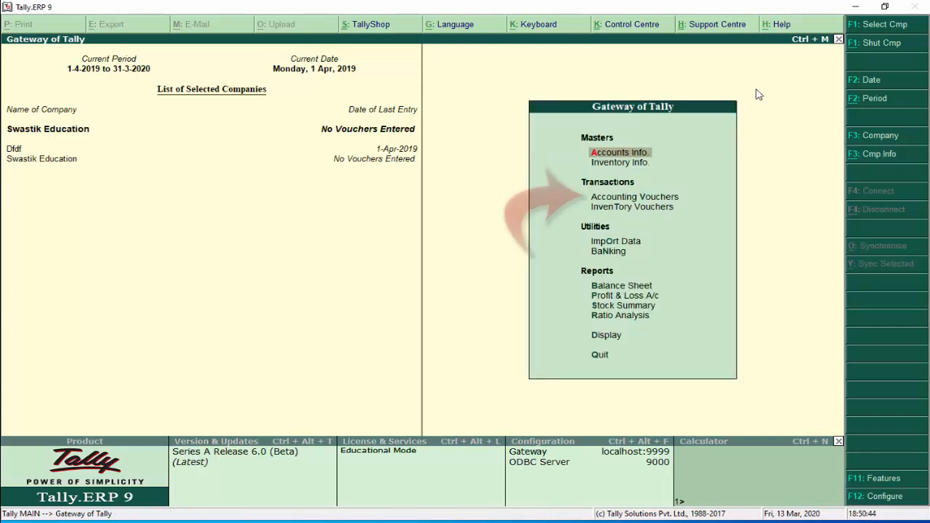
key("Down")
key("Down")
key("Down")
key("Up")
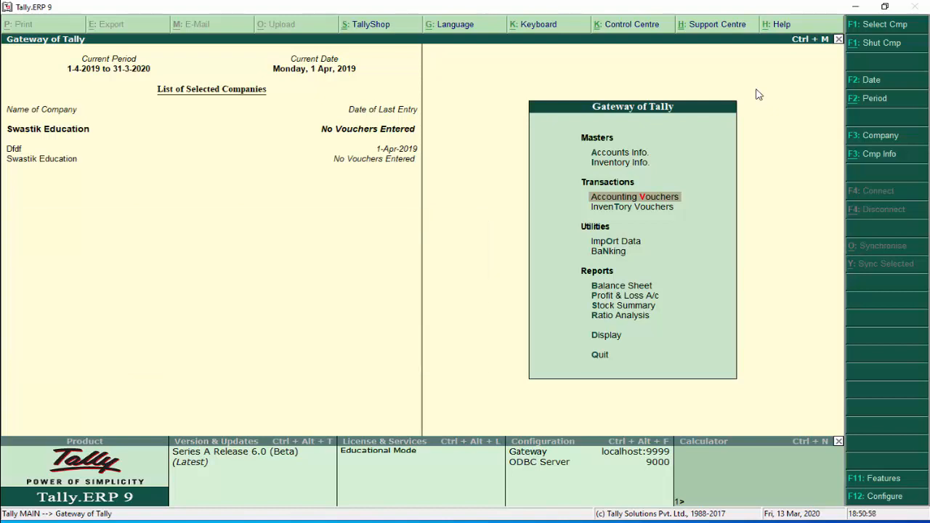
Start voucher entry and switch to a Receipt voucher No. 1 dated 1-Apr-2019
key("Return")
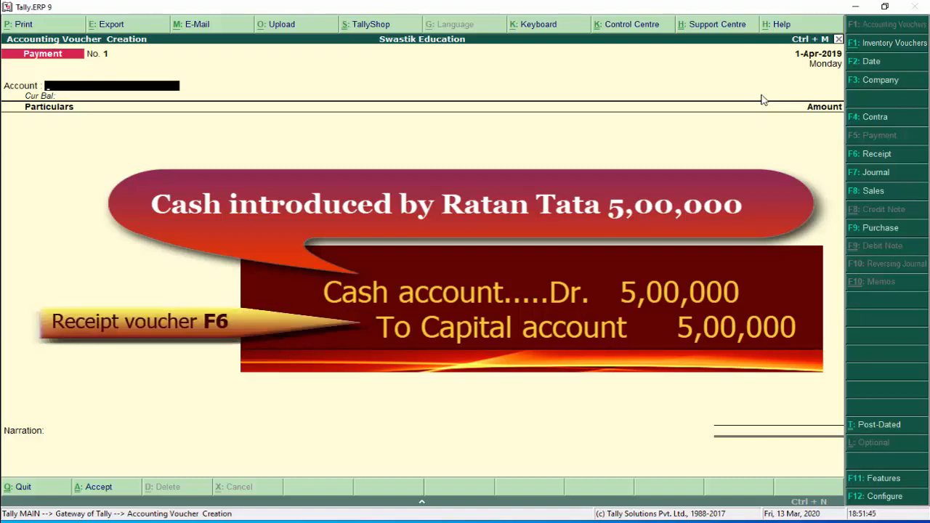
key("F6")
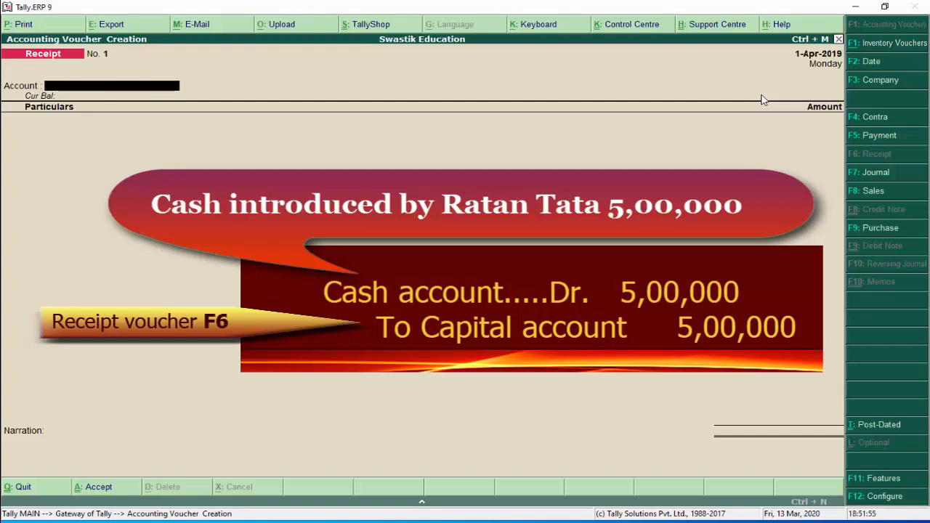
Take Cash as the receipt's account, then begin a new ledger from Particulars with Alt+C
type("C")
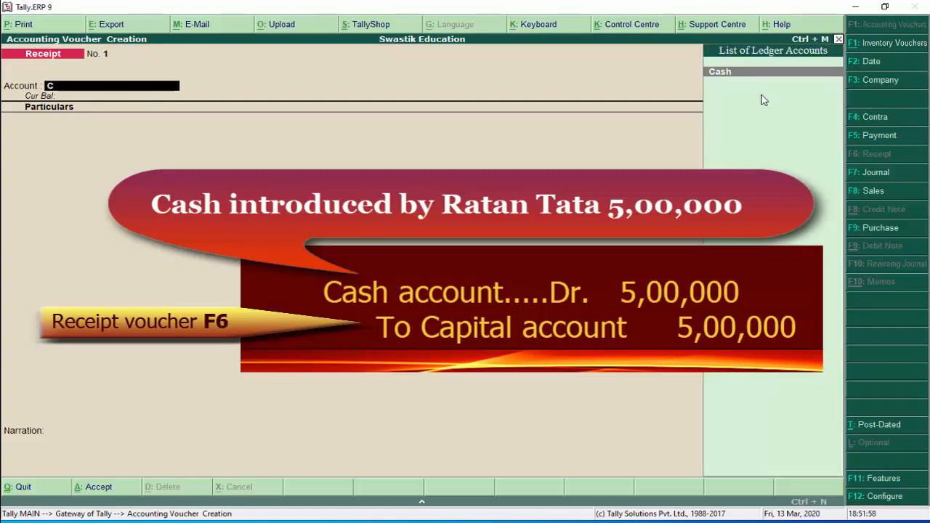
key("Return")
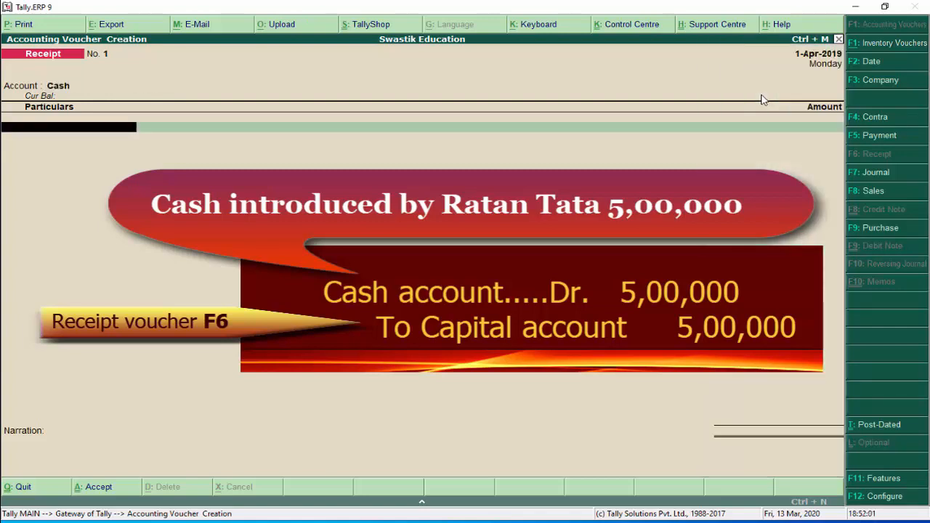
type("C")
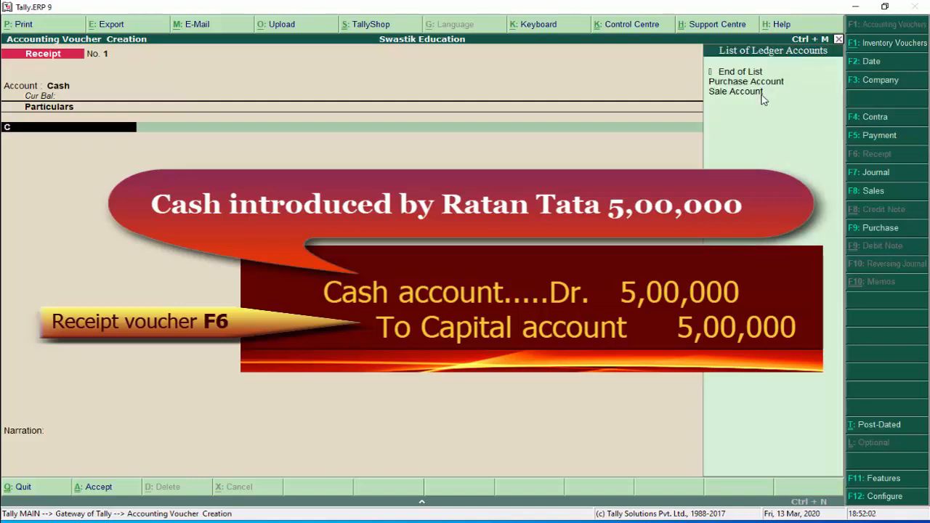
type("a")
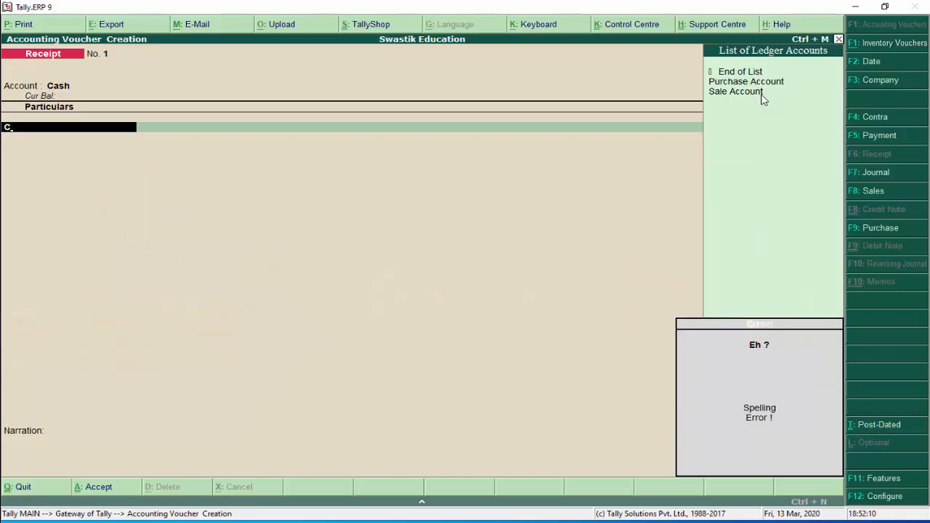
key("alt+c")
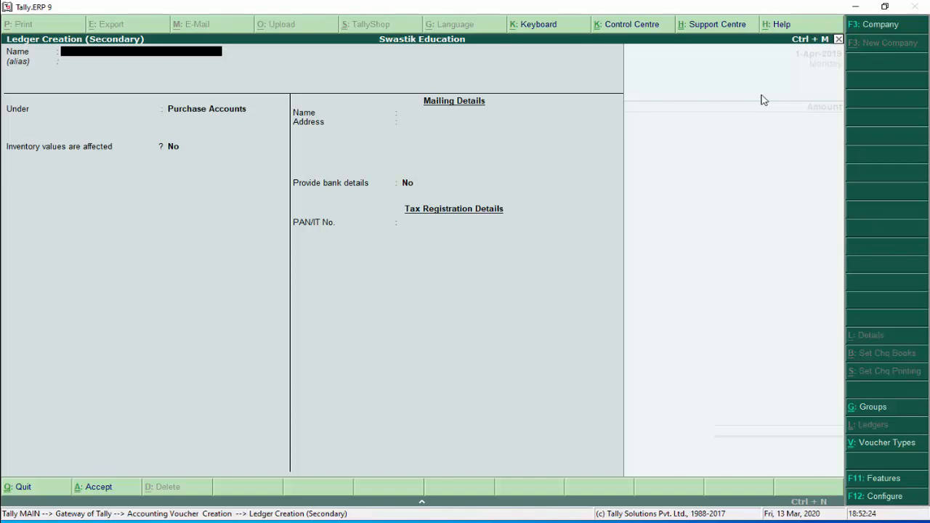
Create ledger 'Capital Account' under Capital Account, state Punjab, and credit it 5,00,000
type("Capital Account")
key("Return")
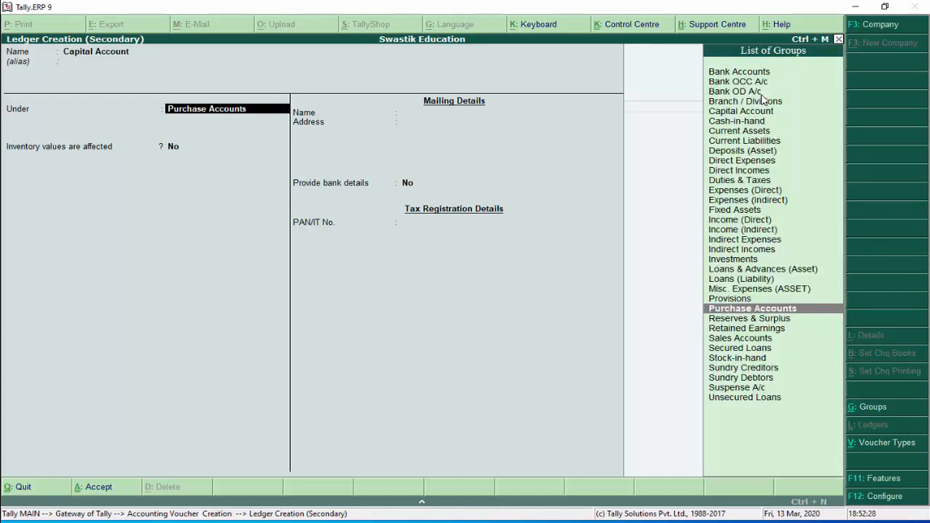
type("Cap")
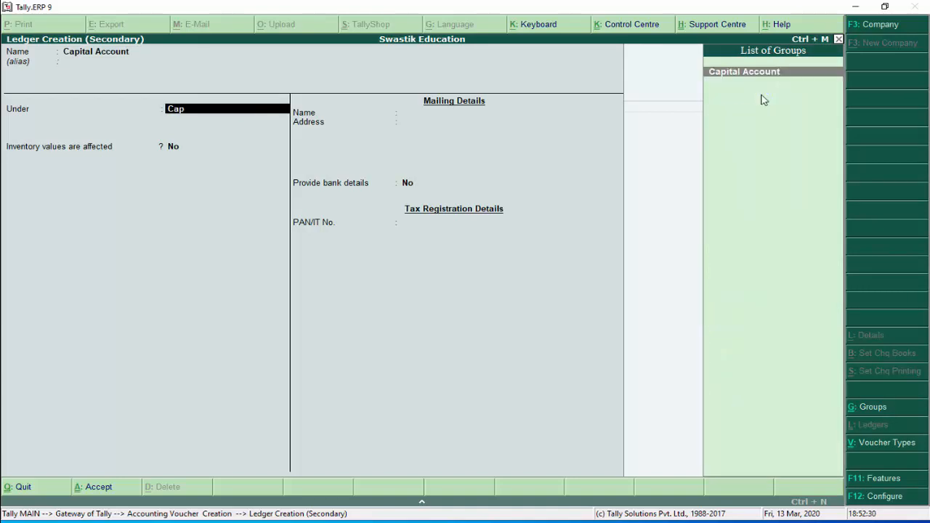
key("Return")
key("Return")
key("Return")
key("Return")
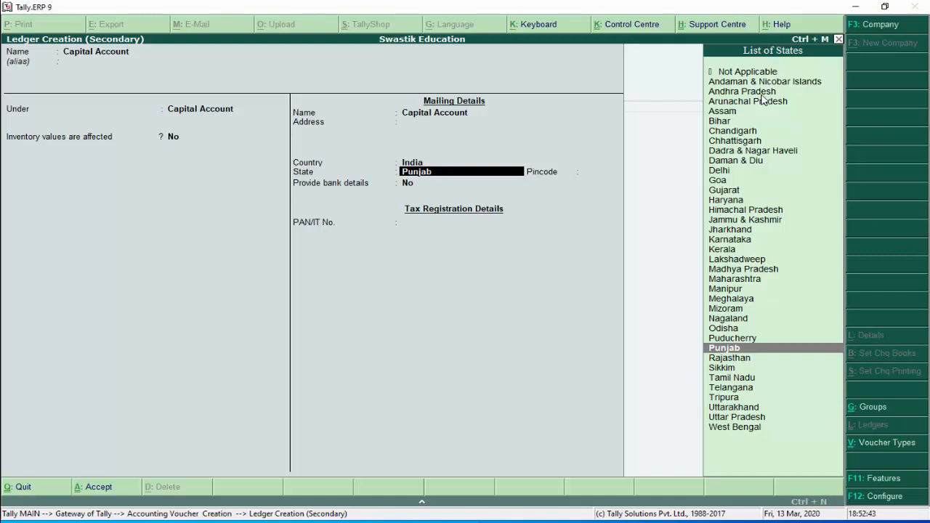
key("Return")
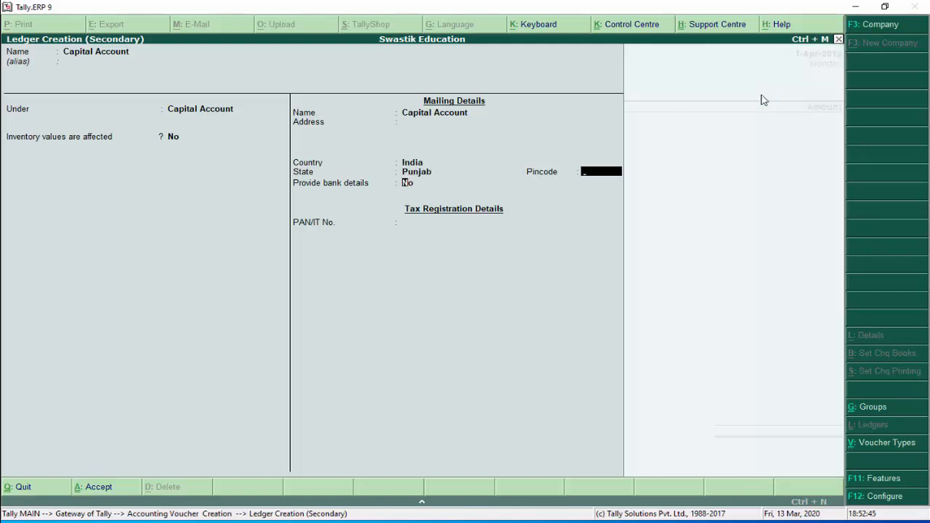
key("Return")
key("Return")
key("Return")
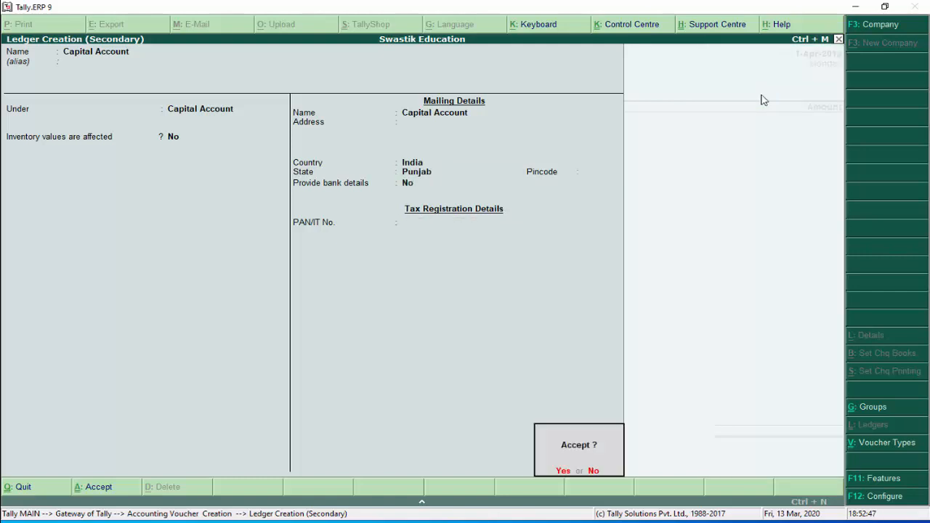
key("Return")
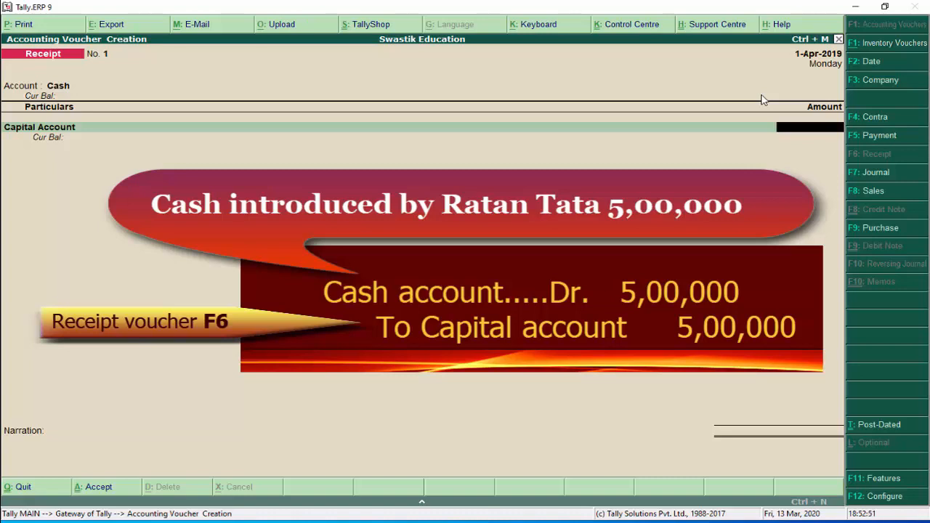
type("5,00,000")
Narrate that cash was introduced by the businessman and save the 5,00,000 receipt
key("Return")
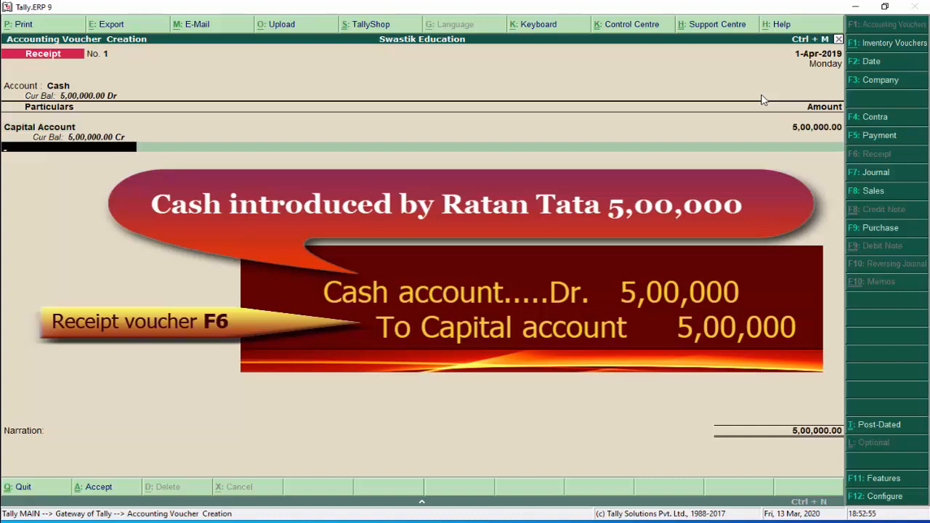
key("Return")
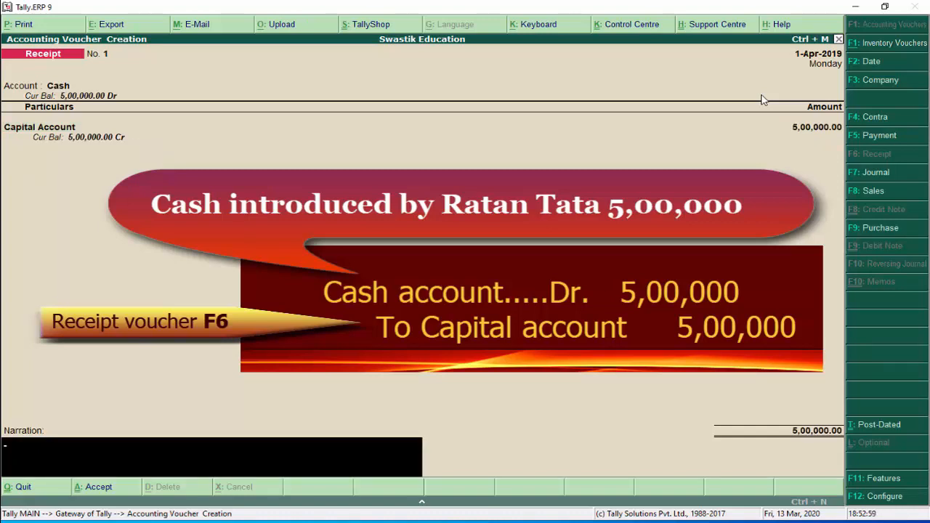
type("cash intorudc")
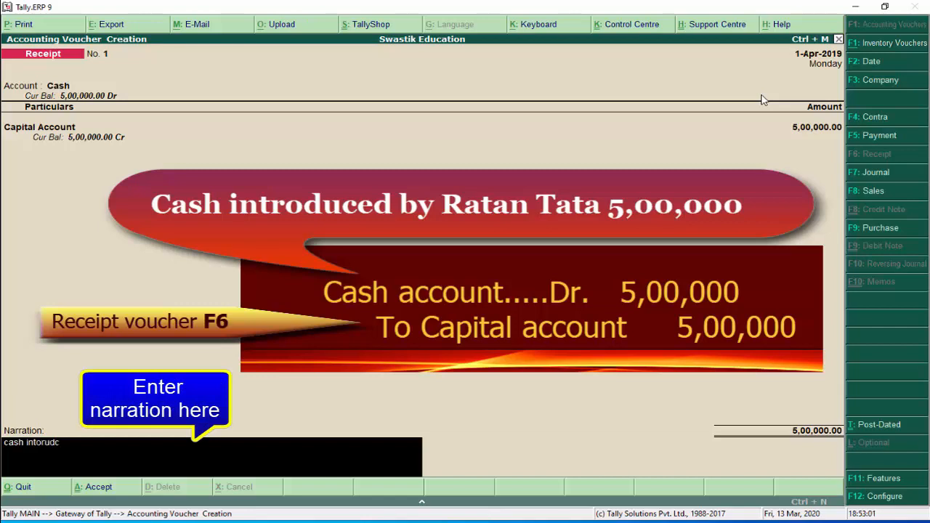
key("BackSpace")
key("BackSpace")
key("BackSpace")
key("BackSpace")
key("BackSpace")
type("roduced by businessman")
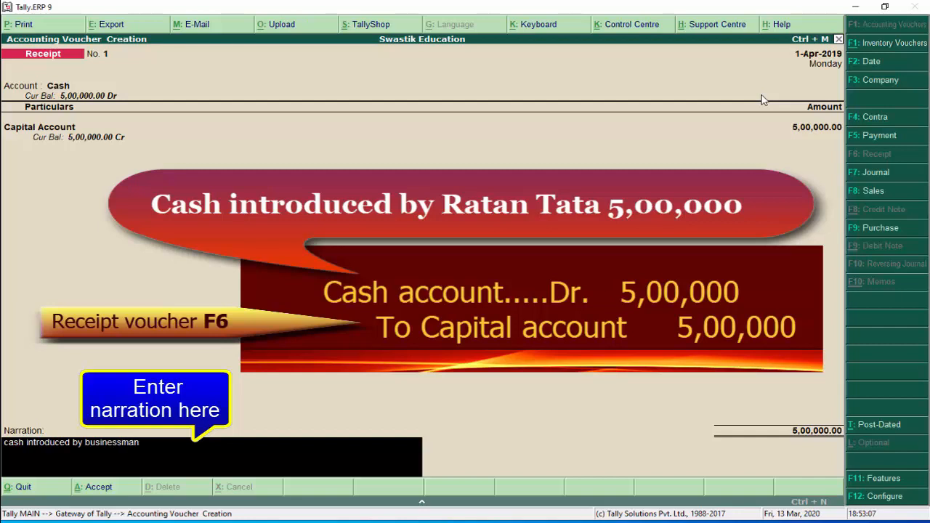
type(" Rata tata")
key("Return")
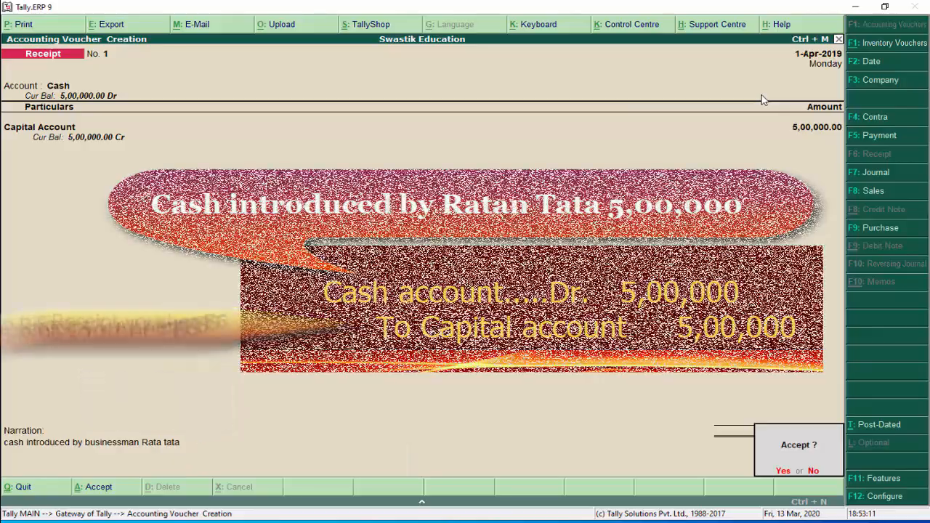
key("Return")
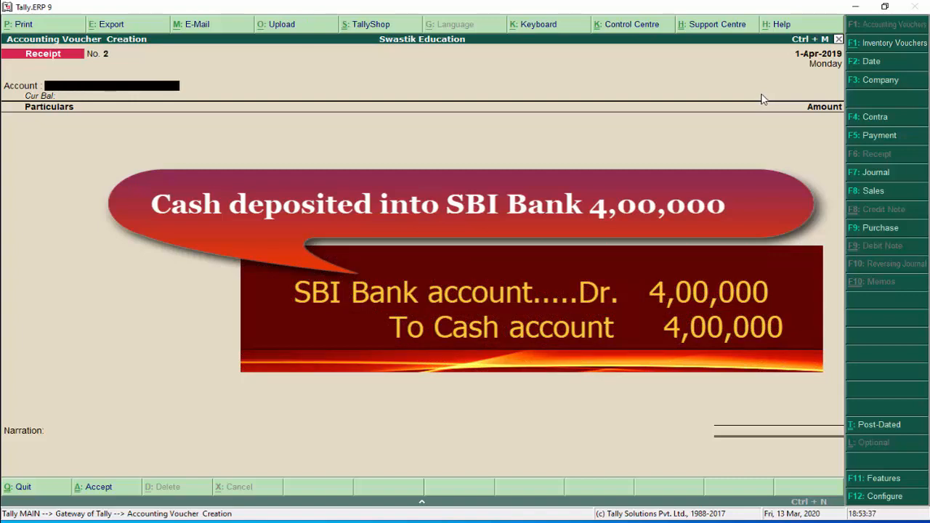
Change the blank voucher's type to Contra with F4
left_click(879, 118)
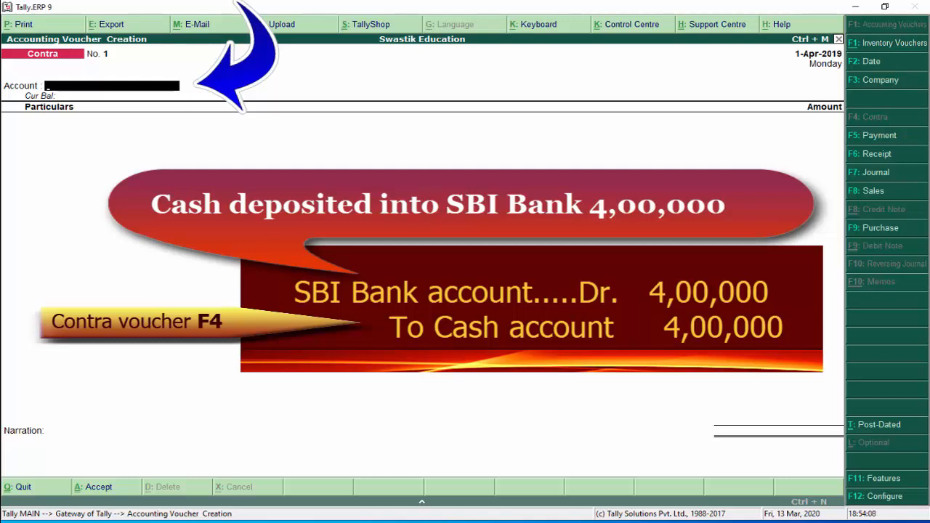
Create ledger 'SBI Account' under Bank Accounts as the contra voucher's account
type("S")
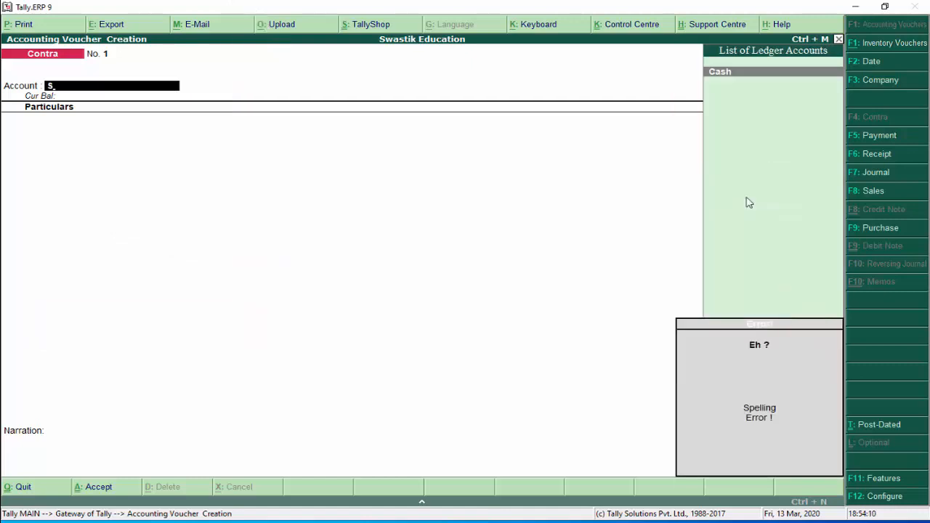
key("alt+c")
type("B")
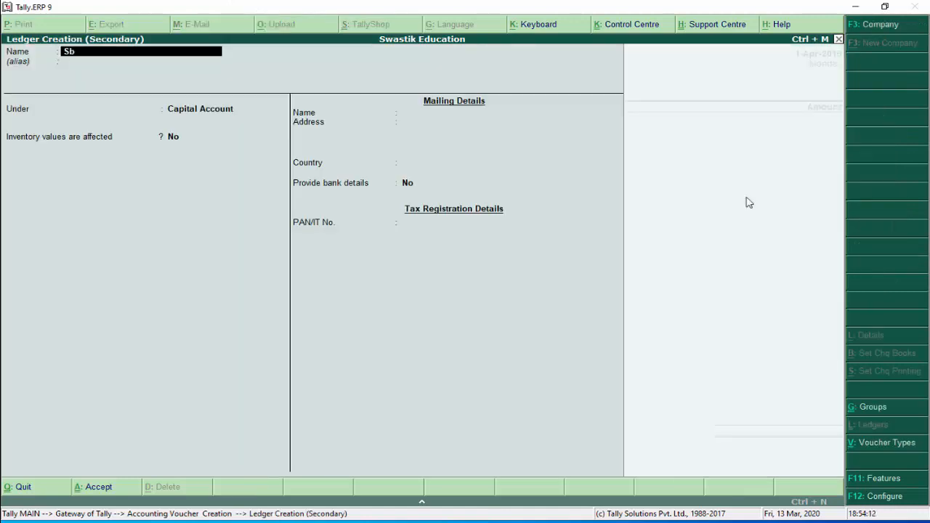
key("BackSpace")
type("BI Account")
key("Return")
key("Return")
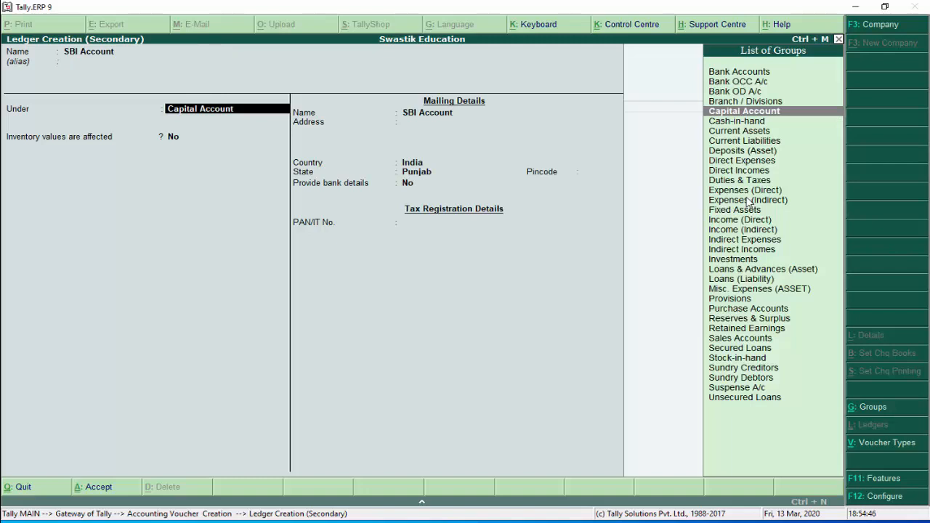
type("Bank")
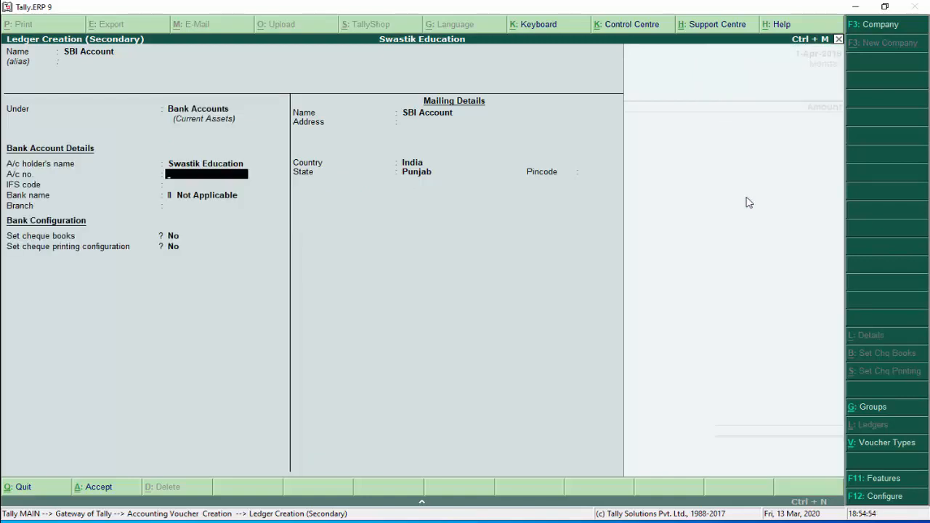
key("Return")
key("Return")
key("Return")
key("Return")
key("Return")
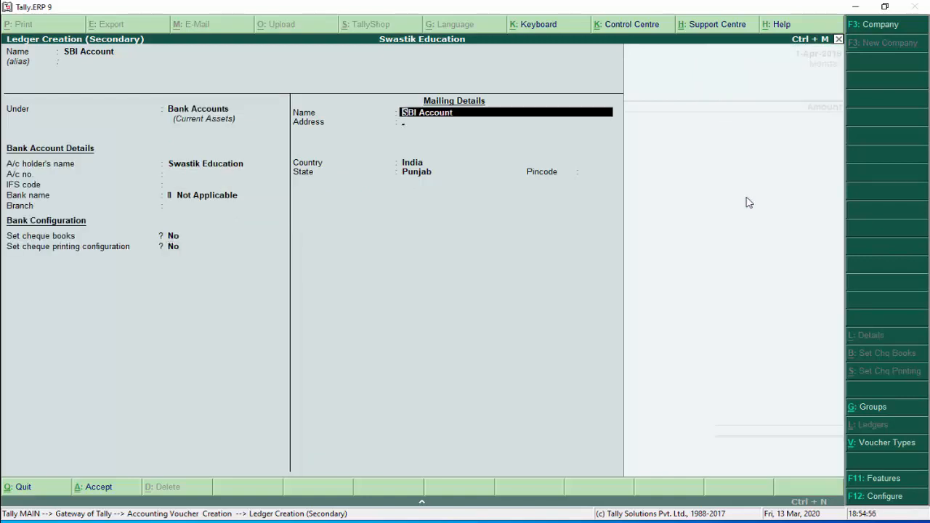
key("Return")
key("Return")
key("Return")
key("Return")
key("Return")
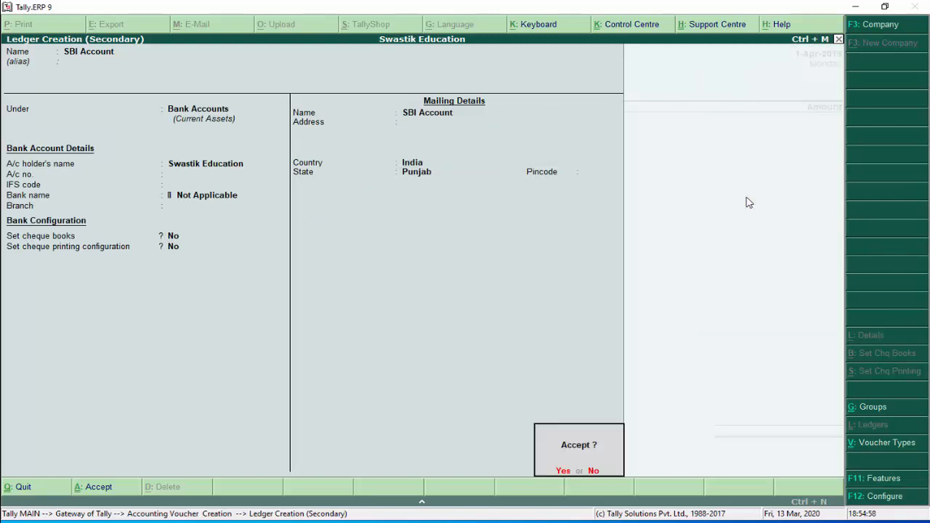
key("Return")
Credit Cash 4,00,000 and pass Bank Allocations to reach Cash Denominations
type("c")
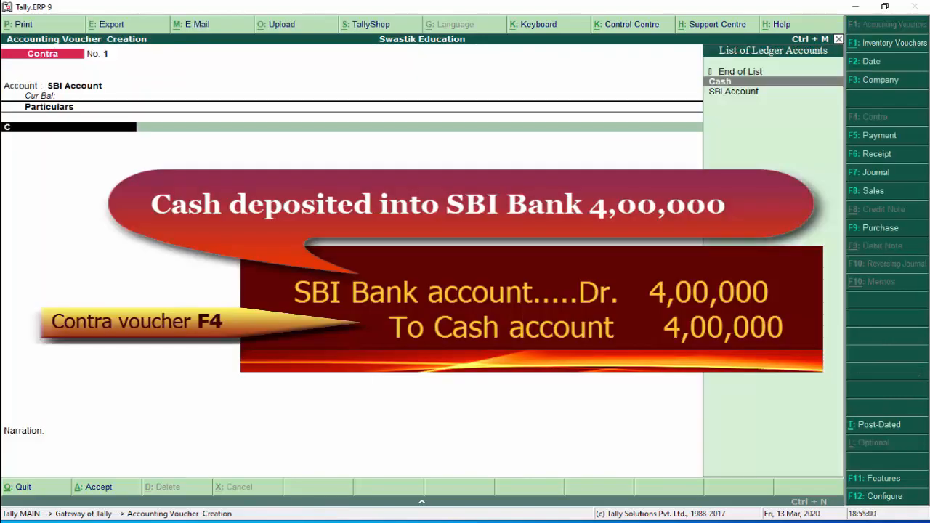
type("as")
key("Return")
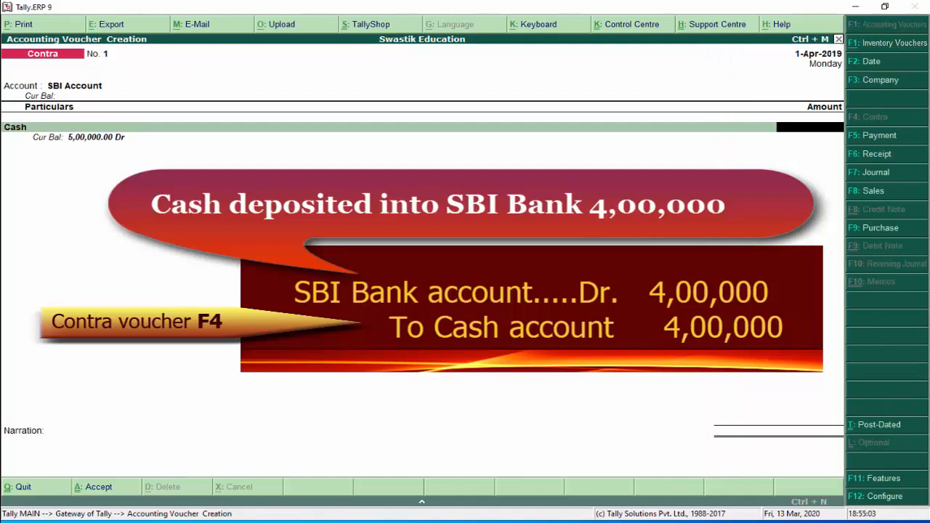
type("4,0")
type("0,000")
key("Return")
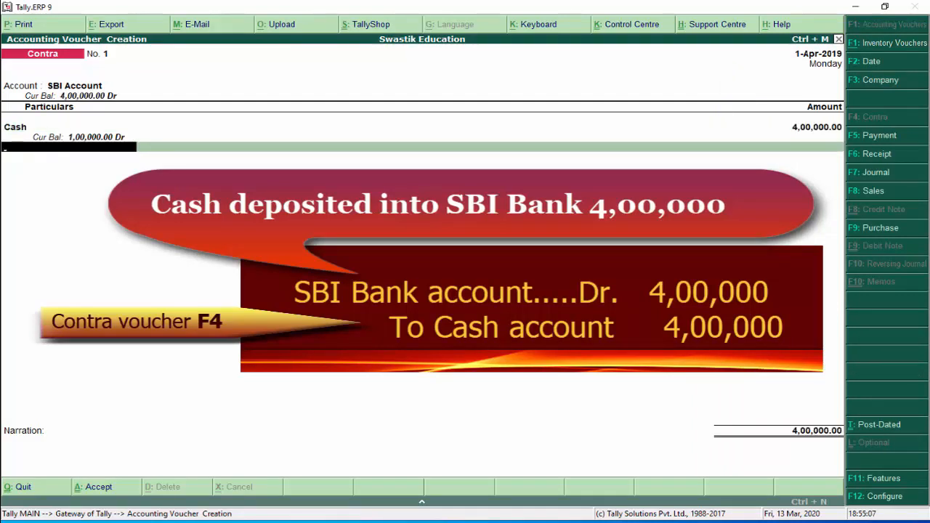
key("Return")
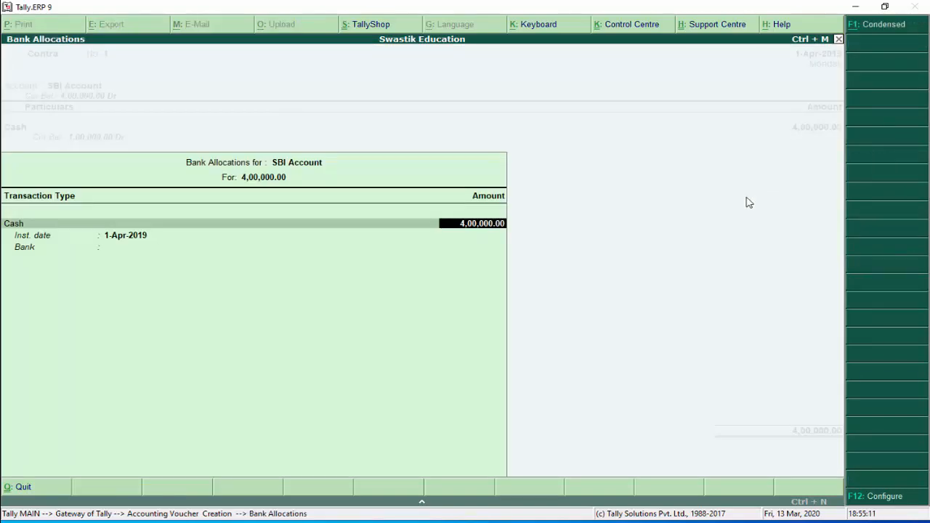
key("Return")
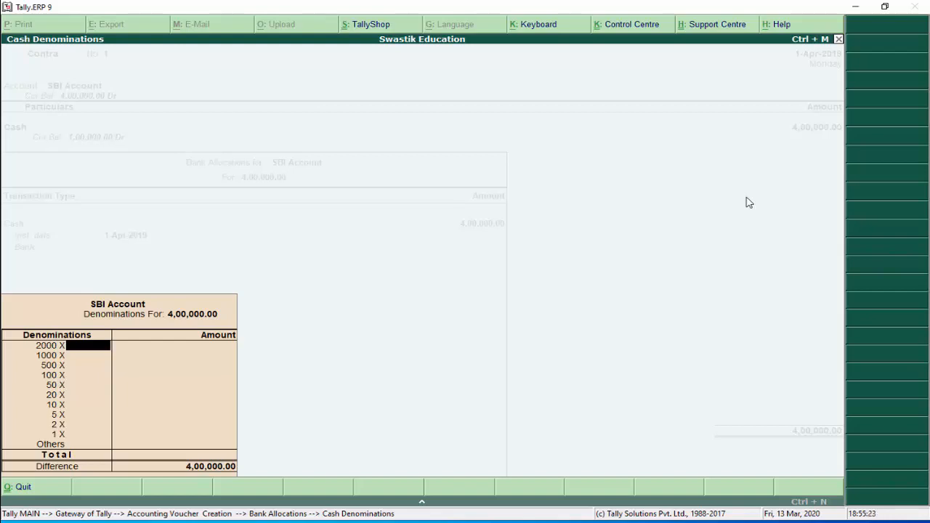
Enter 100 notes of 2000, 200 of 500 and 1000 of 100, totalling 4,00,000
type("100")
key("Return")
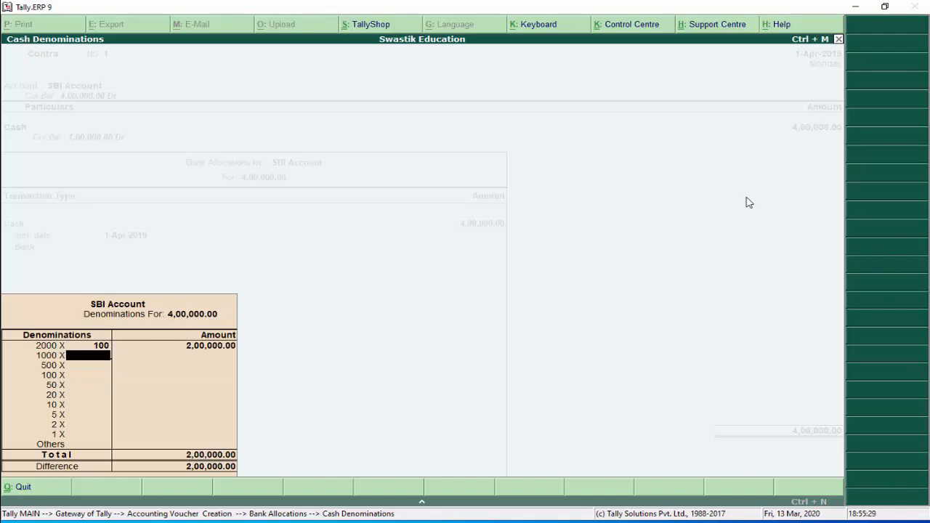
key("Return")
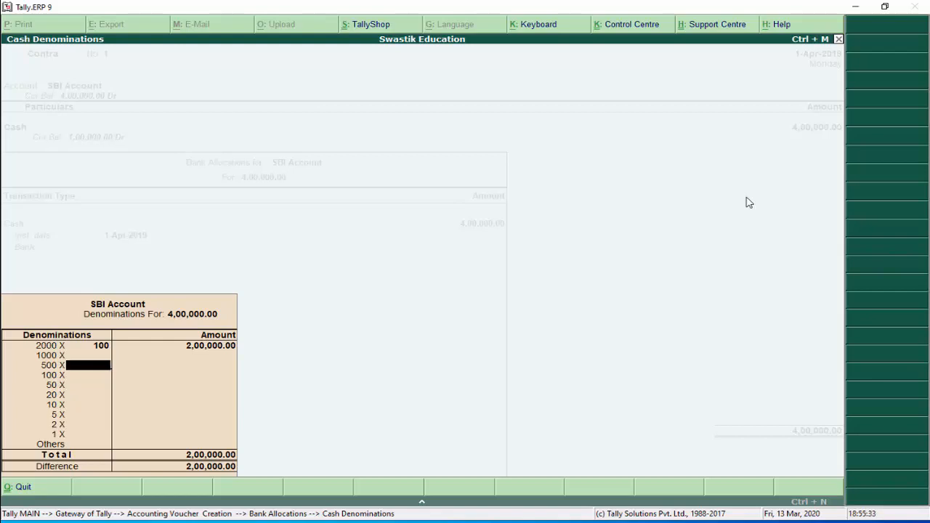
type("200")
key("Return")
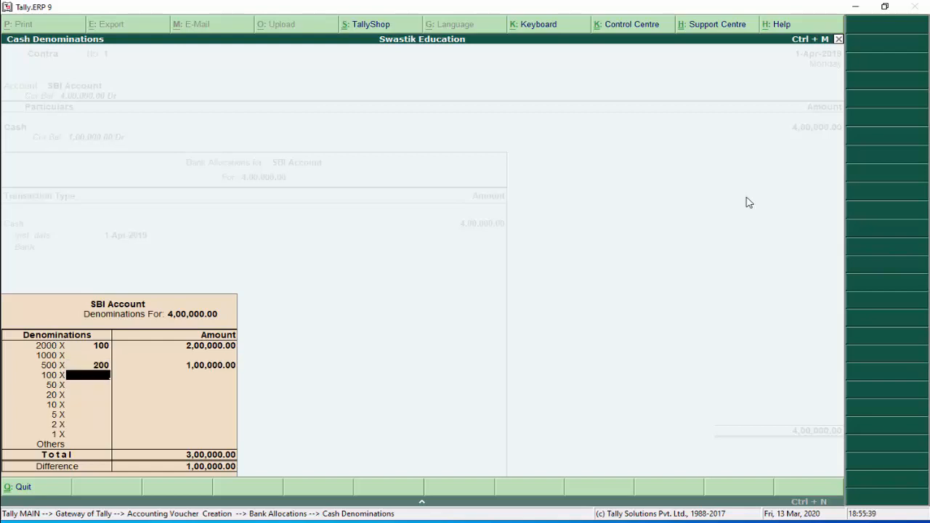
type("1000")
key("Return")
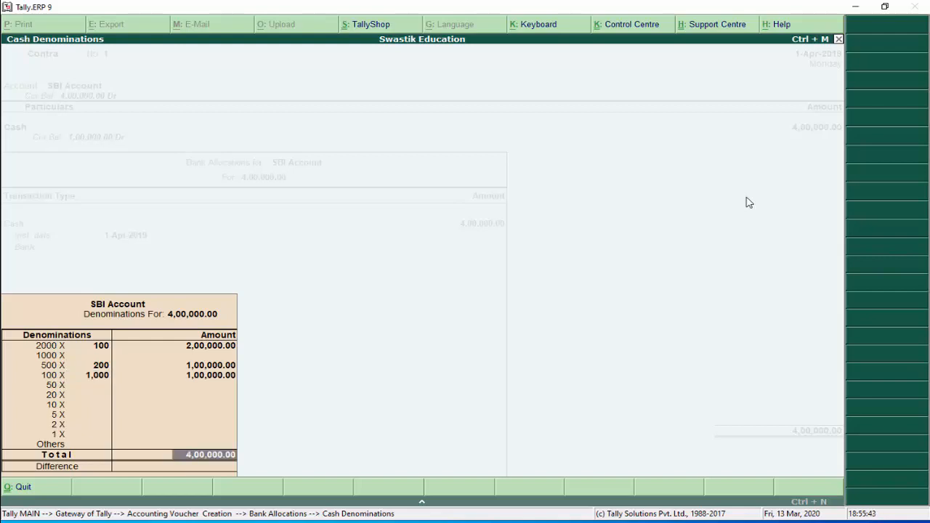
key("Return")
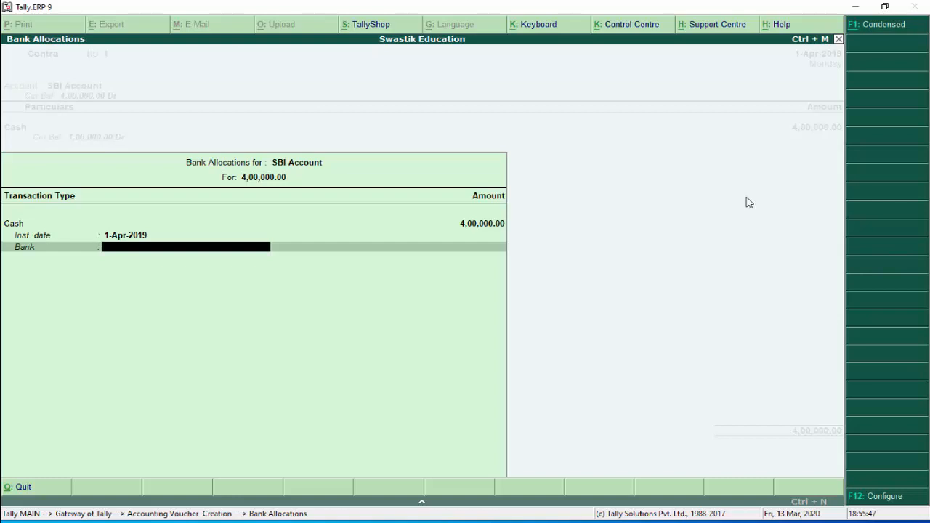
Leave bank as Not Applicable, narrate 'cash deposited into SBI bank' and save the contra
type("Sb")
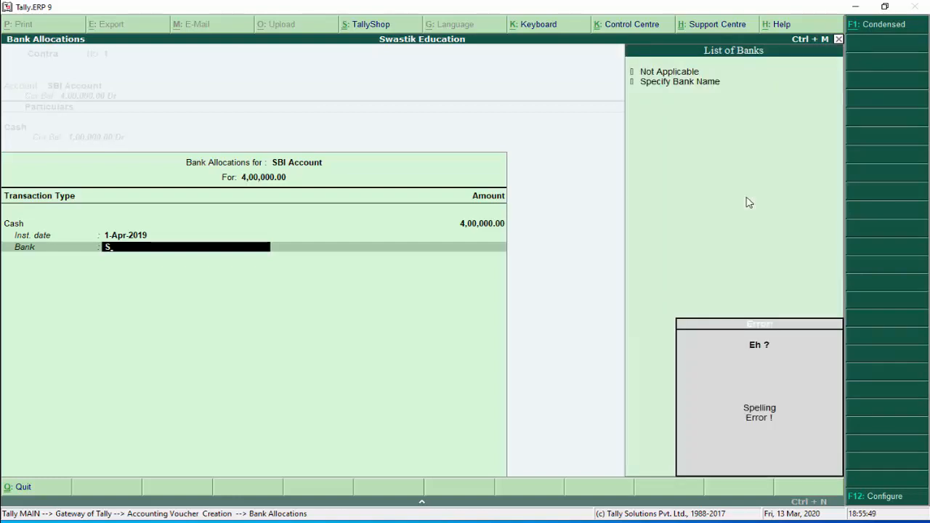
key("BackSpace")
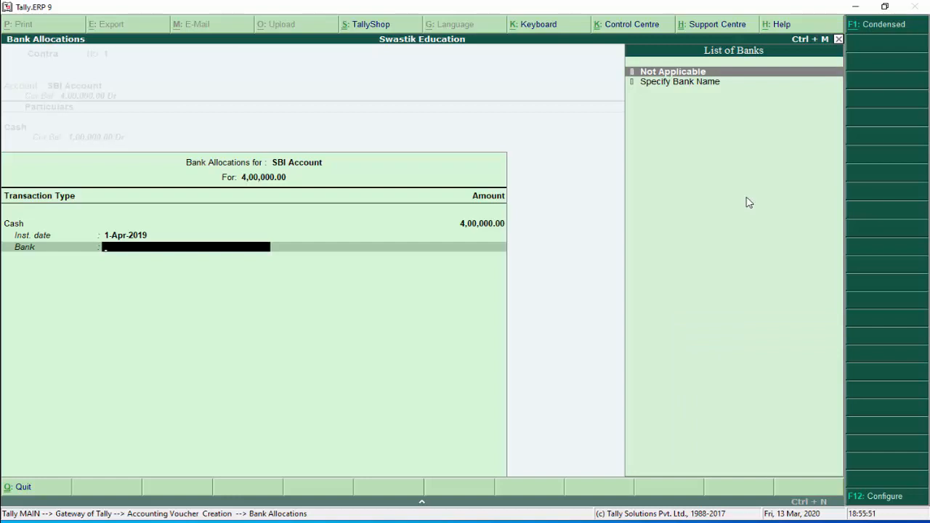
key("Return")
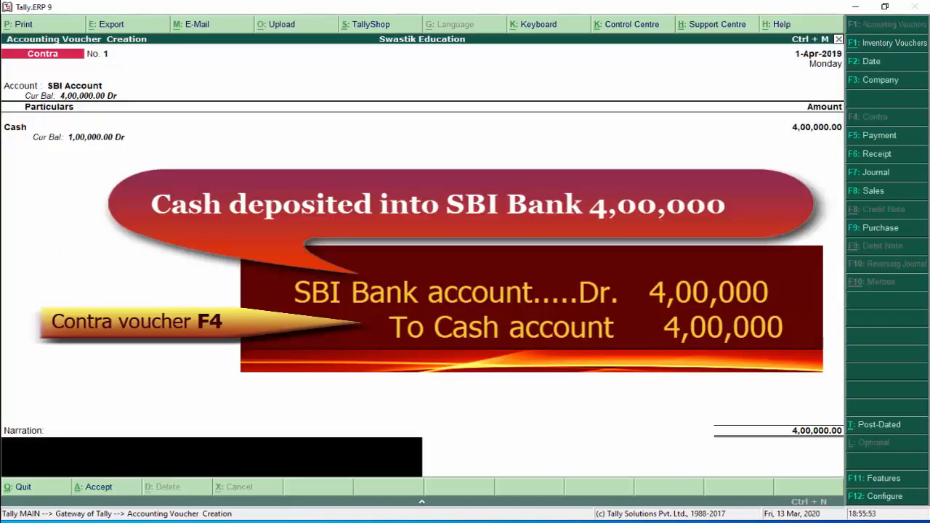
type("cash deposited into SB")
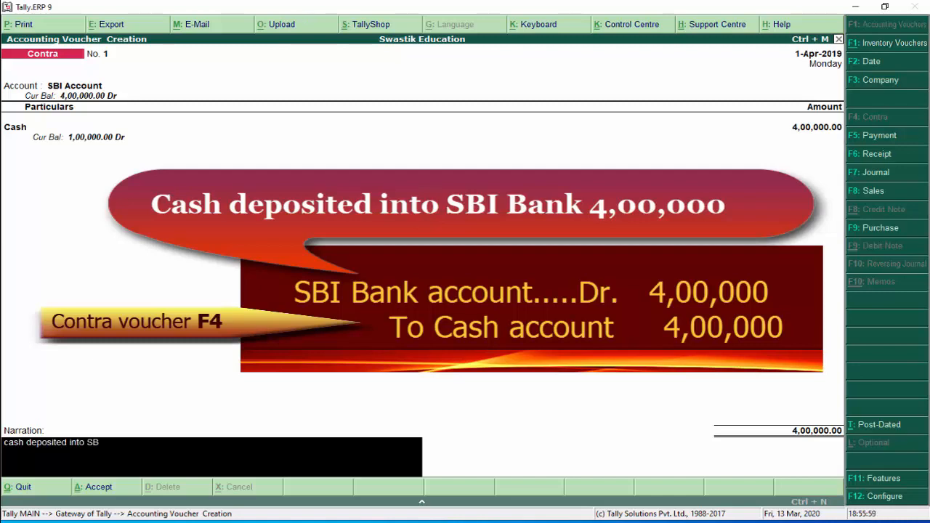
type("I bank")
key("Return")
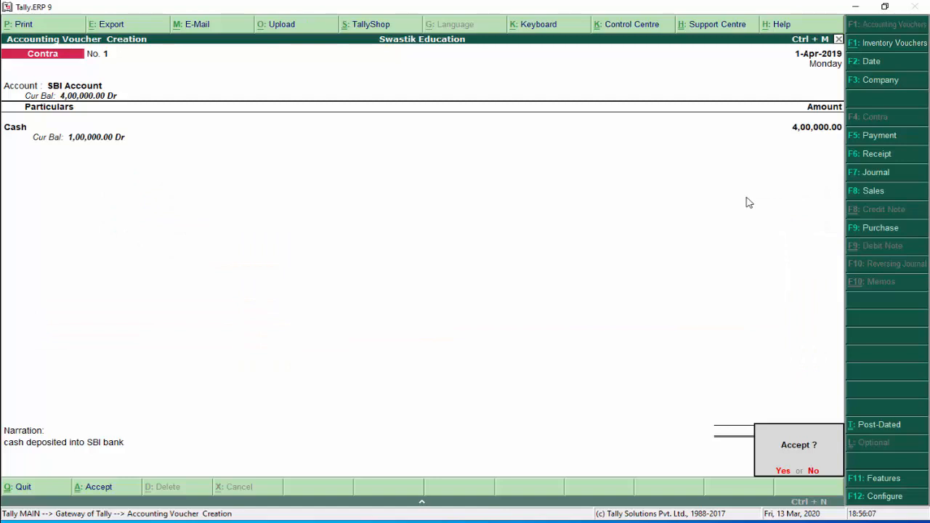
key("Return")
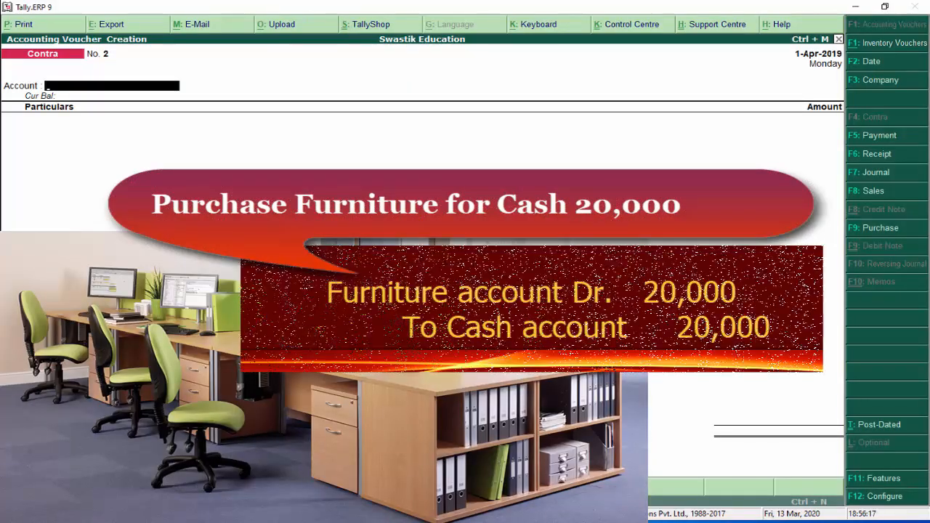
Open Payment voucher No. 1 and choose Cash (1,00,000 Dr) as the account
left_click(861, 141)
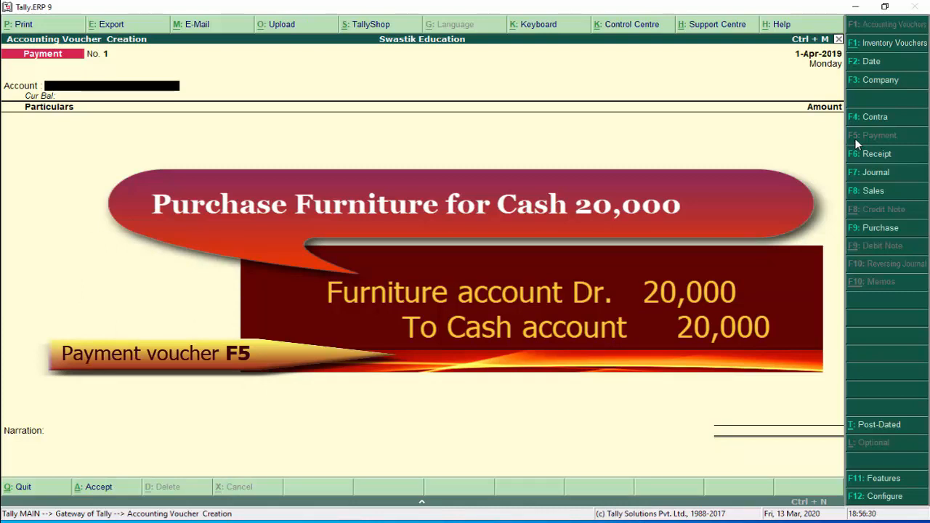
type("C")
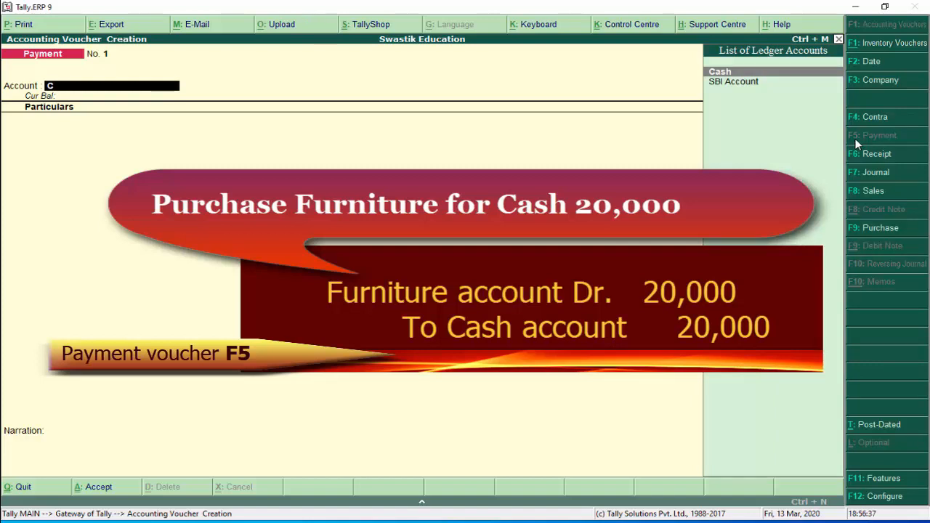
key("Down")
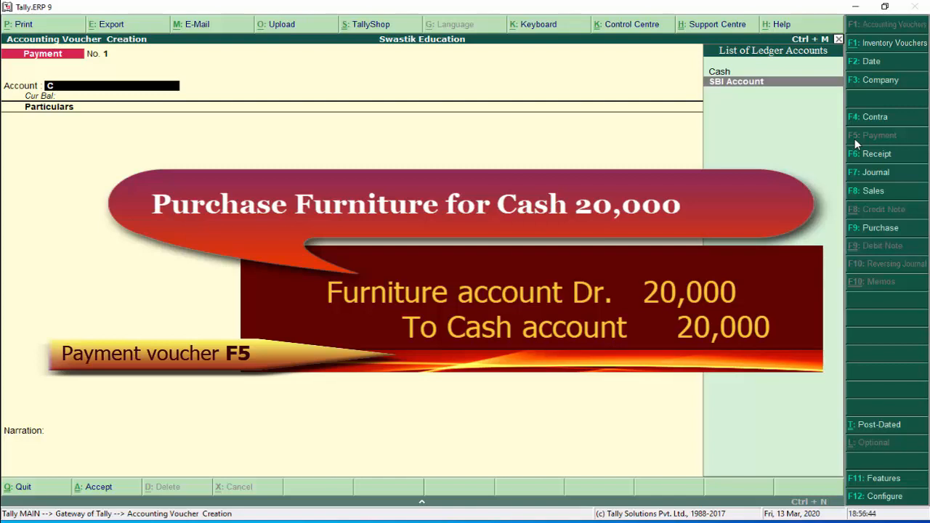
key("Up")
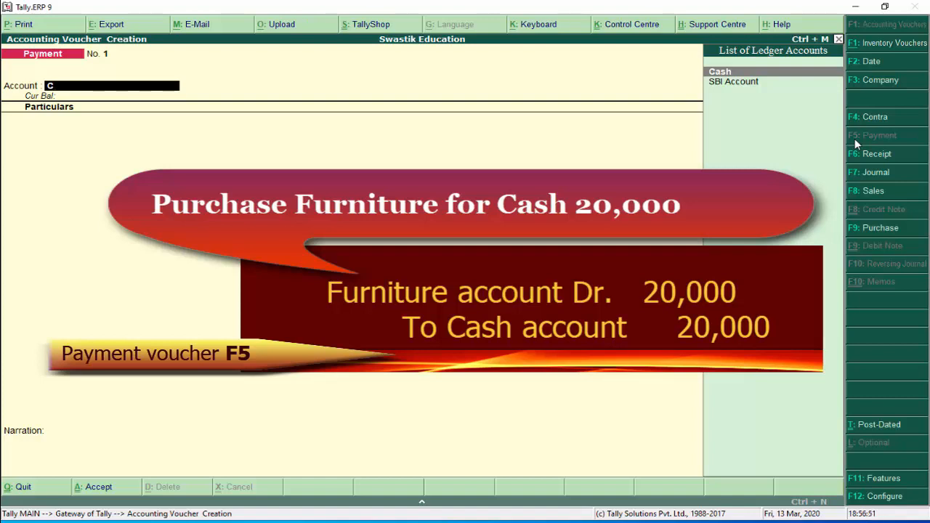
key("Down")
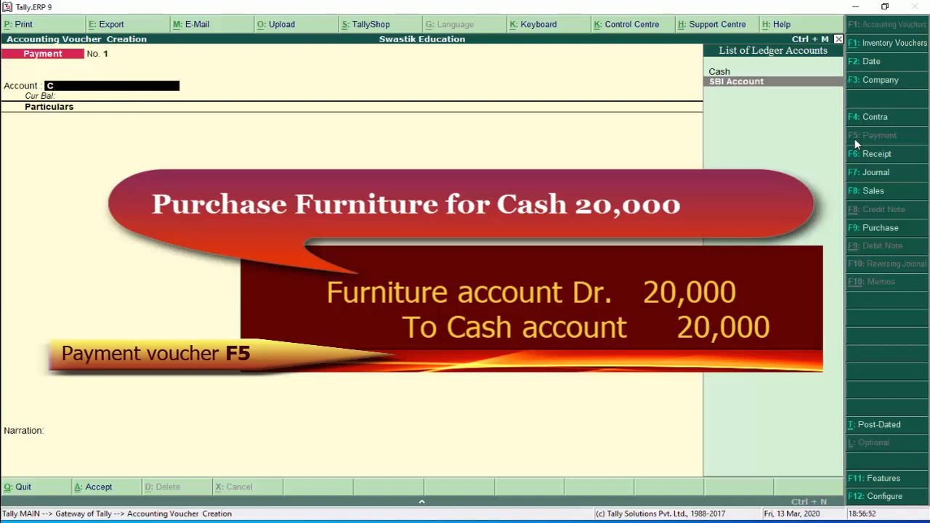
key("Up")
key("Return")
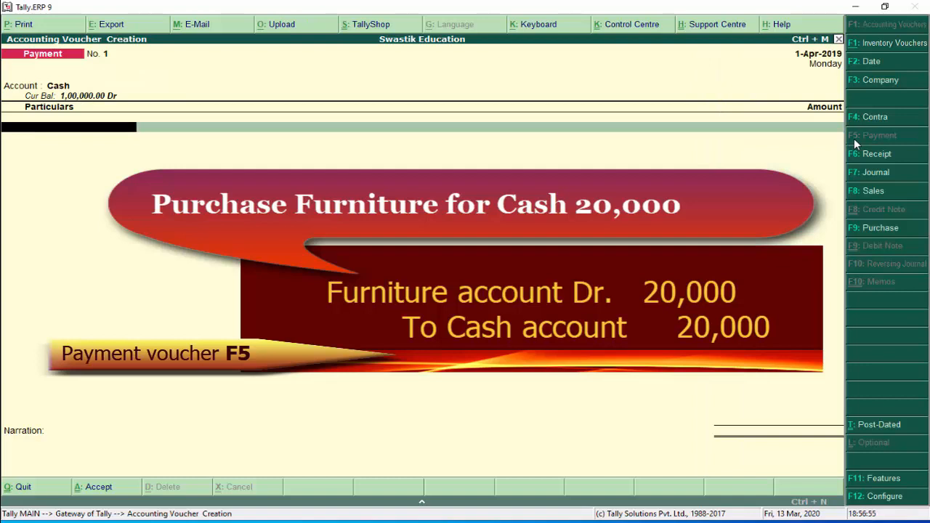
Create ledger 'Furniture Account' under Fixed Assets on the payment's particulars line
key("alt+c")
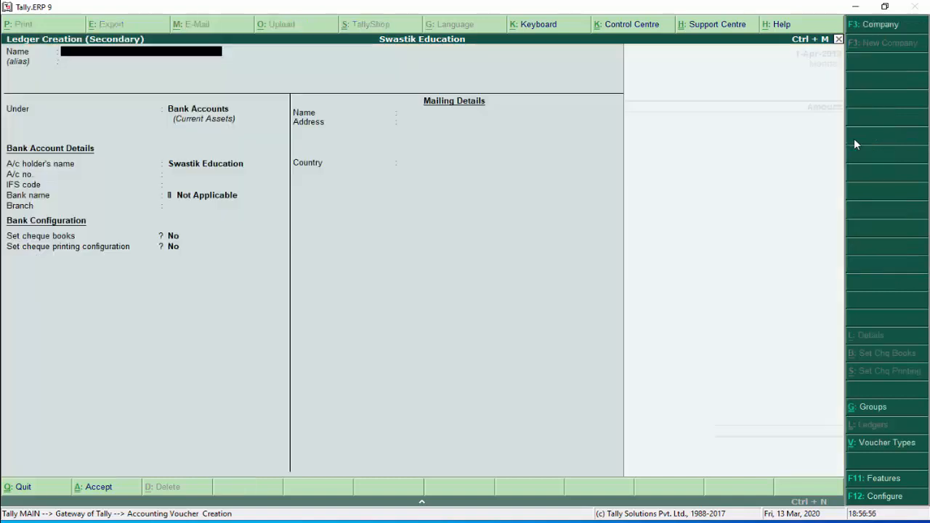
type("Furnit")
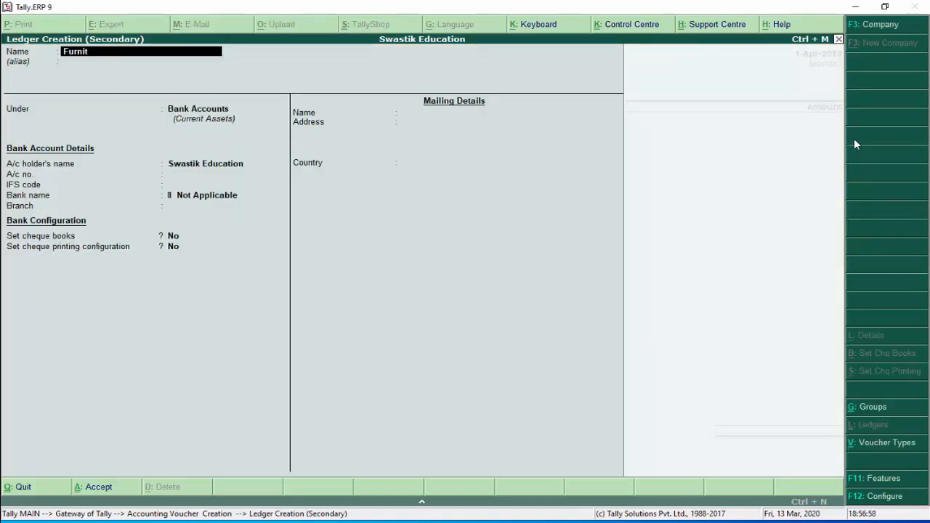
type("ure Account")
key("Return")
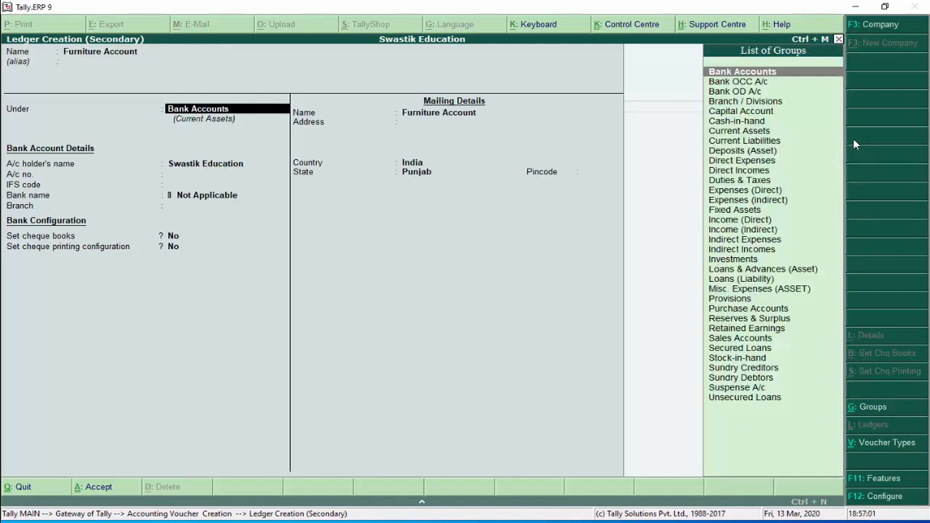
type("Fi")
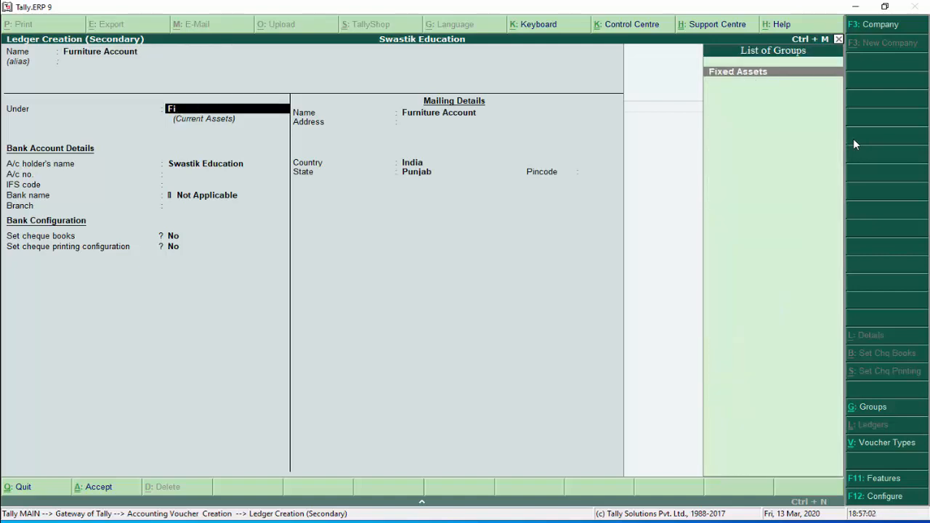
key("Return")
key("Return")
key("Return")
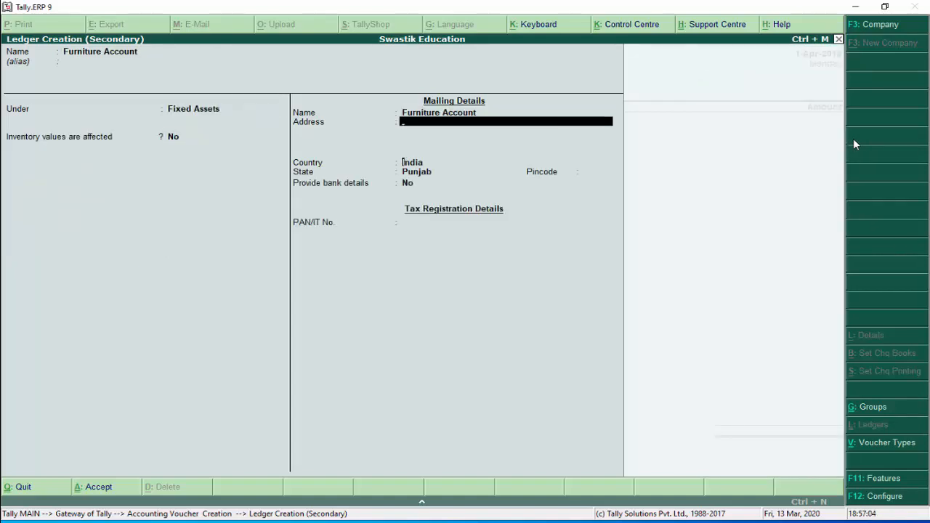
key("Return")
key("Return")
key("Return")
key("Return")
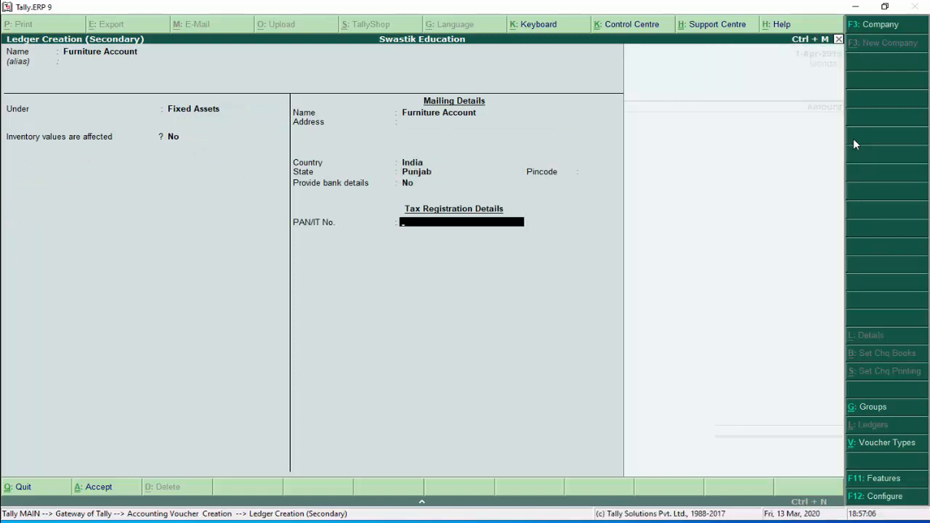
key("ctrl+a")
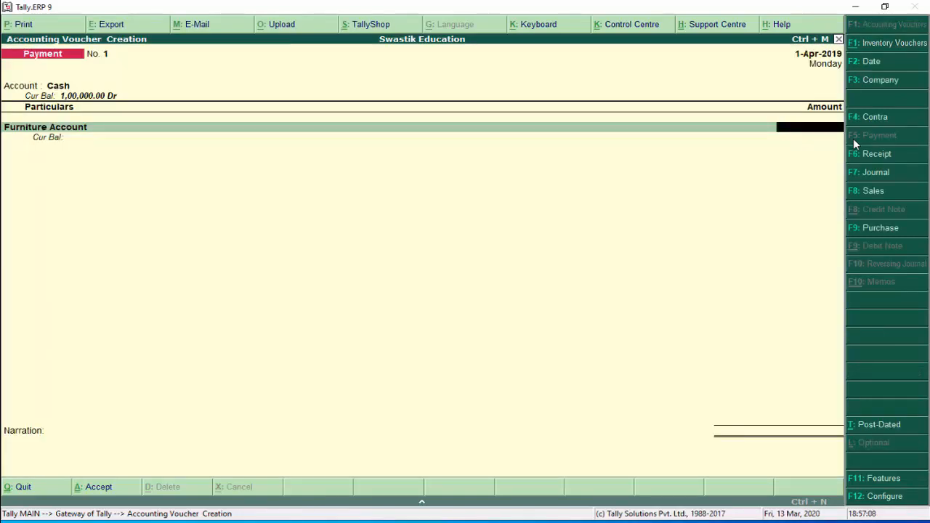
Enter 20,000 for Furniture Account, add narration 'furniture purchased in cash', and save Payment No. 1
type("20,000")
key("Return")
key("Return")
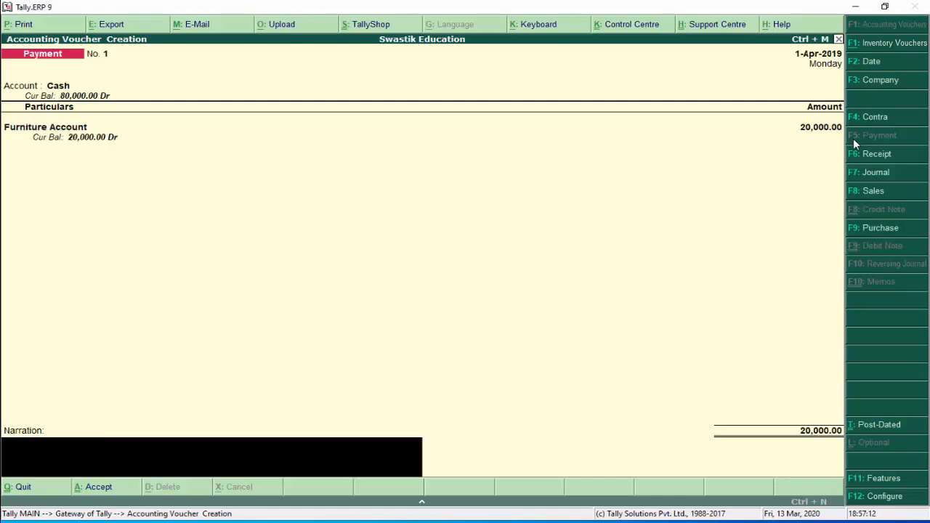
key("Return")
key("Escape")
type("furniture purchased in")
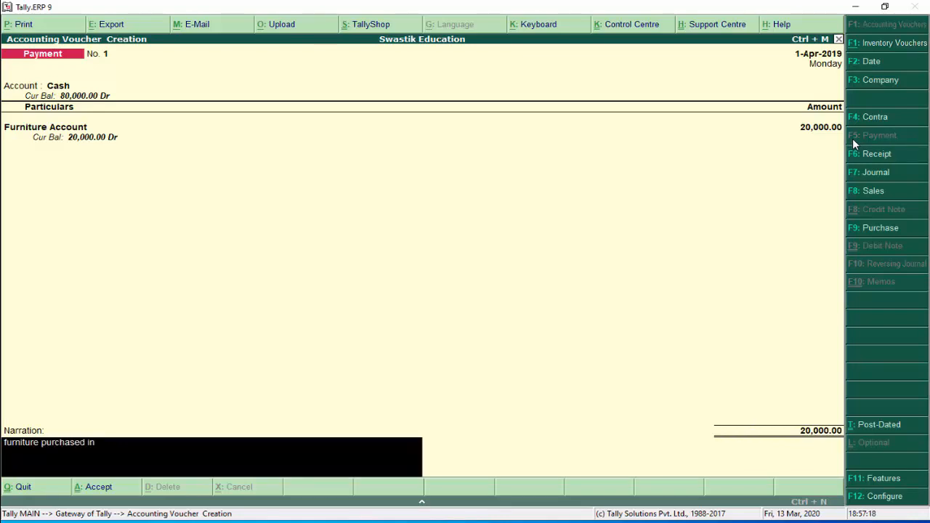
type(" cash")
key("Return")
key("Return")
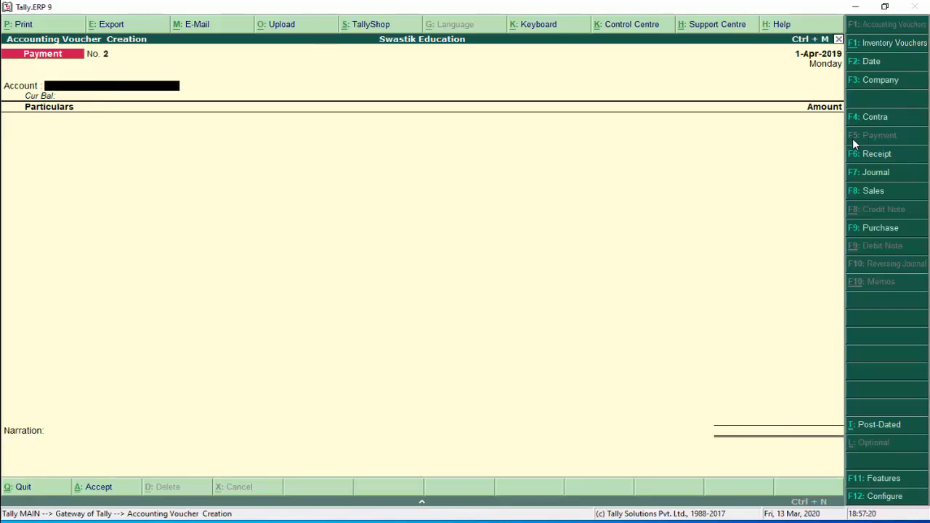
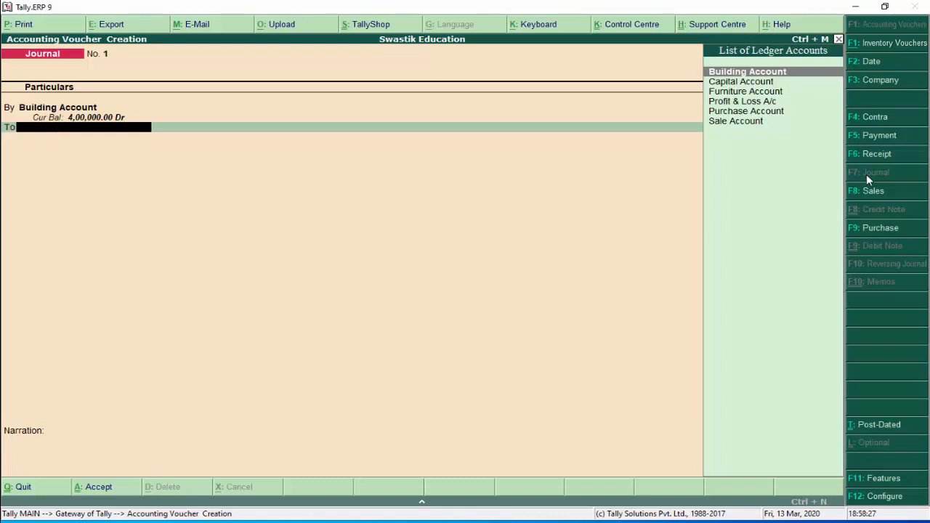
Create the credit-side ledger 'Raj Builder Acount' under Current Liabilities in the journal
key("alt+c")
type("Raj Buildin")
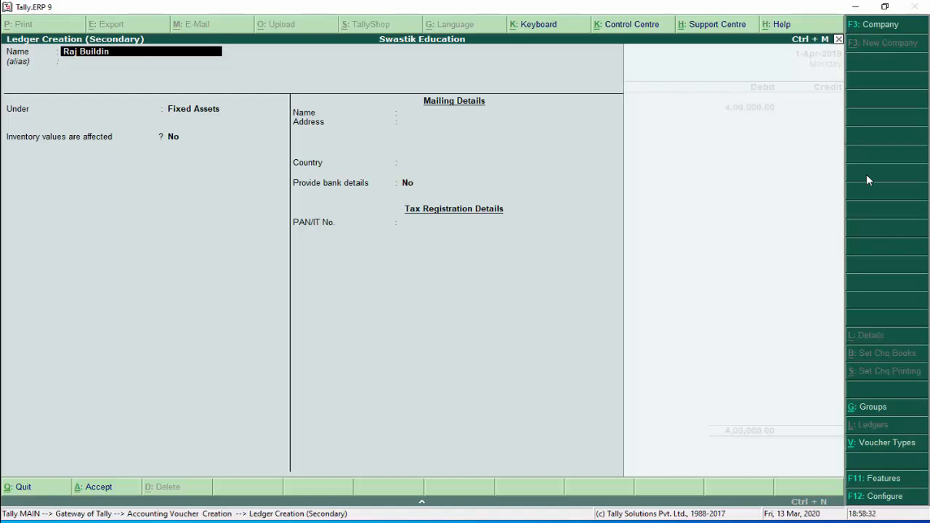
key("BackSpace")
key("BackSpace")
key("BackSpace")
type("der Acount")
key("Return")
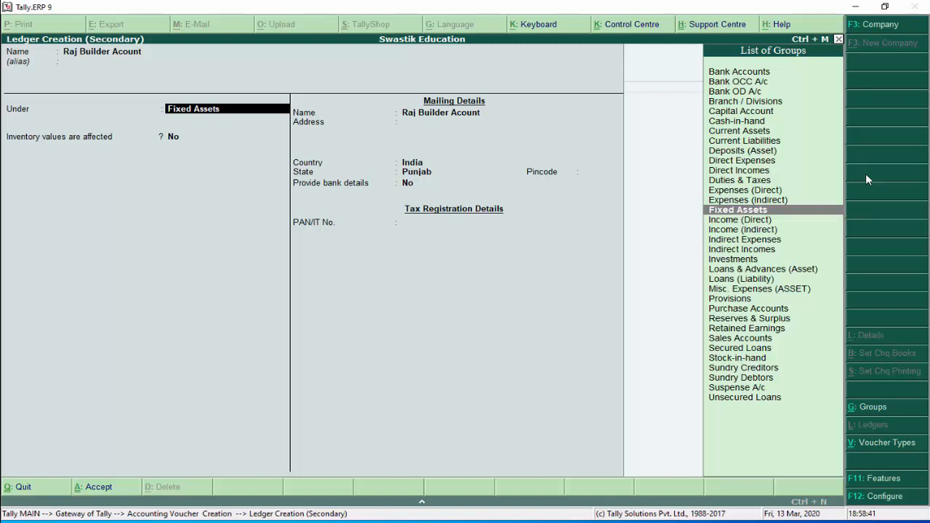
type("L")
key("Down")
key("Down")
key("Up")
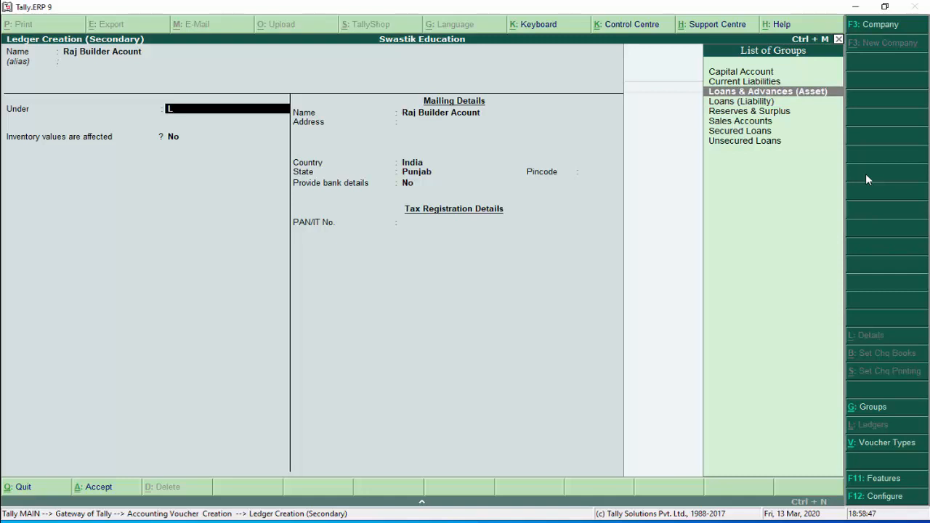
key("Up")
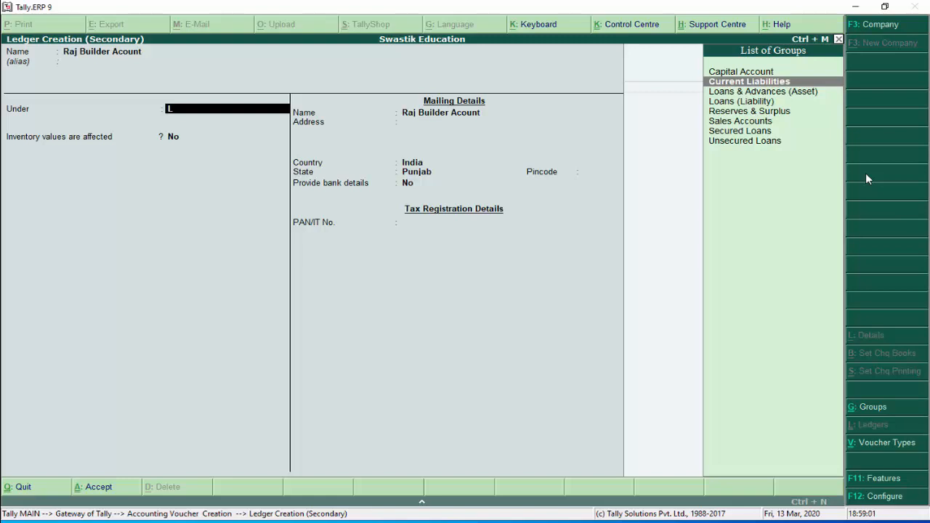
key("Return")
key("Return")
key("Return")
key("Return")
key("Return")
key("Return")
key("Return")
key("Return")
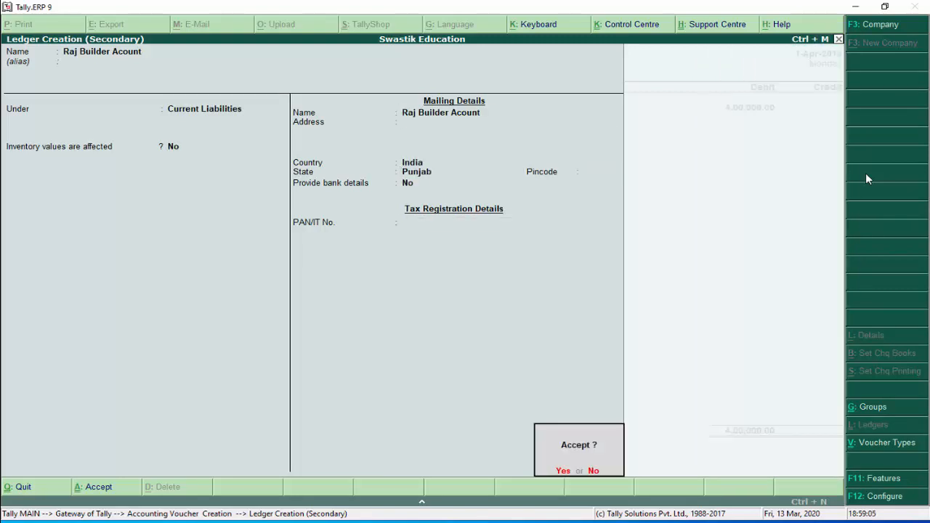
key("Return")
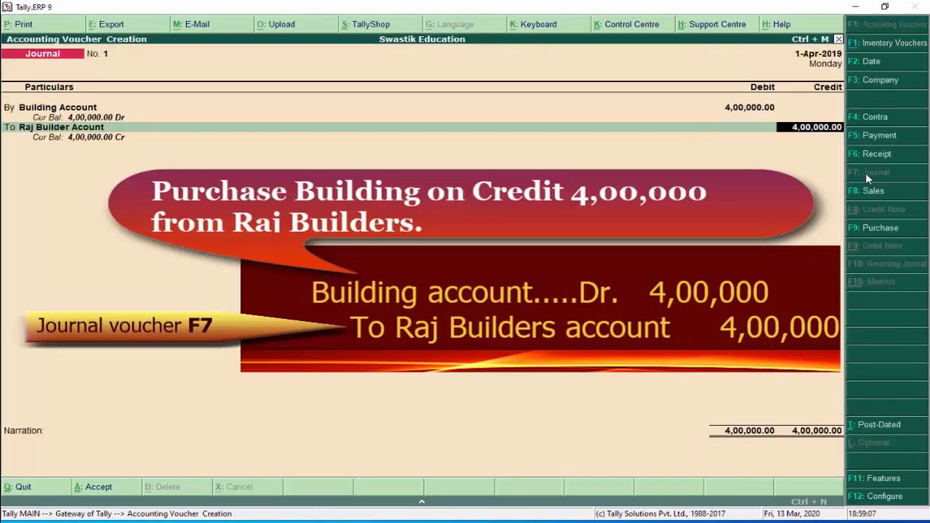
Add the narration 'purchase building from raj builder' to Journal No. 1
key("Return")
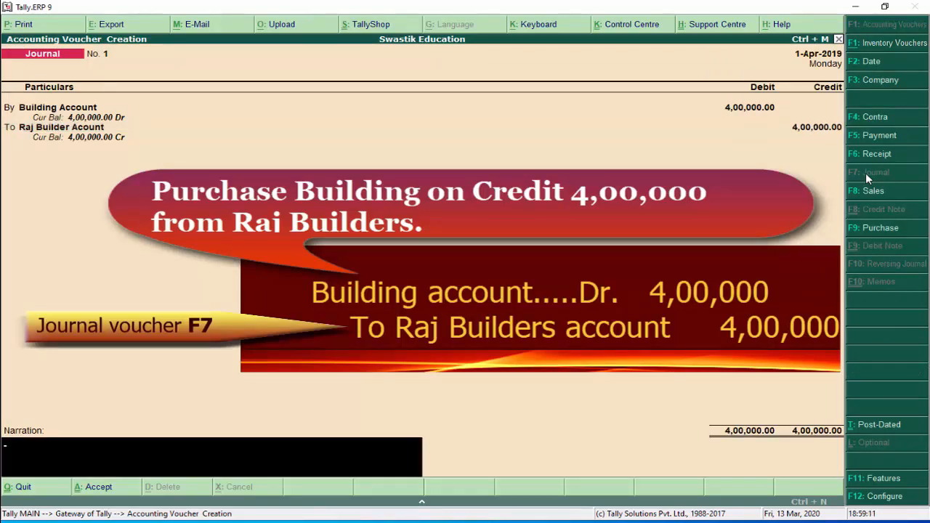
type("purchase building from raj")
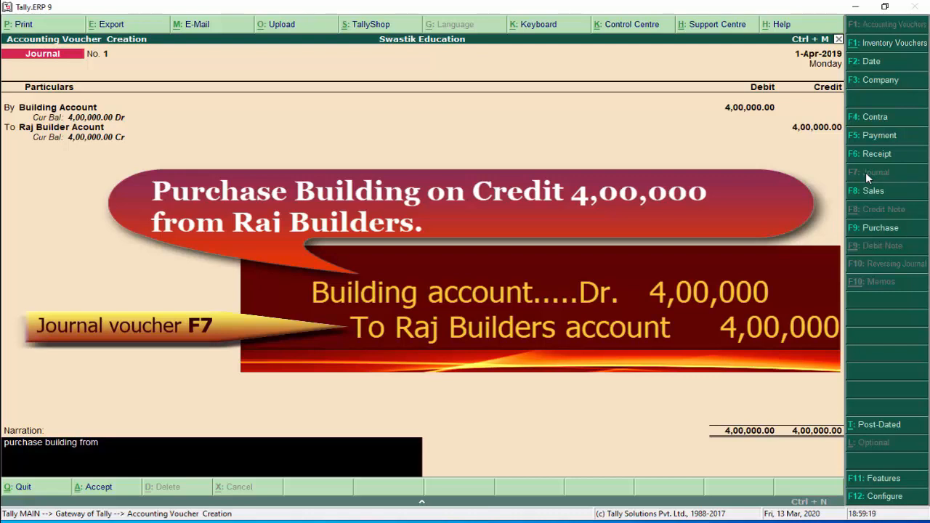
type(" builder")
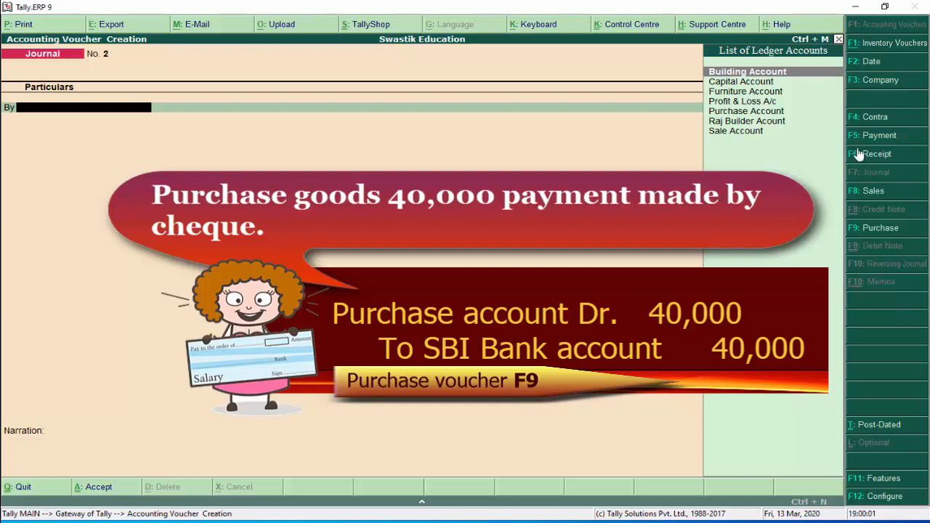
Switch from the journal to a blank Purchase voucher, going via Payment
left_click(864, 138)
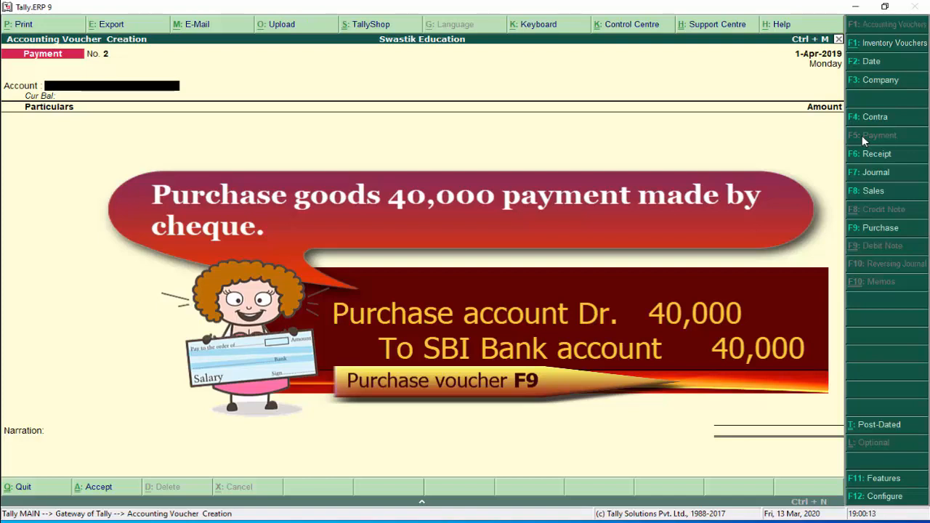
left_click(881, 228)
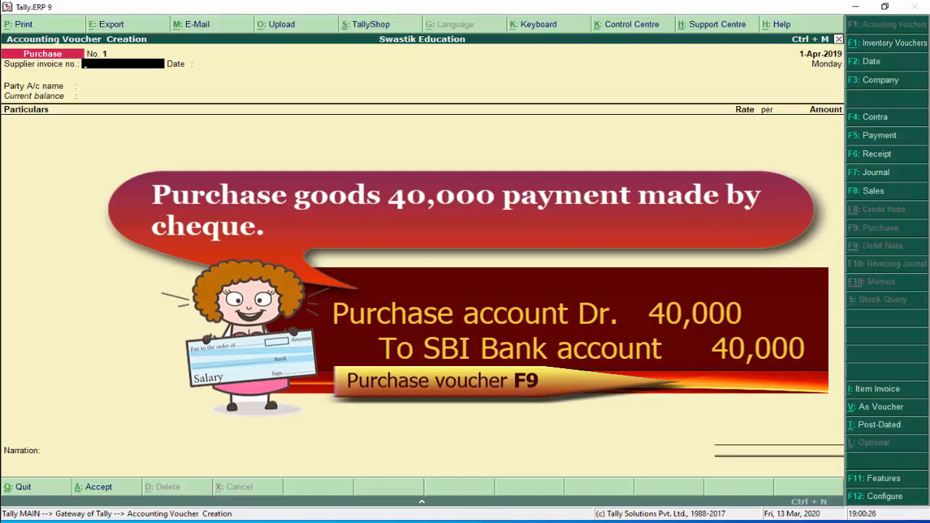
Enter supplier invoice number 768695 and choose SBI Account as the party
type("768695")
key("Return")
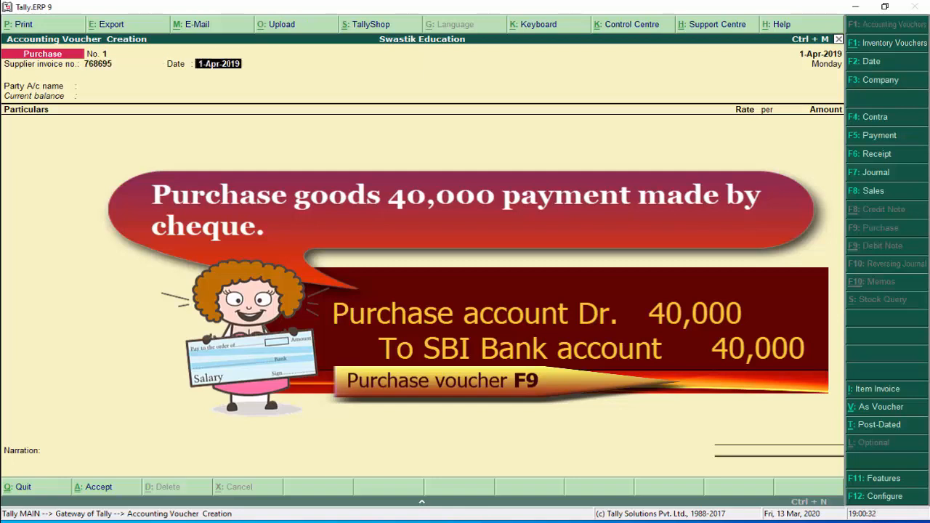
key("Return")
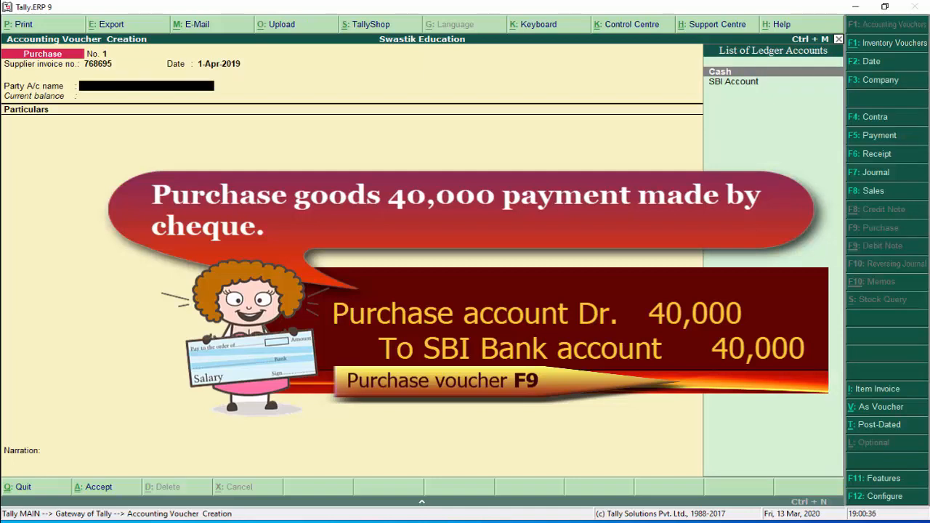
key("Down")
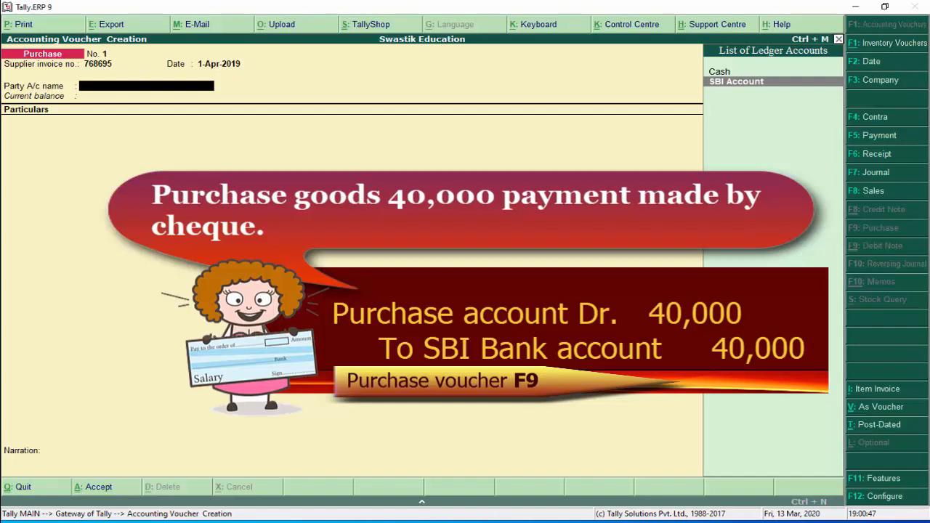
key("Up")
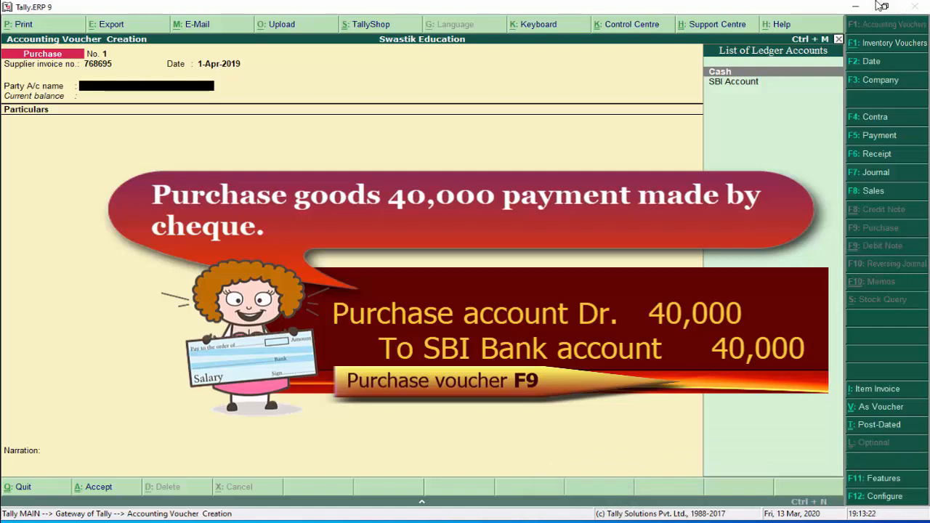
key("Down")
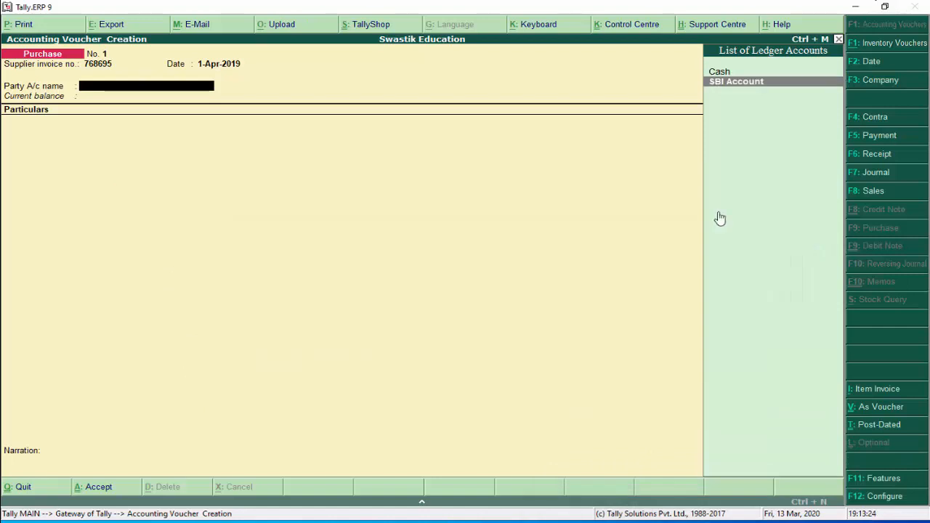
key("Return")
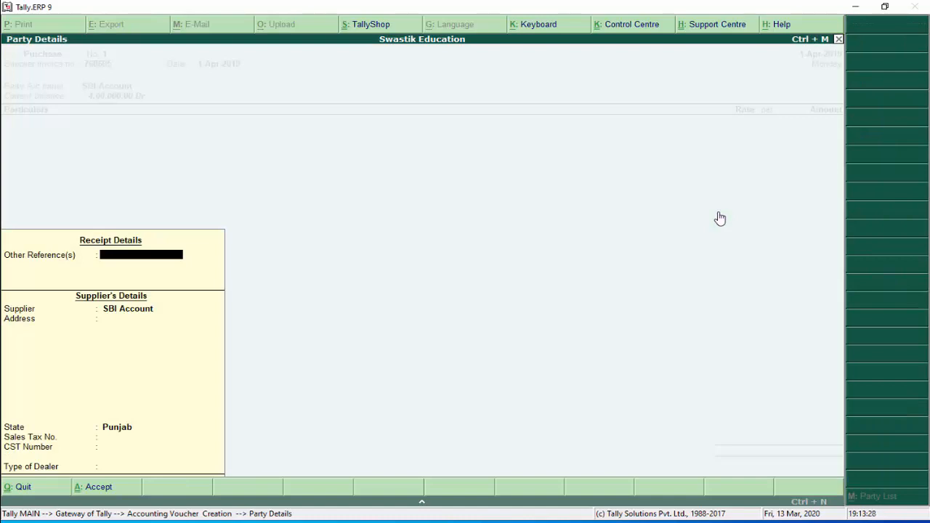
key("Return")
key("Return")
key("Return")
key("Return")
key("Return")
key("Return")
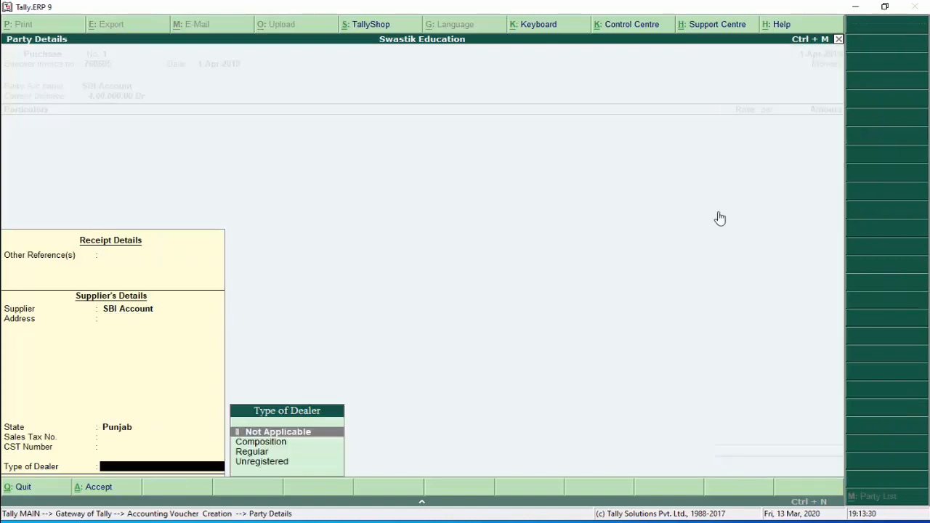
key("Return")
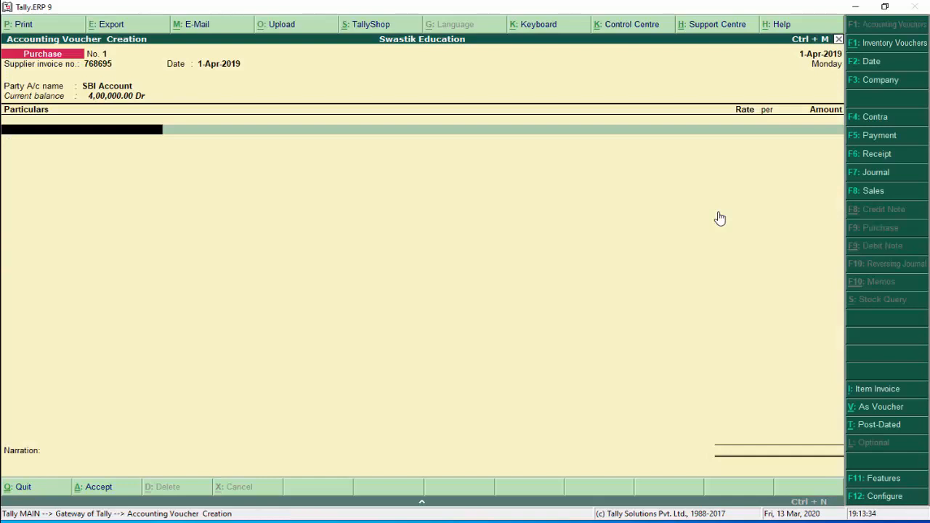
Debit Purchase Account 40,000 on the voucher line and proceed to bank allocation
type("Pu")
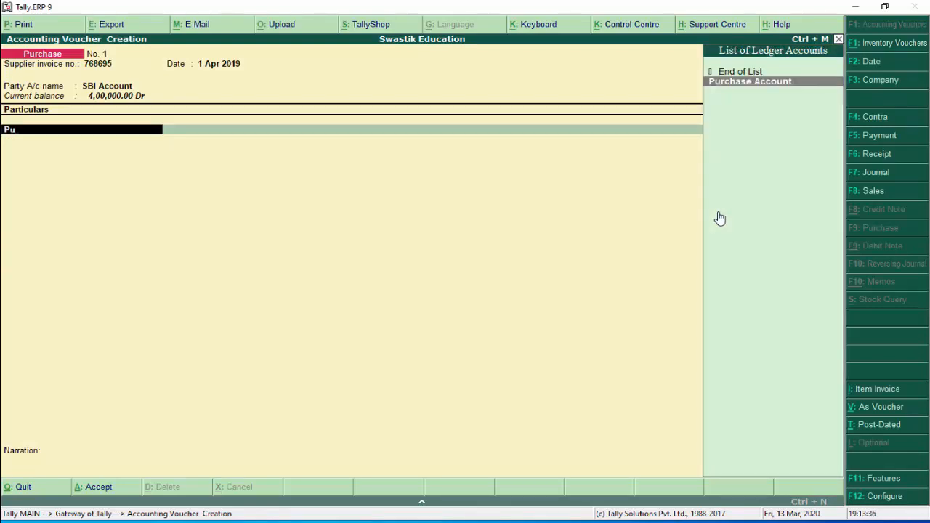
key("Return")
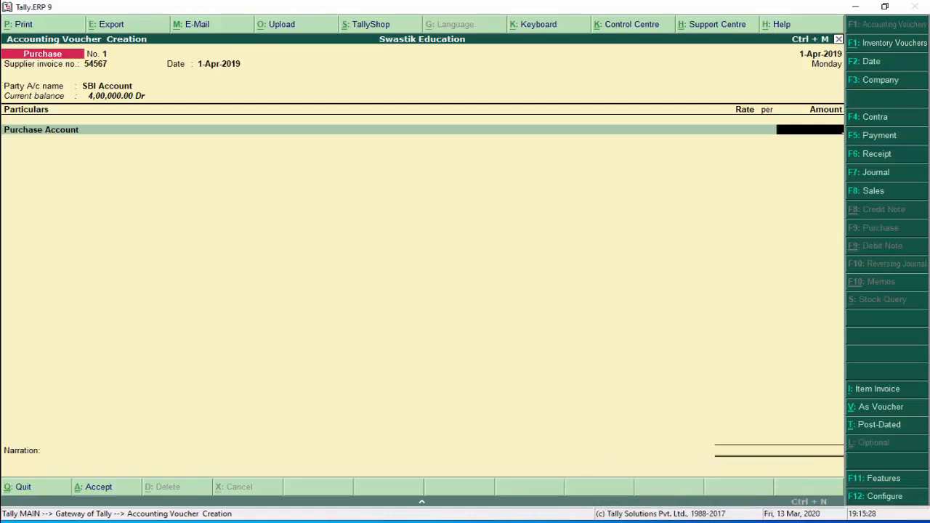
type("40000")
key("Return")
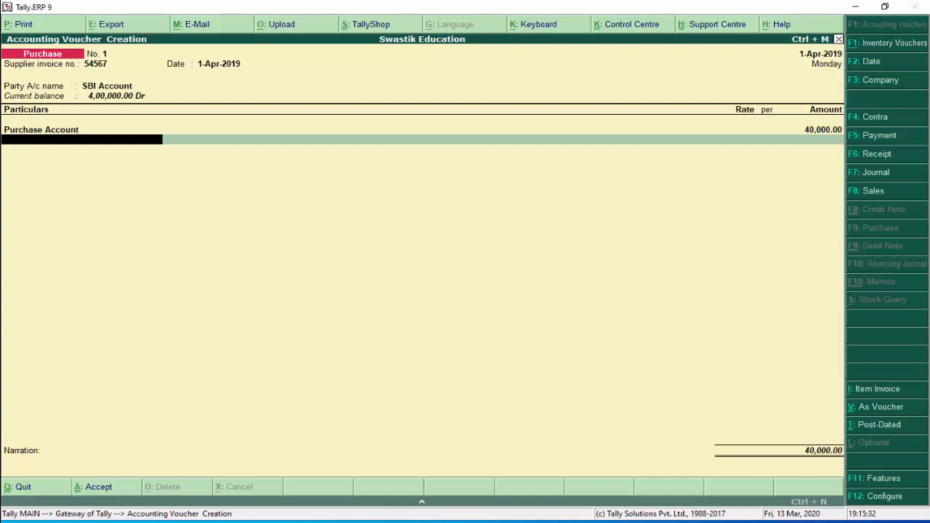
key("Return")
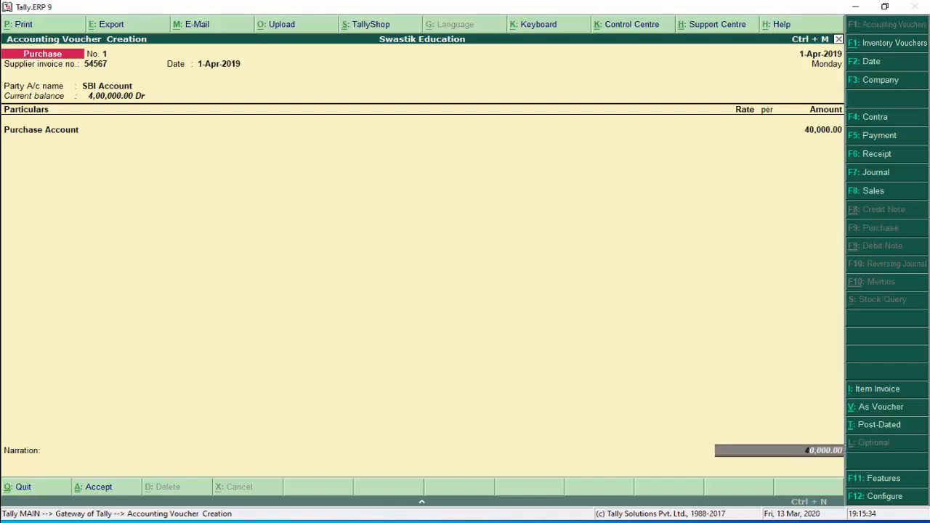
key("Return")
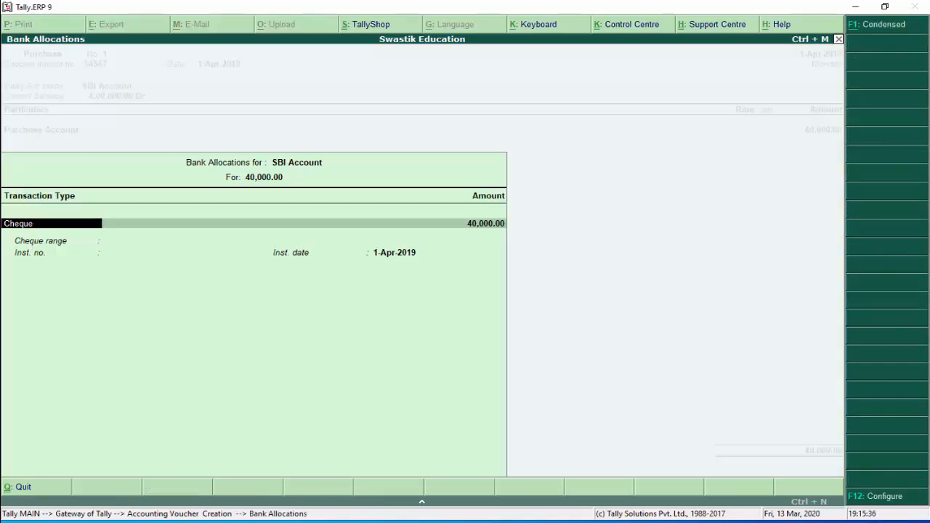
Record SBI Account's 40,000.00 allocation as Cheque number 687968 dated 1-Apr-2019
key("Return")
key("BackSpace")
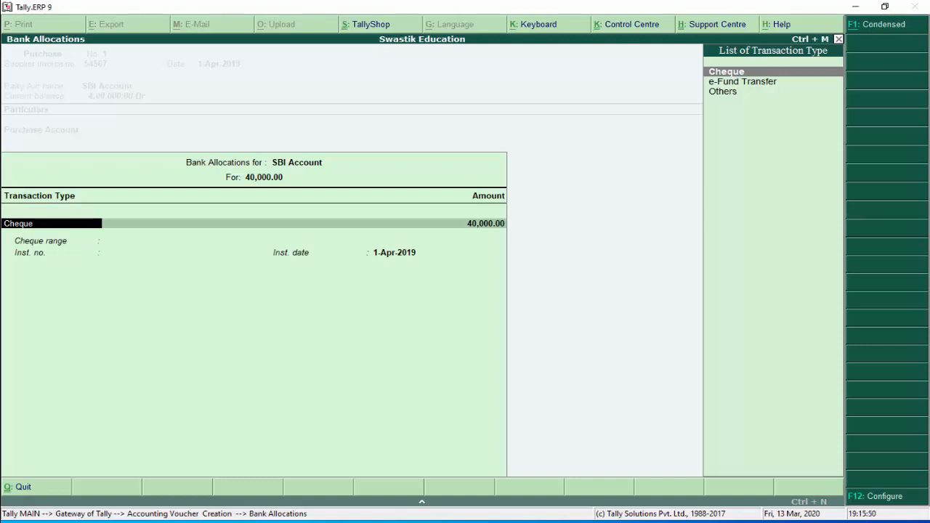
key("Down")
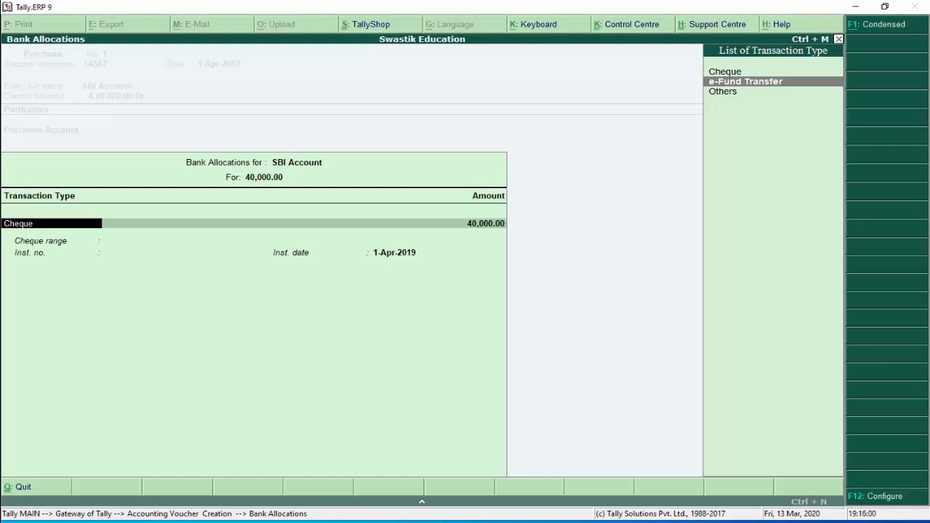
key("Down")
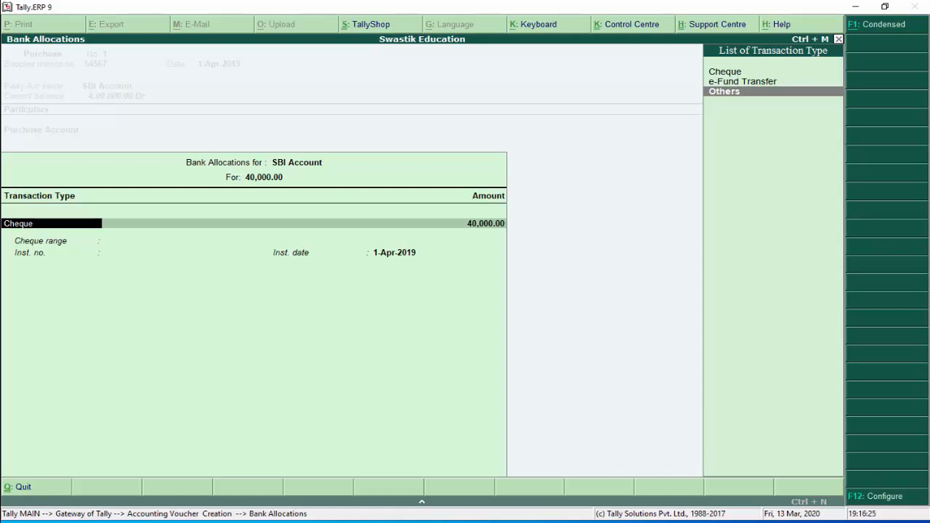
key("Up")
key("Up")
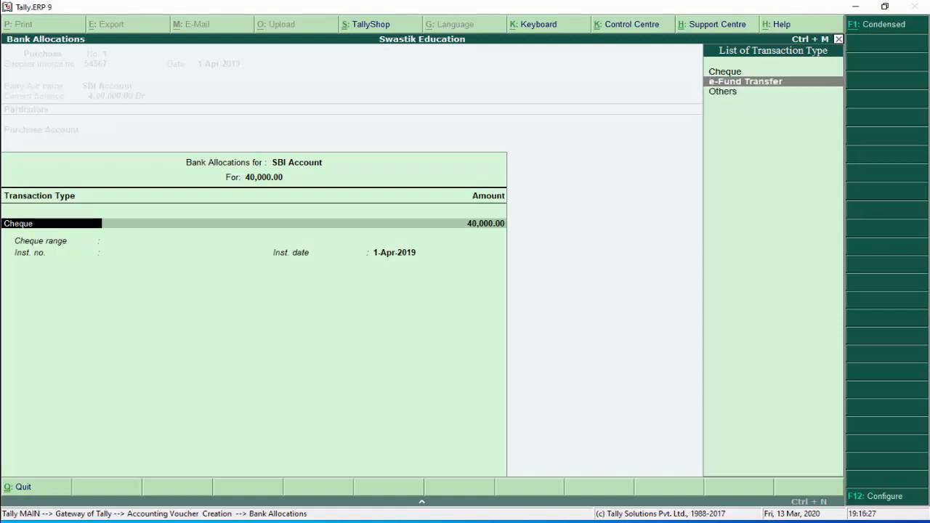
key("Return")
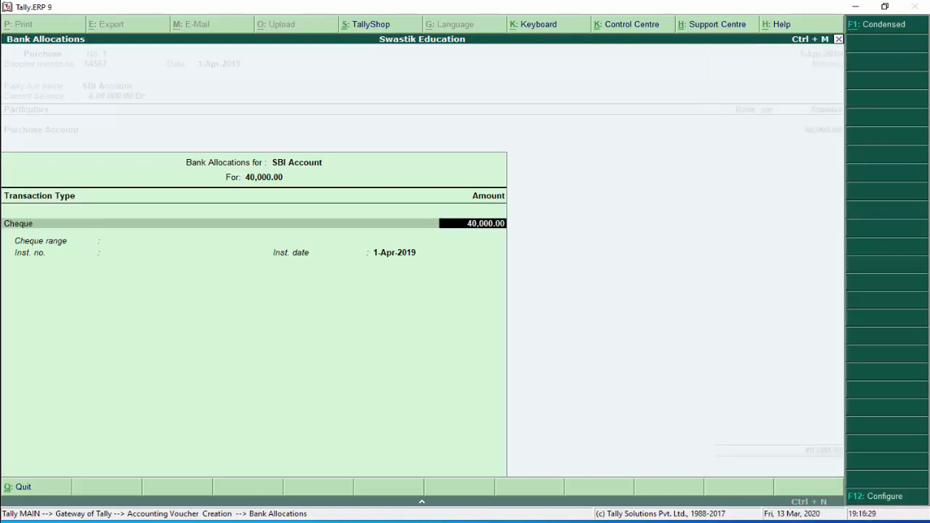
key("Return")
type("687968")
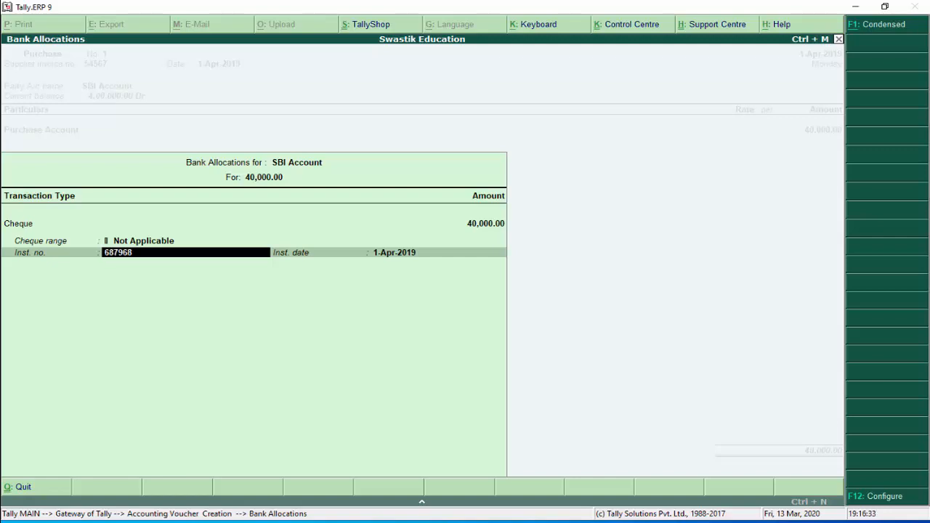
key("Return")
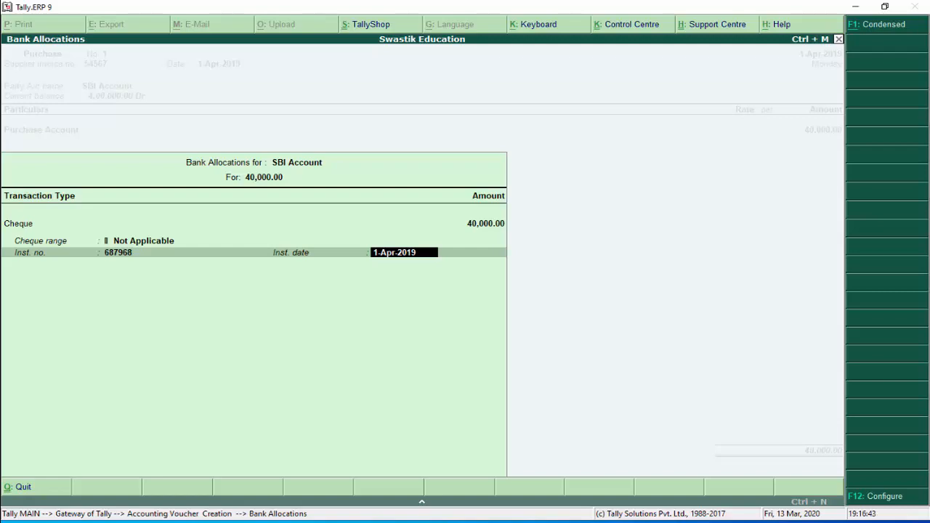
key("Return")
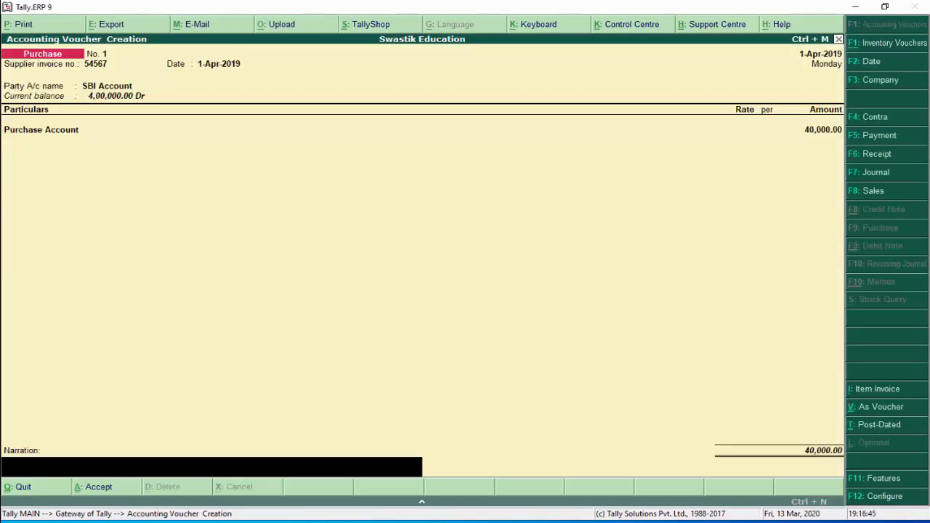
Add the narration 'purchase goods and payment by cheque' and save Purchase voucher No. 1
type("purchase goods and pa")
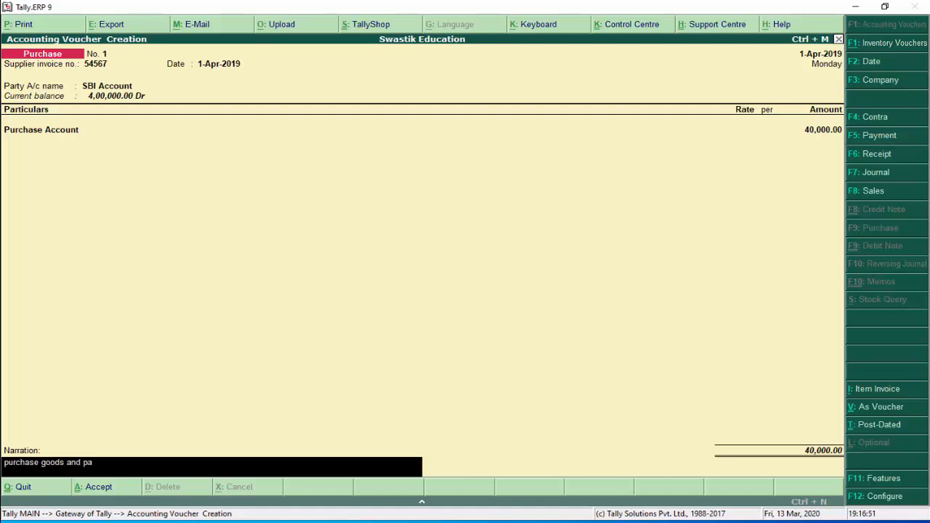
type("yment by cheque")
key("Return")
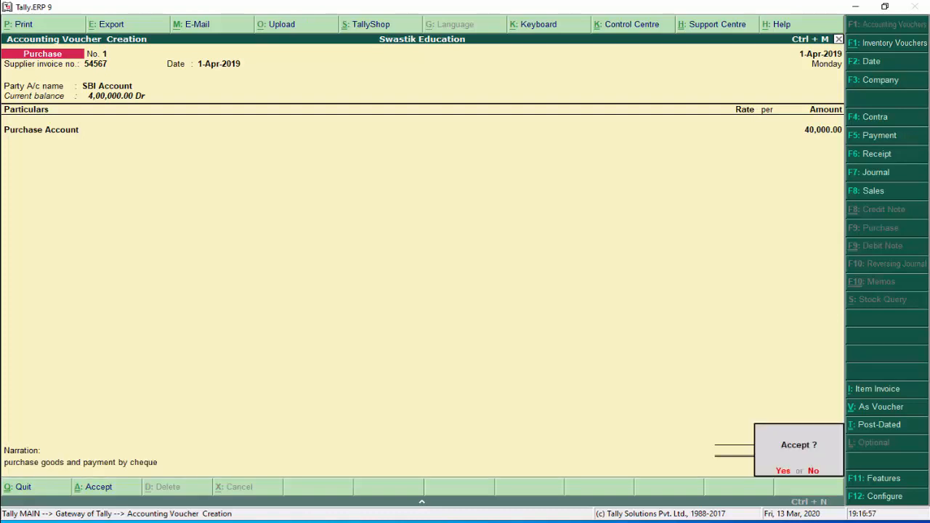
key("y")
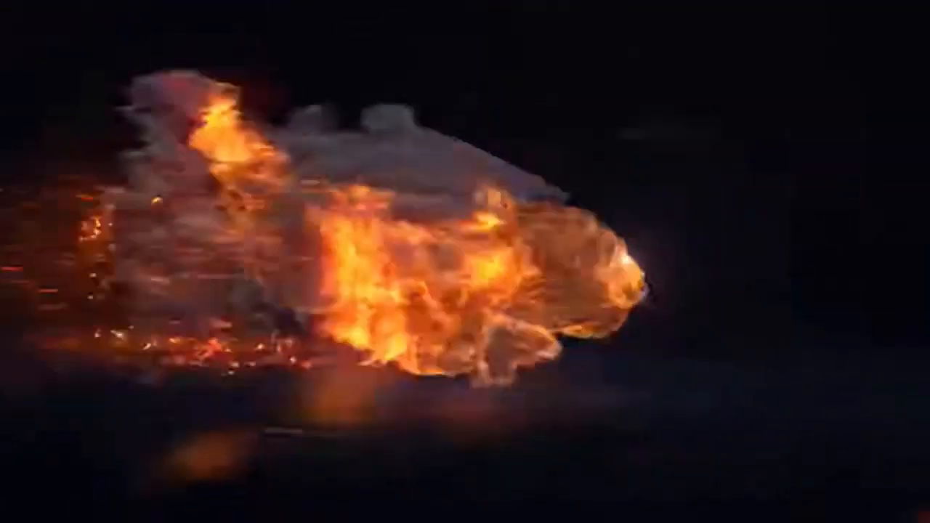
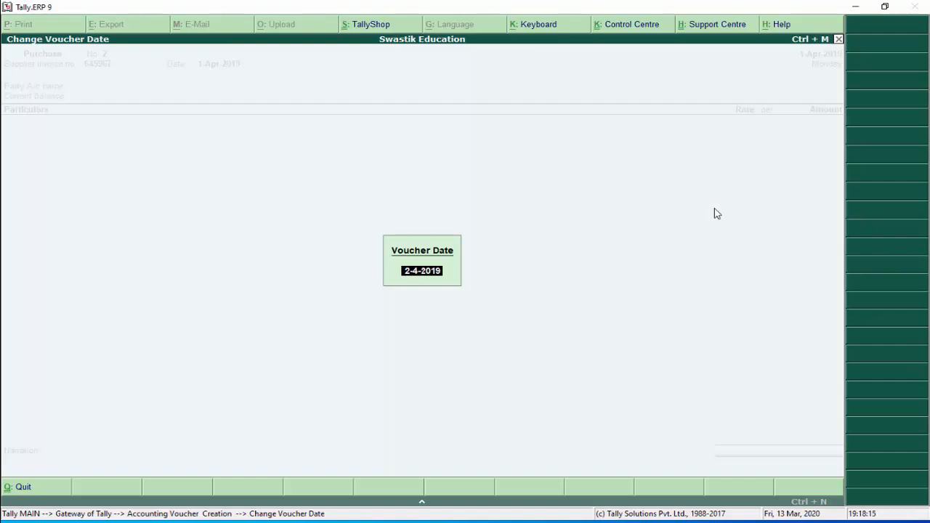
Date the purchase voucher 1-Apr-2019 and start a new ledger for the supplier party
type("1-4-2019")
key("Return")
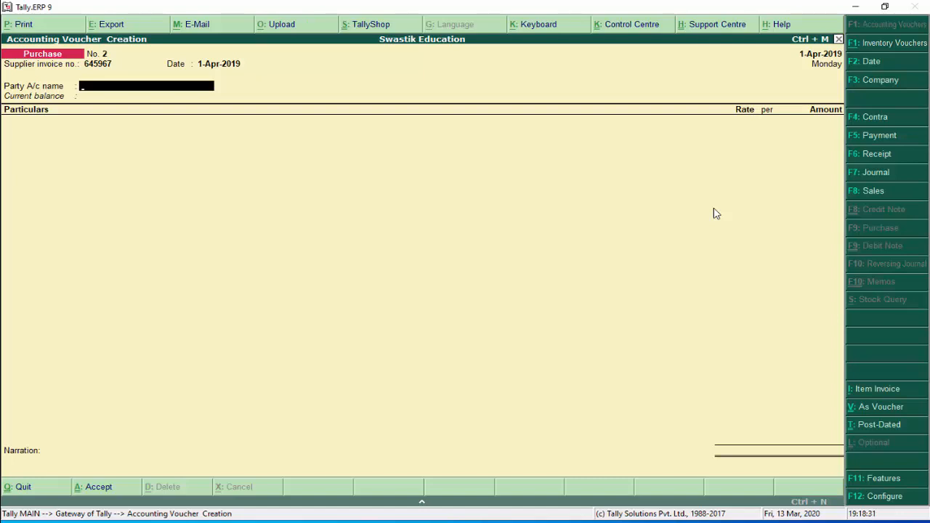
key("alt+c")
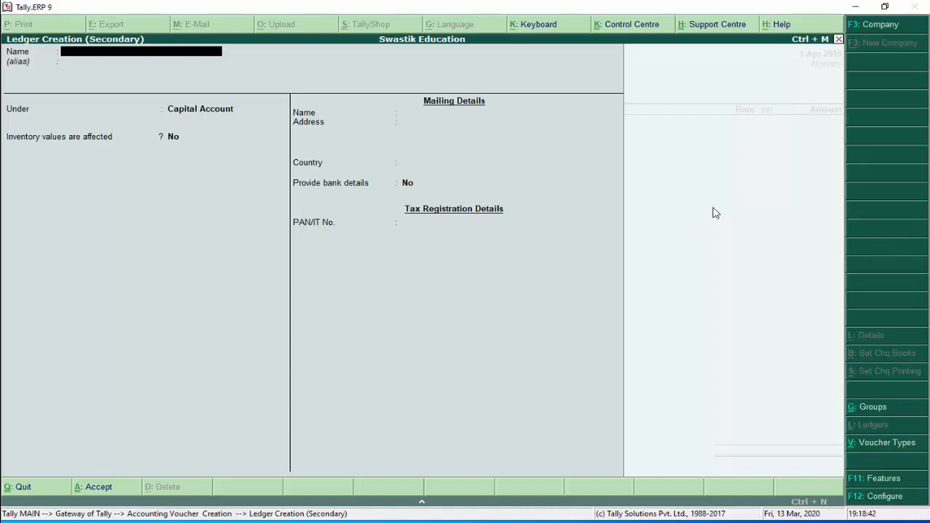
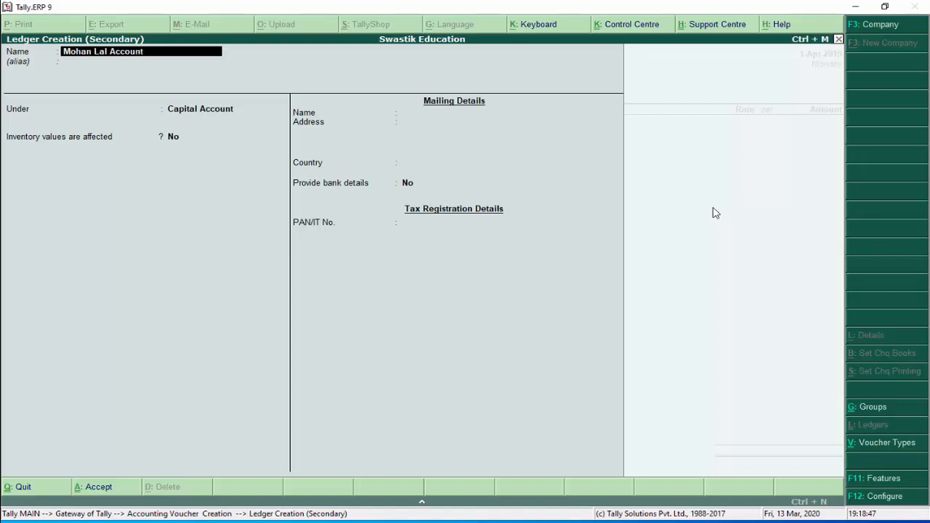
Name the new supplier ledger and place it under Sundry Creditors
key("Return")
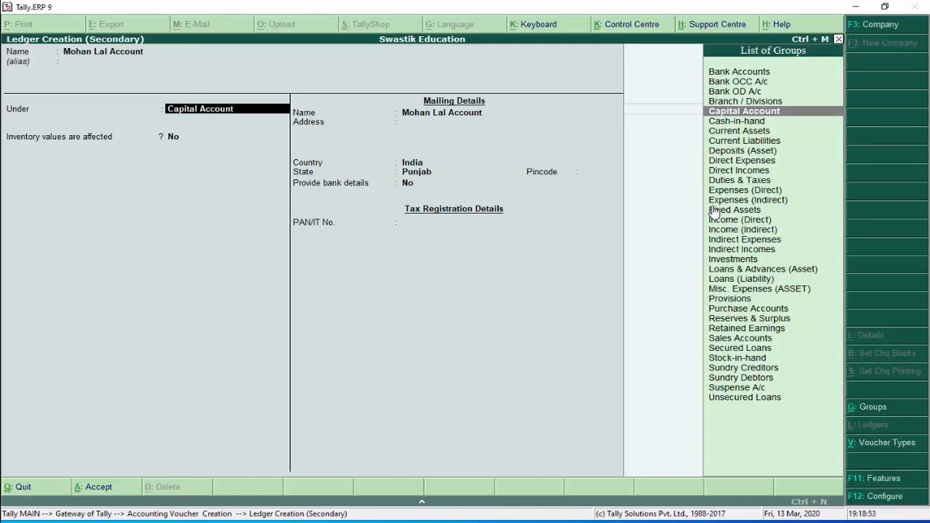
key("Down")
key("Down")
key("Down")
key("Down")
key("Down")
key("Down")
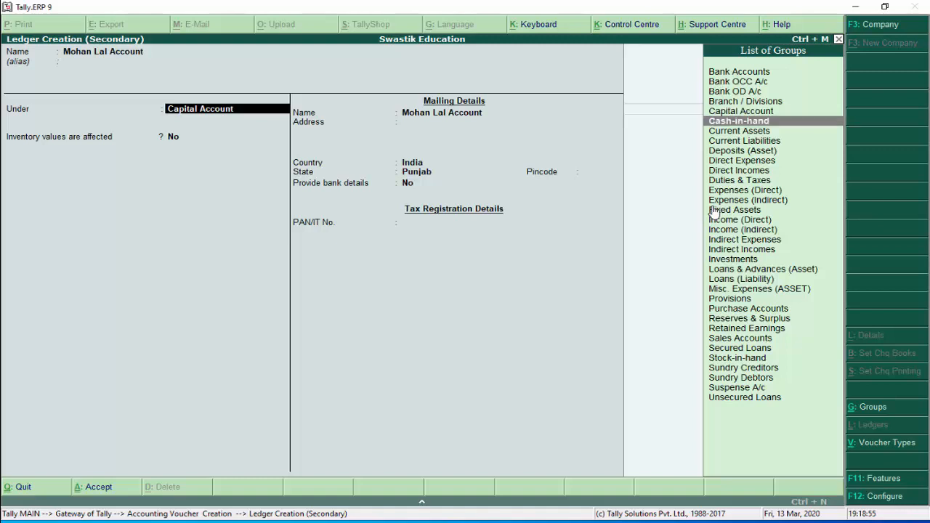
key("Down")
key("Down")
key("Down")
key("Down")
key("Down")
key("Down")
key("Down")
key("Down")
key("Down")
key("Down")
key("Down")
key("Down")
key("Down")
key("Down")
key("Down")
key("Down")
key("Down")
key("Down")
key("Down")
key("Down")
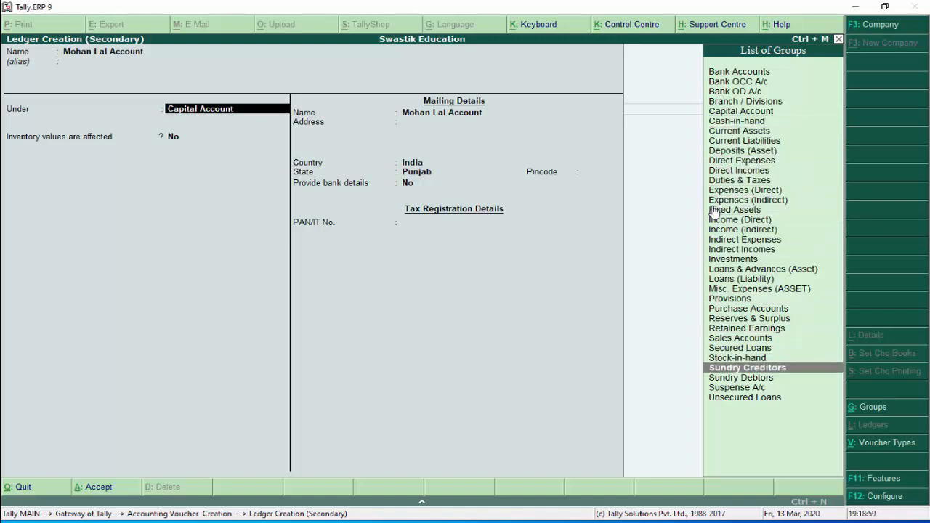
key("Return")
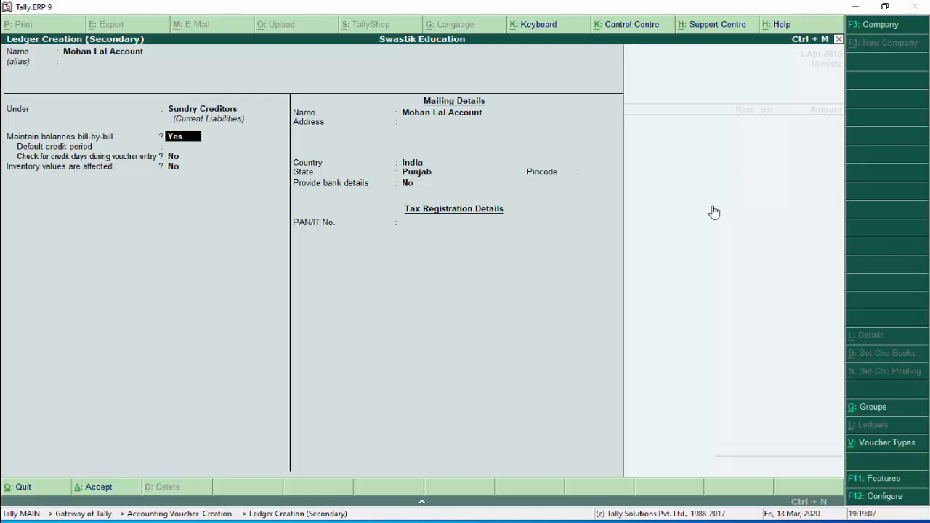
Leave the mailing details as they are, turn on bank details with no transaction type, and save the ledger
key("Return")
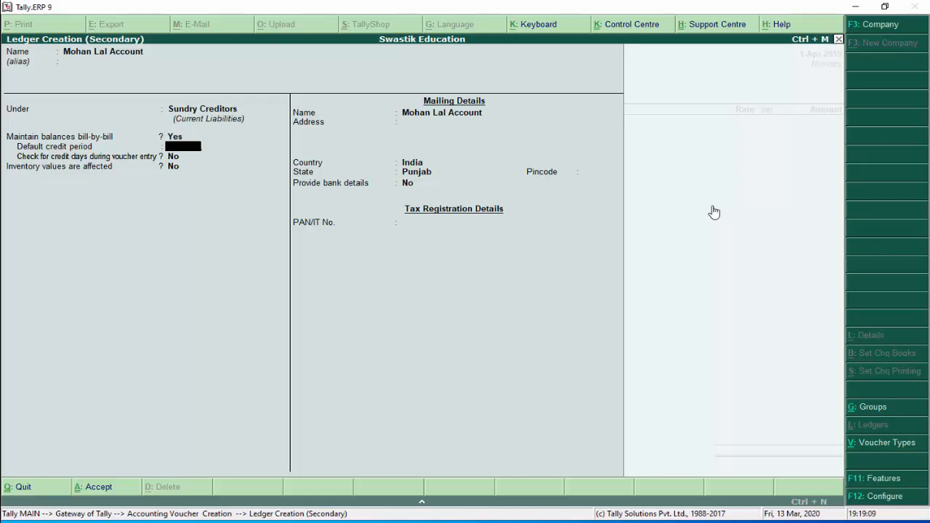
key("Return")
key("Return")
key("Return")
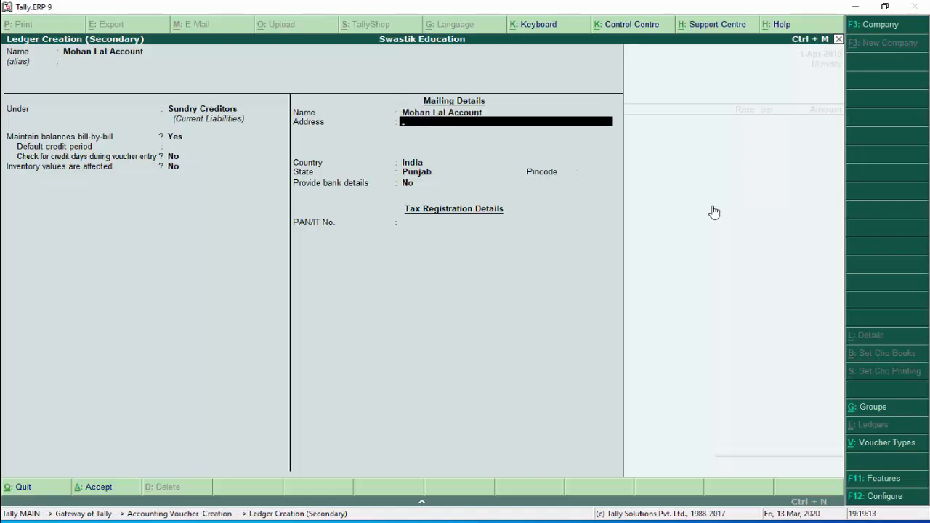
key("Return")
key("Up")
key("Up")
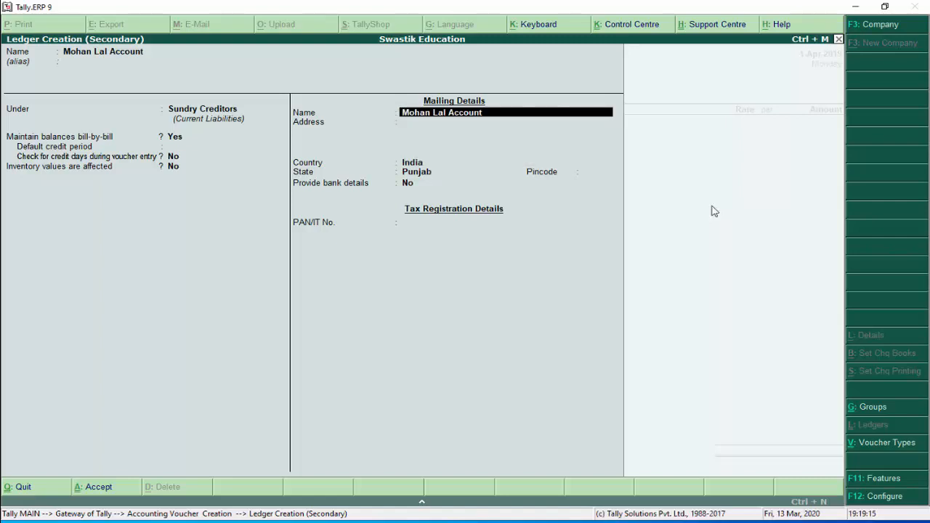
key("Return")
key("Return")
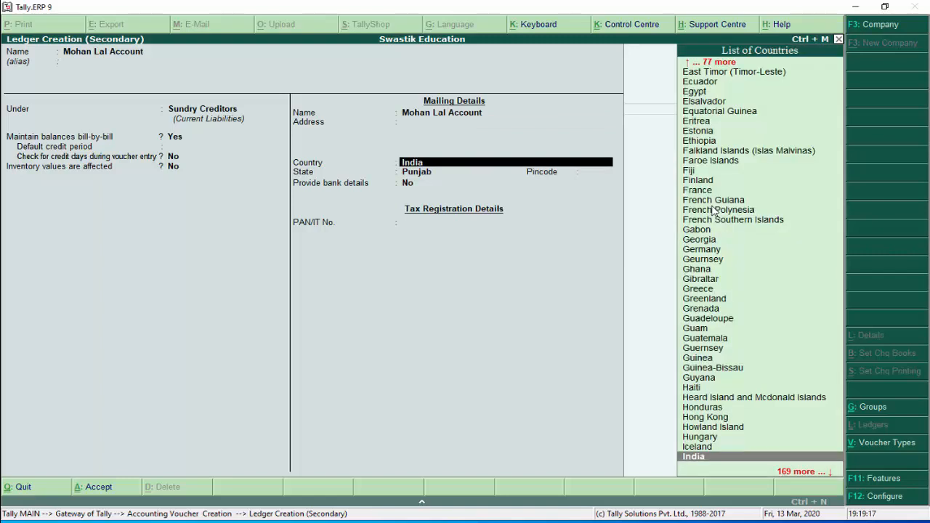
key("Return")
key("Return")
key("Return")
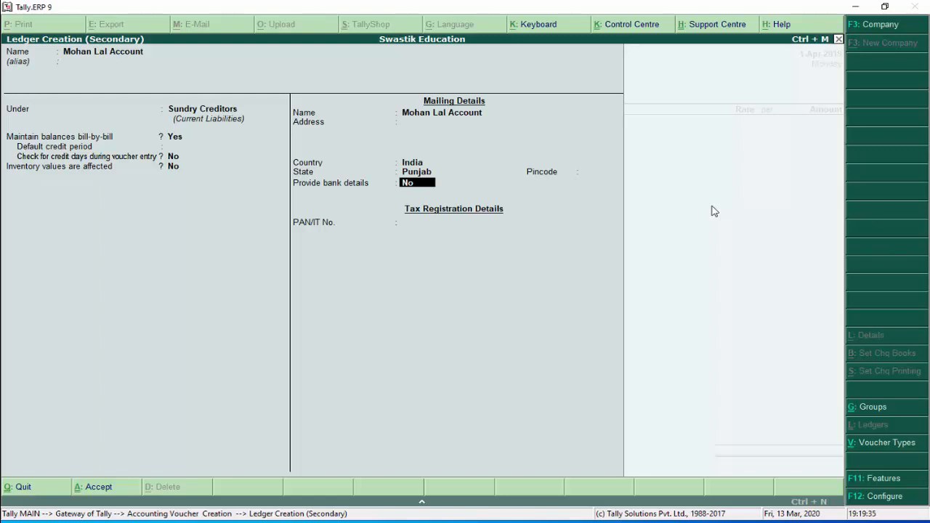
key("y")
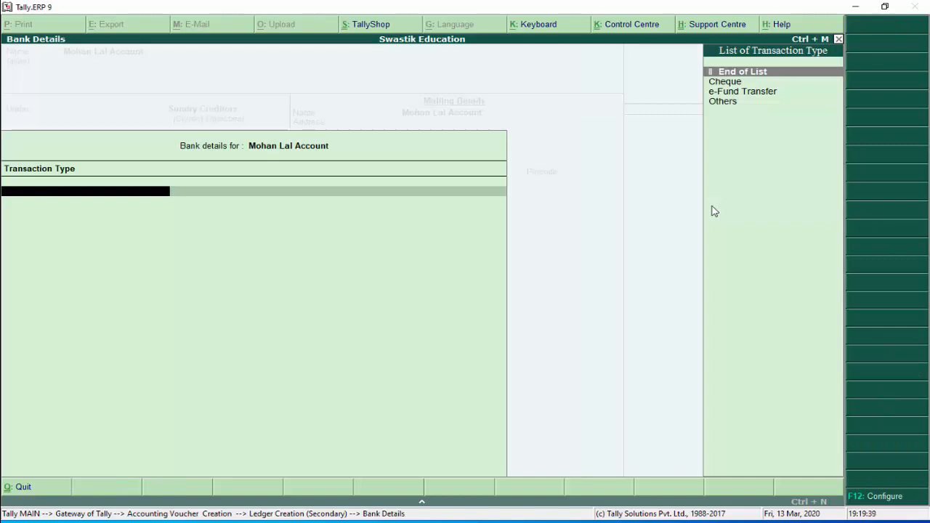
key("Down")
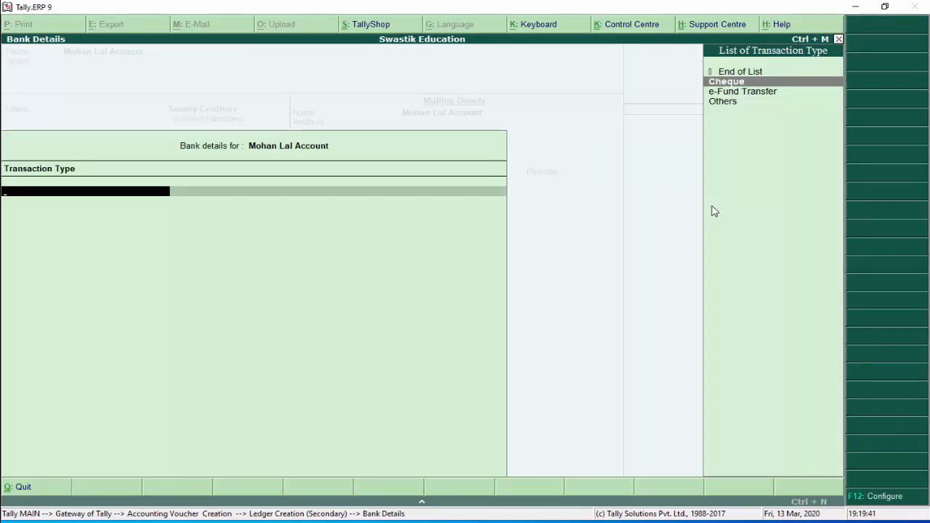
key("Up")
key("Return")
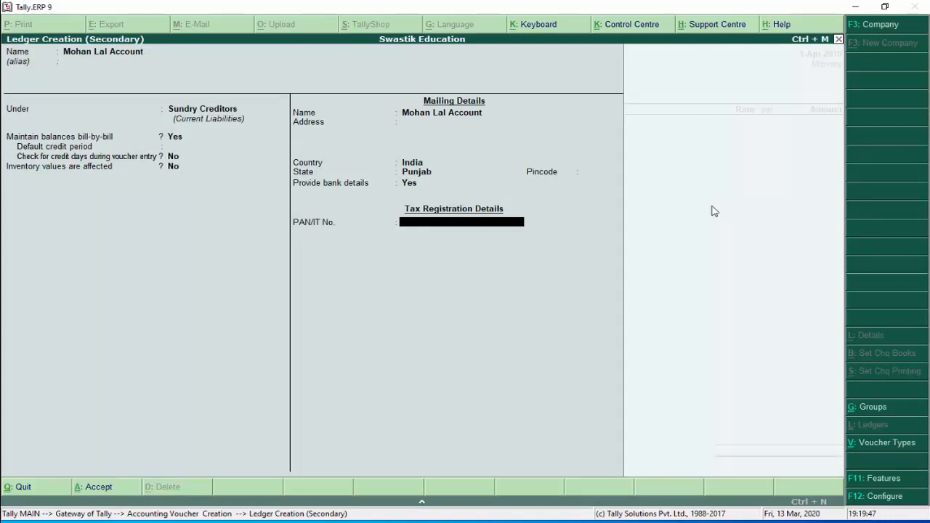
key("Return")
key("Return")
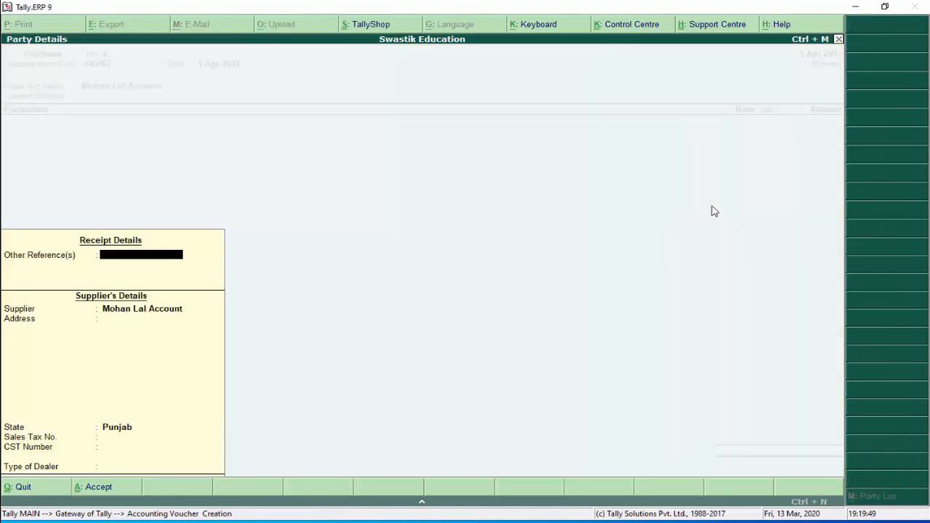
key("Return")
key("Return")
key("Return")
key("Return")
key("Return")
key("Return")
key("Return")
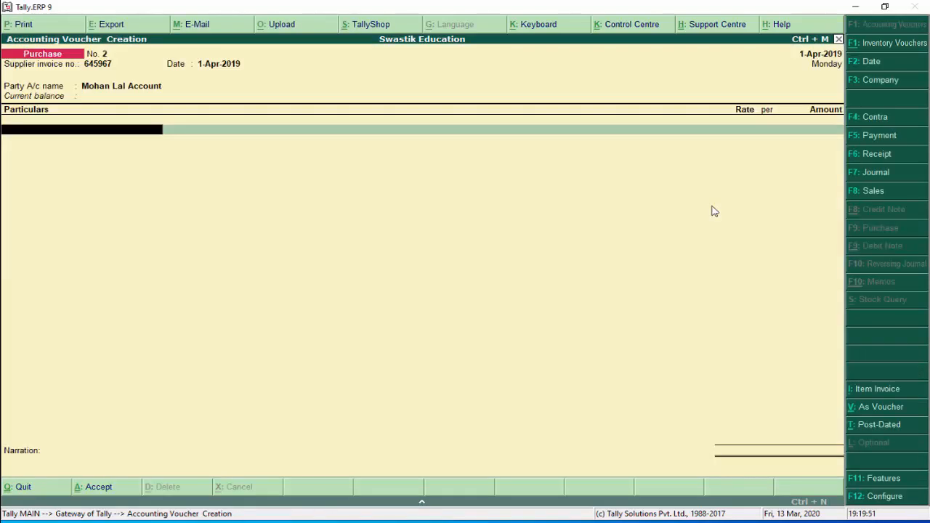
Debit Purchase Account 1,00,000.00, then back out of the bill-wise details
type("Pu")
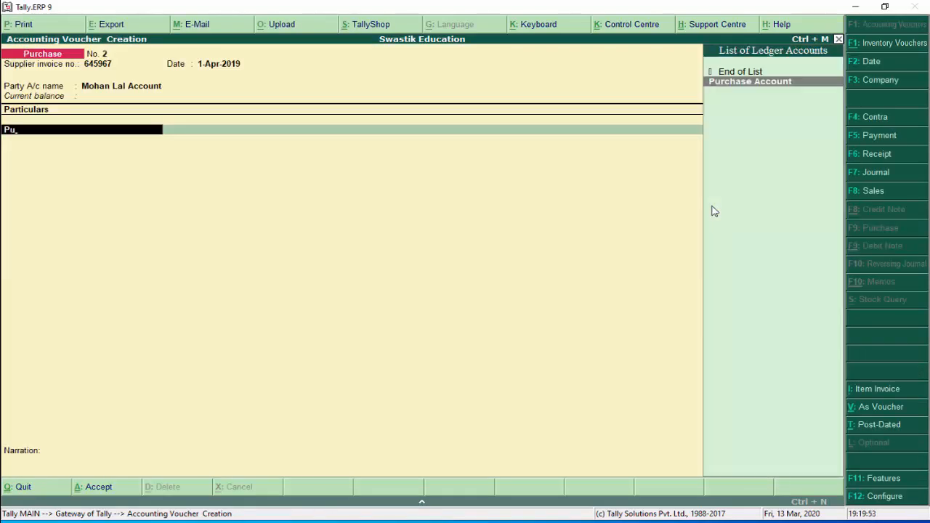
key("Return")
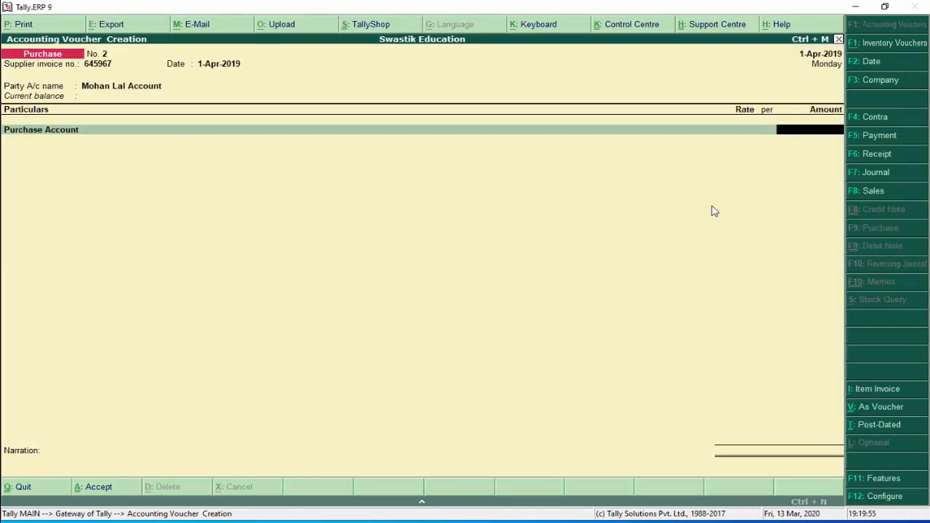
type("100000")
key("Return")
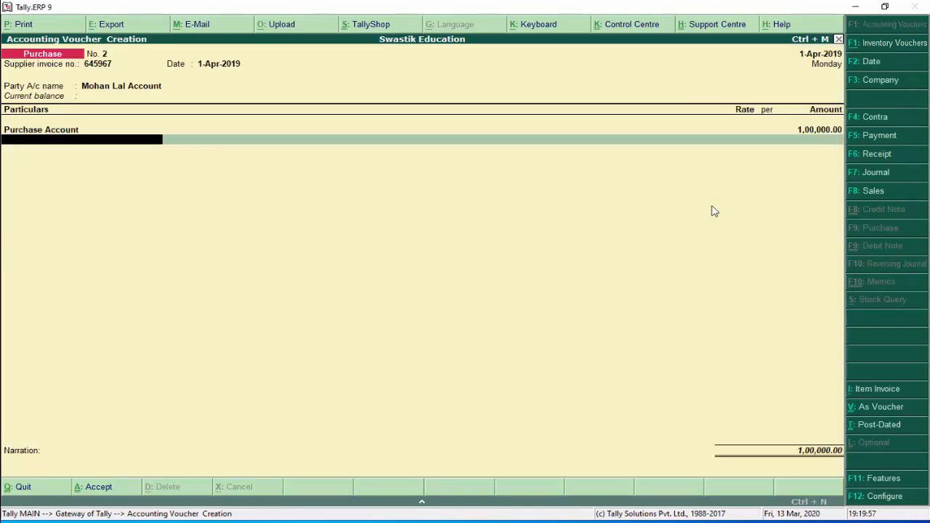
key("Return")
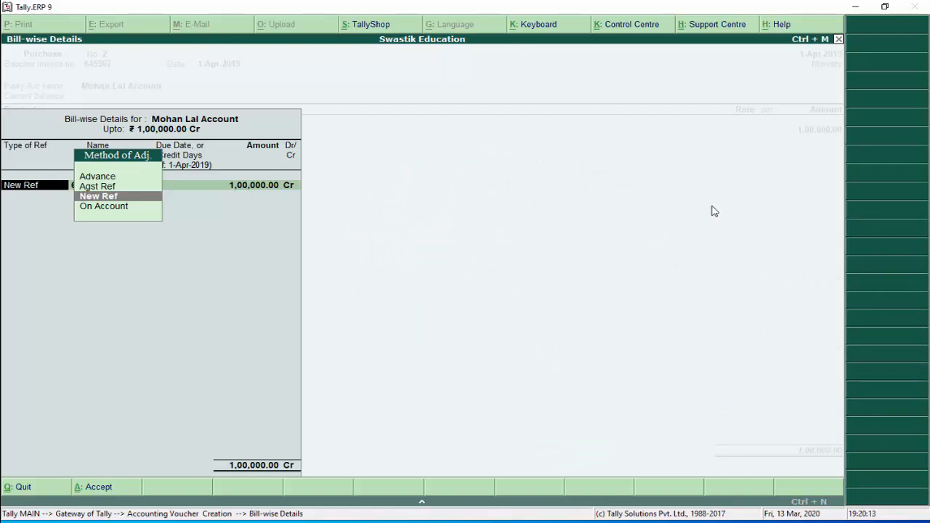
key("BackSpace")
key("Escape")
key("y")
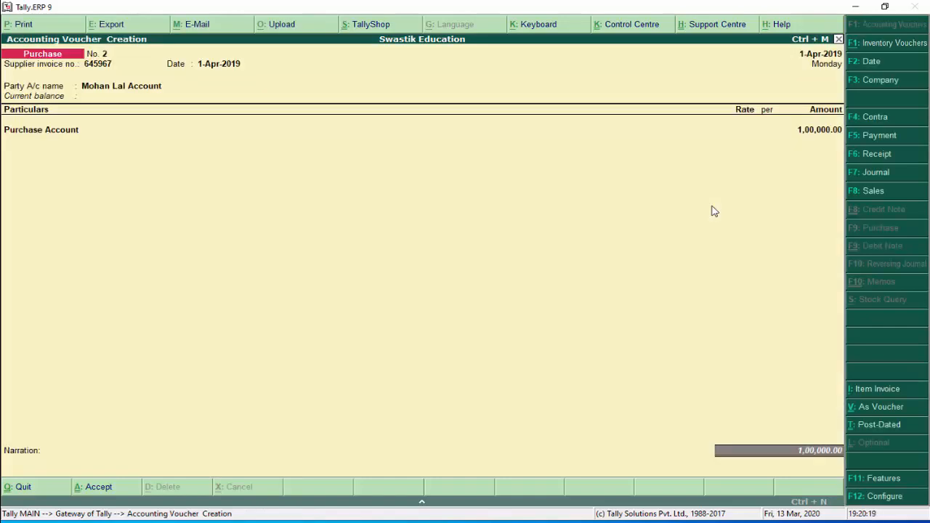
Keep the Purchase Invoice configuration unchanged and record a New Ref bill for 1,00,000.00 Cr
key("F12")
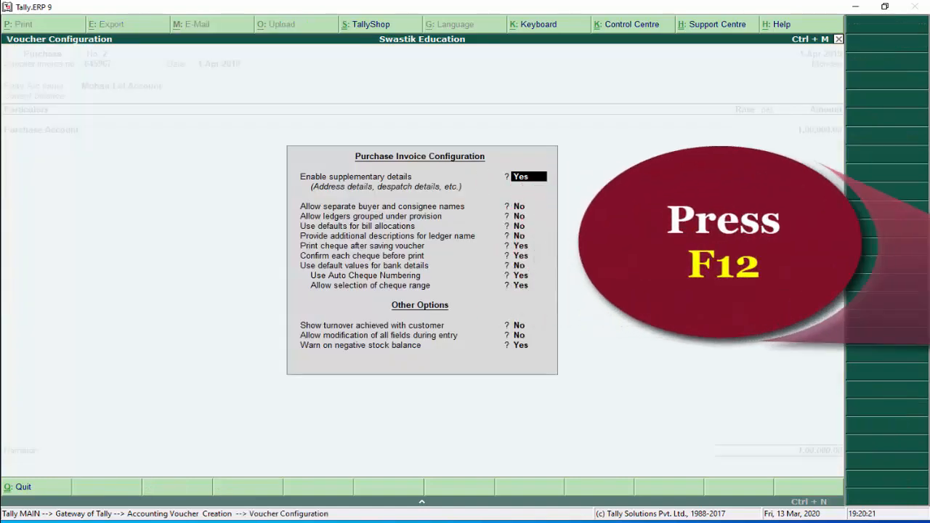
key("Return")
key("Return")
key("Return")
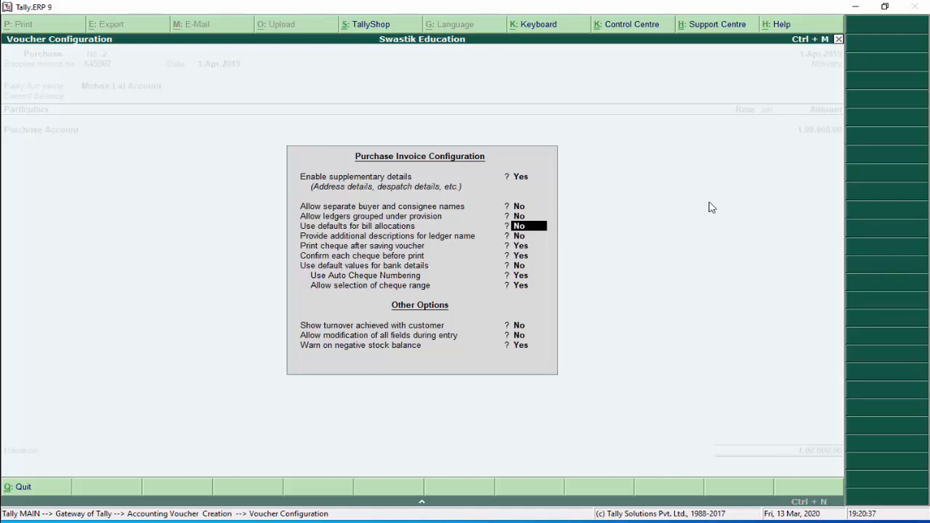
key("Return")
key("Return")
key("Return")
key("Return")
key("Return")
key("Return")
key("Return")
key("Return")
key("Return")
key("Return")
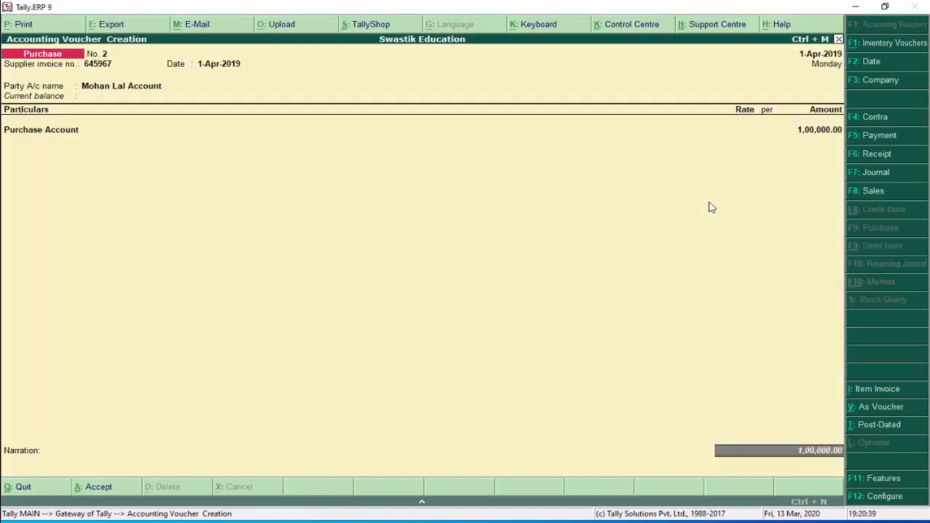
key("Return")
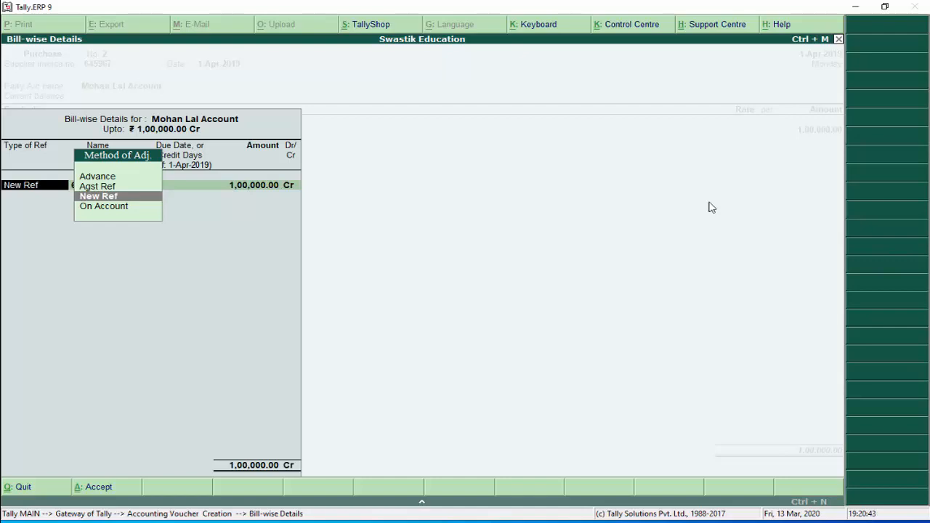
key("Return")
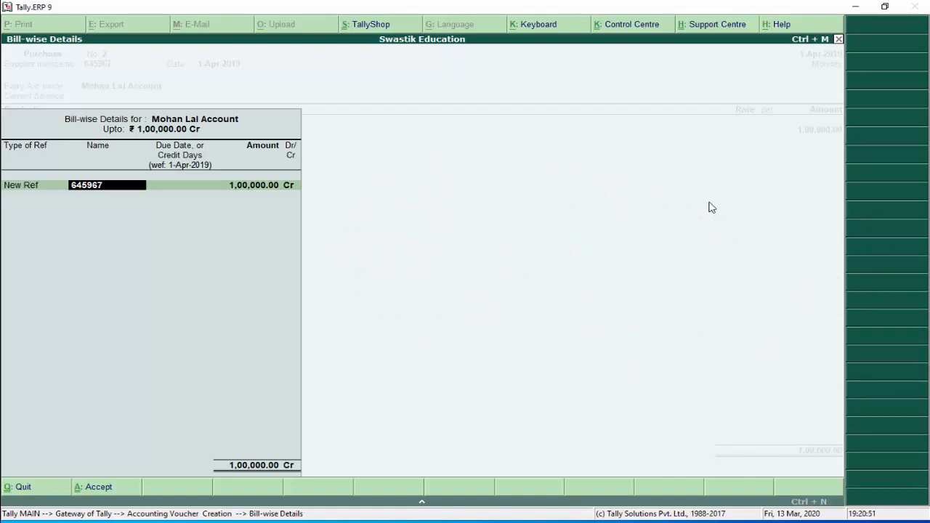
key("Return")
key("Return")
key("Return")
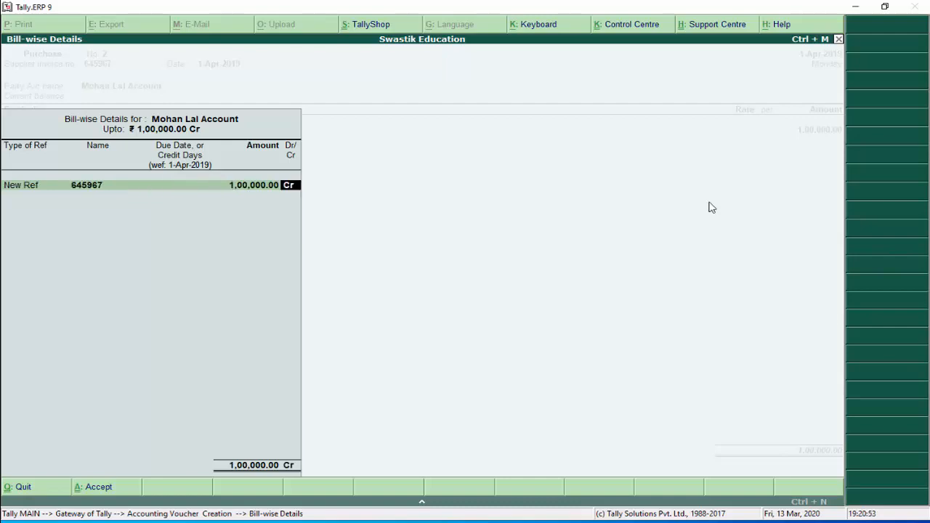
key("Return")
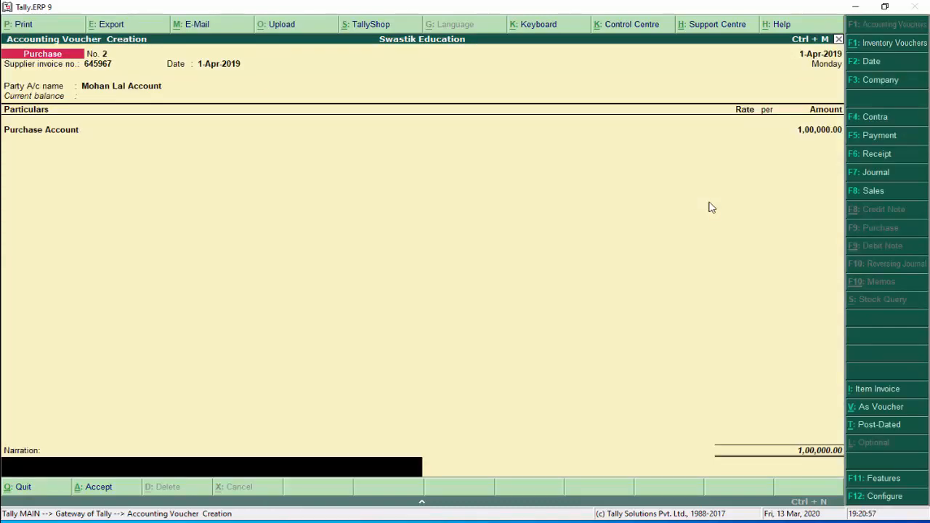
Add the narration 'purchase goods on credit from' the supplier and save Purchase No. 2
type("purchase goods on cred")
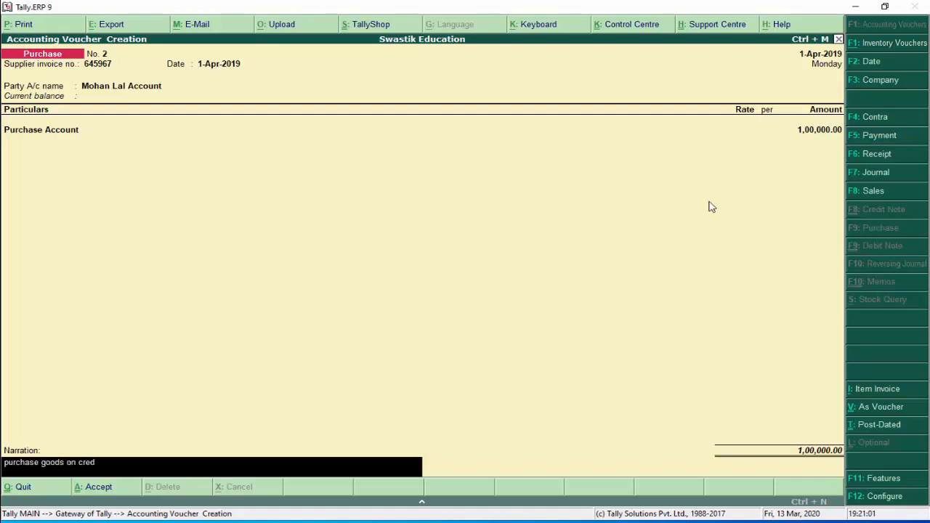
type("it from mohan")
key("Return")
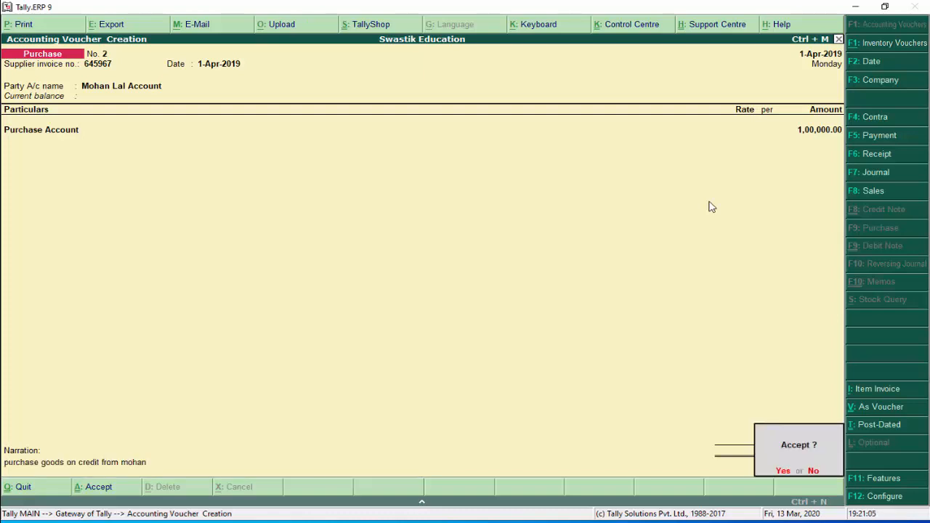
key("Return")
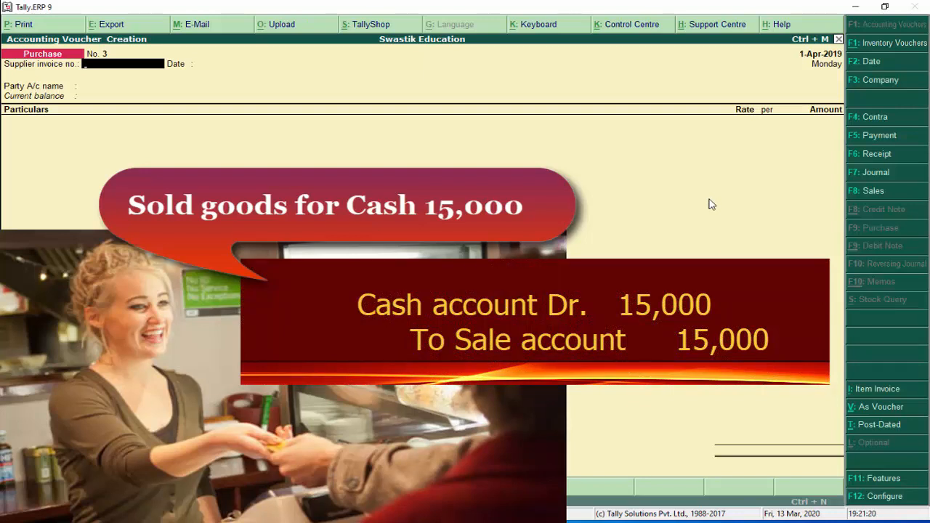
Switch to a Sales voucher and enter reference number 58695
left_click(882, 159)
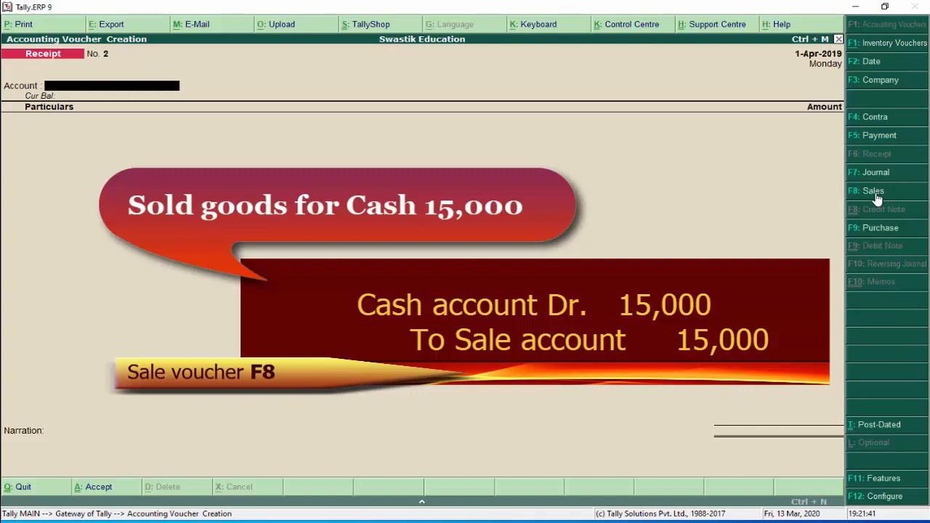
left_click(875, 192)
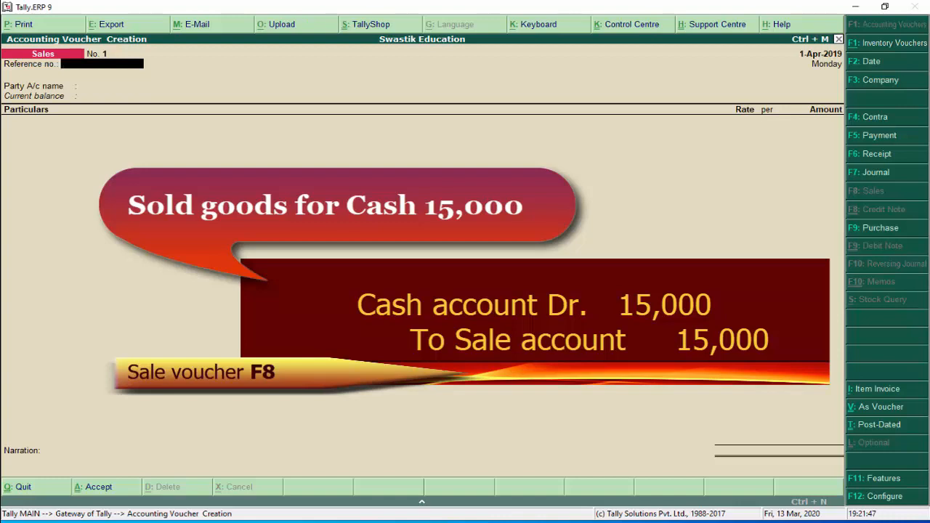
type("58695")
key("Return")
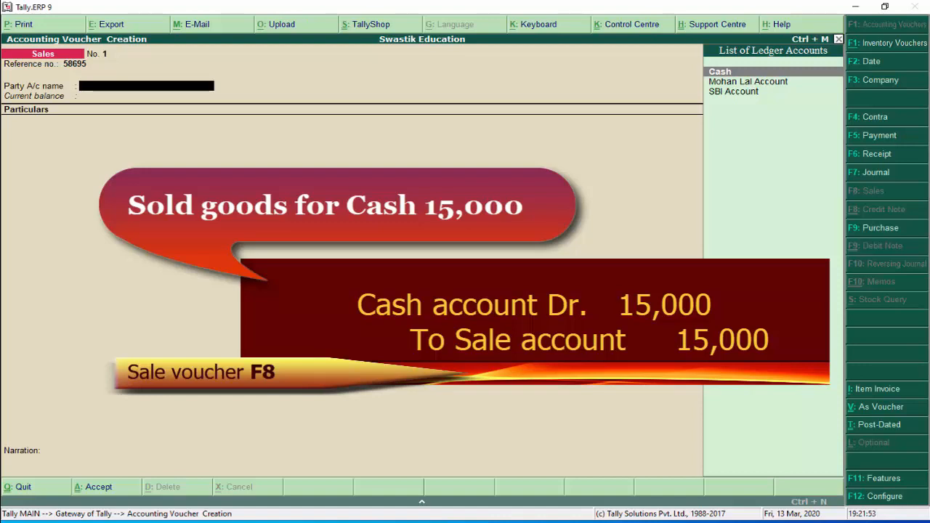
Choose Cash as the party and leave the dispatch and order details blank
key("Return")
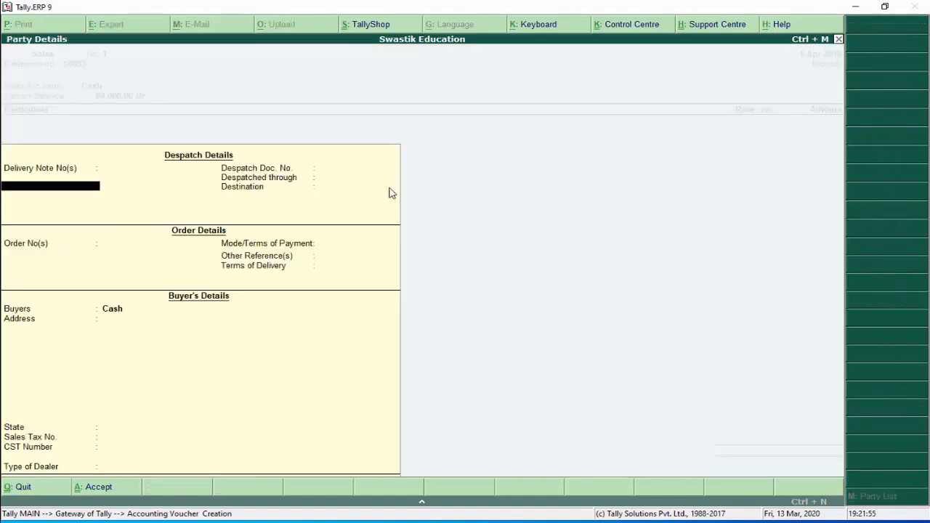
key("Return")
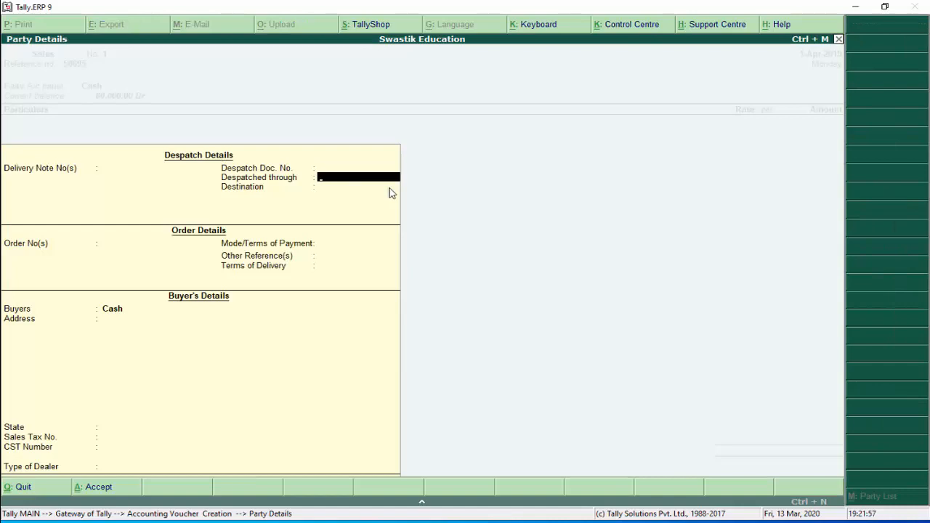
key("Return")
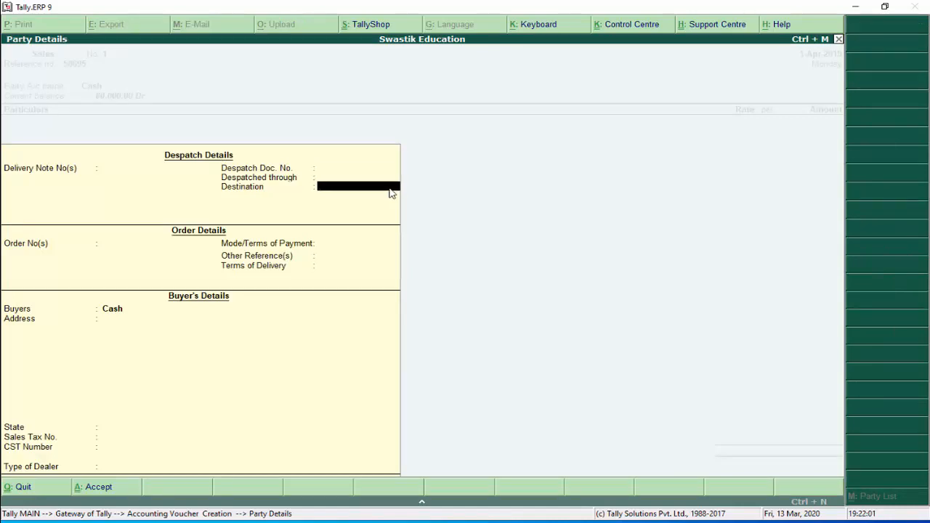
key("Return")
key("Return")
key("Return")
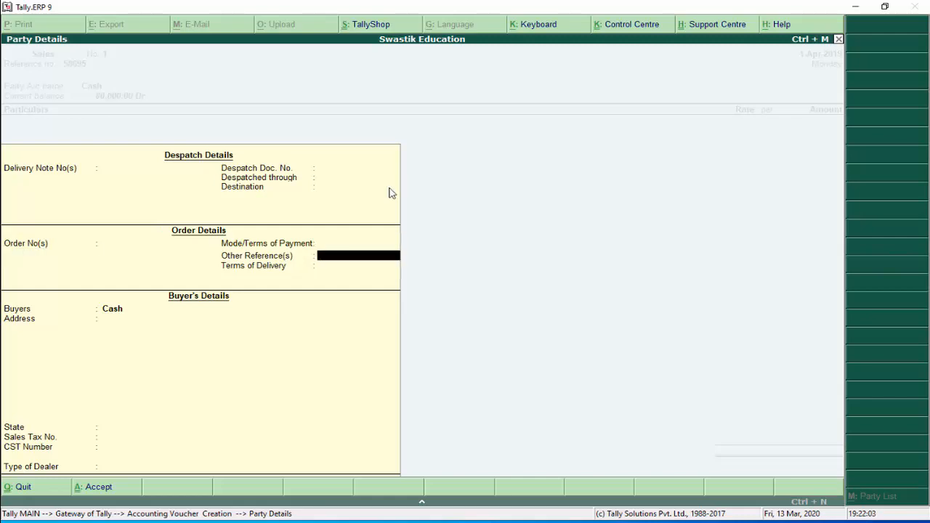
key("Return")
key("Return")
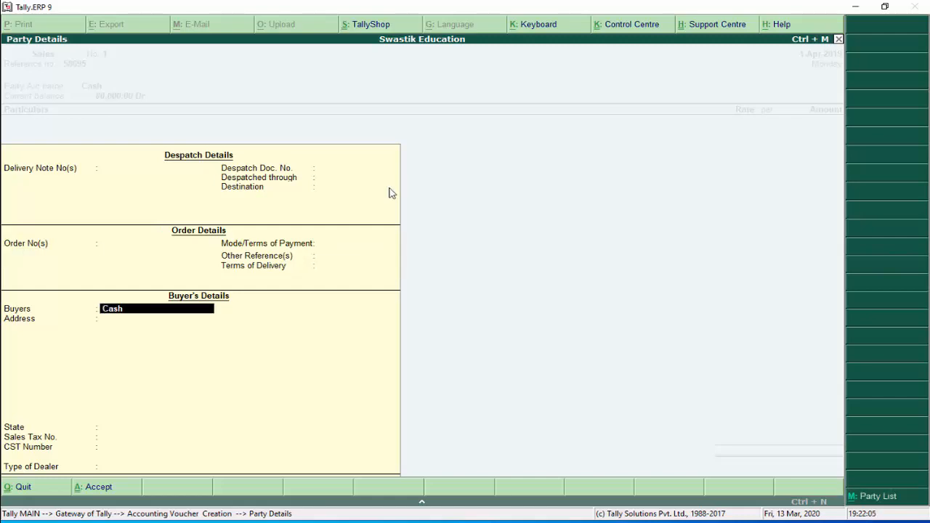
key("Return")
key("Return")
key("Return")
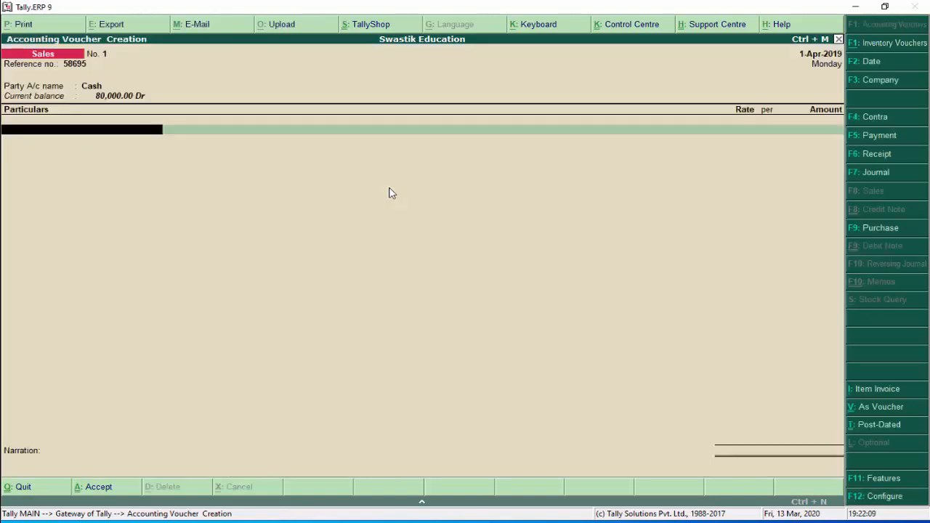
Credit Sale Account 15,000, add the narration 'sold goods for cash', and save
type("S")
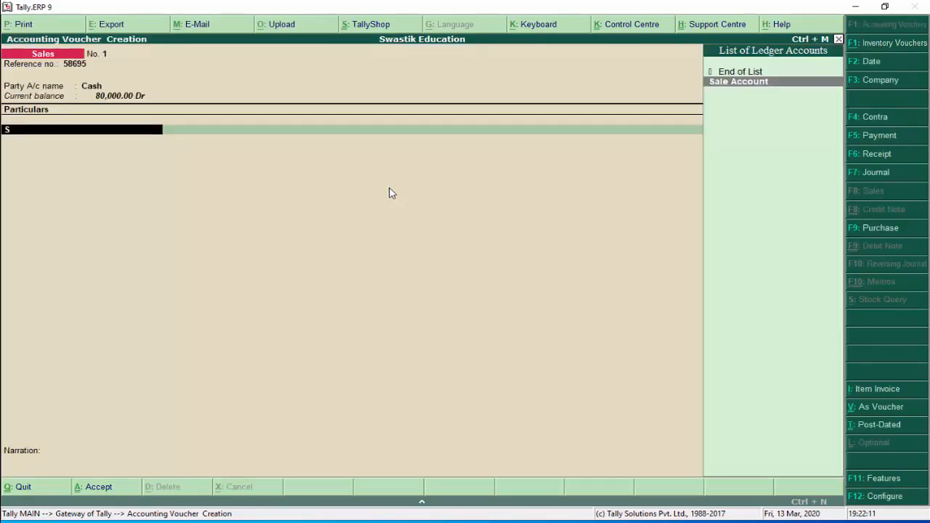
key("Return")
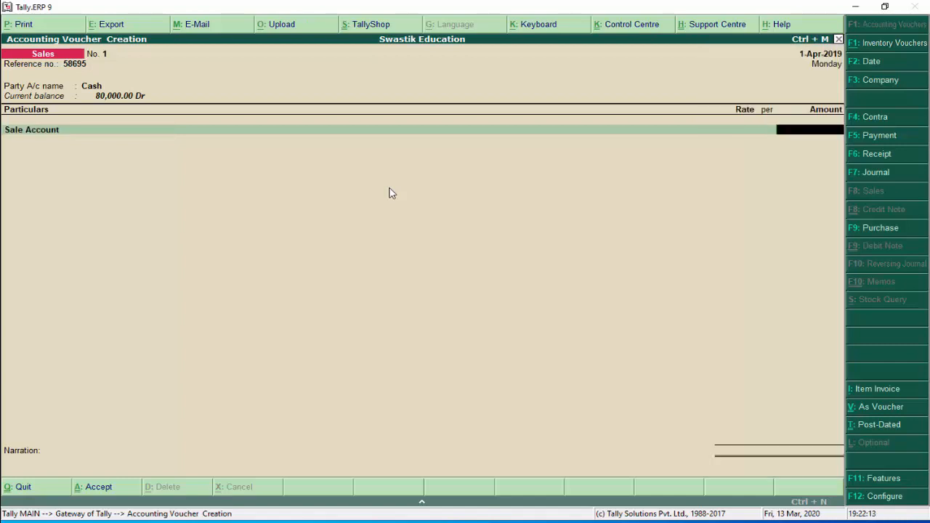
type("15000")
key("Return")
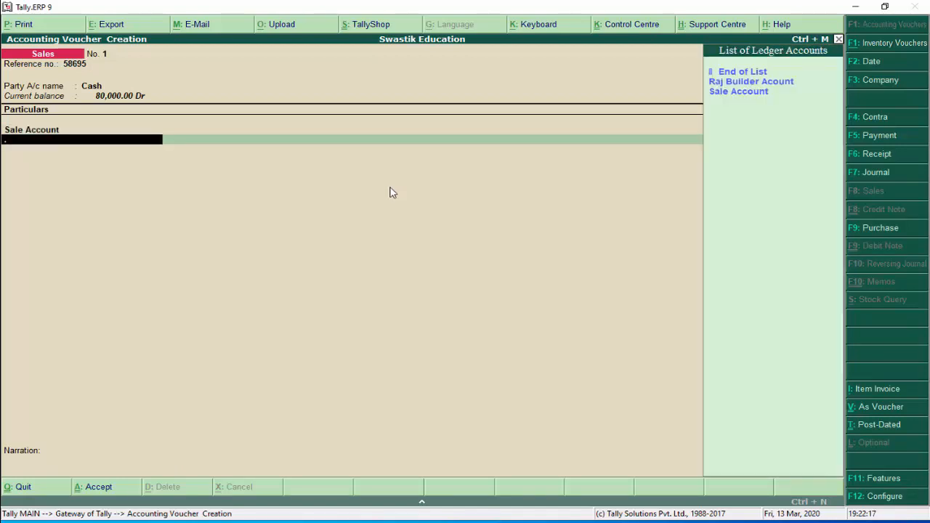
key("Return")
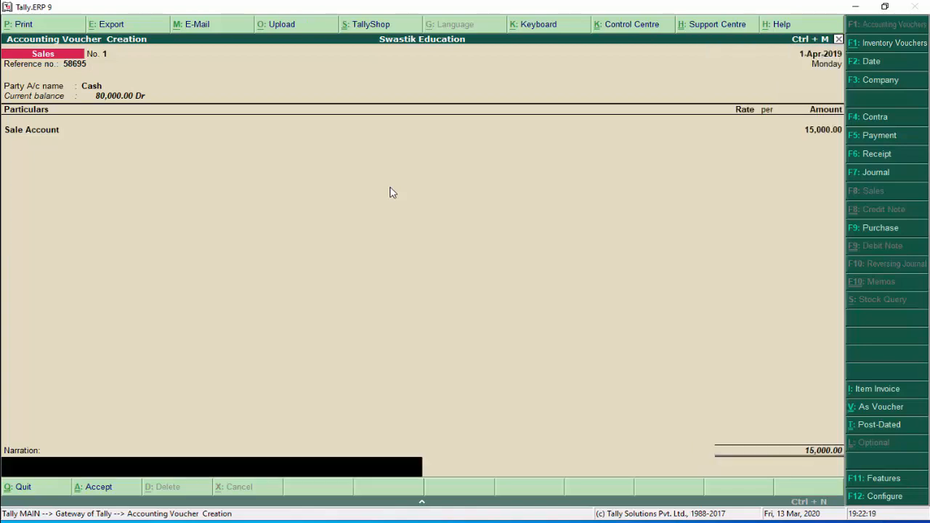
type("sold goods for cash")
key("Return")
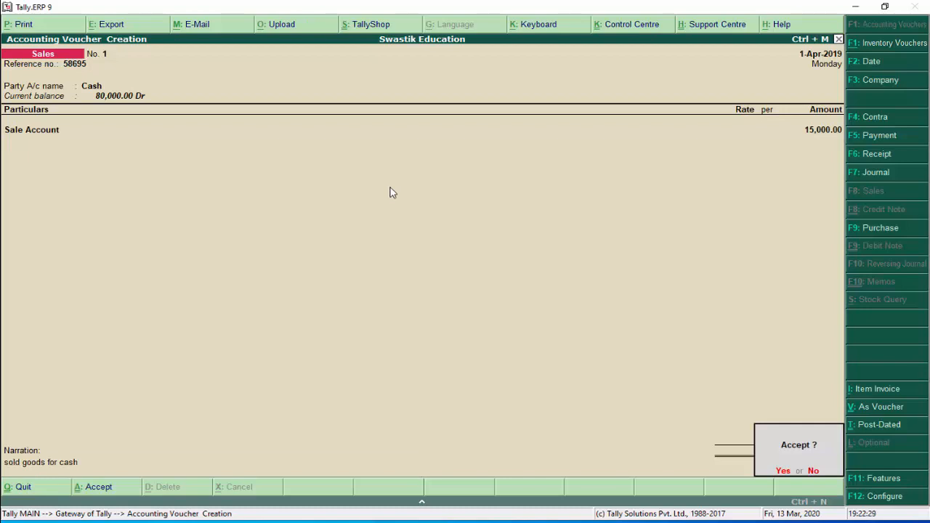
key("Return")
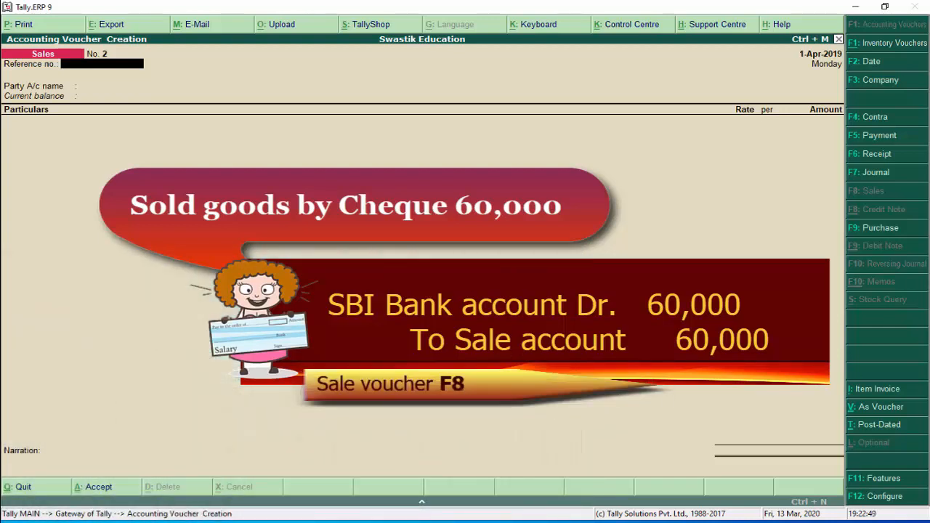
Enter reference 65950, set SBI Account as party, and add a Sale Account line
type("65950")
key("Return")
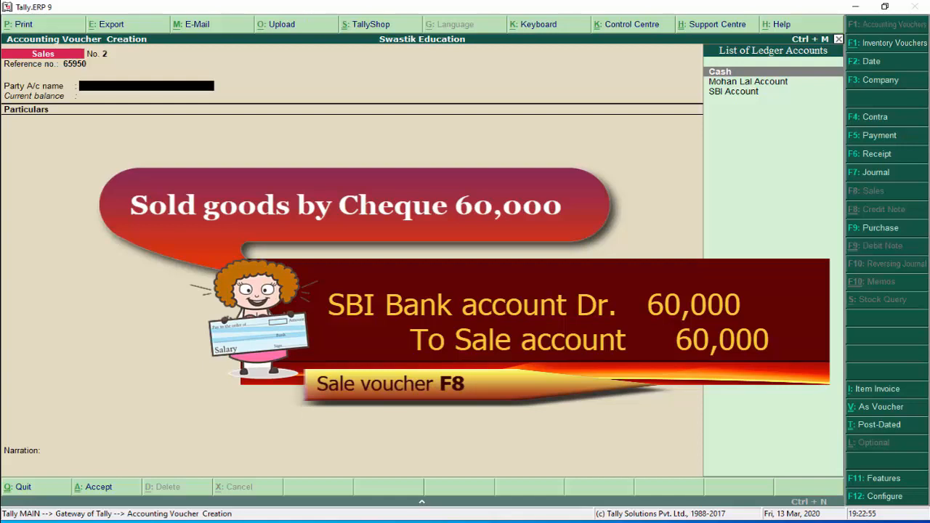
key("Down")
key("Down")
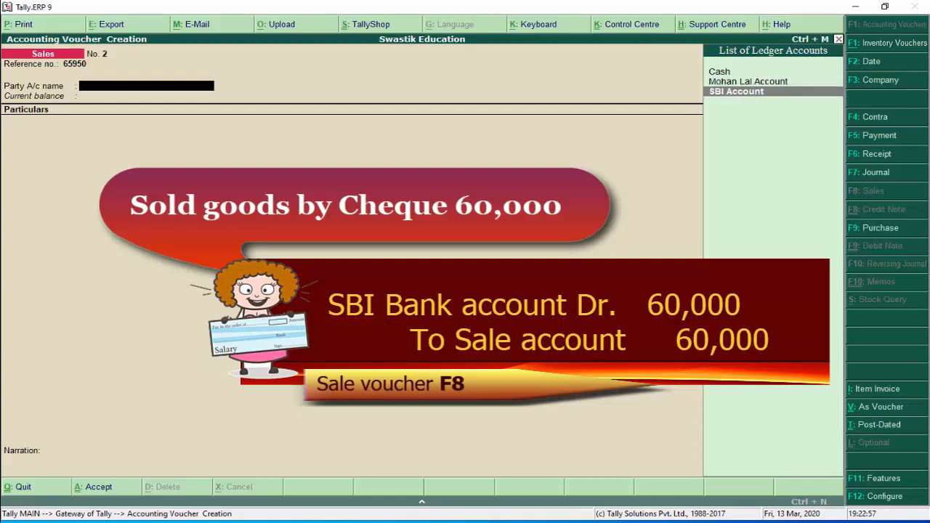
key("Up")
key("Up")
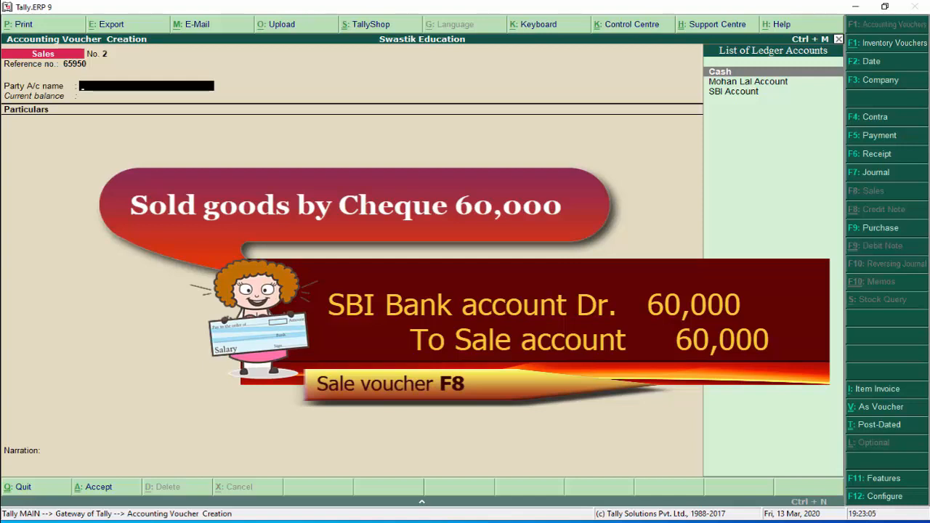
key("Down")
key("Down")
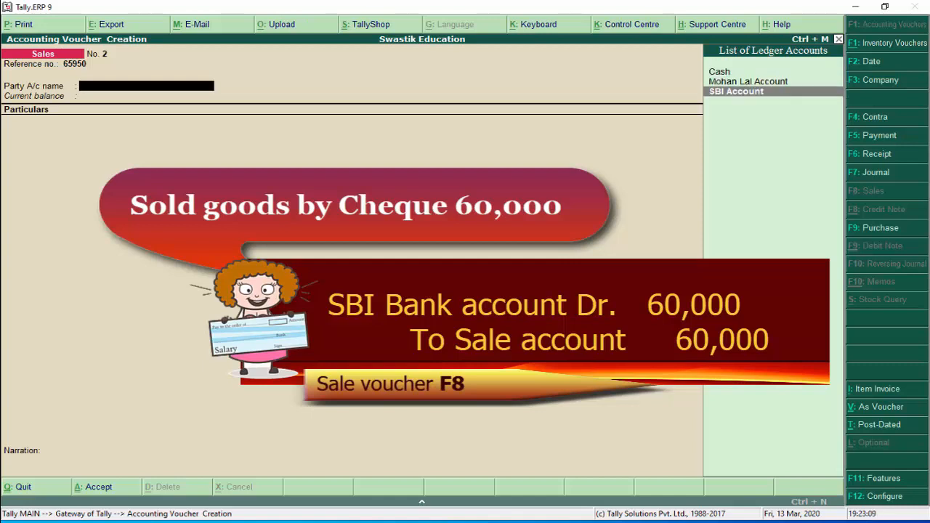
key("Return")
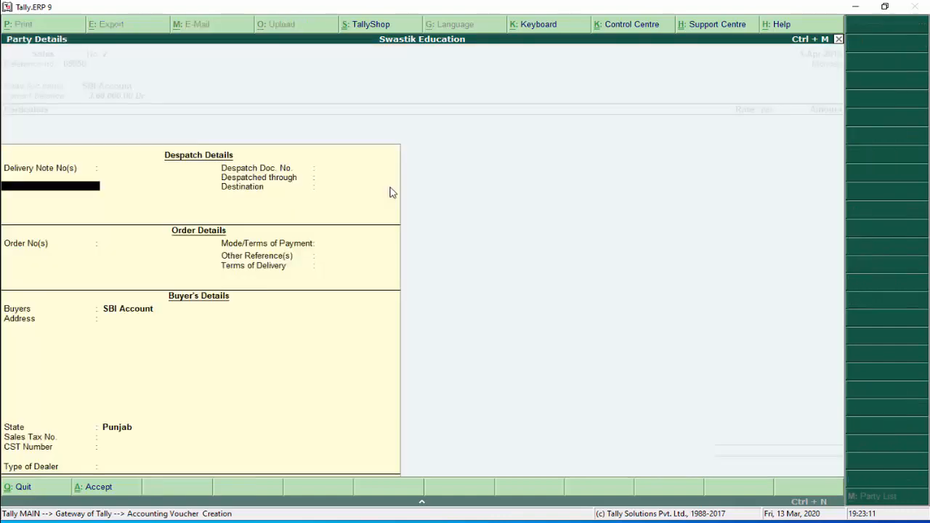
key("Return")
key("Return")
key("Return")
key("Return")
key("Return")
key("Return")
key("Return")
key("Return")
key("Return")
key("Return")
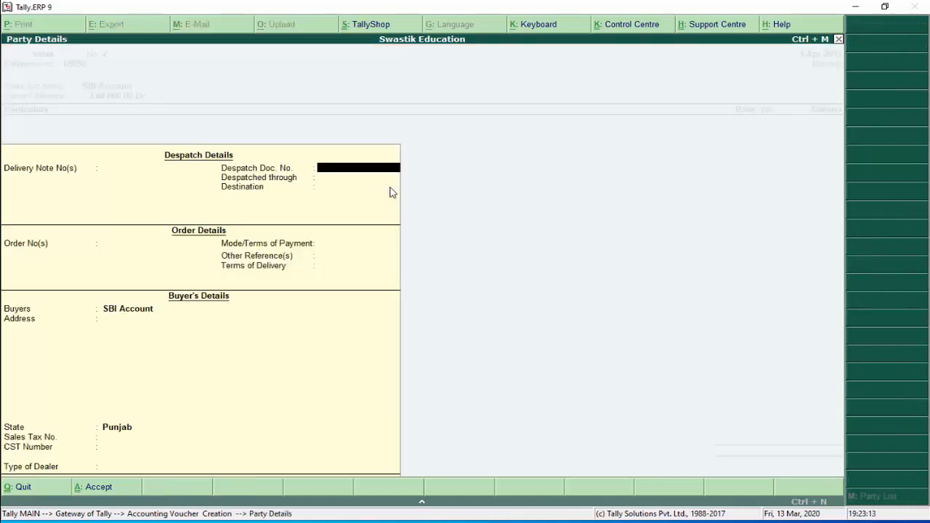
key("Return")
key("Return")
key("Return")
key("Return")
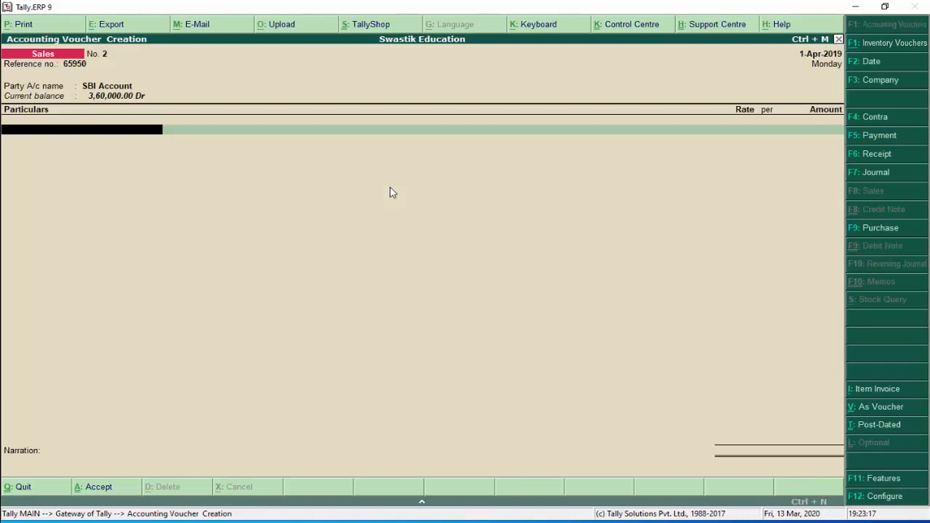
type("S")
key("Return")
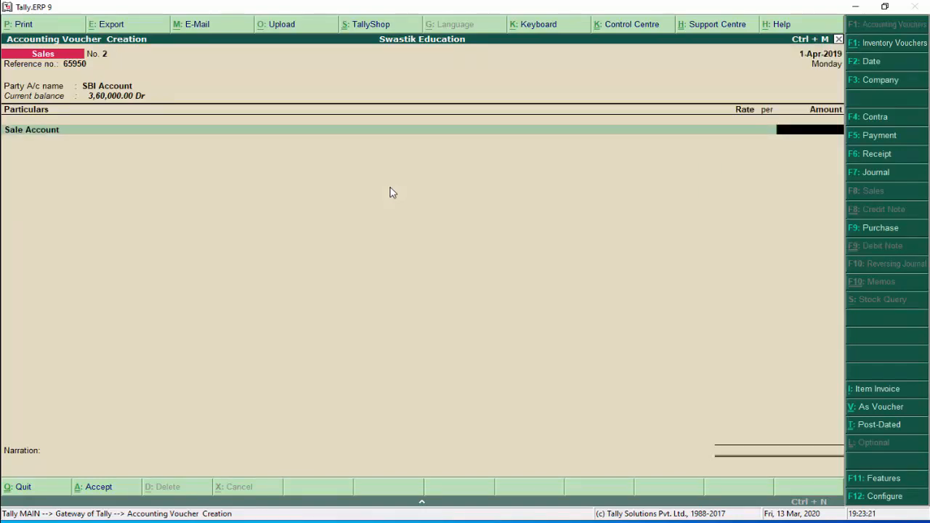
Enter 60,000 on Sale Account and keep Cheque/DD as the bank transaction type
type("60000")
key("Return")
key("Return")
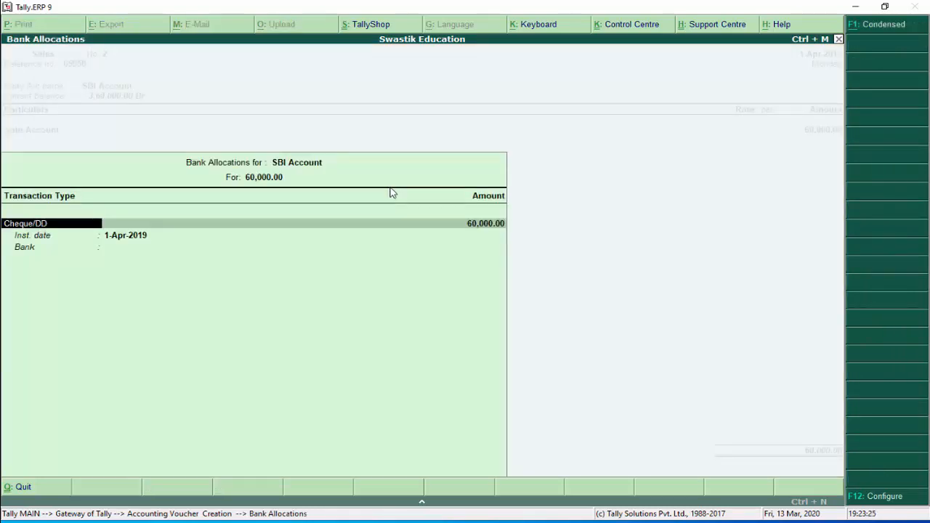
key("Return")
key("BackSpace")
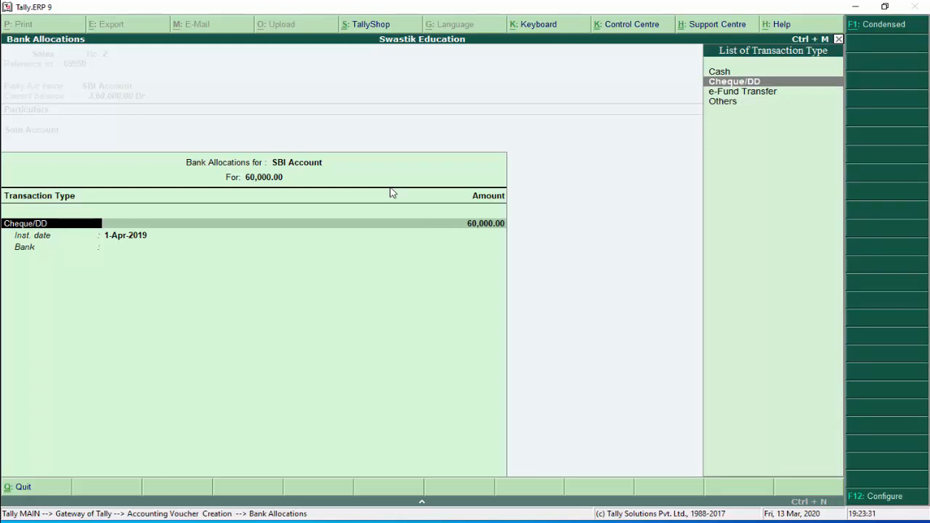
key("Down")
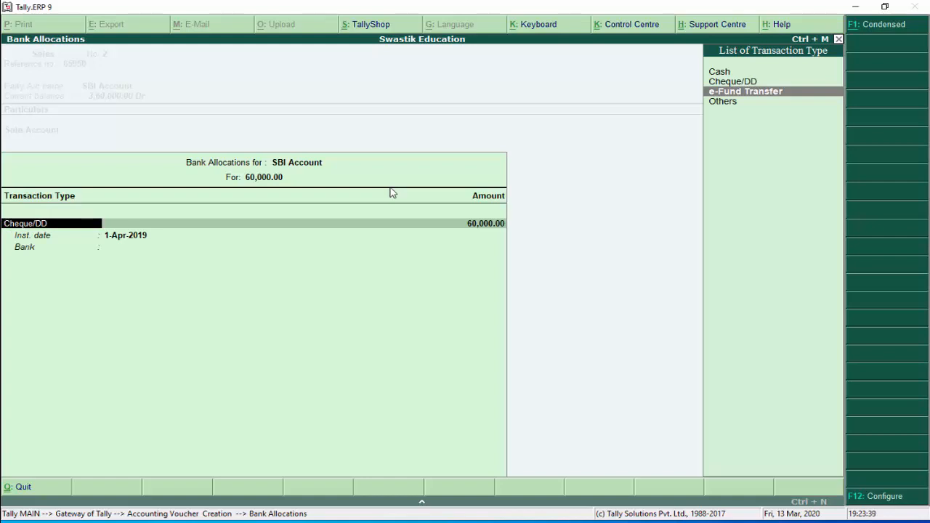
key("Up")
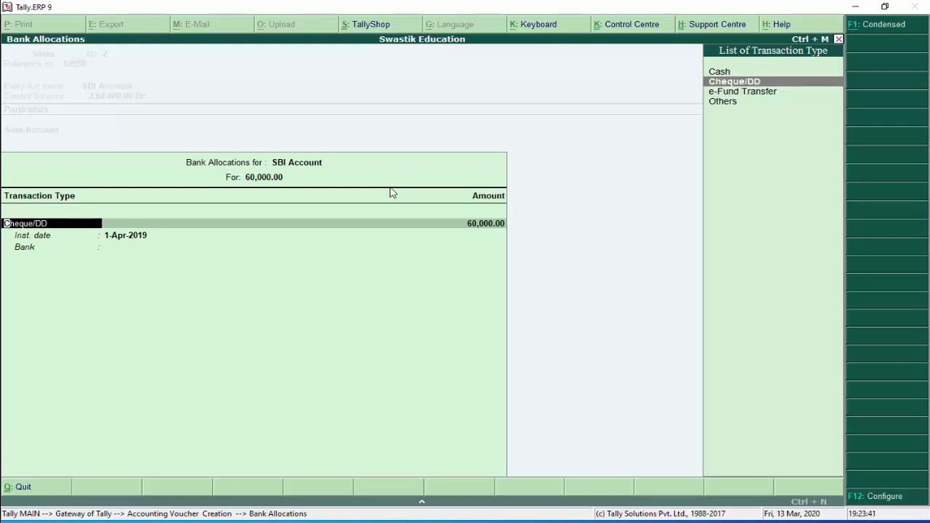
key("Return")
key("Return")
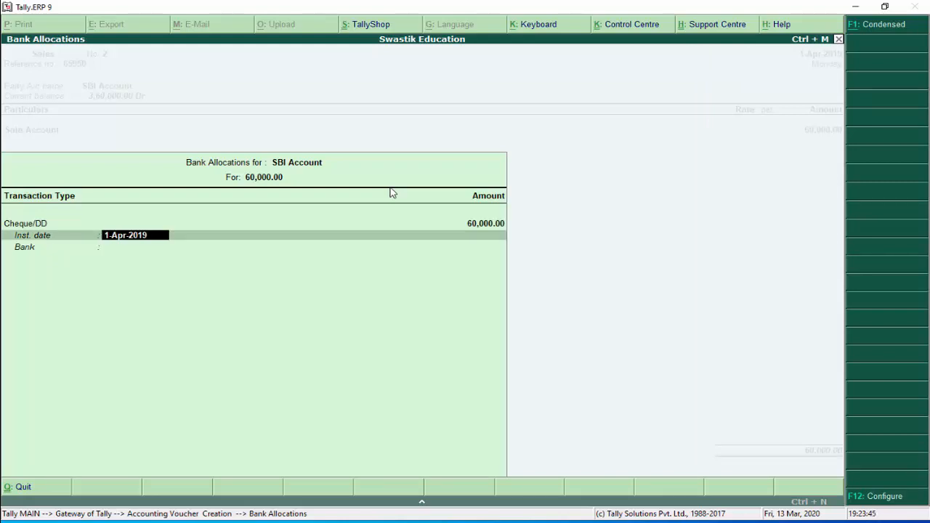
Accept instrument date 1-Apr-2019 and specify ICICI Bank as the bank name
key("Return")
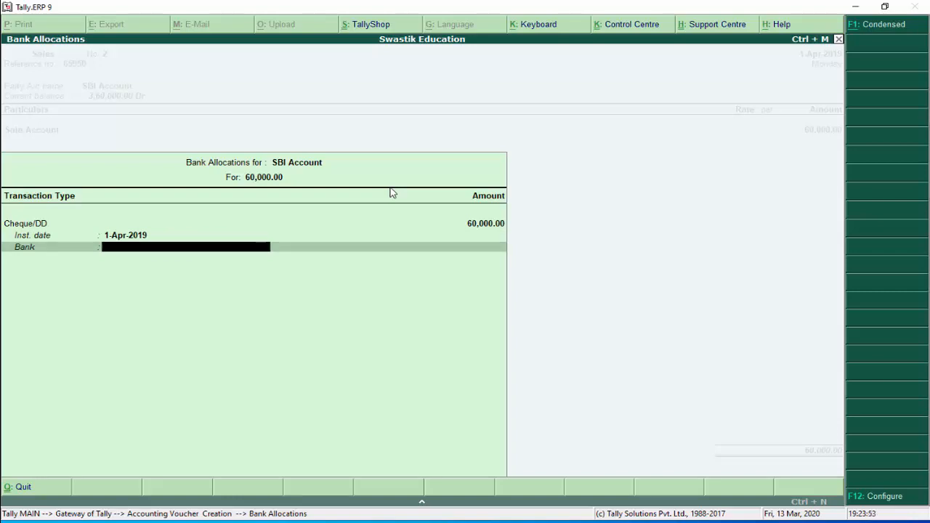
type("S")
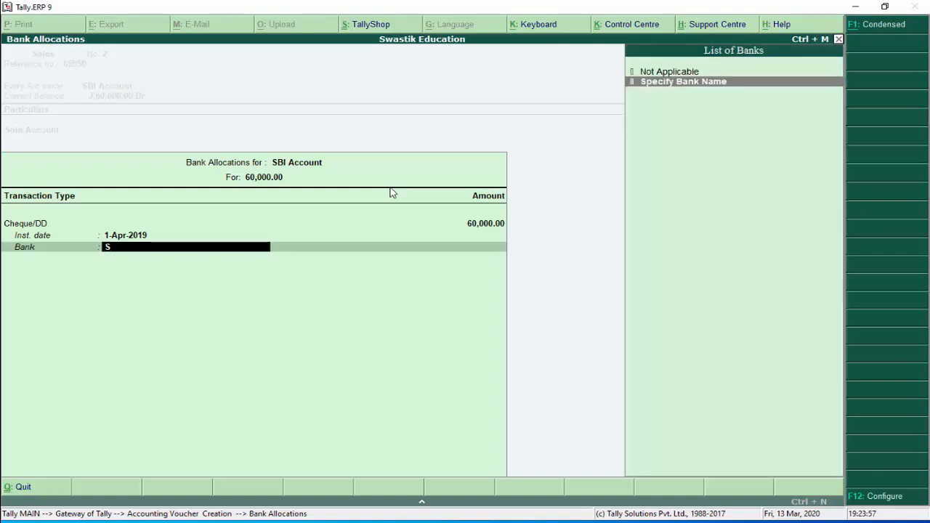
key("Return")
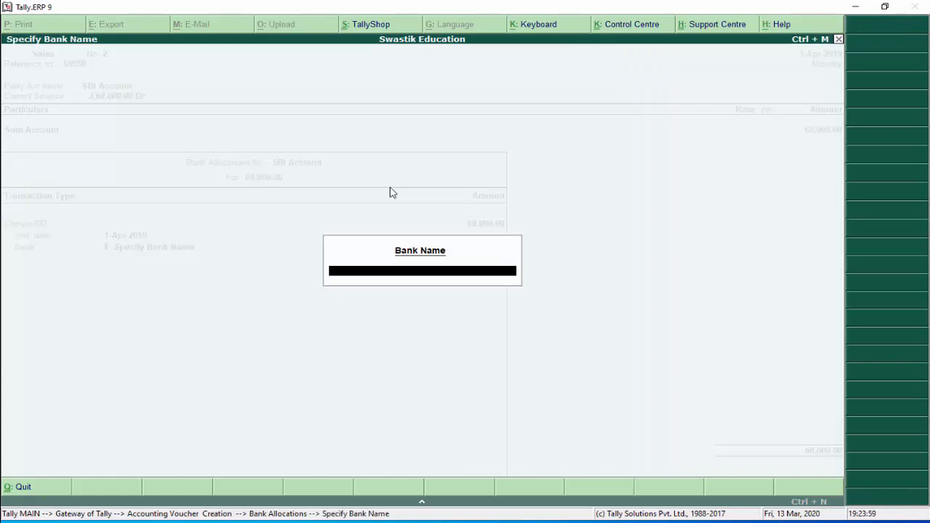
type("ICICI Bank")
key("Return")
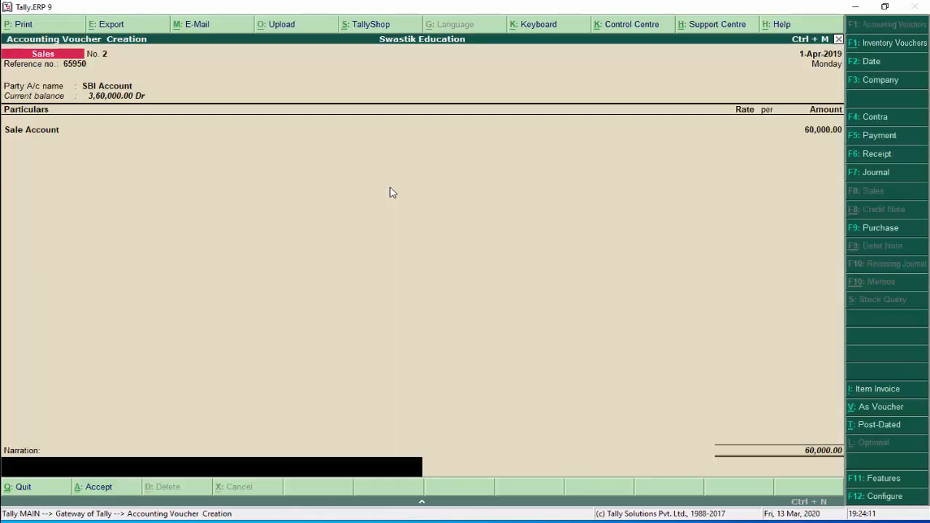
Add the narration 'sold goods and payment received by cheque' and save Sales No. 2
type("sold goods and payment received by")
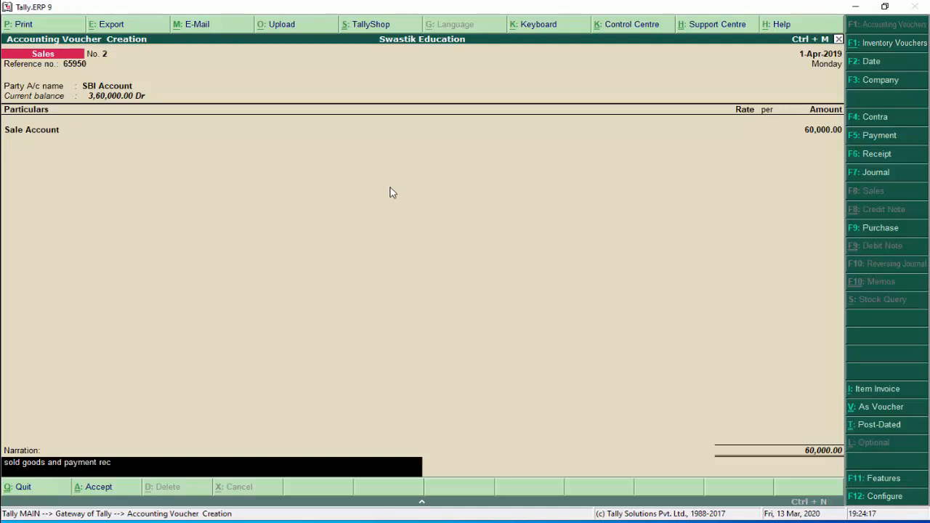
type(" cheque")
key("Return")
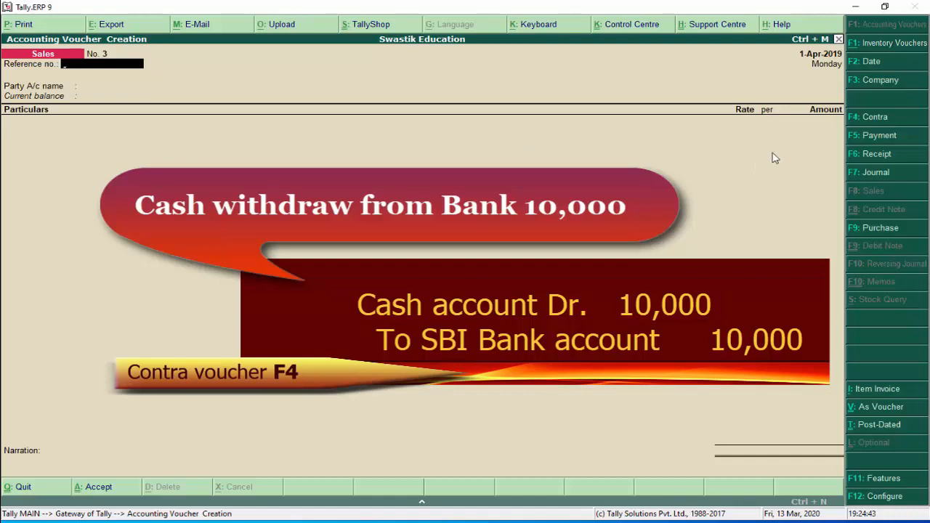
Enter Contra voucher No. 2 with Cash as account and SBI Account 10,000 in Particulars
left_click(888, 123)
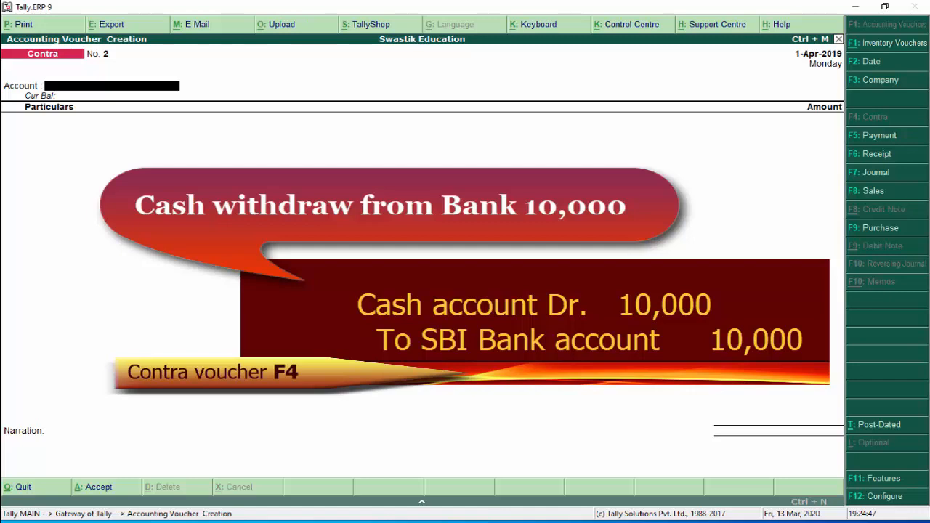
type("C")
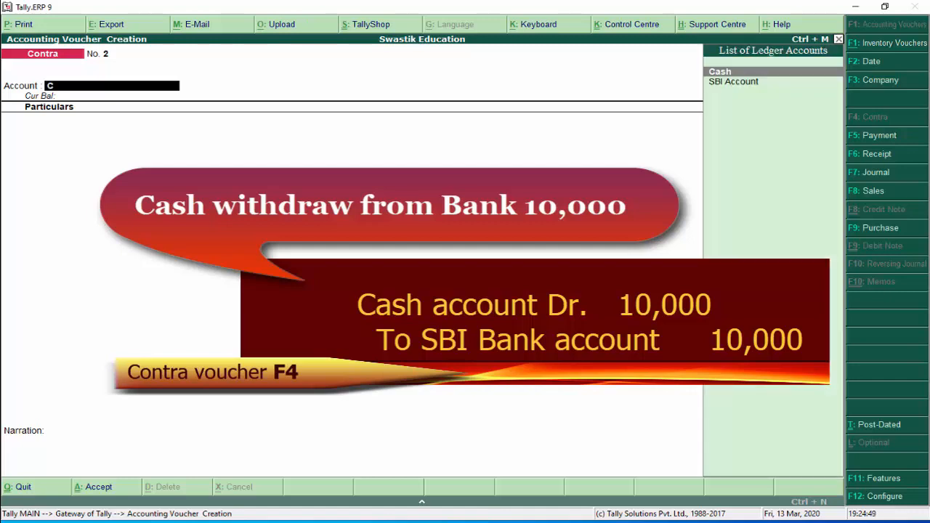
key("Return")
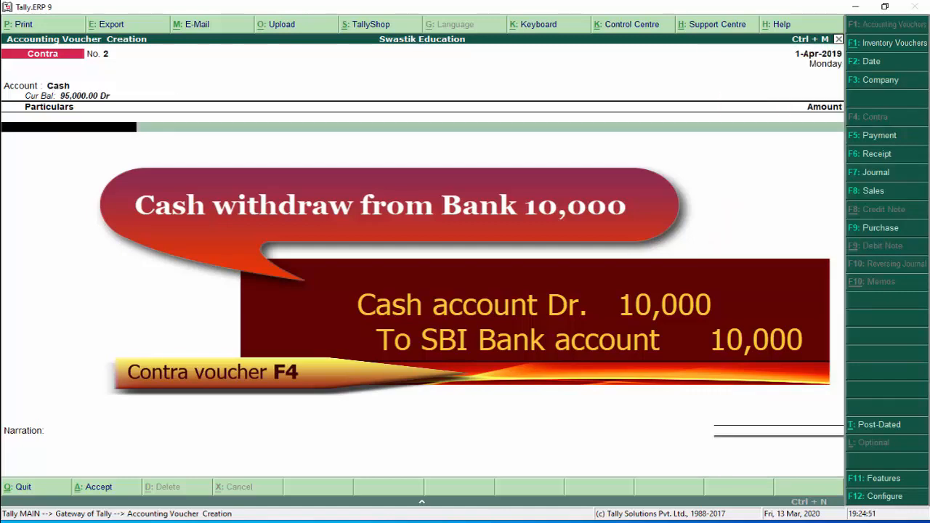
type("Sb")
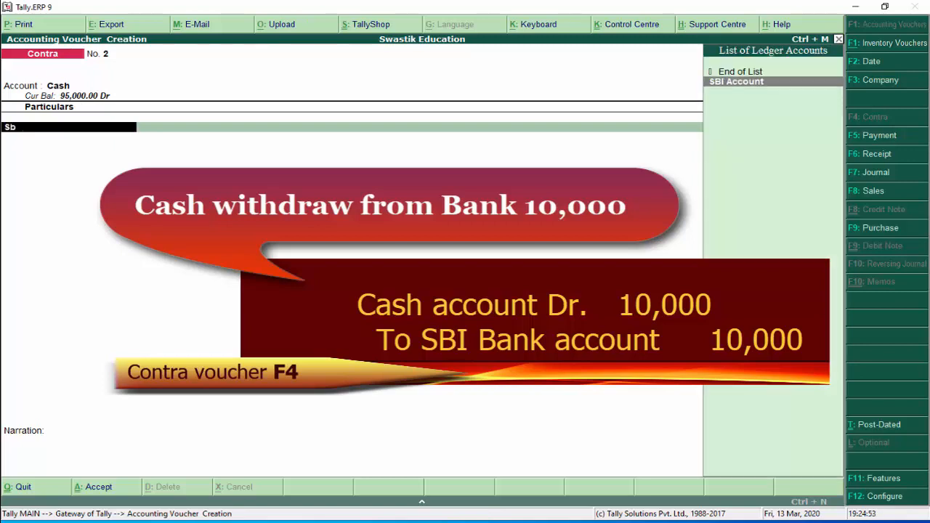
key("Return")
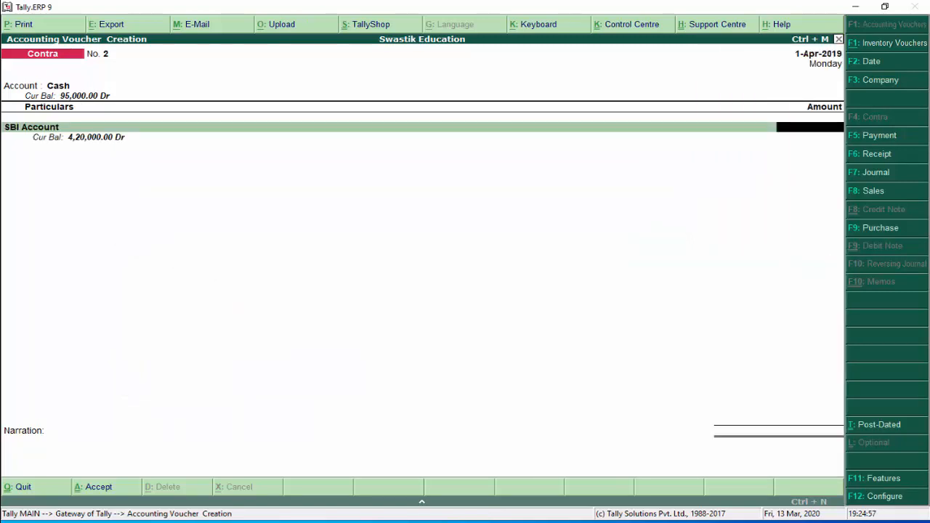
type("10000")
key("Return")
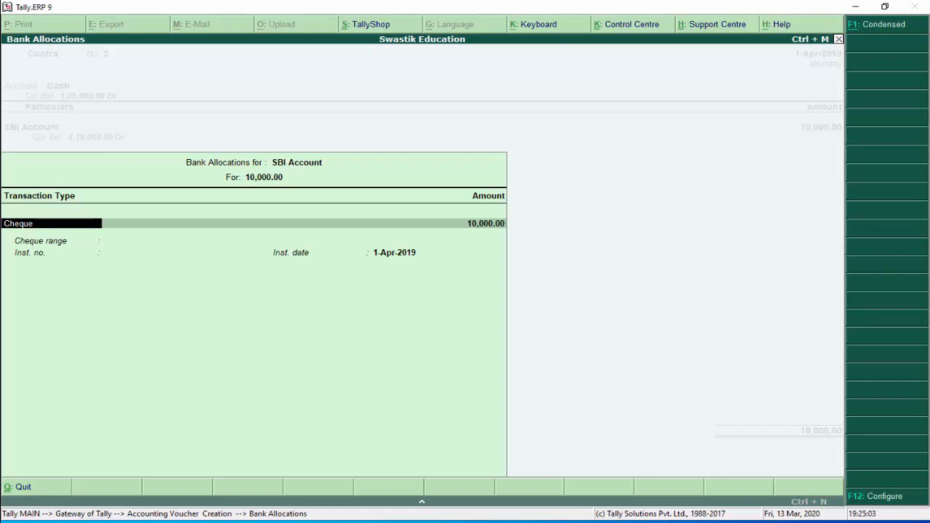
Complete the bank allocation as a cheque for 10,000.00, number 584869, dated 1-Apr-2019
key("Return")
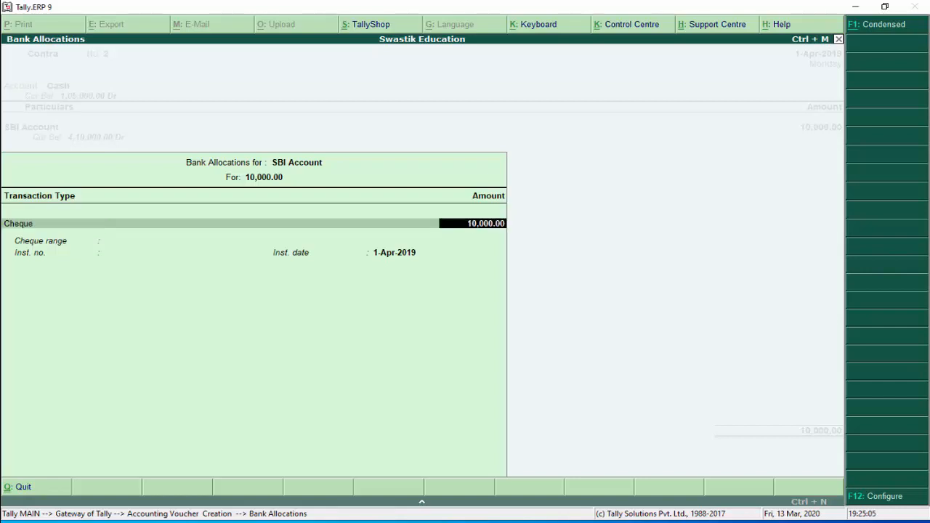
key("Return")
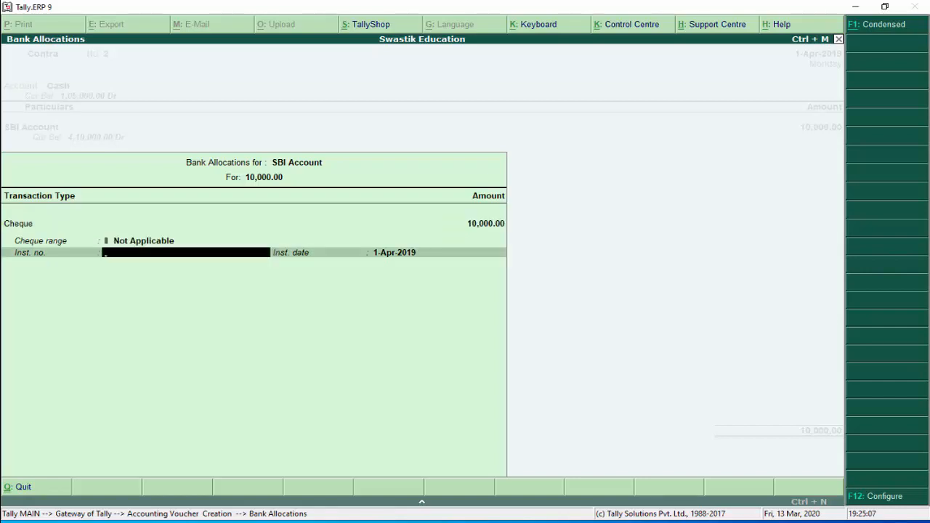
type("584869")
key("Return")
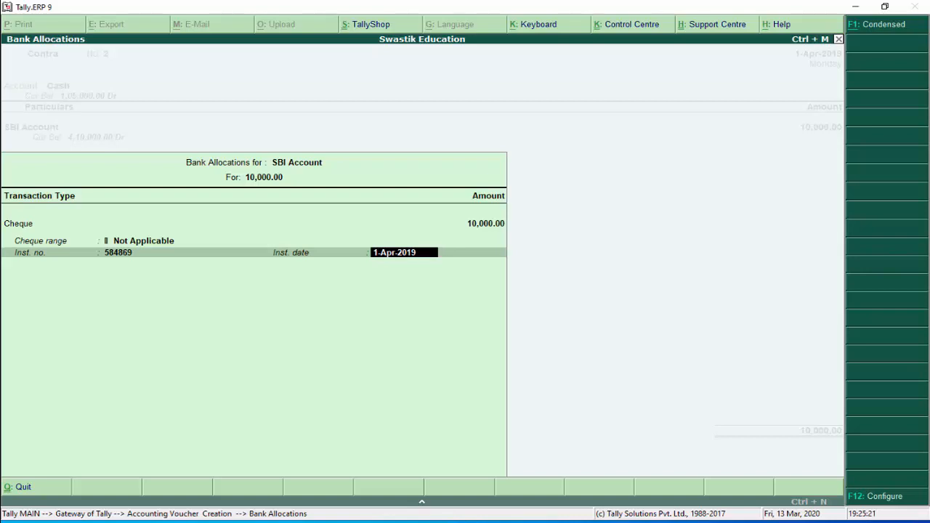
key("Return")
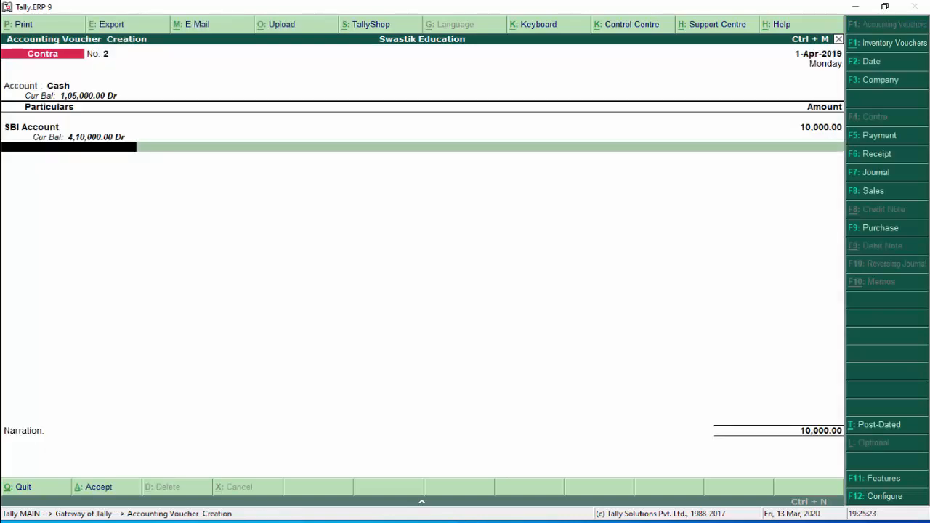
Add the narration 'cash withdraw from bank' and save Contra voucher No. 2
key("Return")
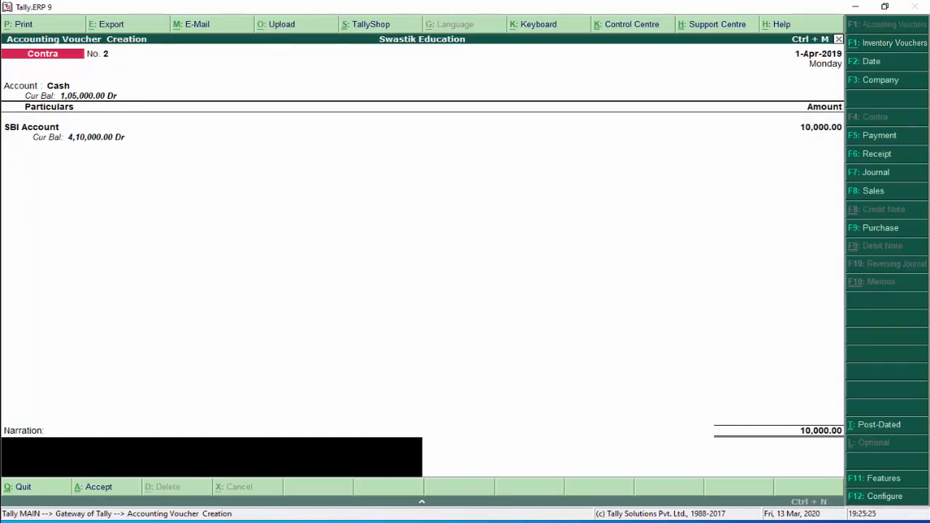
type("cash withdraw from bank")
key("Return")
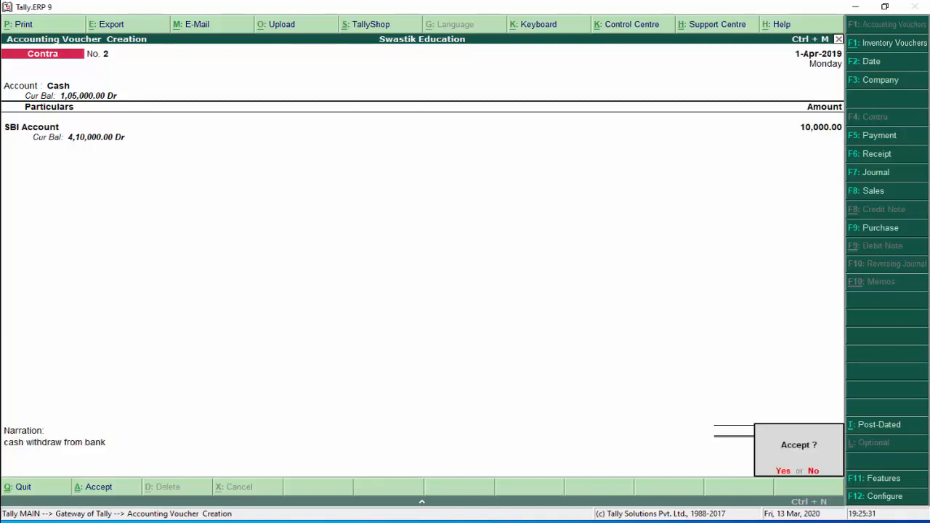
key("Return")
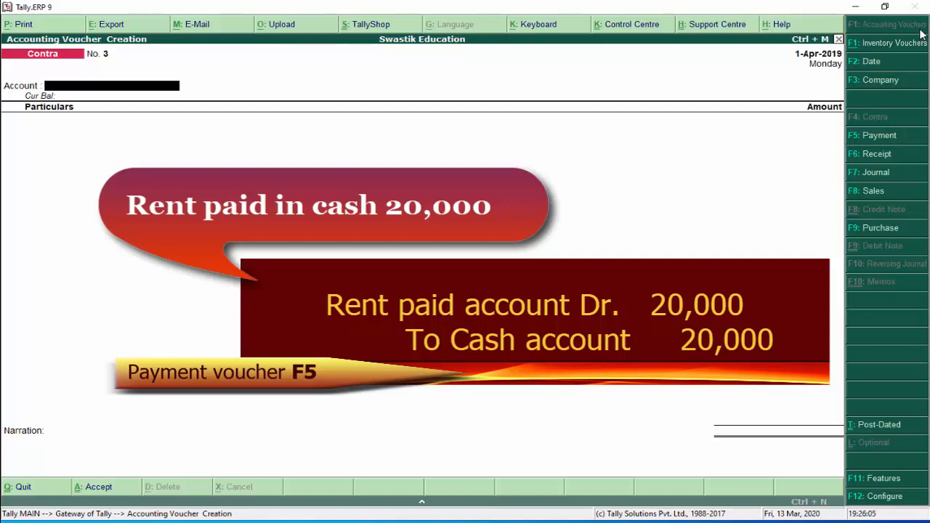
Start Payment voucher No. 2 from Cash and begin creating a ledger named 'Rent Paid Account'
left_click(881, 138)
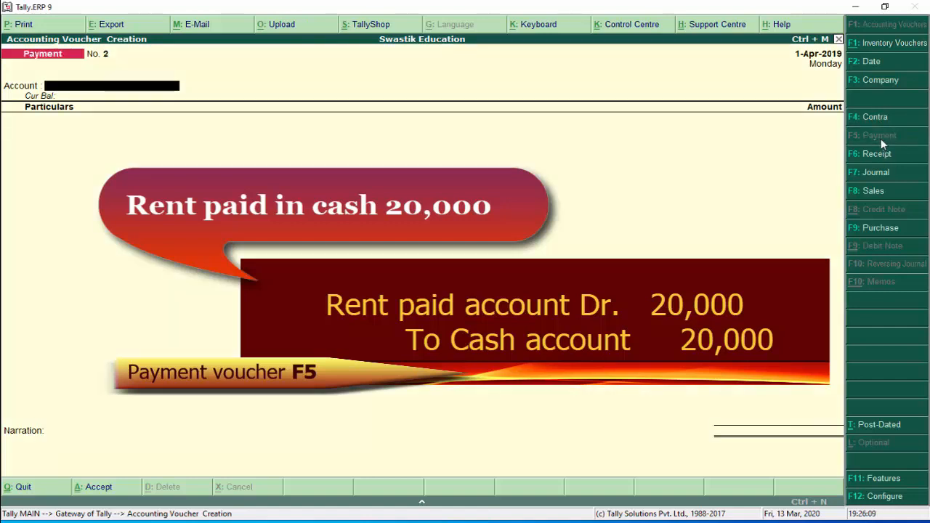
type("C")
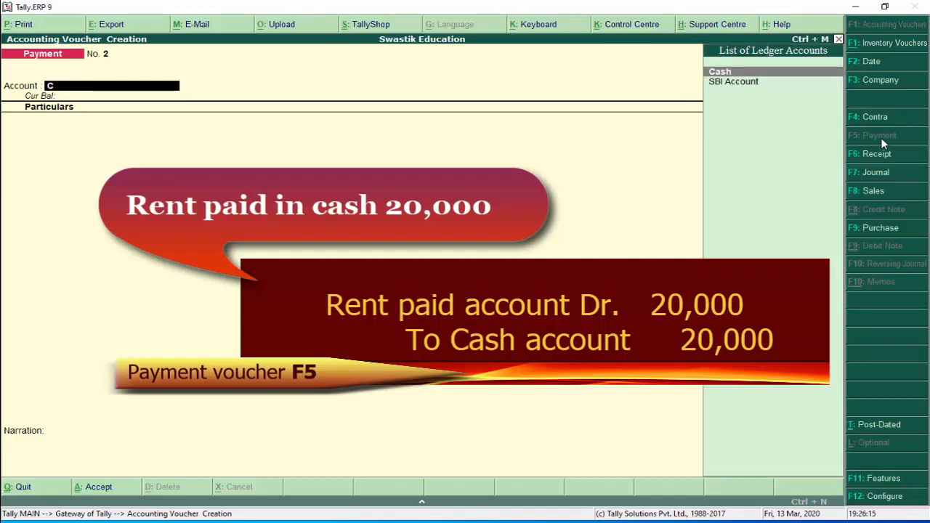
key("Down")
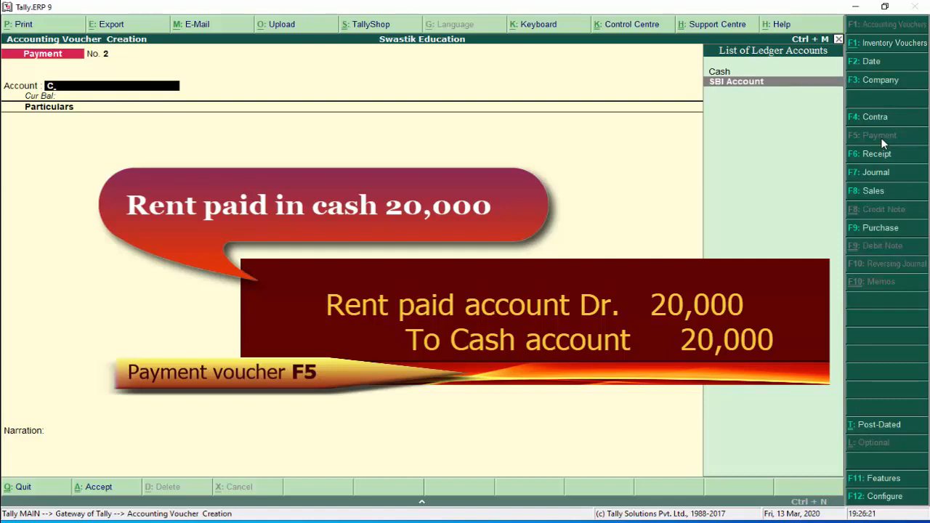
key("Up")
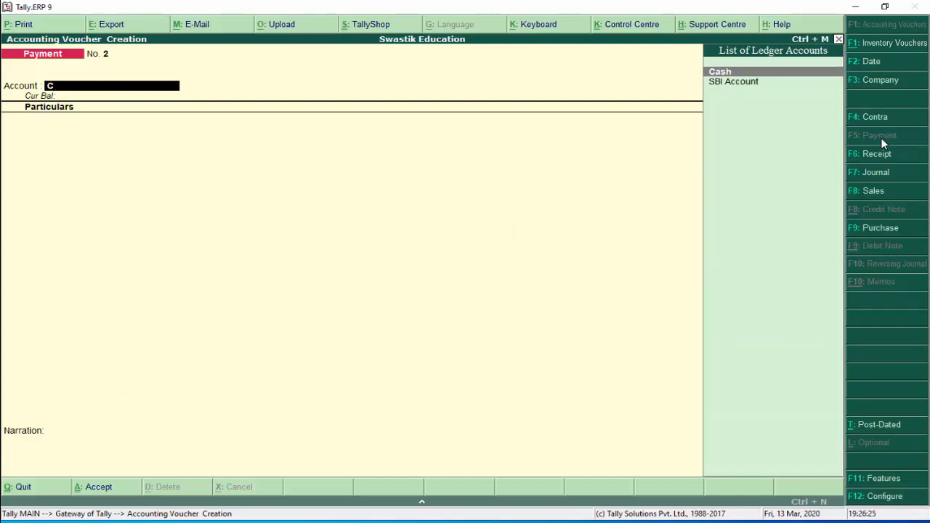
key("Return")
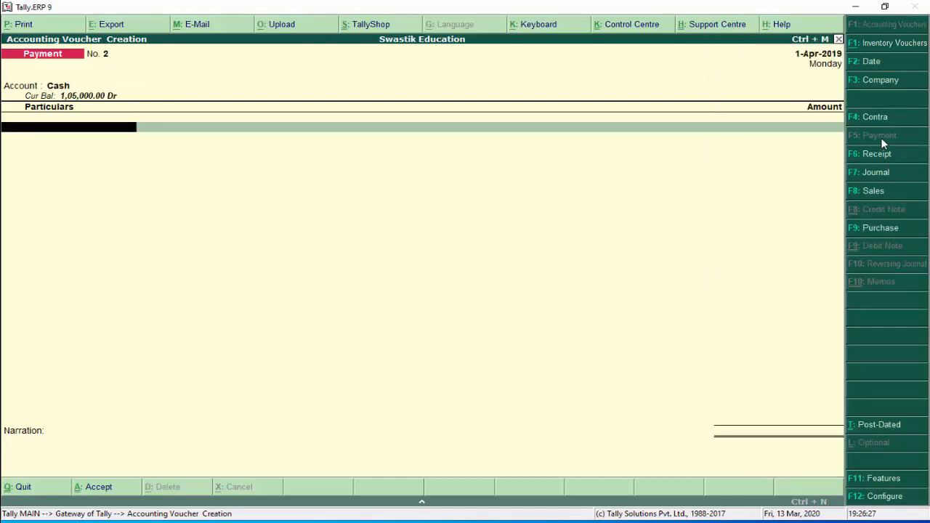
key("alt+c")
type("Rent")
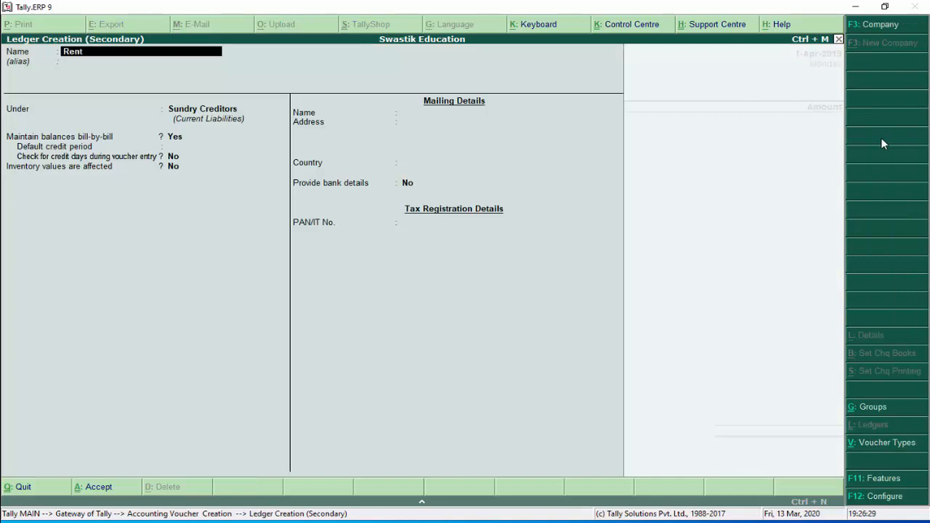
type(" Paid Account")
Save the Rent Paid Account ledger under the Indirect Expenses group
key("Return")
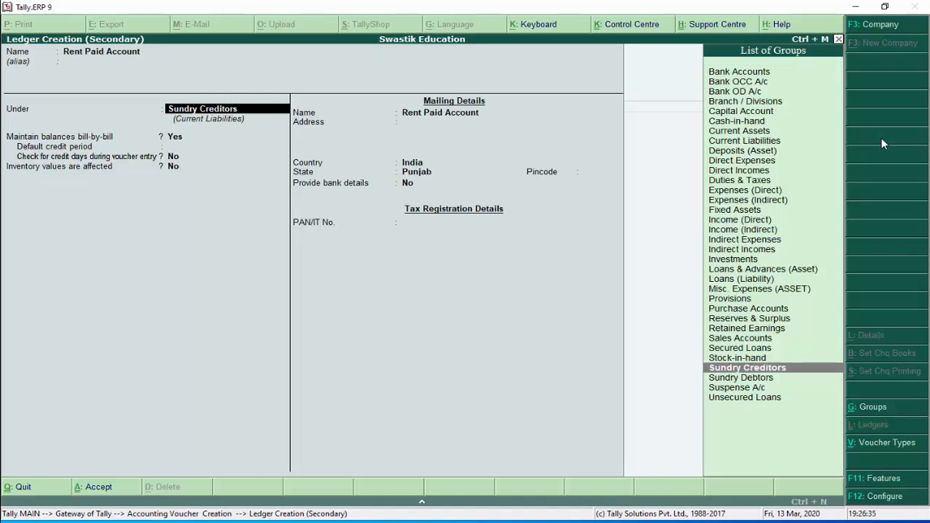
key("Up")
key("Up")
key("Up")
key("Up")
key("Up")
key("Up")
key("Up")
key("Up")
key("Up")
key("Up")
key("Up")
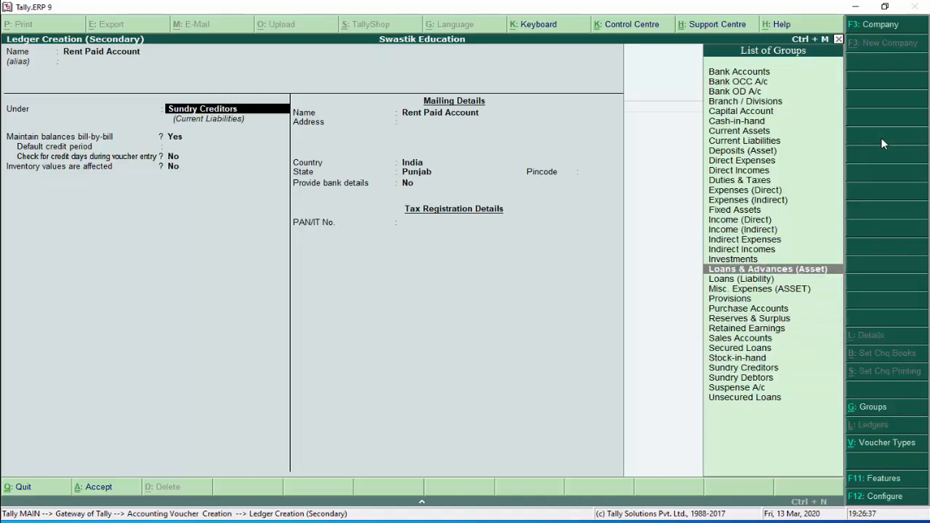
key("Up")
key("Up")
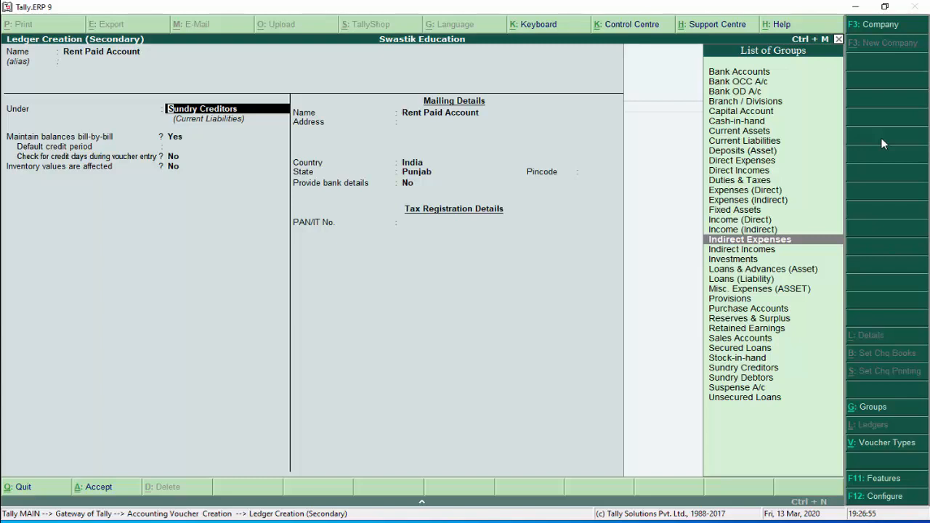
key("Up")
key("Up")
key("Up")
key("Up")
key("Up")
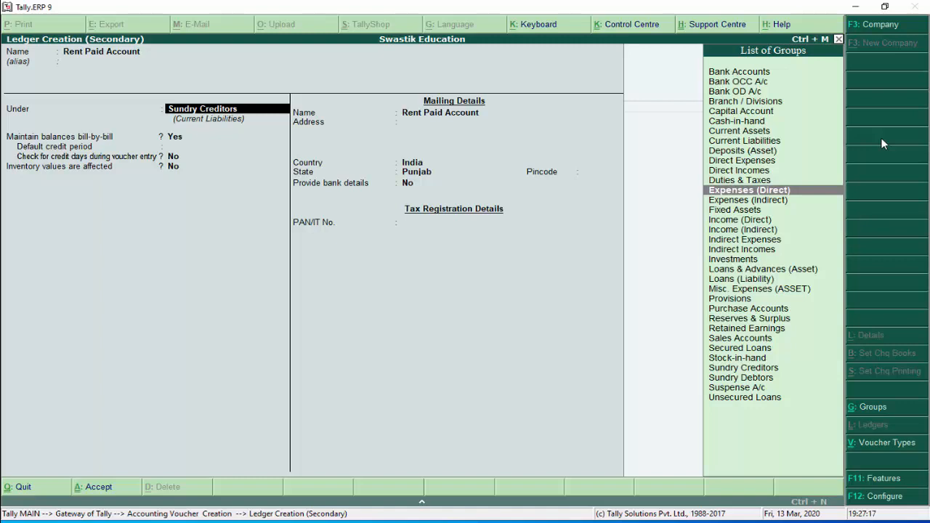
key("Down")
key("Down")
key("Down")
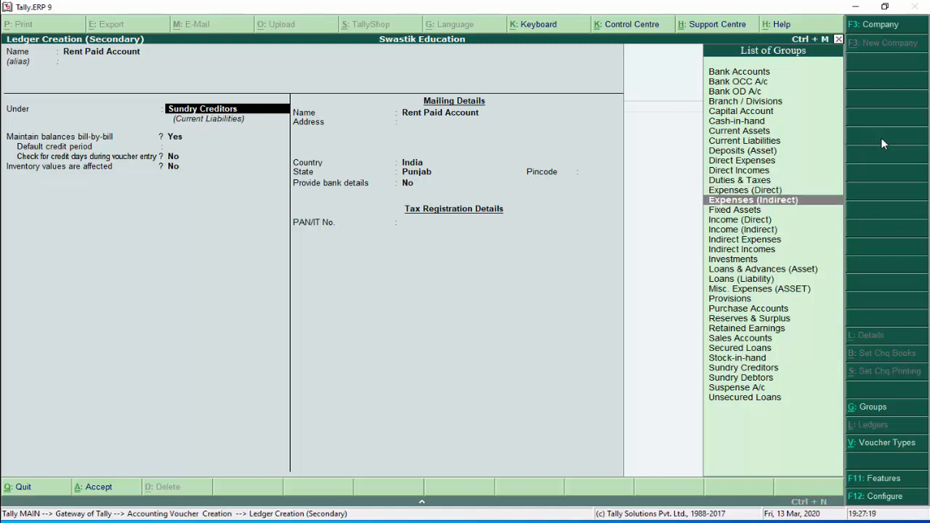
key("Down")
key("Down")
key("Return")
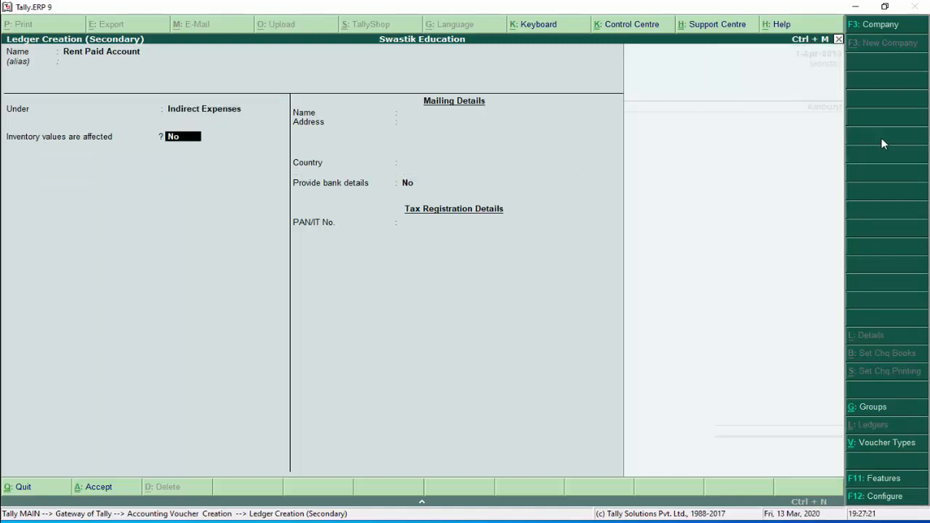
key("Return")
key("Return")
key("Return")
key("Return")
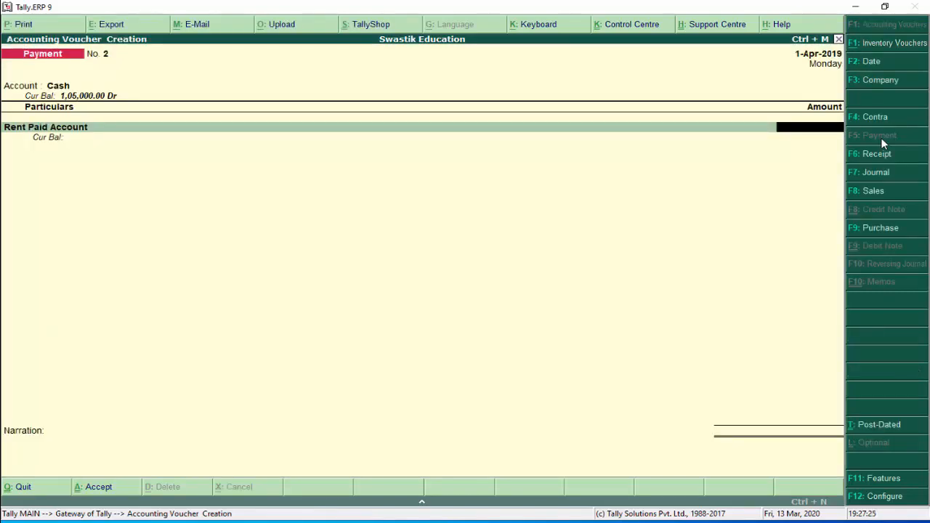
Pay 2,000 to Rent Paid Account with narration 'rent paid in cash'
type("2000")
key("Return")
key("Return")
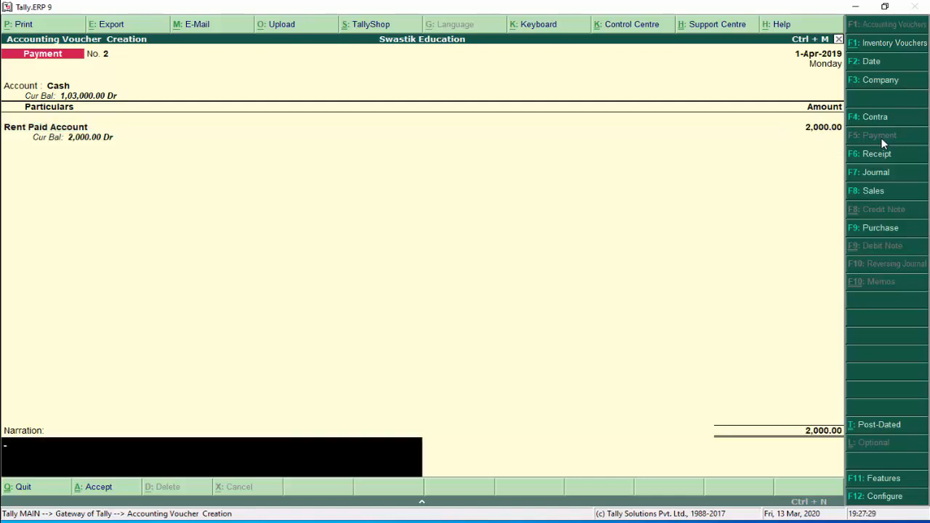
type("rent paid in cash")
key("Return")
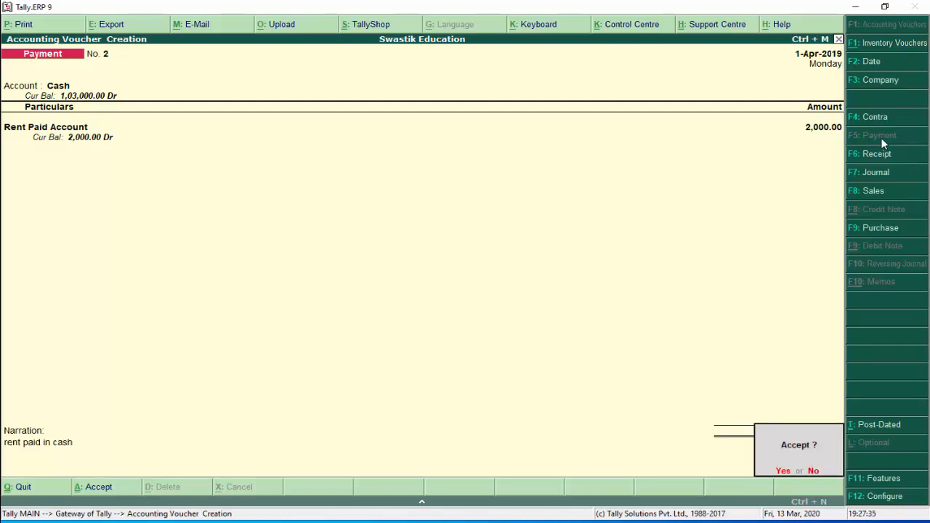
key("Return")
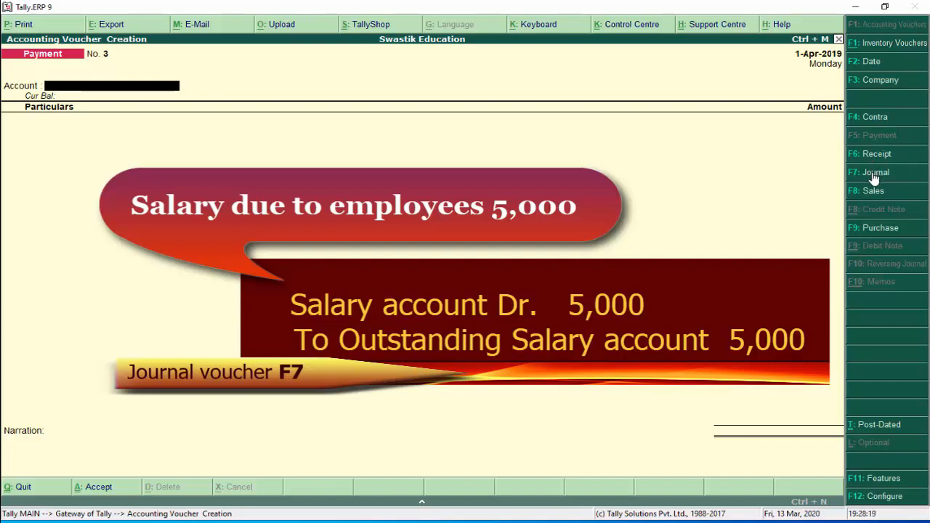
In Journal No. 2, create Salary Account under Indirect Expenses and debit it 5,000
left_click(875, 175)
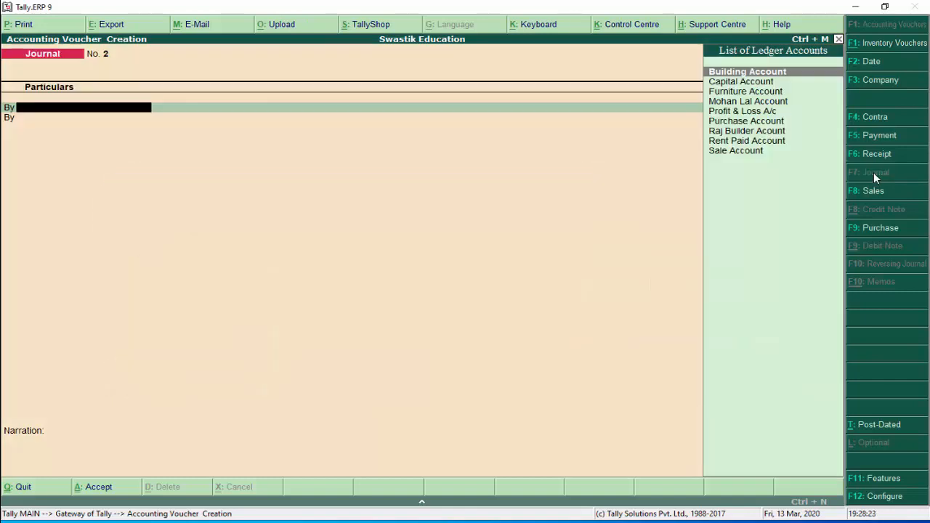
key("alt+c")
type("Salary Account")
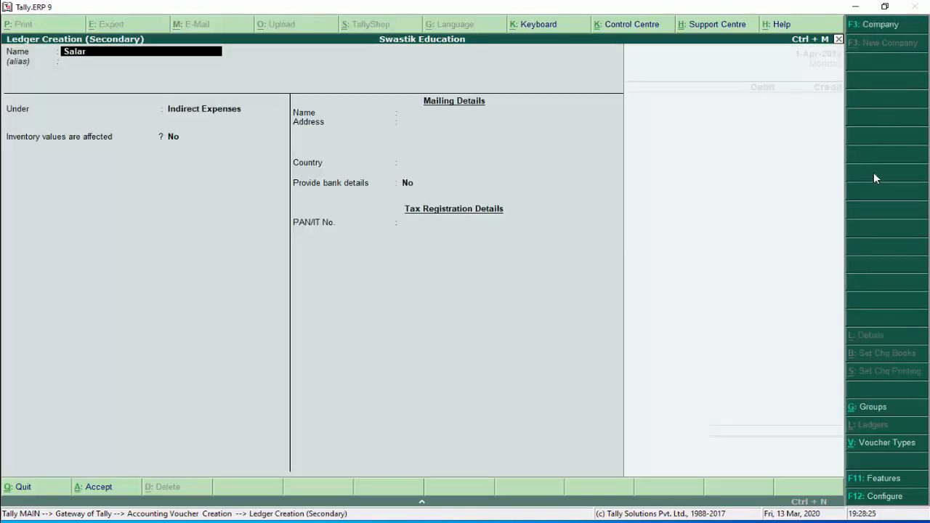
key("Return")
key("Return")
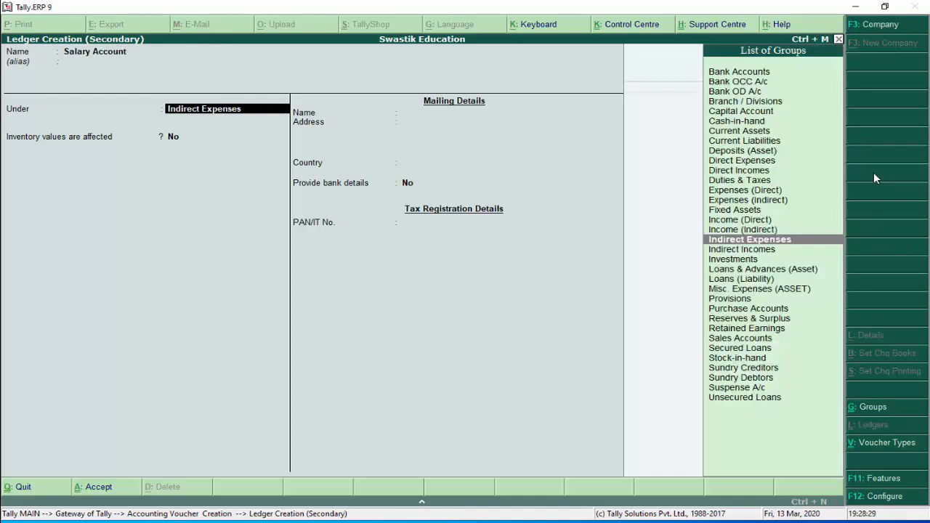
key("Return")
key("Return")
key("Return")
key("Return")
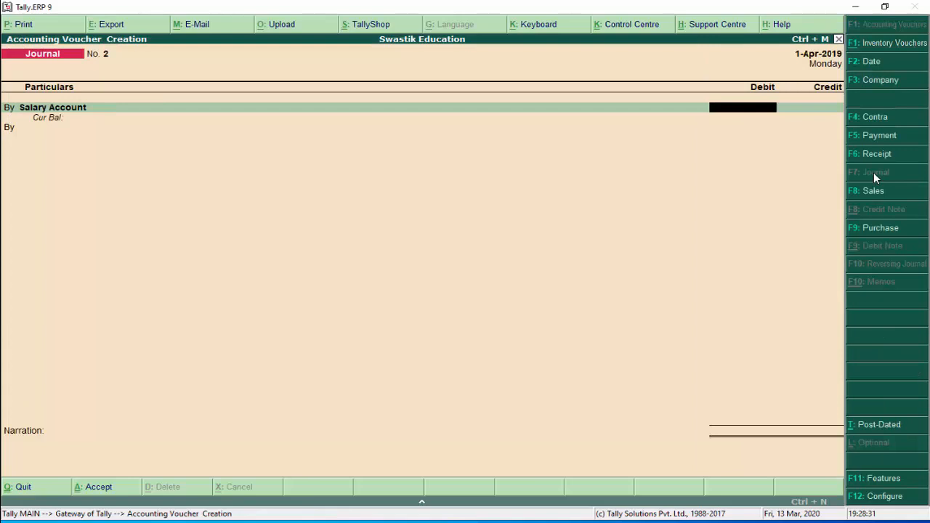
type("5000")
key("Return")
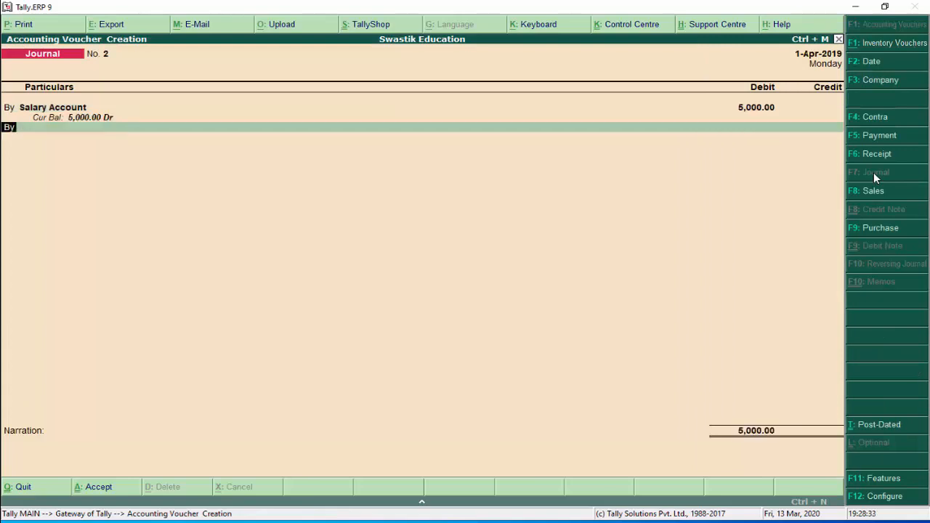
type("t")
key("Return")
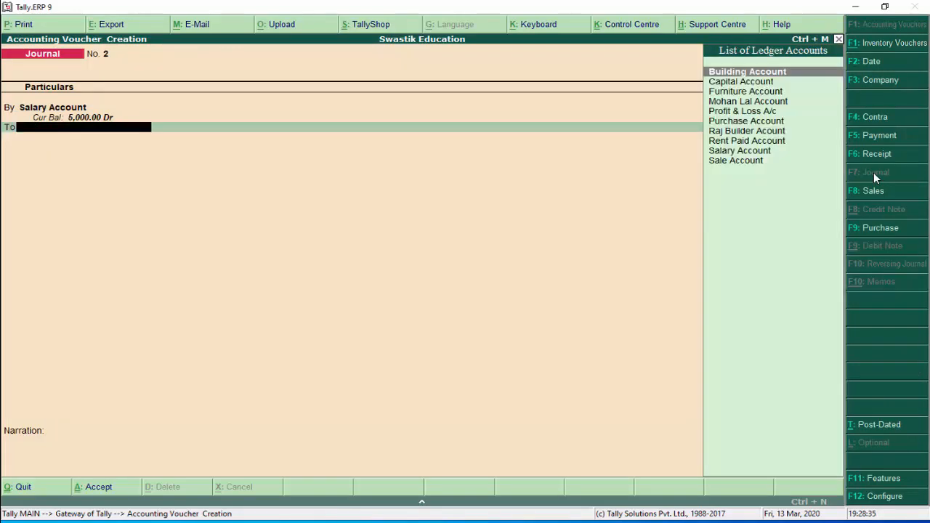
Create Outstanding Salary Account under Current Liabilities and credit it 5,000
key("alt+c")
type("Out")
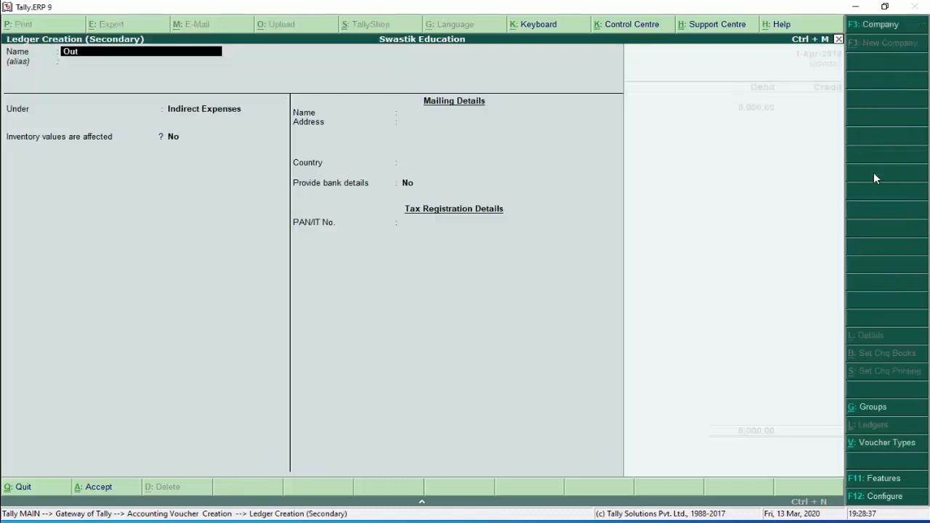
type("standing S")
type("alary Accoun")
type("t")
key("Return")
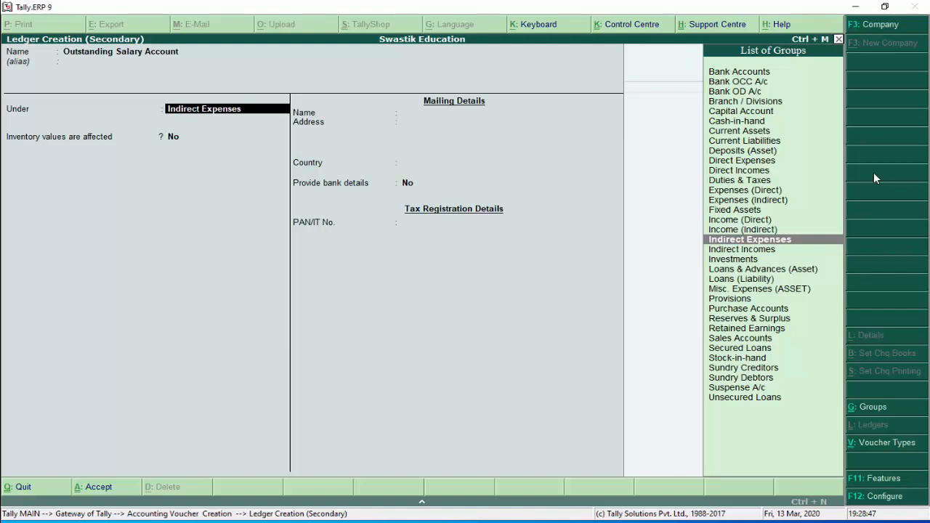
key("Down")
key("Down")
key("Down")
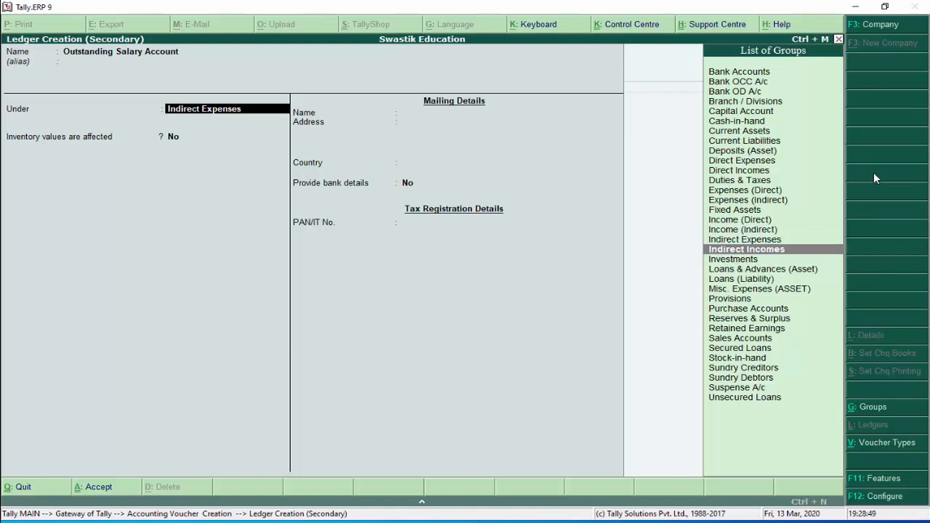
key("Down")
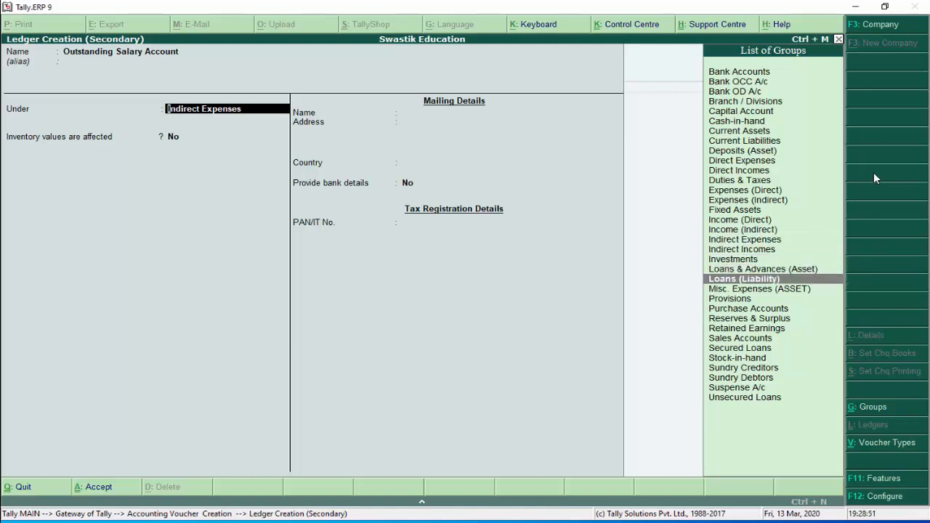
key("Up")
key("Up")
key("Up")
key("Up")
key("Up")
key("Up")
key("Up")
key("Up")
key("Up")
key("Up")
key("Up")
key("Up")
key("Up")
key("Up")
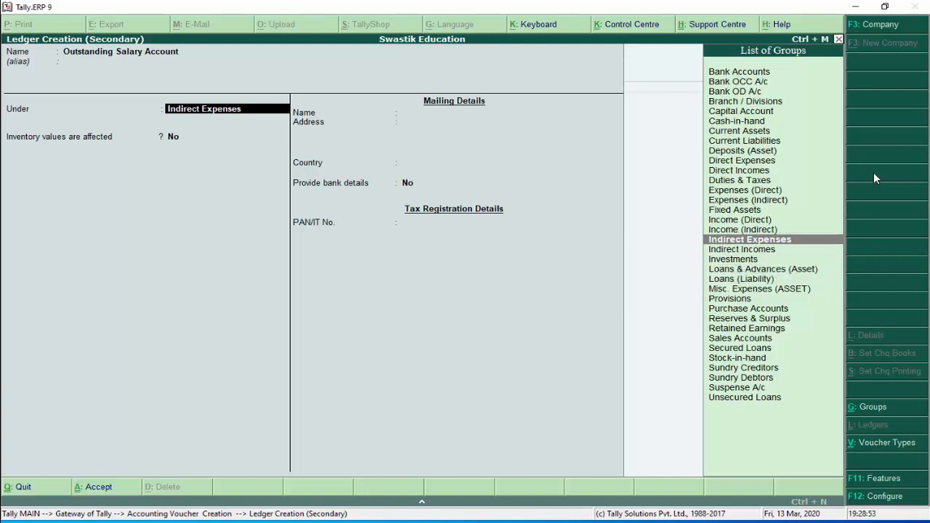
key("Return")
key("Return")
key("Return")
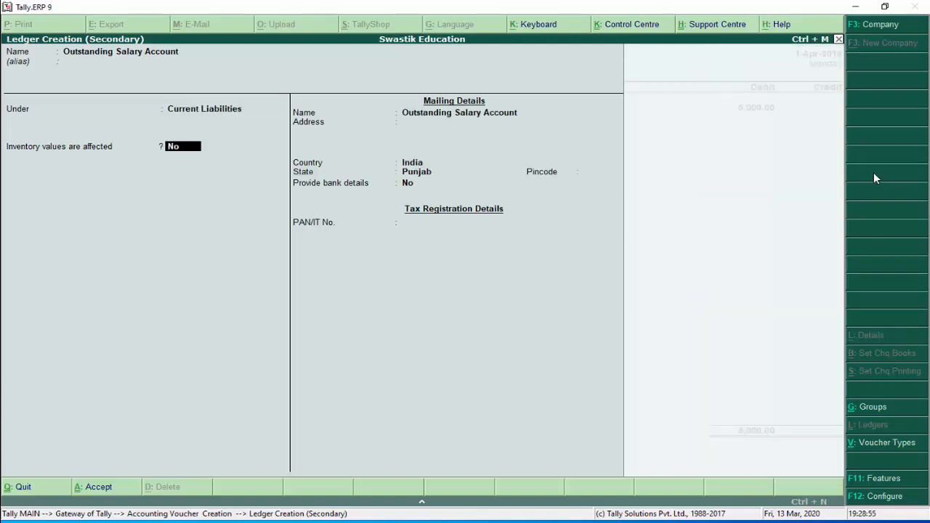
key("Return")
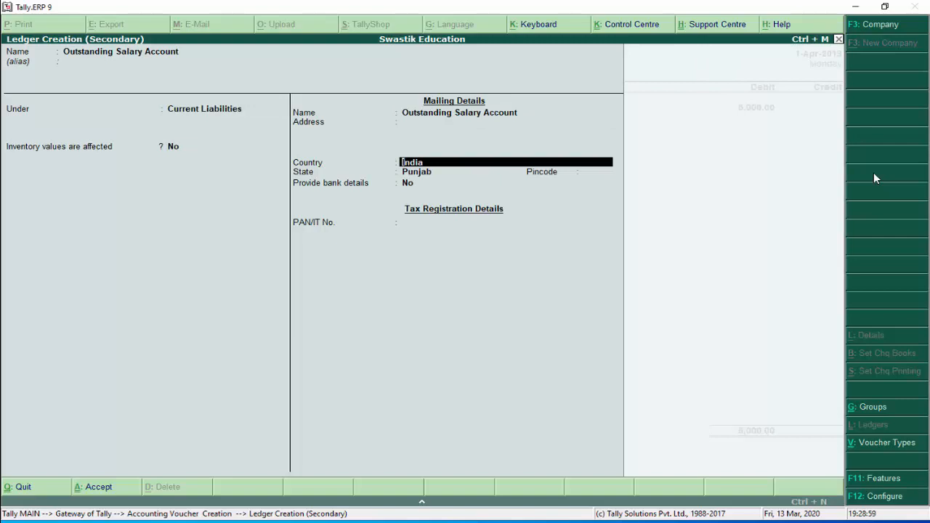
key("Return")
key("Return")
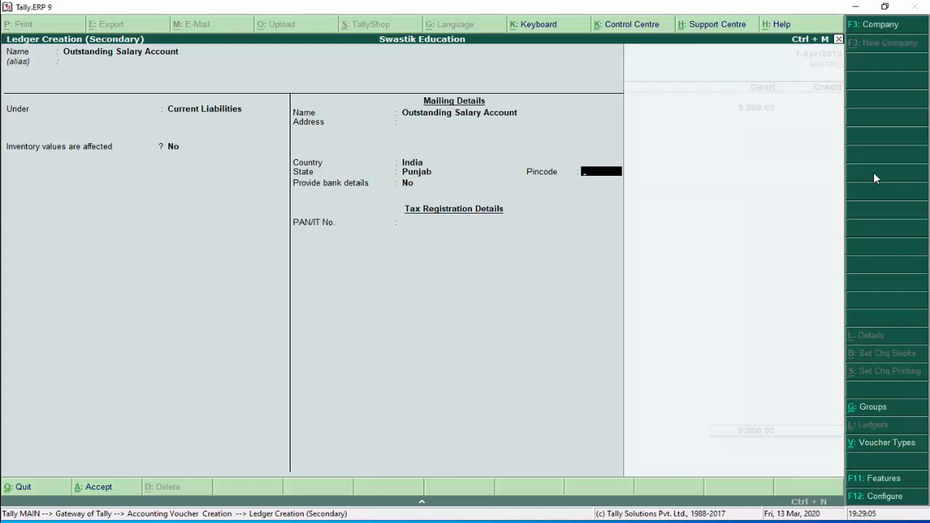
key("Return")
key("Return")
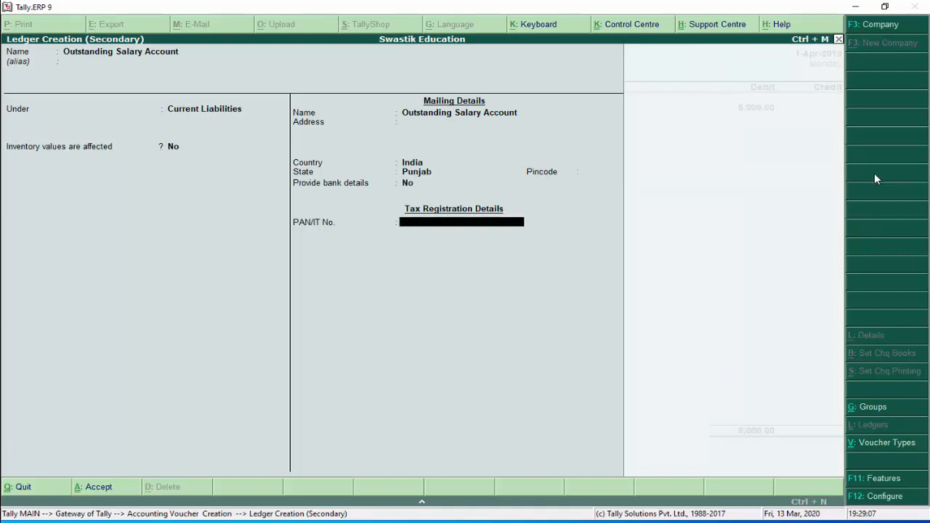
key("Return")
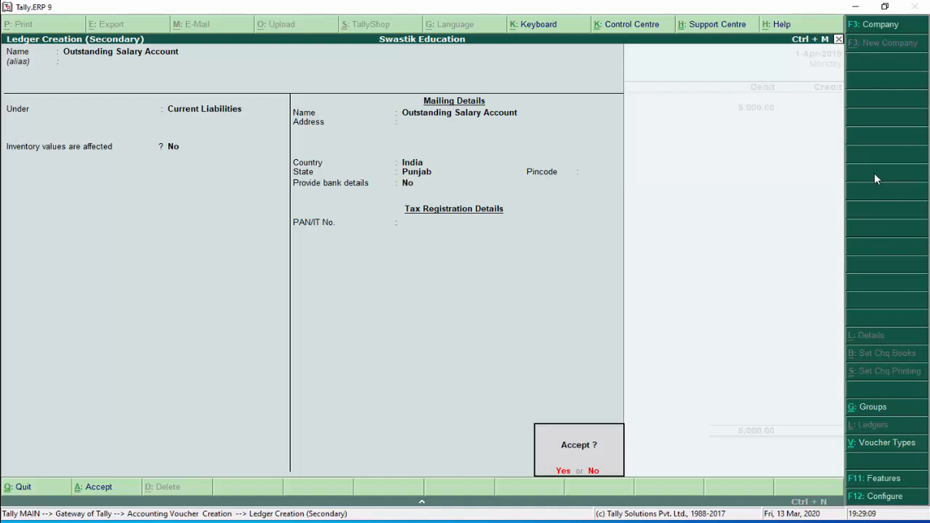
key("Return")
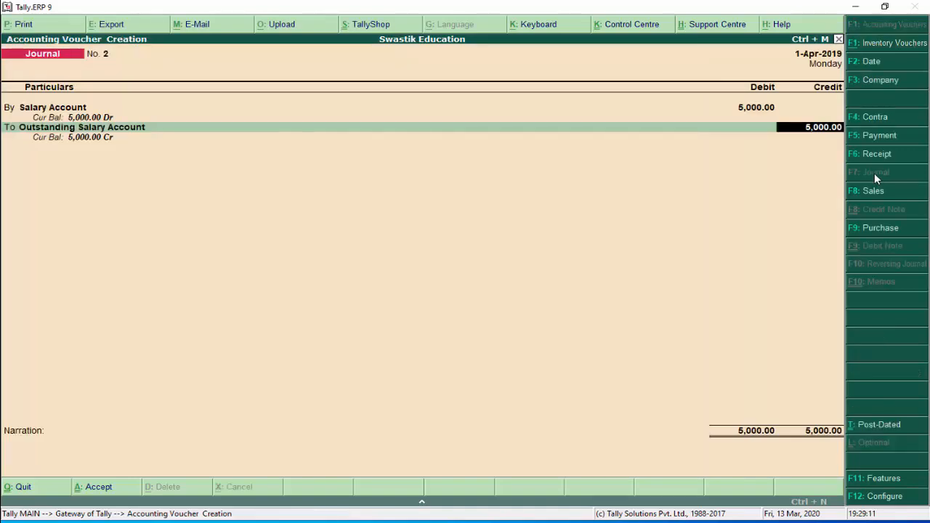
key("Return")
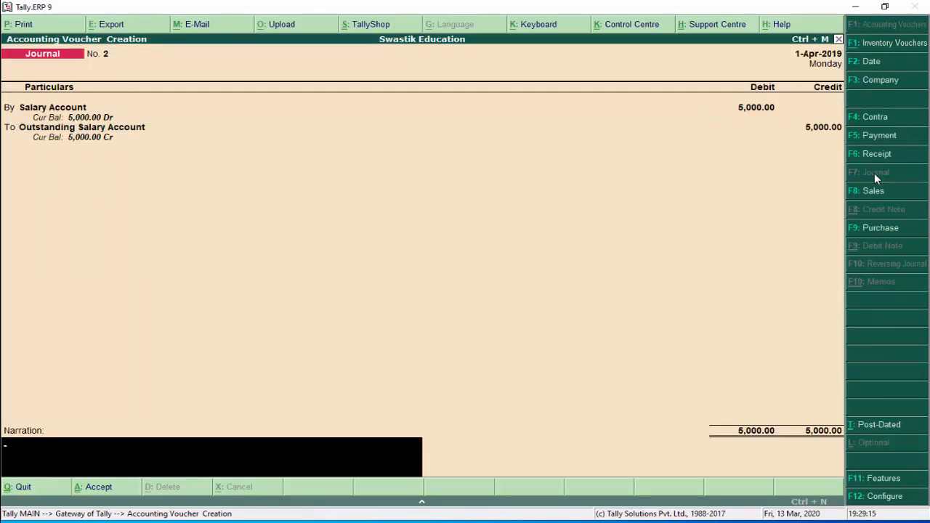
Narrate the journal 'salary due to employees' and save it
type("salary due to employees")
key("Return")
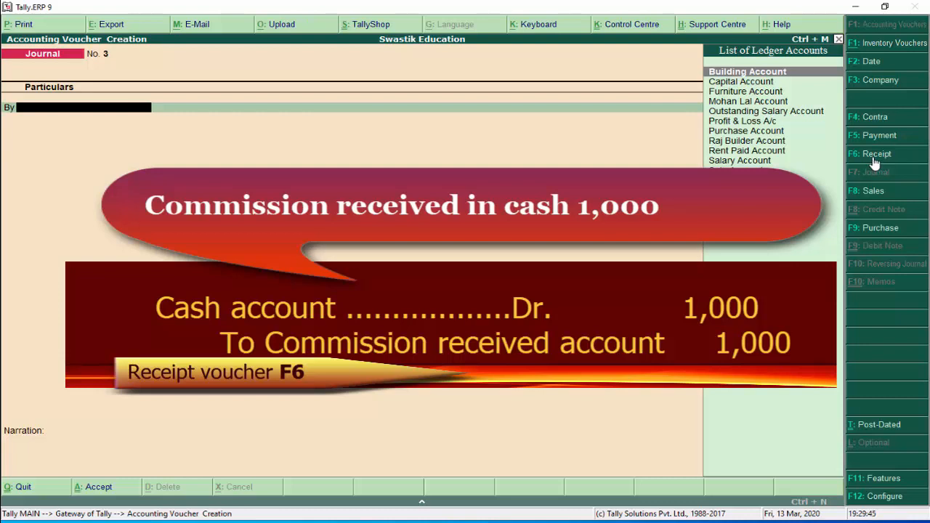
Start Receipt voucher No. 2 into Cash and begin a new 'Commission Received Account' ledger
left_click(875, 161)
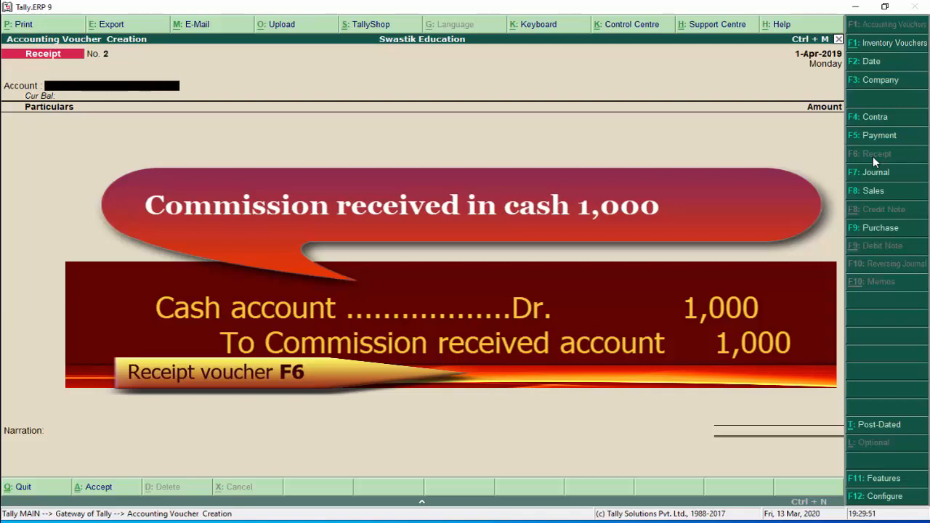
type("C")
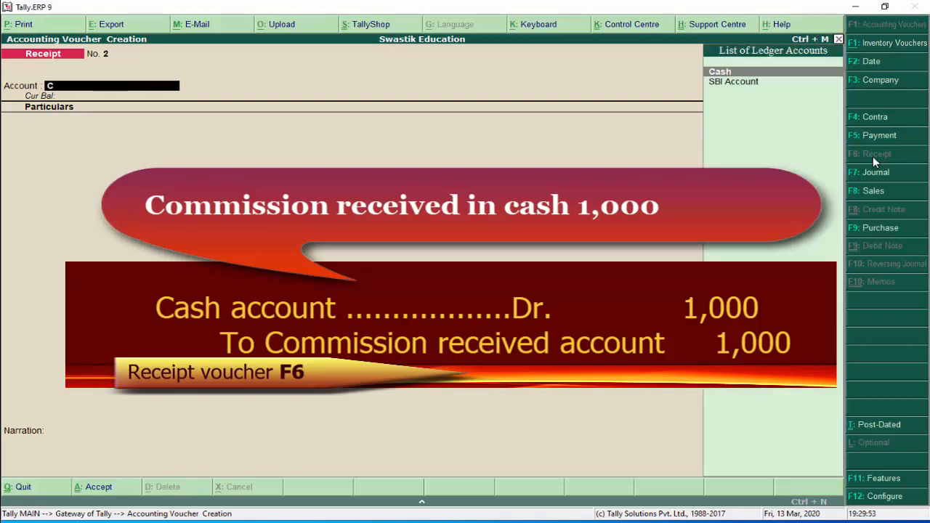
key("Down")
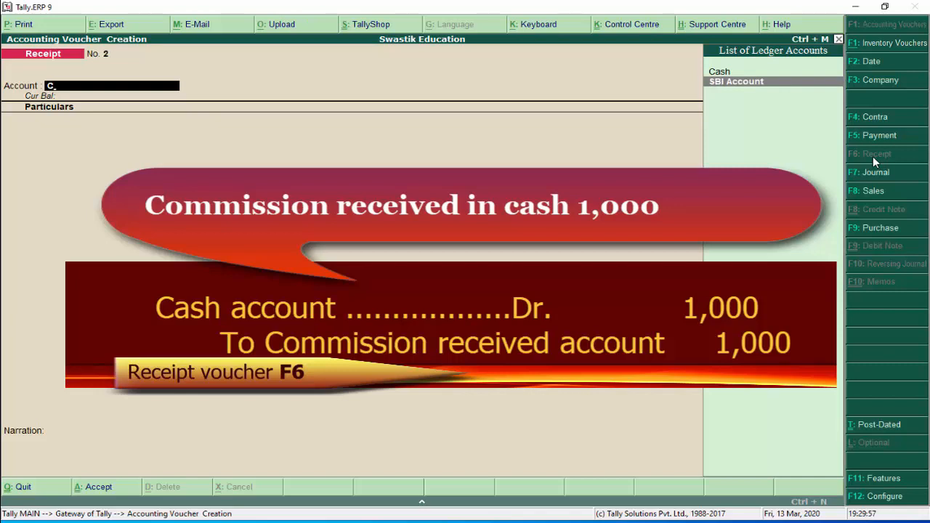
key("Up")
key("Return")
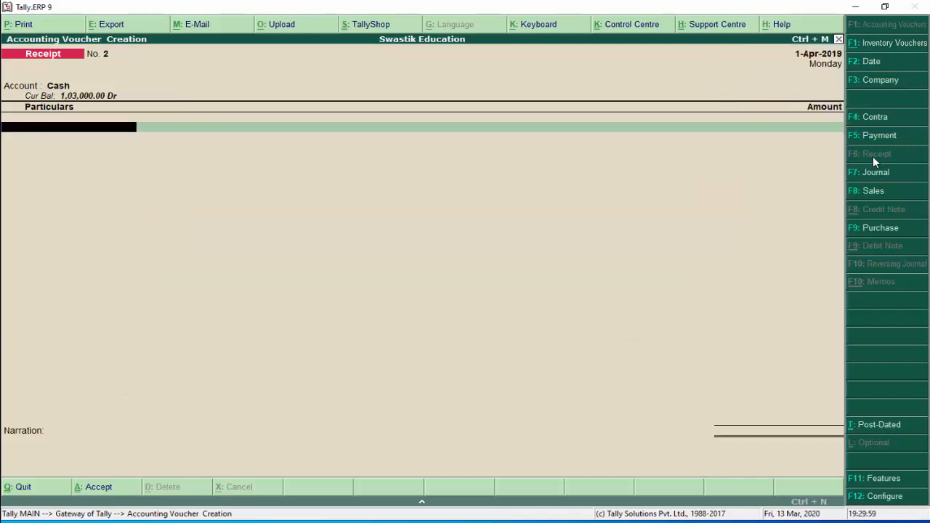
key("alt+c")
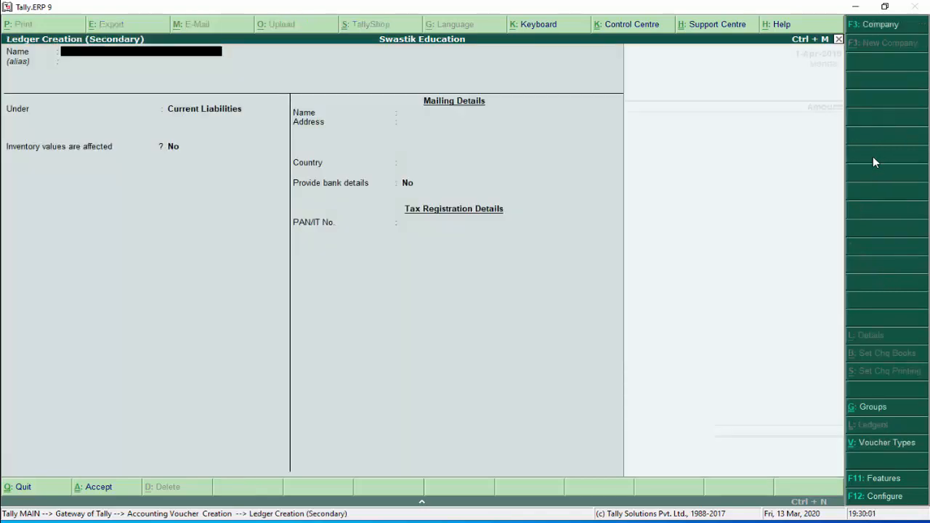
type("Commission Received Account")
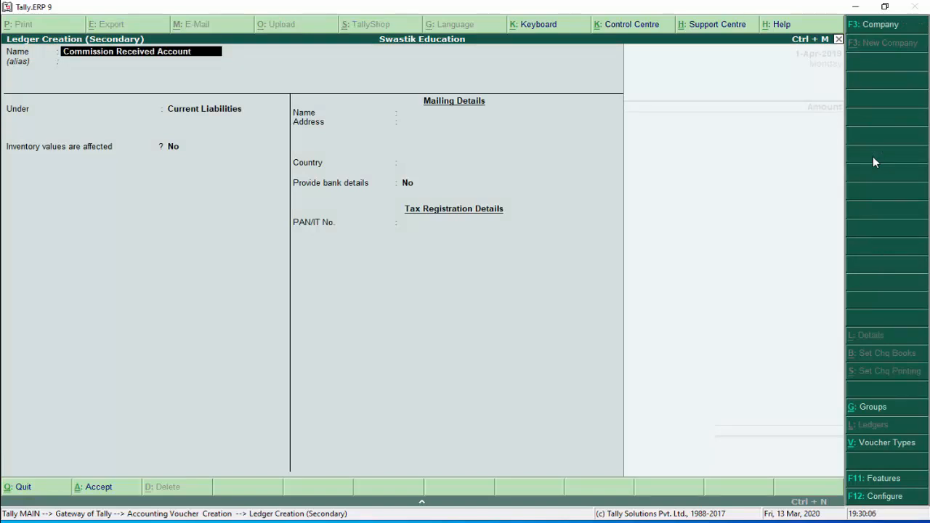
key("Return")
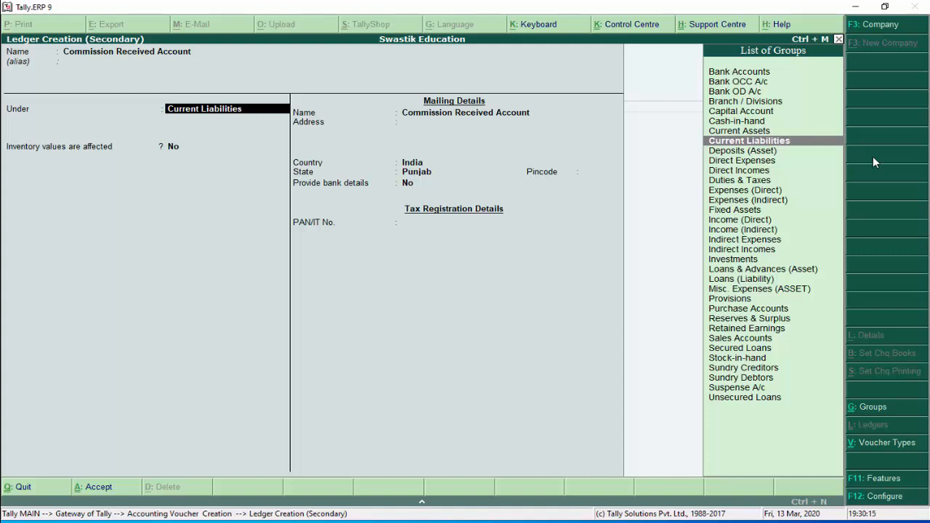
Place Commission Received Account under Indirect Incomes and save the ledger
key("Down")
key("Down")
key("Down")
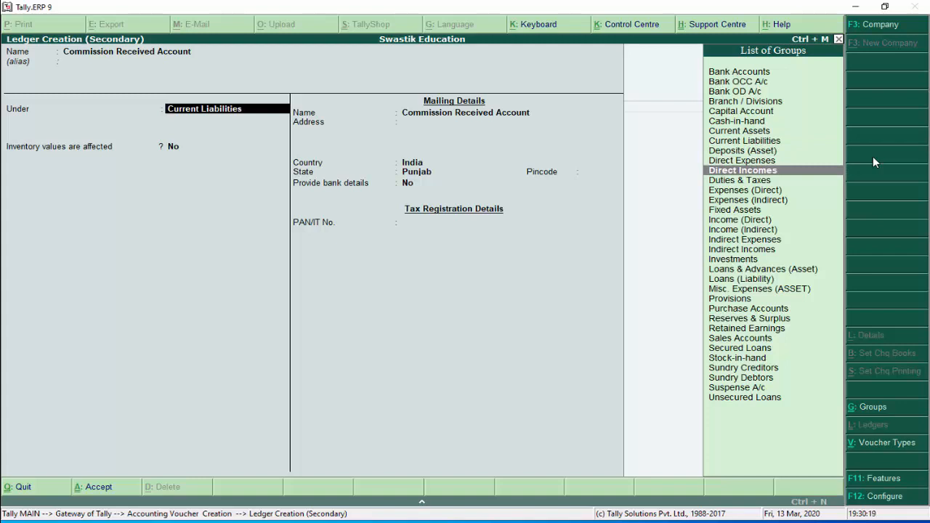
key("Down")
key("Down")
key("Down")
key("Down")
key("Down")
key("Down")
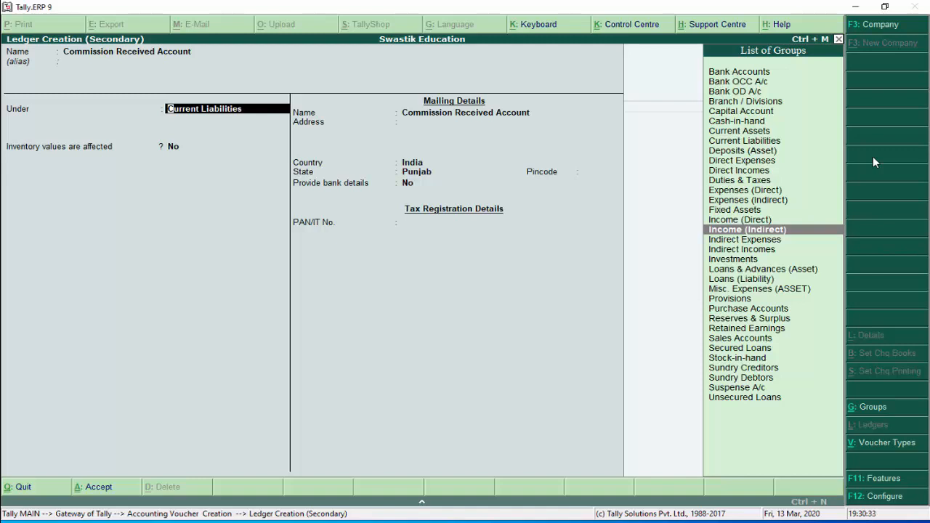
key("Up")
key("Up")
key("Up")
key("Up")
key("Up")
key("Up")
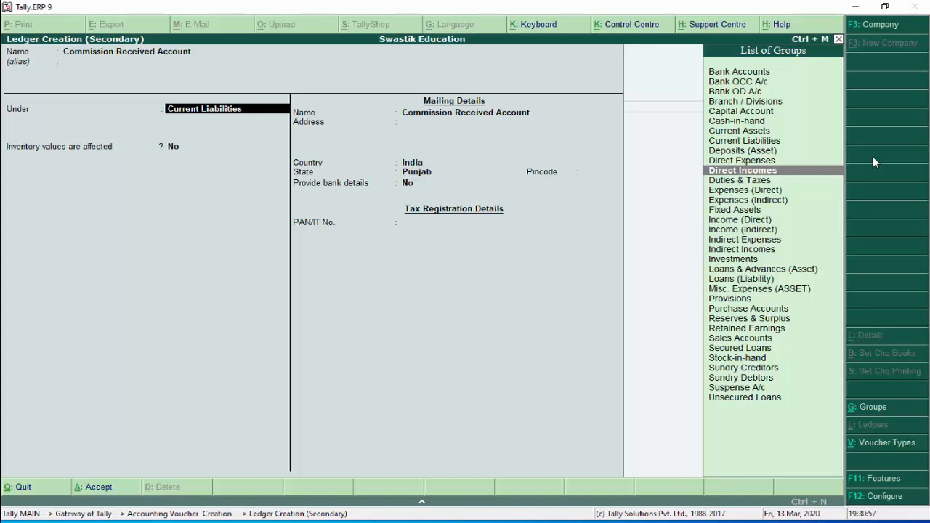
key("Down")
key("Down")
key("Down")
key("Down")
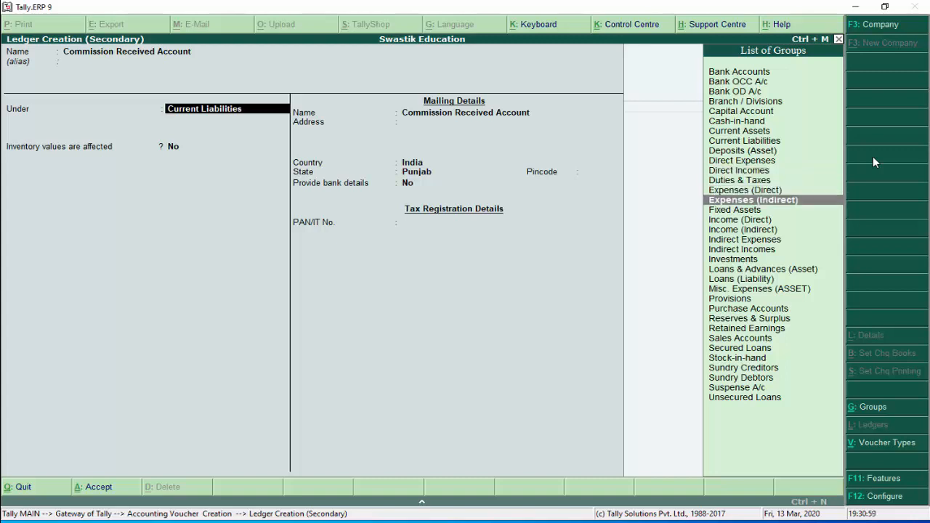
key("Down")
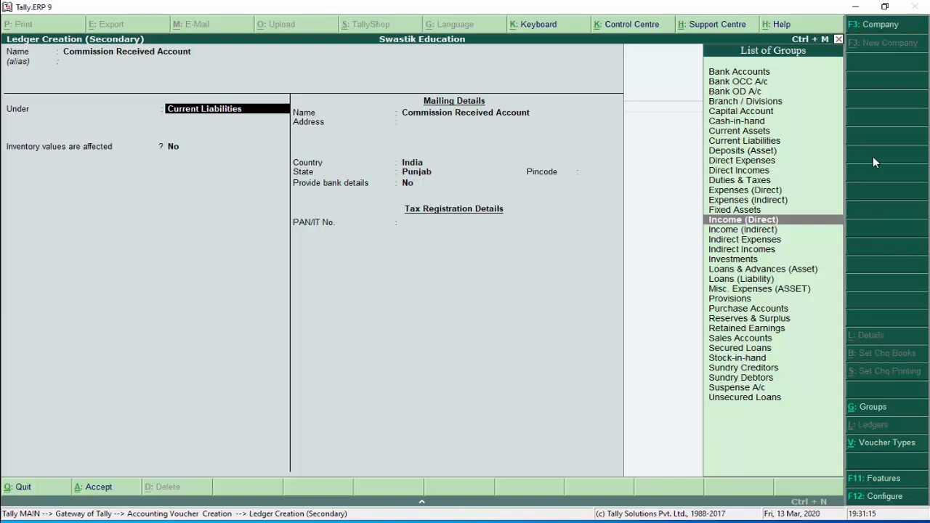
key("Down")
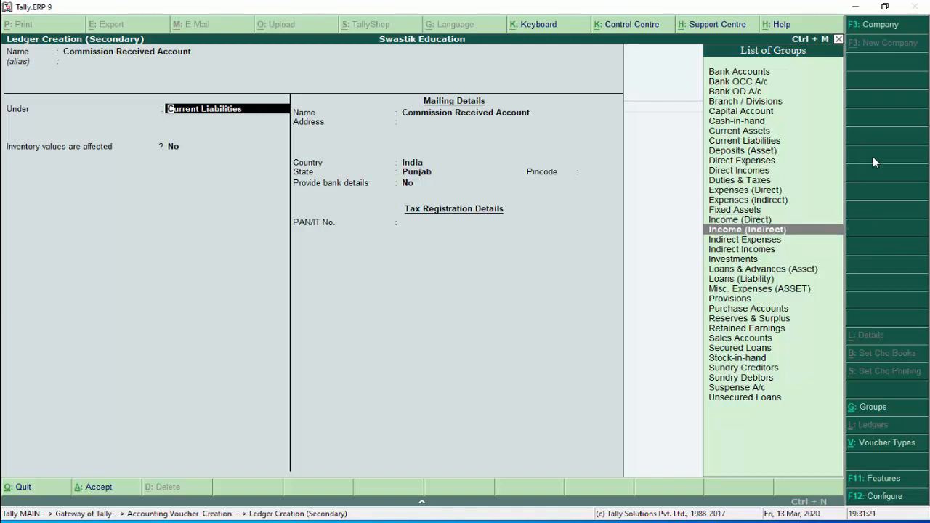
key("Return")
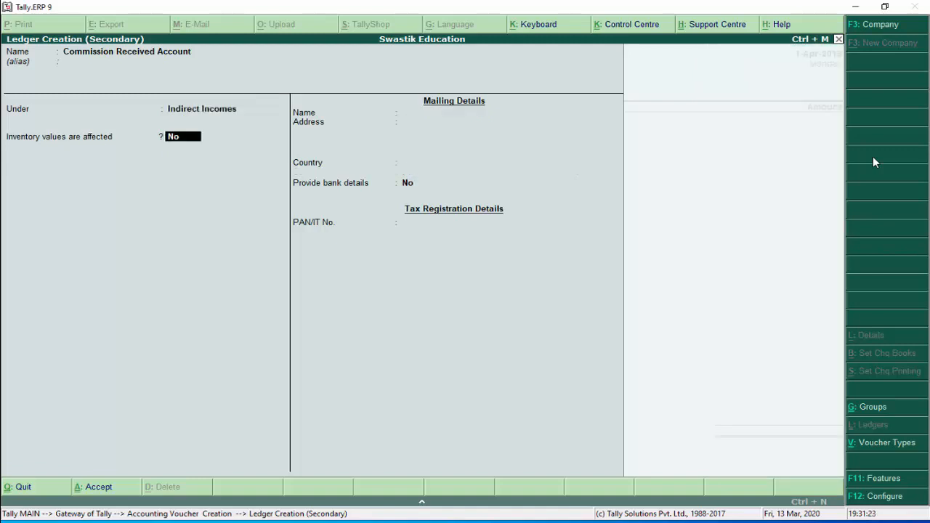
key("Return")
key("Return")
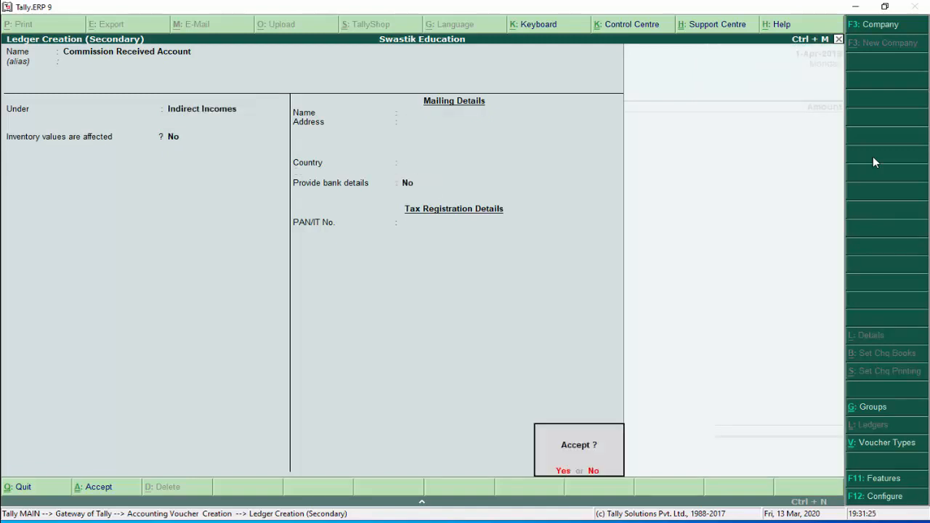
key("Return")
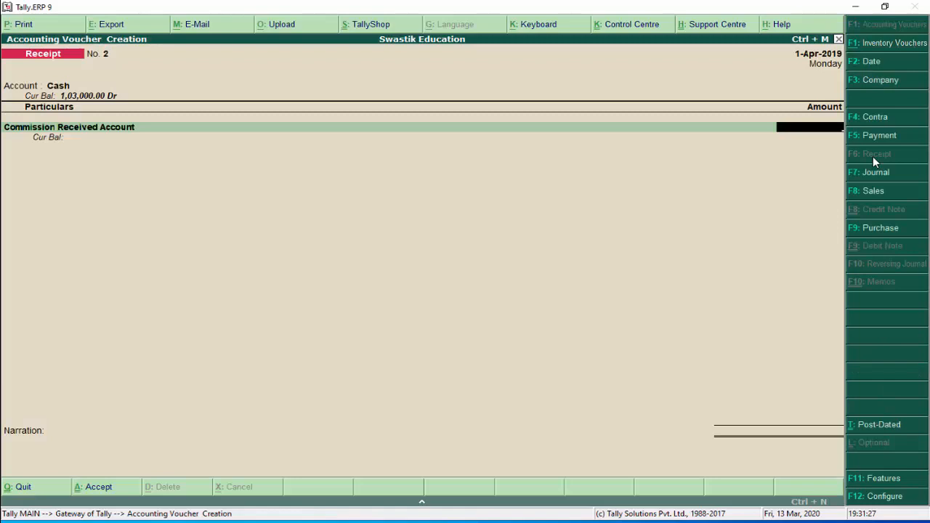
Credit Commission Received Account 1,000 with narration 'commission received in cash'
type("1000")
key("Return")
key("Return")
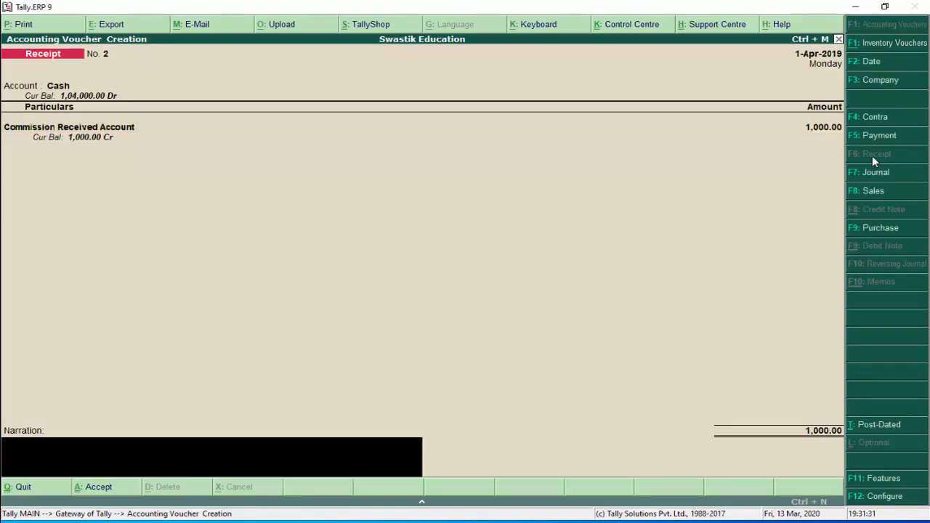
type("commission received in ca")
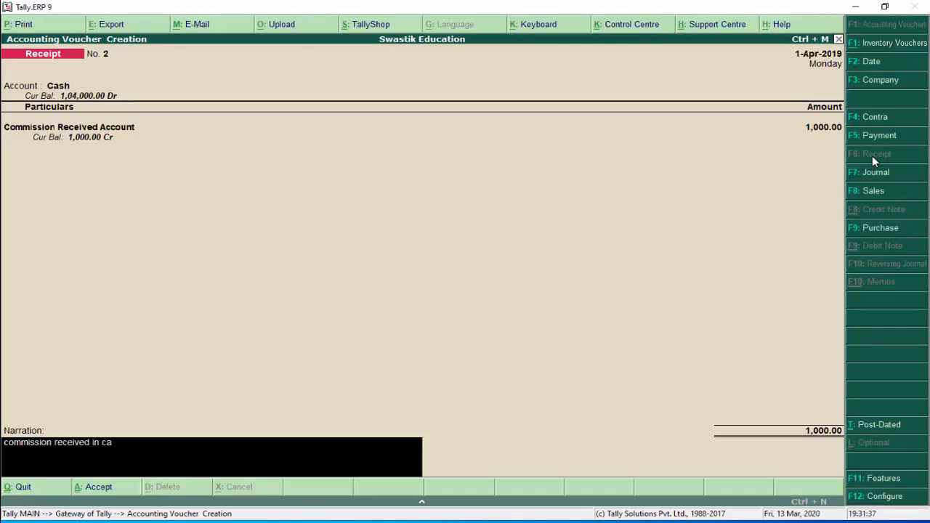
type("sh")
key("Return")
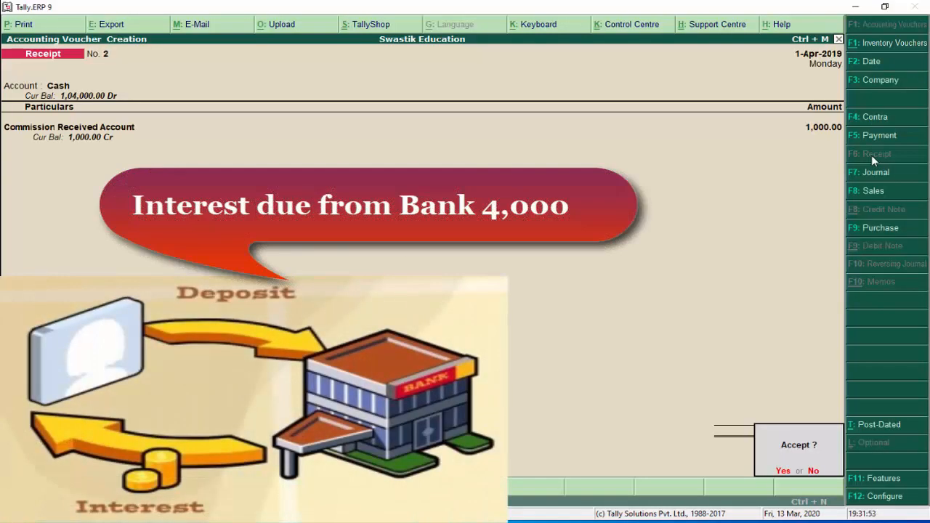
Accept Receipt No. 2 and open a new Journal voucher No. 3
key("Return")
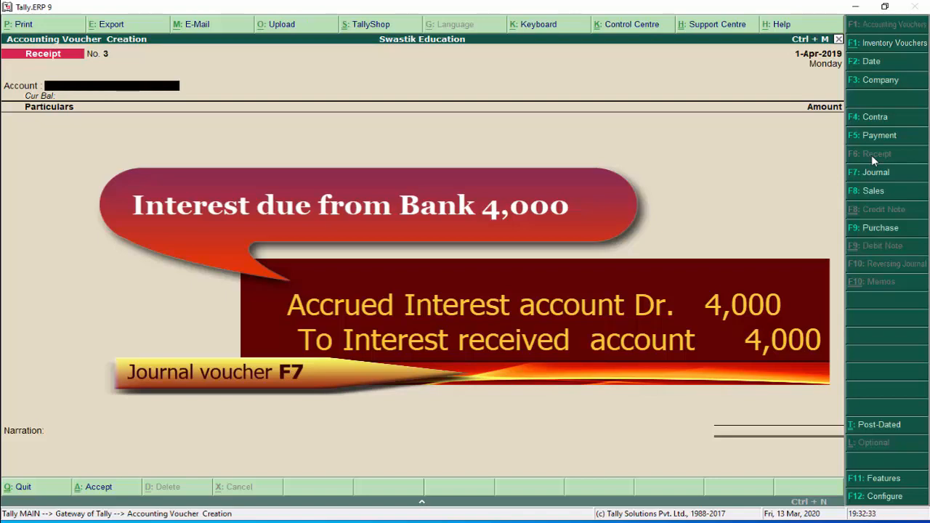
left_click(871, 177)
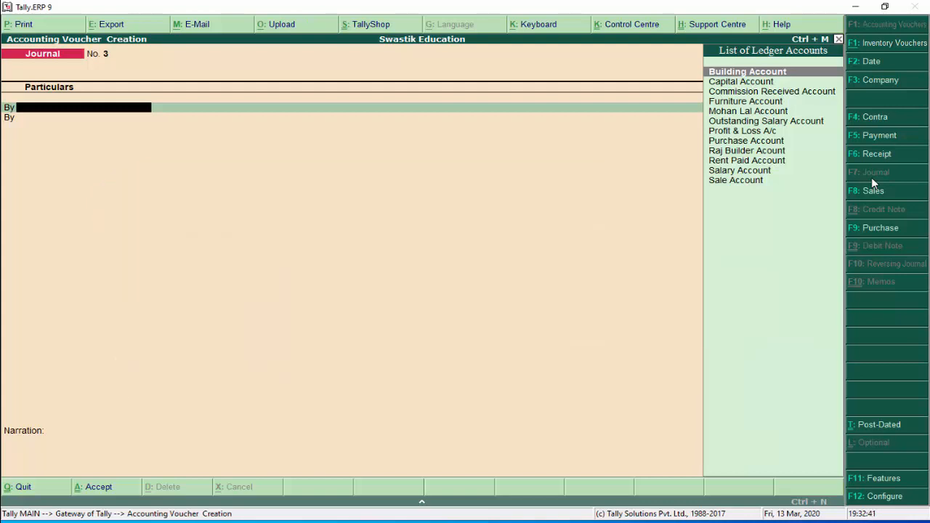
Create a new ledger 'Accrued Interest Account' under Current Assets for the debit line
key("alt+c")
type("Accr")
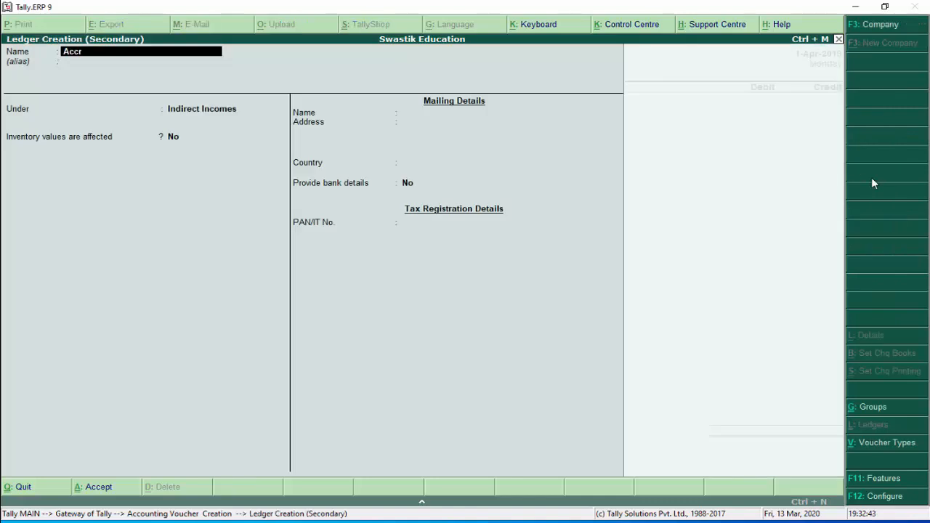
type("ued Interest Account")
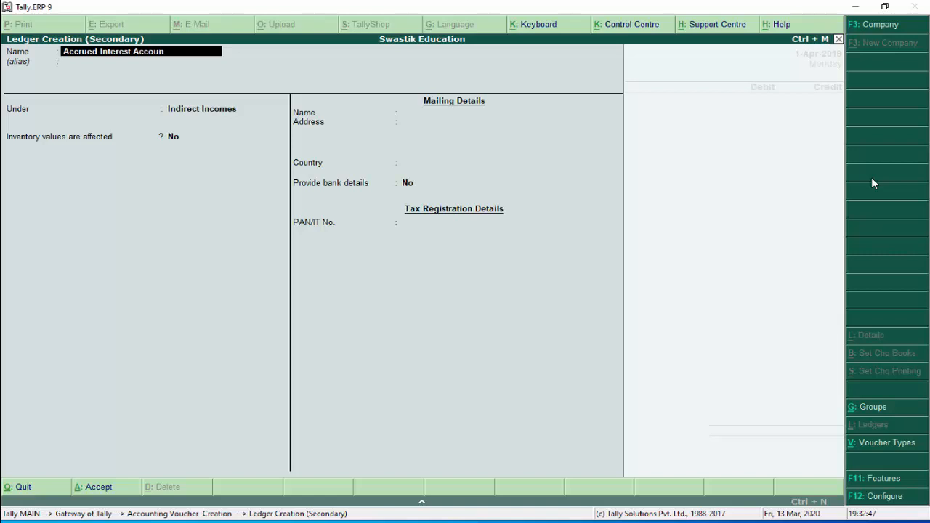
key("Return")
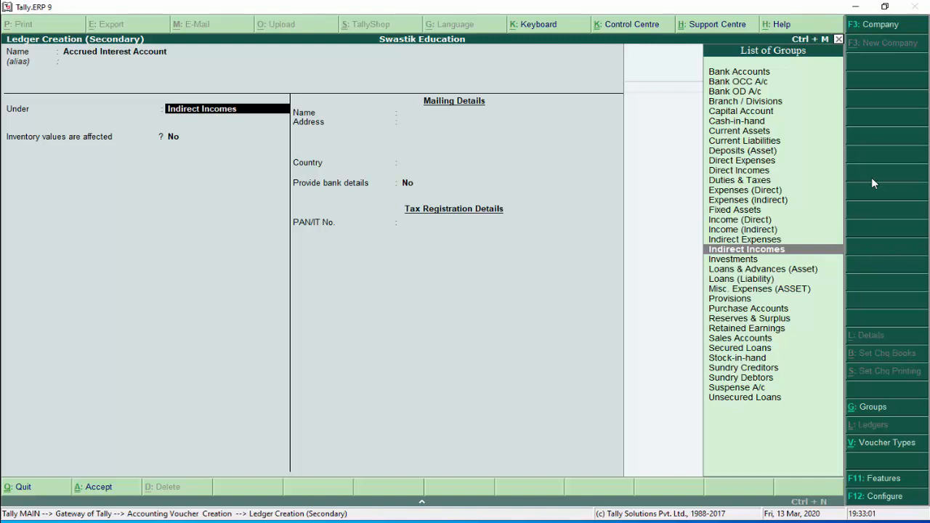
key("Up")
key("Up")
key("Up")
key("Up")
key("Up")
key("Up")
key("Up")
key("Up")
key("Up")
key("Up")
key("Up")
key("Up")
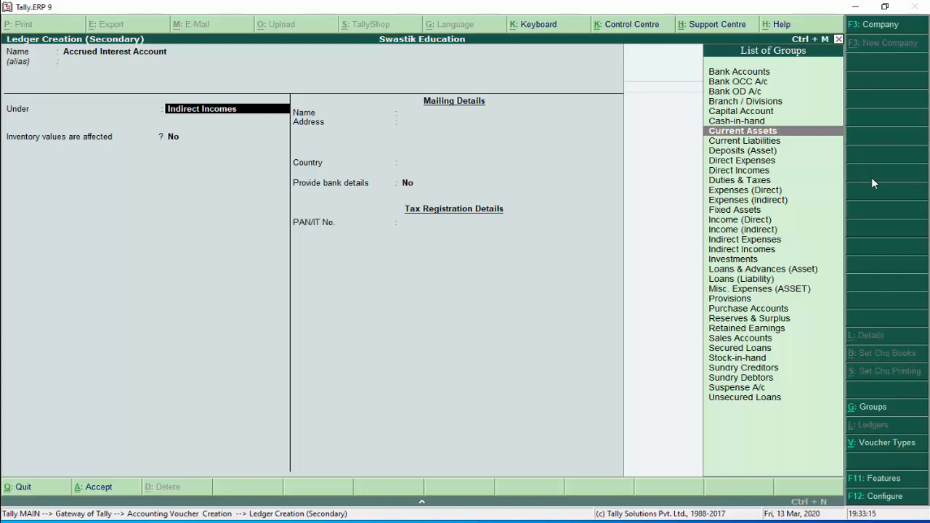
key("Return")
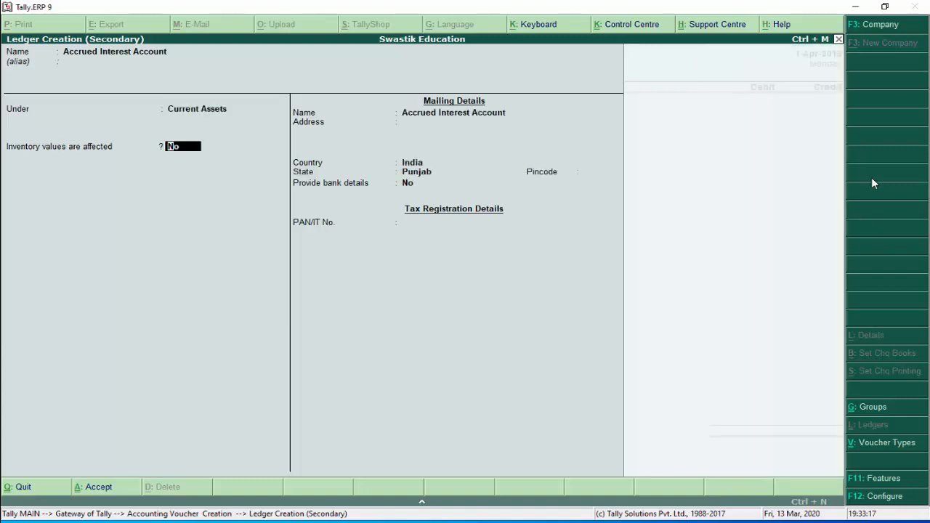
key("Return")
key("Return")
key("Return")
key("Return")
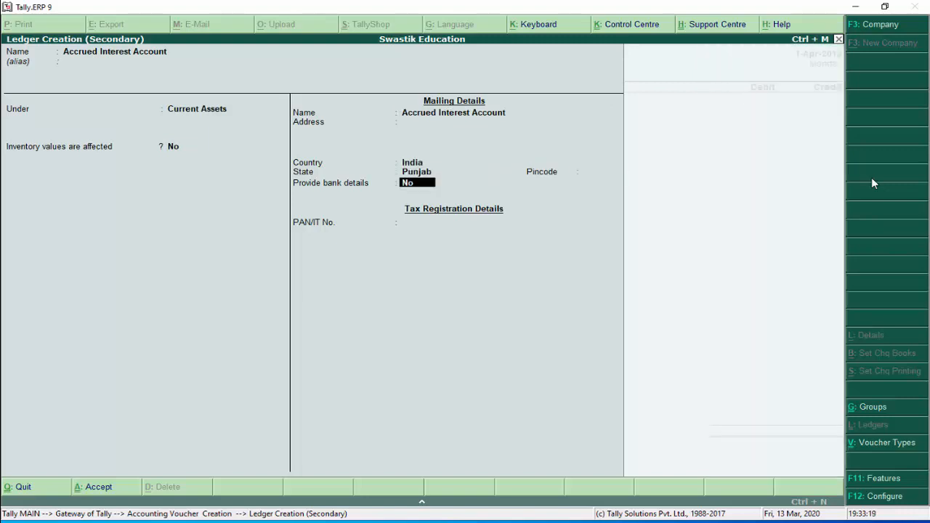
key("Return")
key("Return")
key("Return")
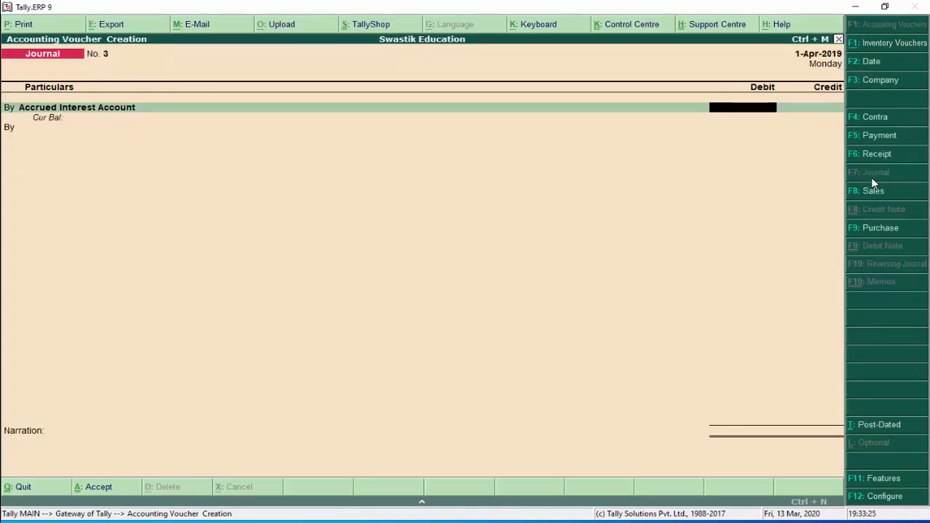
Enter 4,000 as the Accrued Interest Account debit and begin the credit line
type("4,000")
key("Return")
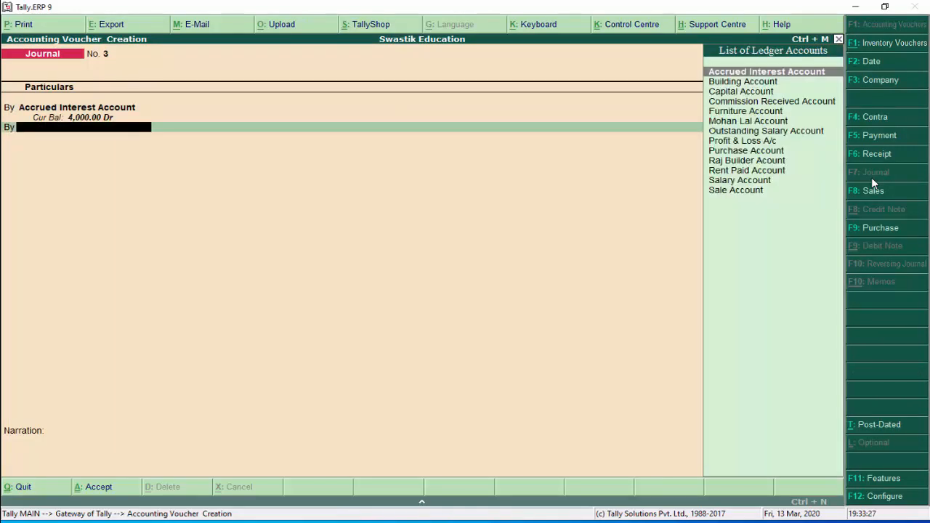
key("BackSpace")
type("t")
key("Return")
Create and save a new 'Interest Received Account' ledger under Indirect Incomes
key("alt+c")
type("Interest")
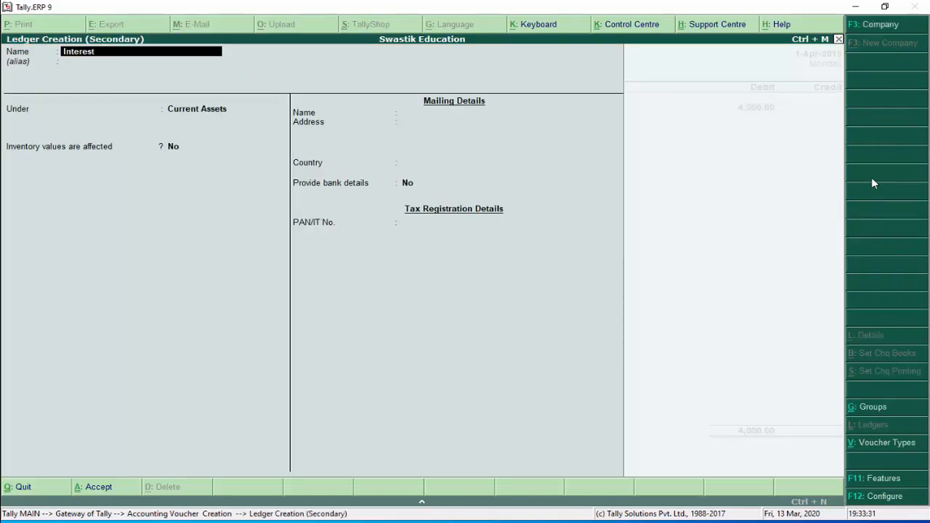
type(" Received Account")
key("Return")
key("Return")
type("In")
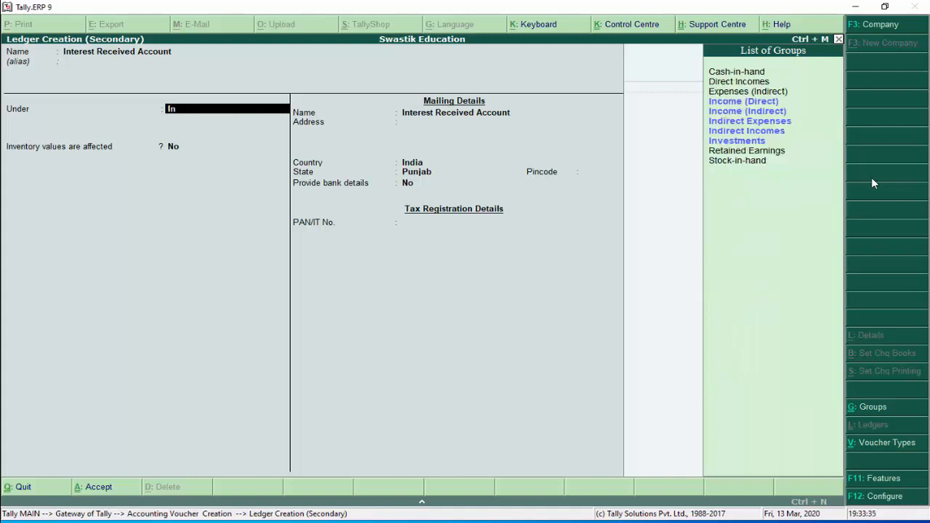
key("Down")
key("Down")
key("Down")
key("Down")
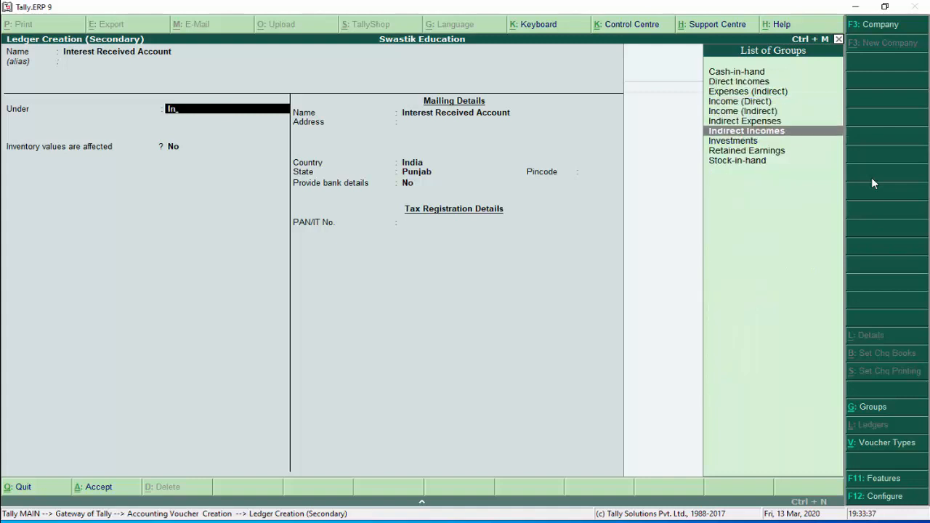
key("Return")
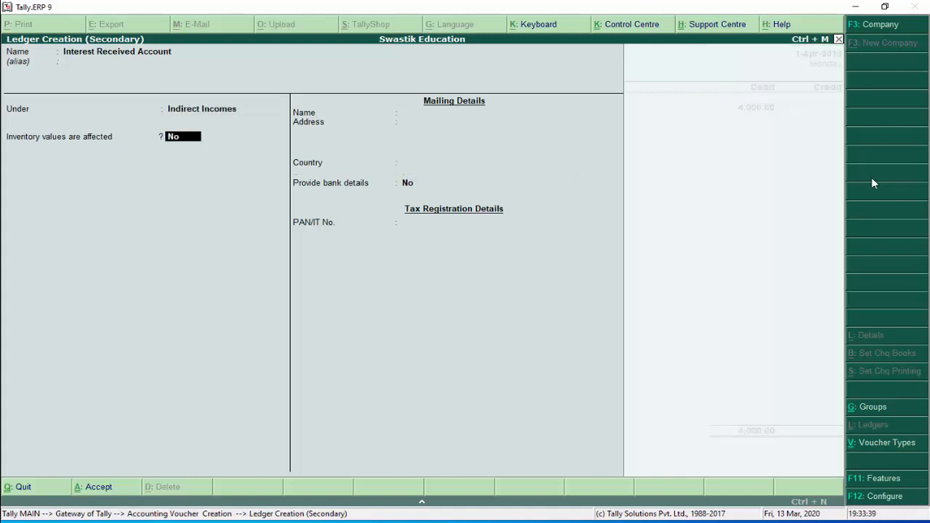
key("Return")
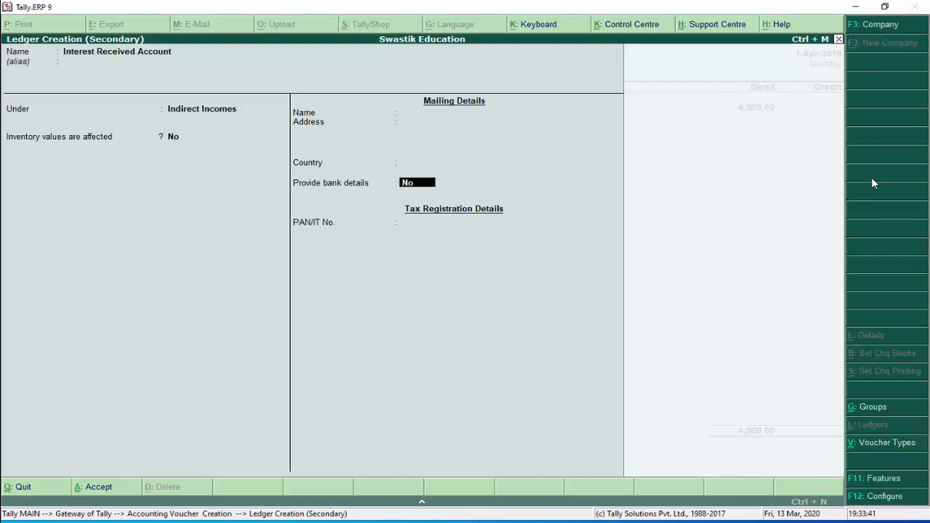
key("Return")
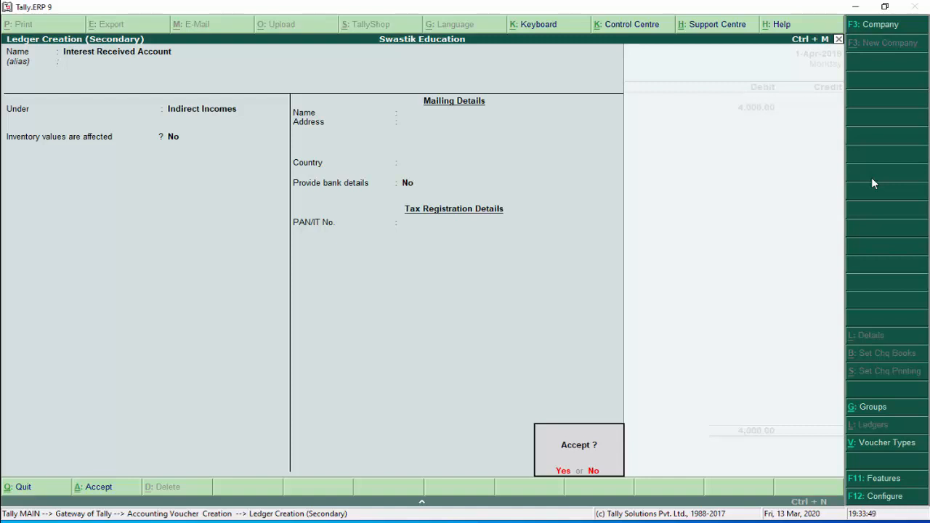
key("Return")
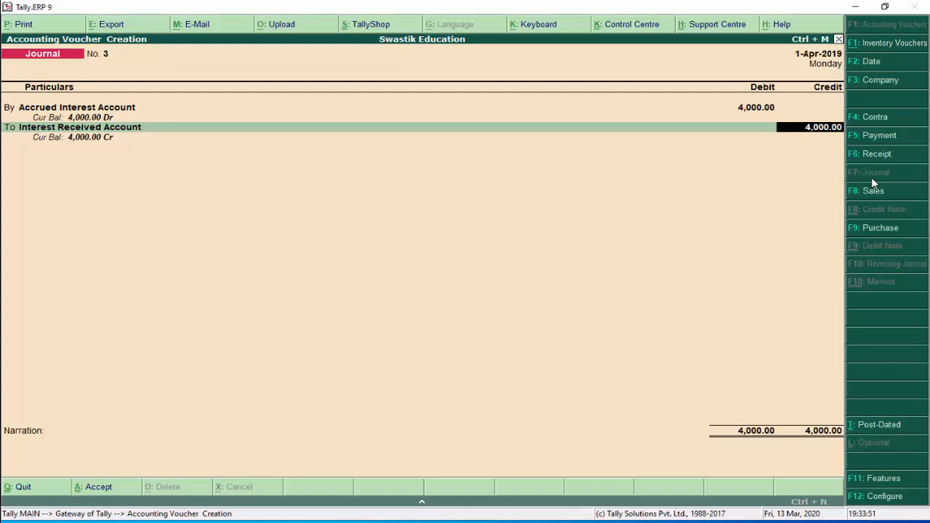
Add the narration 'interest due from bank,' and save Journal No. 3
key("Return")
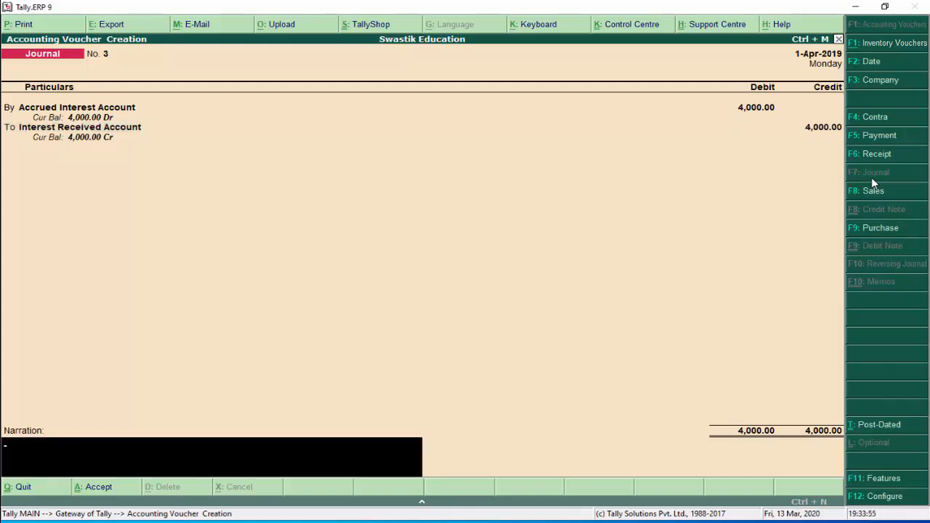
type("interest due from bank,")
key("Return")
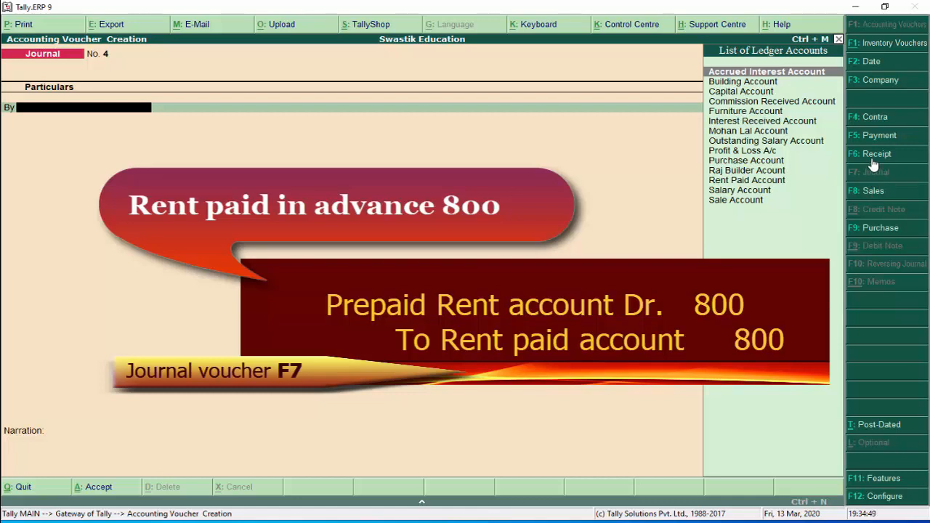
Create a new ledger 'Prepaid Rent Account' under Current Assets
key("alt+c")
type("R\\")
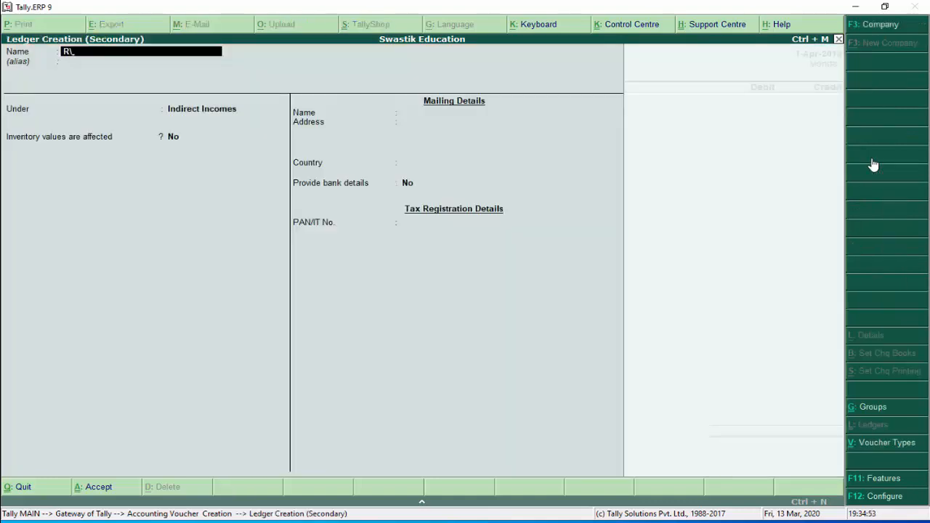
key("BackSpace")
key("BackSpace")
type("Prepaid R")
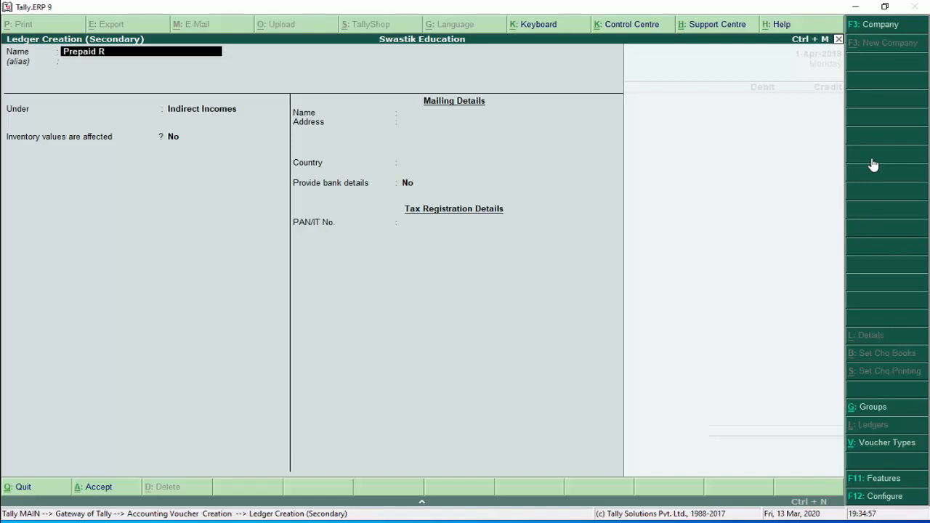
type("ent Account")
key("Return")
key("Return")
type("Cu")
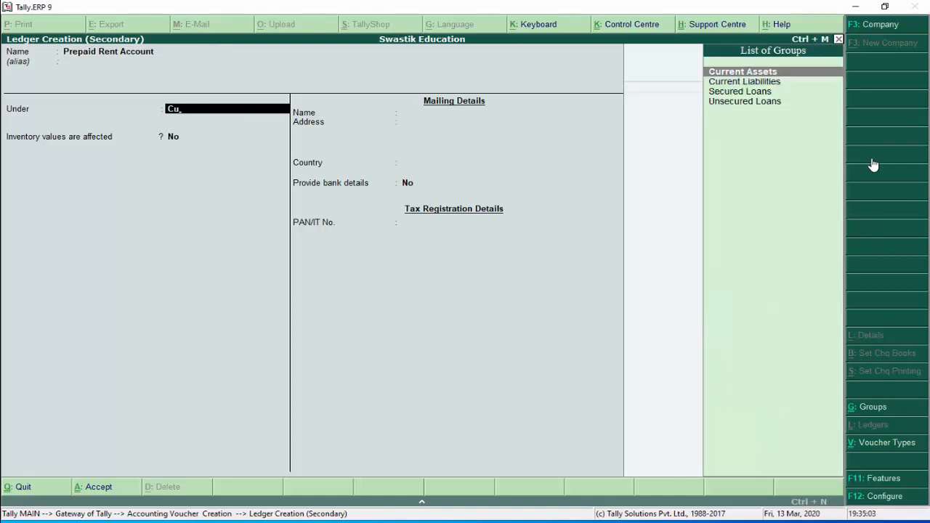
key("Return")
key("Return")
key("Return")
key("Return")
key("Return")
key("Return")
key("Return")
key("Return")
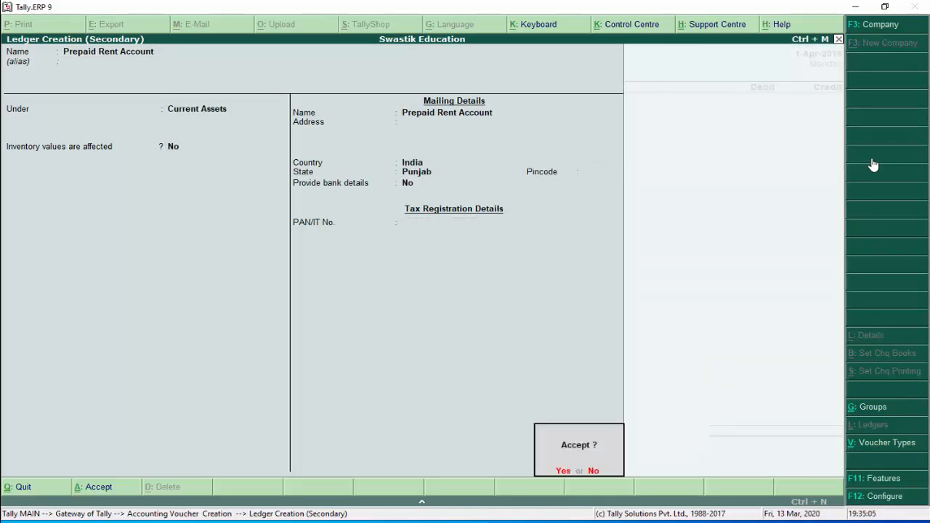
key("Return")
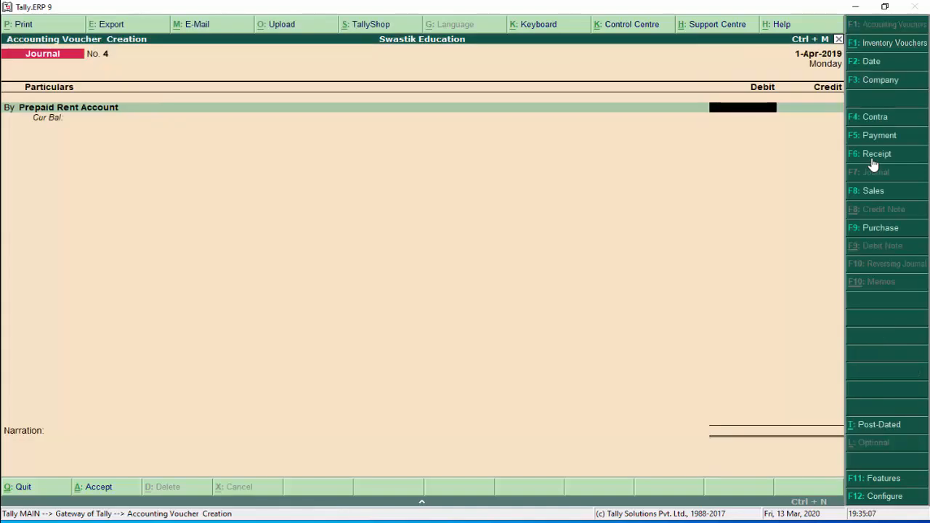
Debit Prepaid Rent Account 800 and credit Rent Paid Account
type("800")
key("Return")
key("Return")
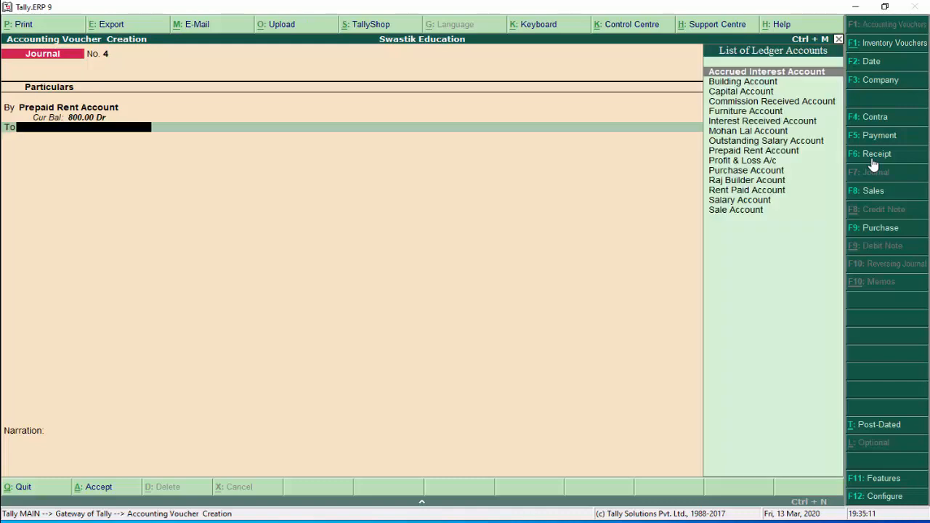
type("Ren")
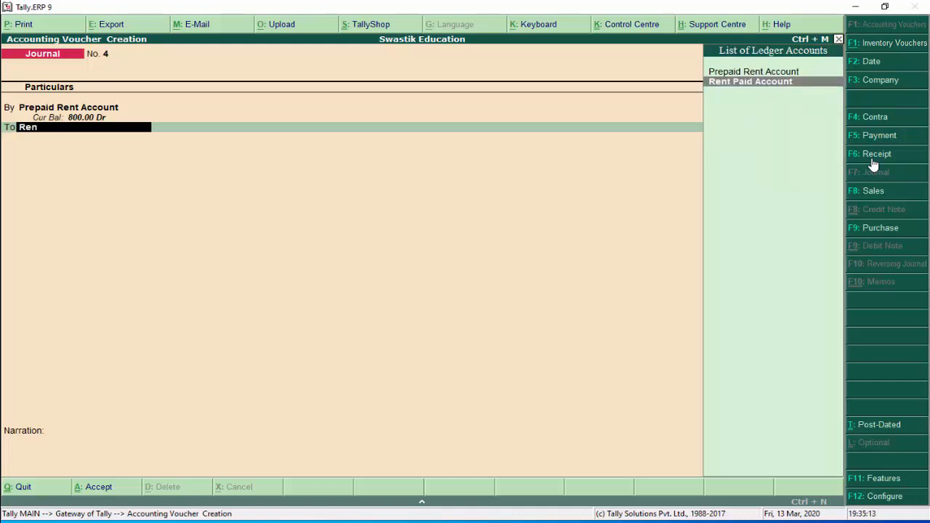
key("Return")
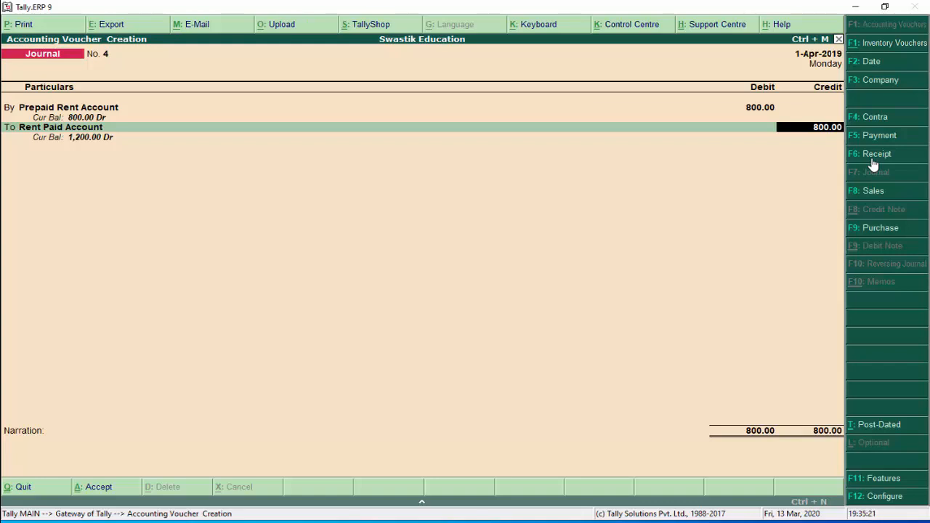
Add the narration 'rent paid in advance' and save Journal No. 4
key("Return")
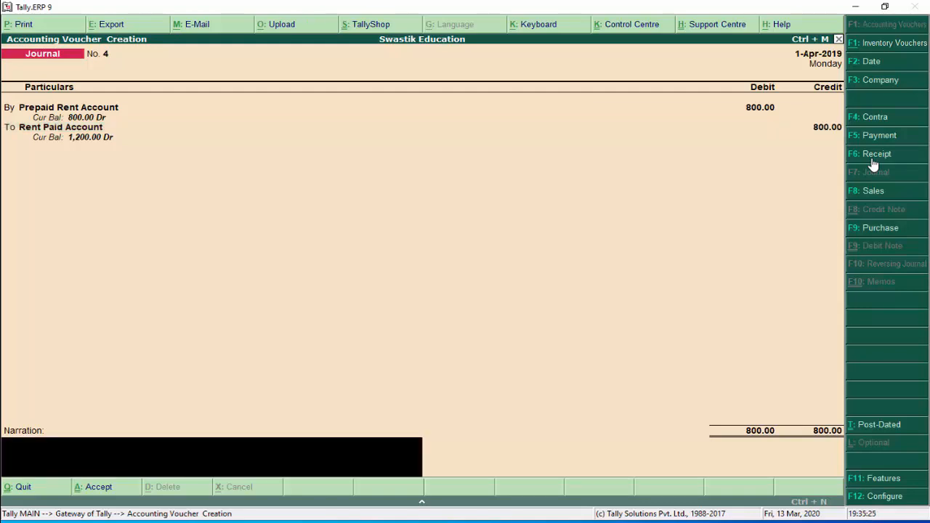
type("rent paid in advance")
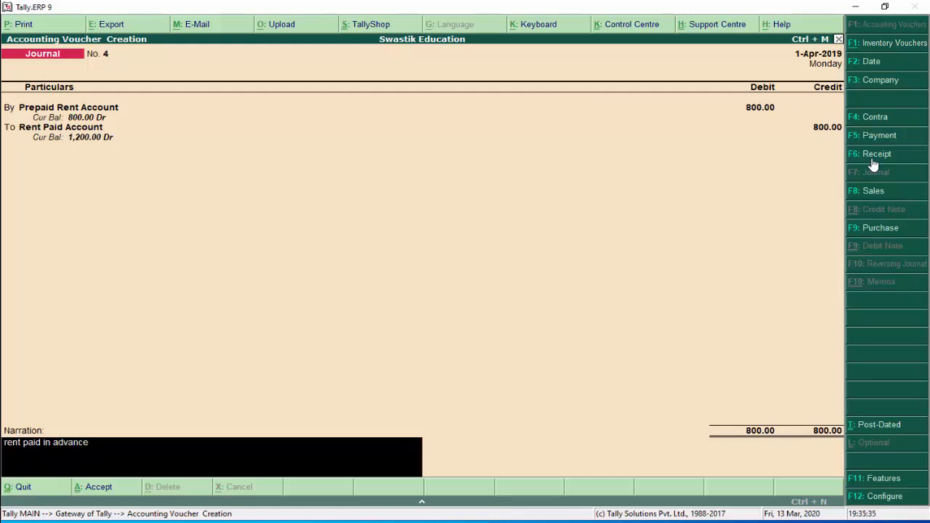
key("Return")
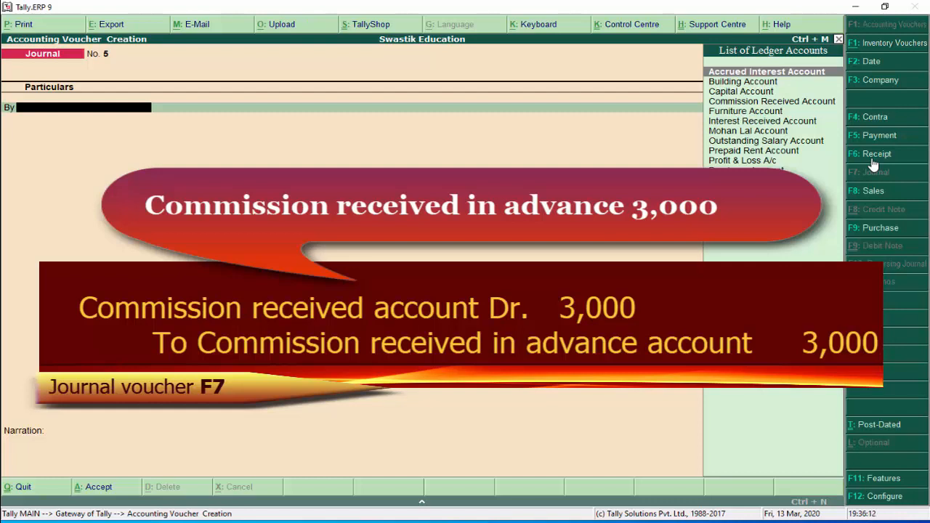
Debit Commission Received Account 3,000 and begin the credit line
type("co")
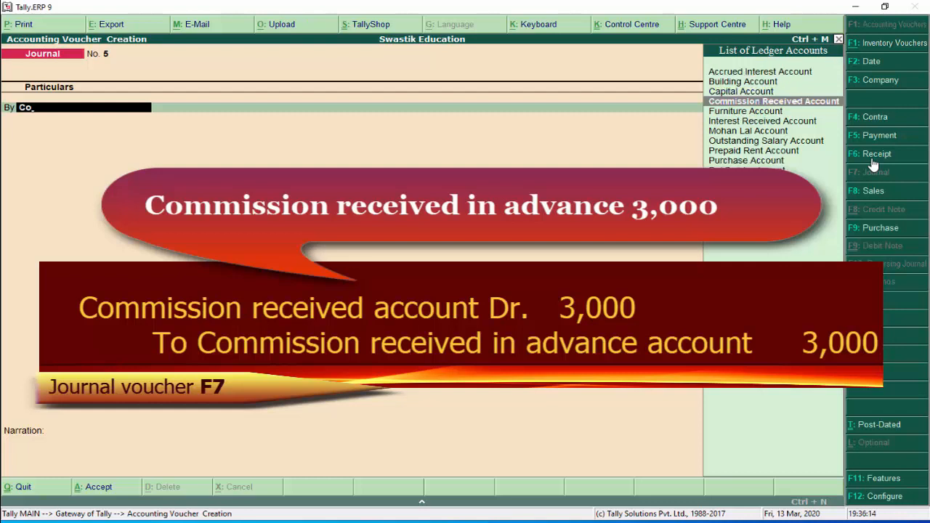
key("Return")
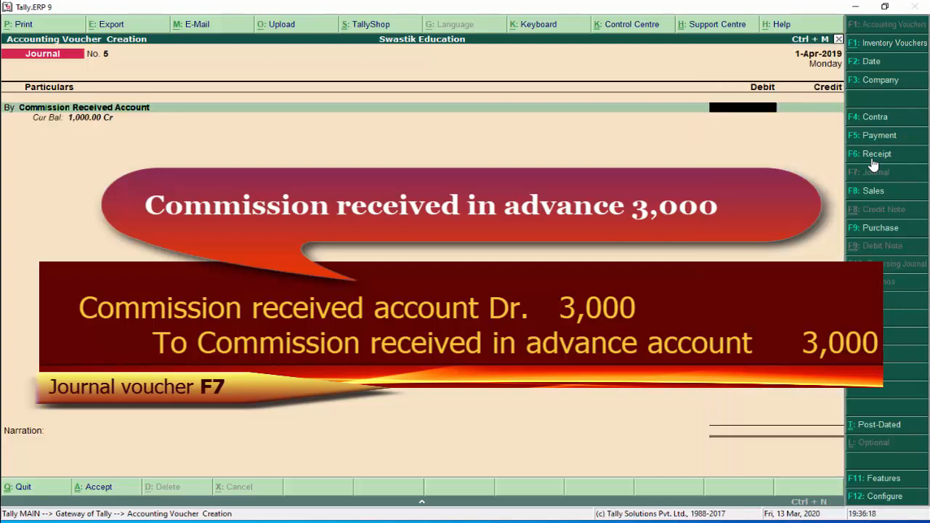
type("3000")
key("Return")
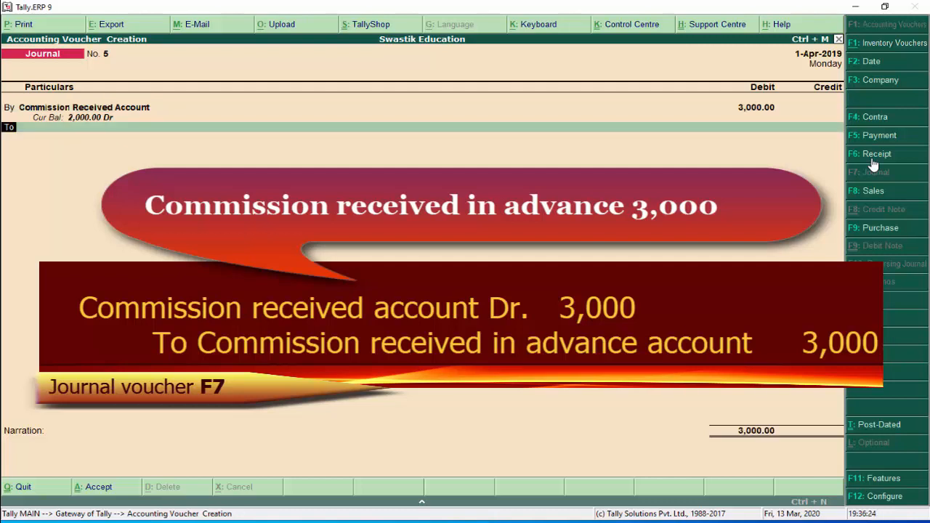
key("Return")
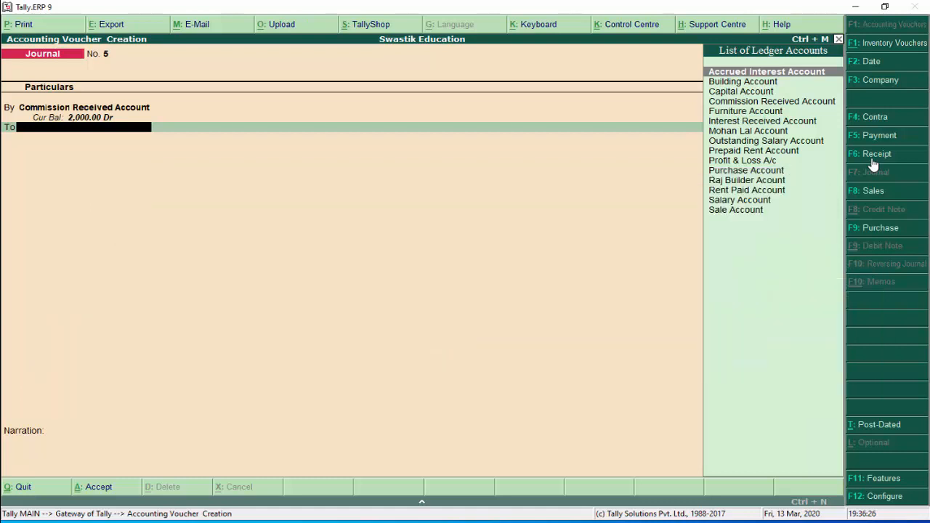
Create a new ledger 'Commission Received in Advance Account' under Current Liabilities
key("alt+c")
type("Co")
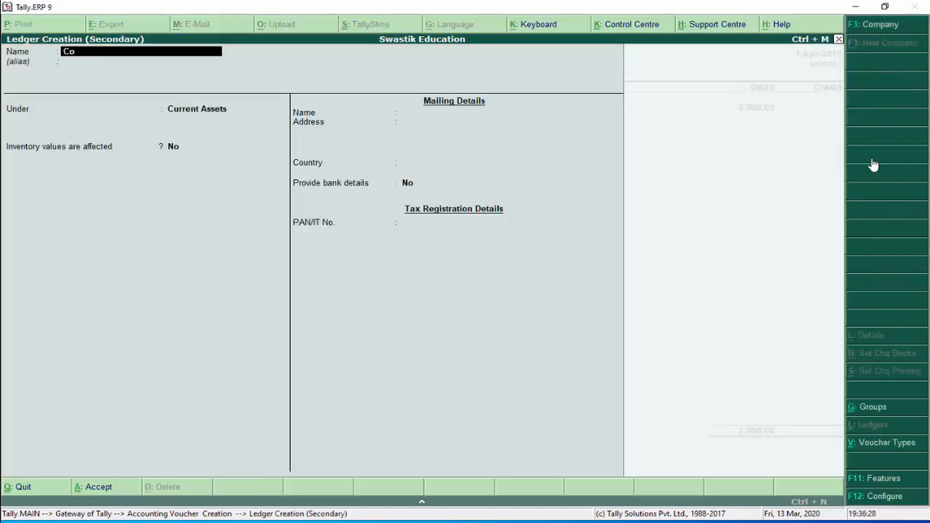
type("mmission Received in Advance")
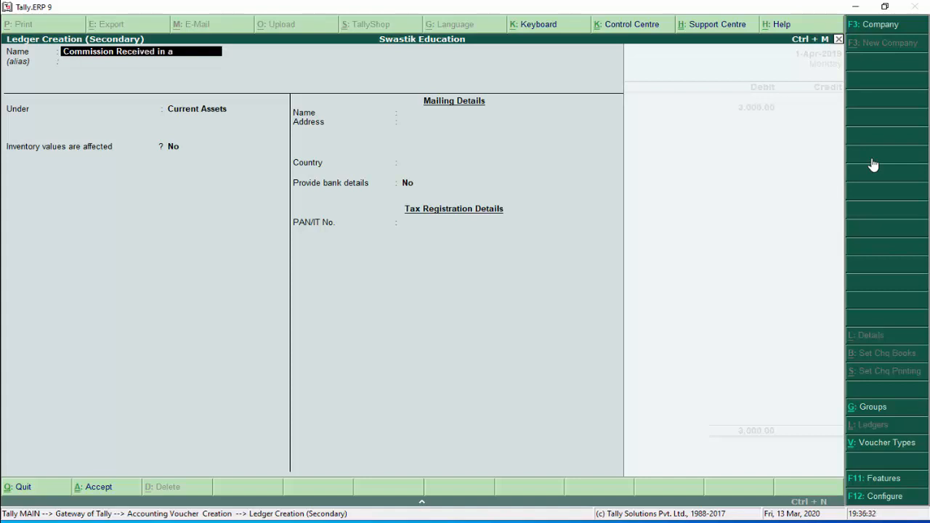
type(" Account")
key("Return")
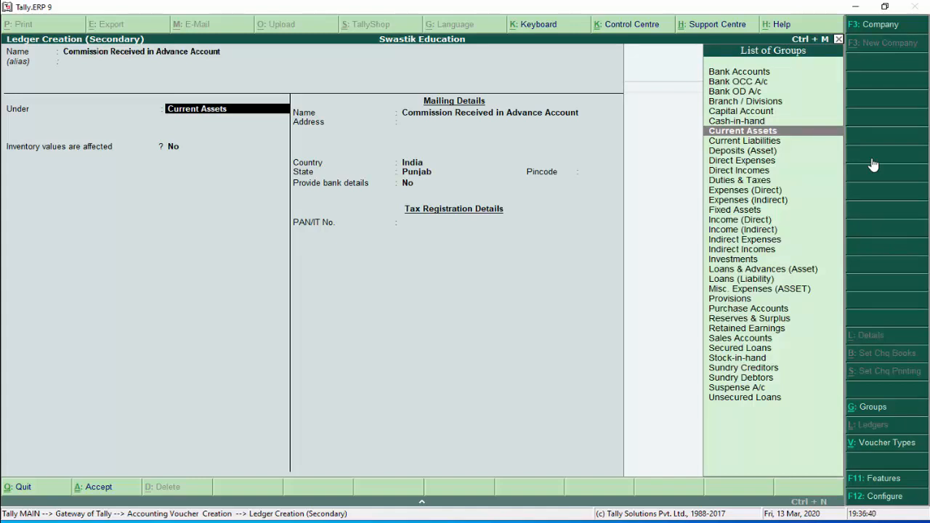
key("Down")
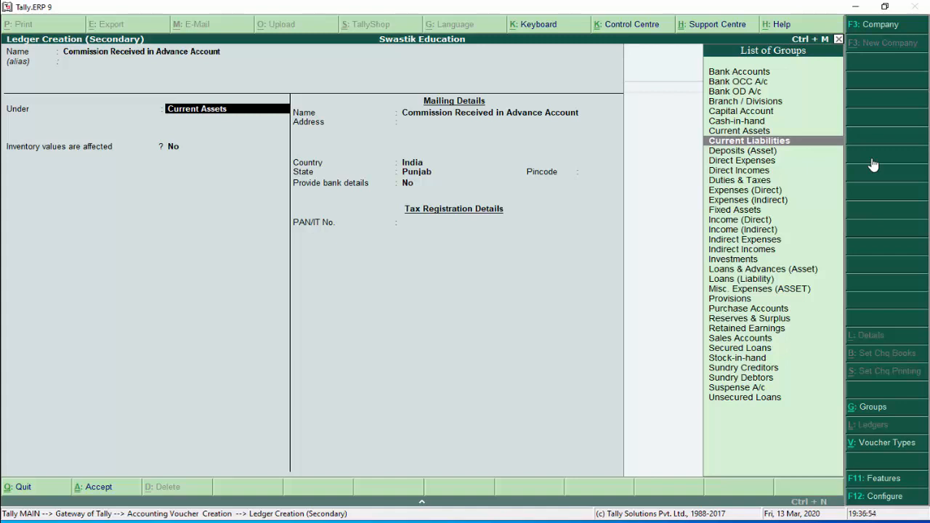
key("Return")
key("Return")
key("Return")
key("Return")
key("Return")
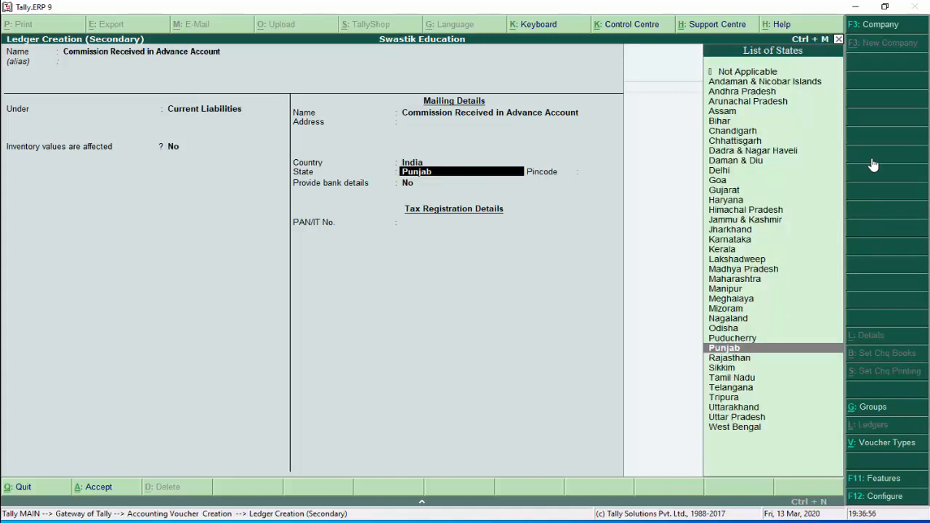
key("Return")
key("Return")
key("Return")
key("Return")
key("Return")
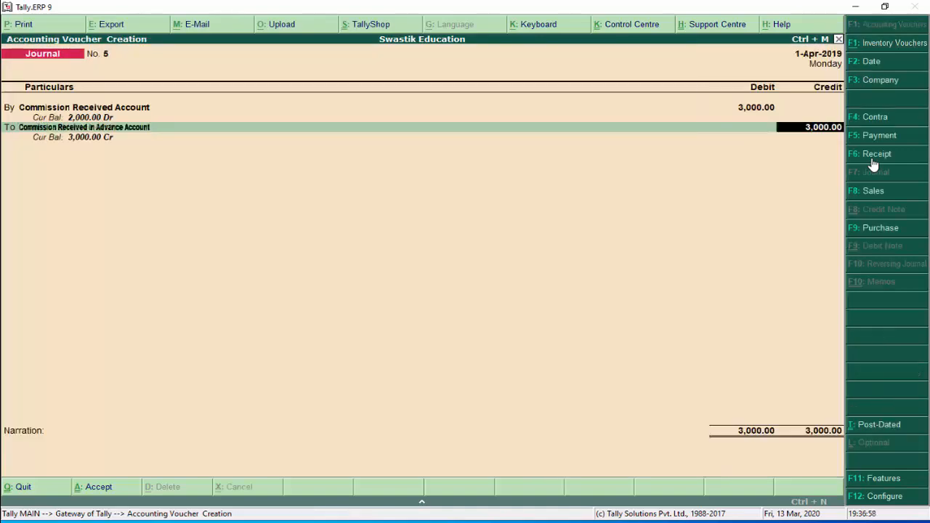
key("Return")
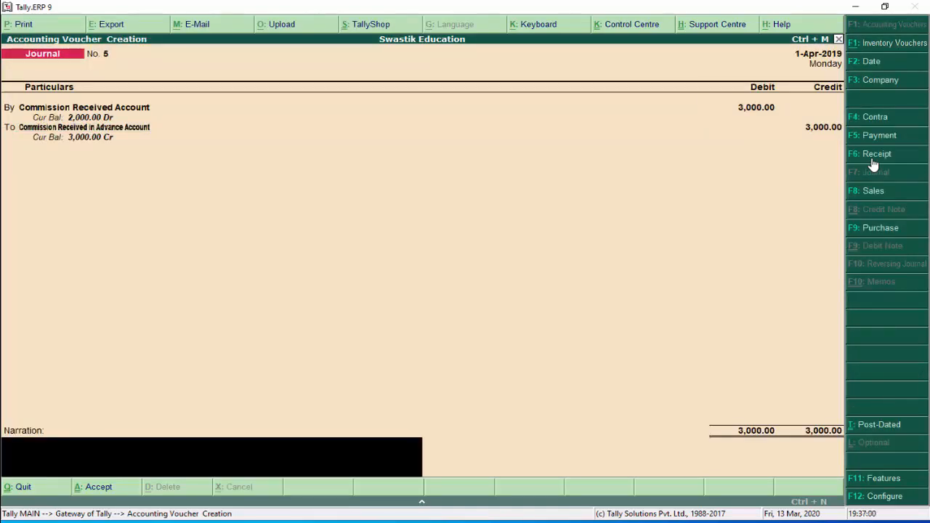
Add the narration 'commission received in advance' and save Journal No. 5
type("commission received in")
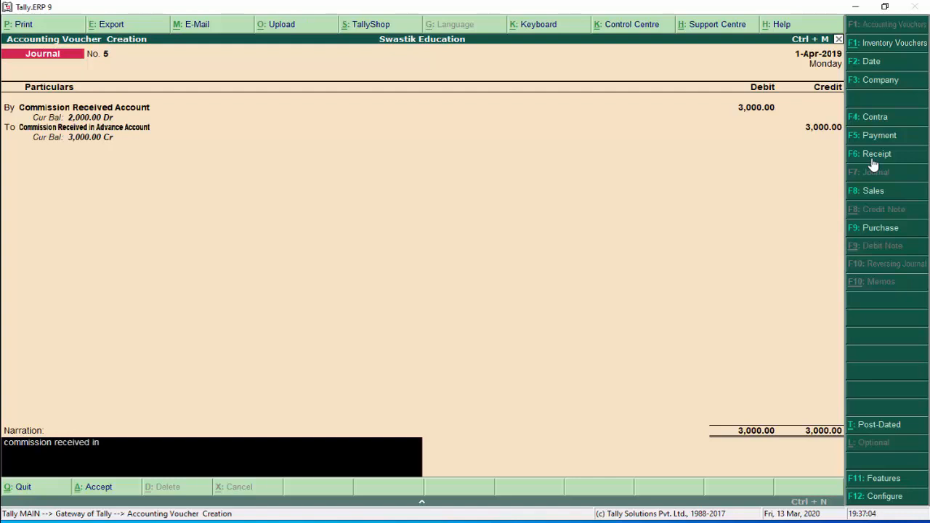
type(" advance")
key("Return")
key("Return")
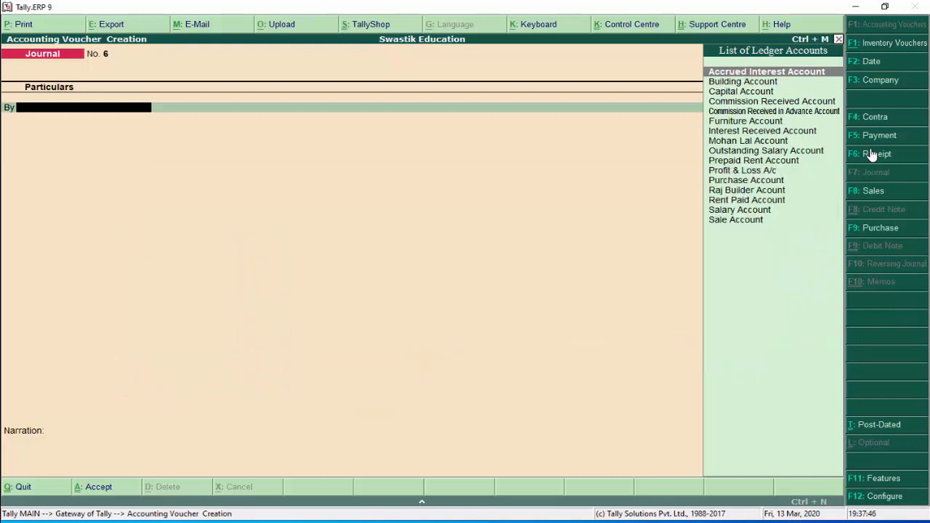
Create ledger 'Deprecation Account' under Indirect Expenses as the debit line of Journal No. 6
key("alt+c")
type("De")
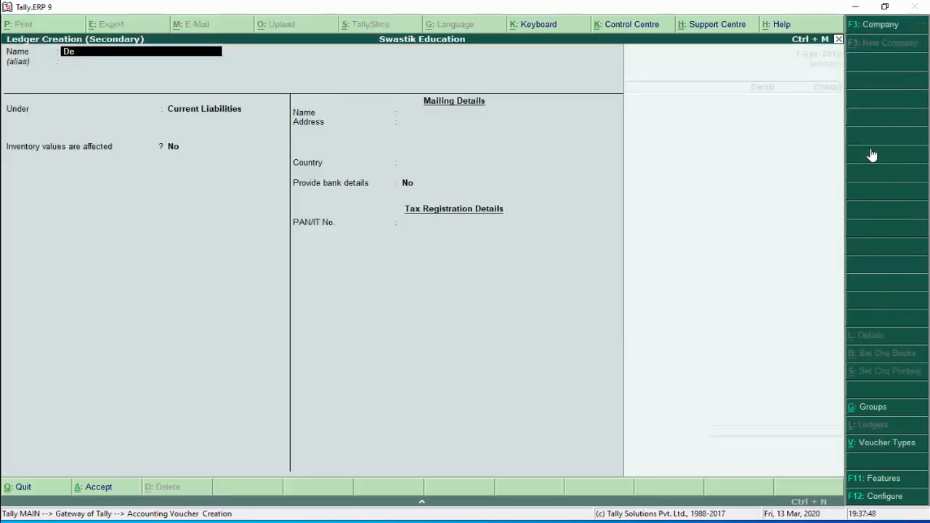
type("pre")
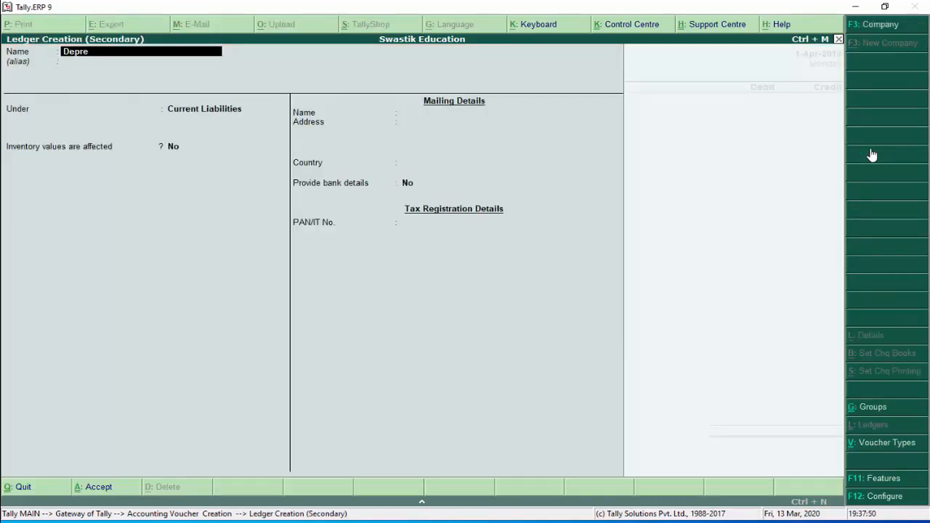
type("cation Accoun")
key("Return")
key("Return")
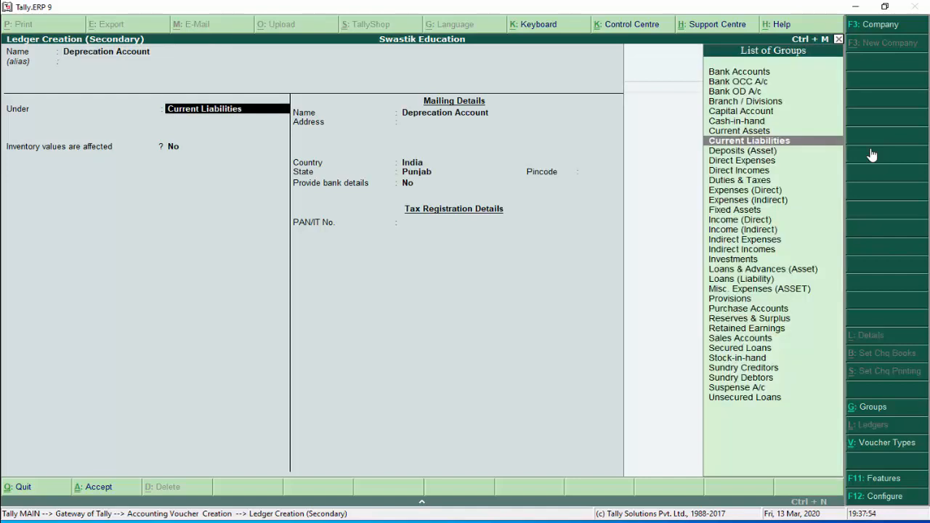
type("In")
key("Down")
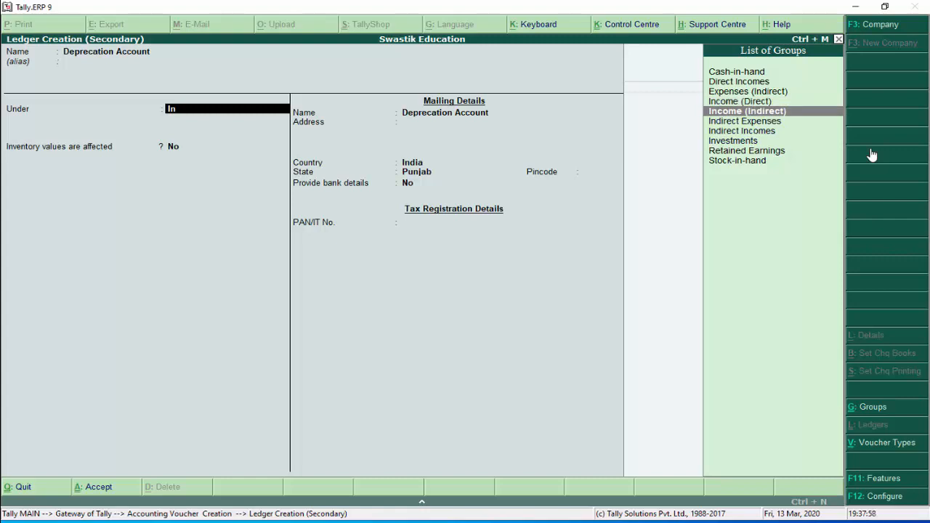
key("Up")
key("Up")
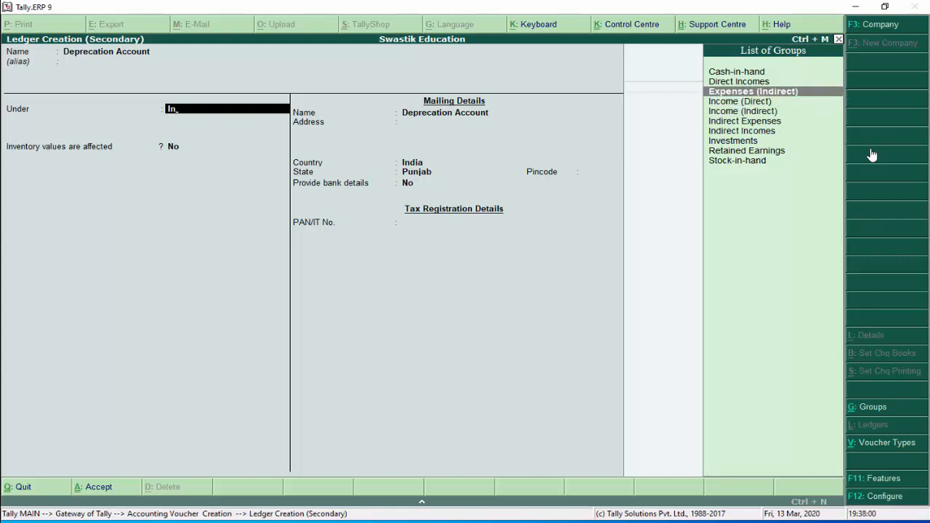
key("Return")
key("Return")
key("Return")
key("Return")
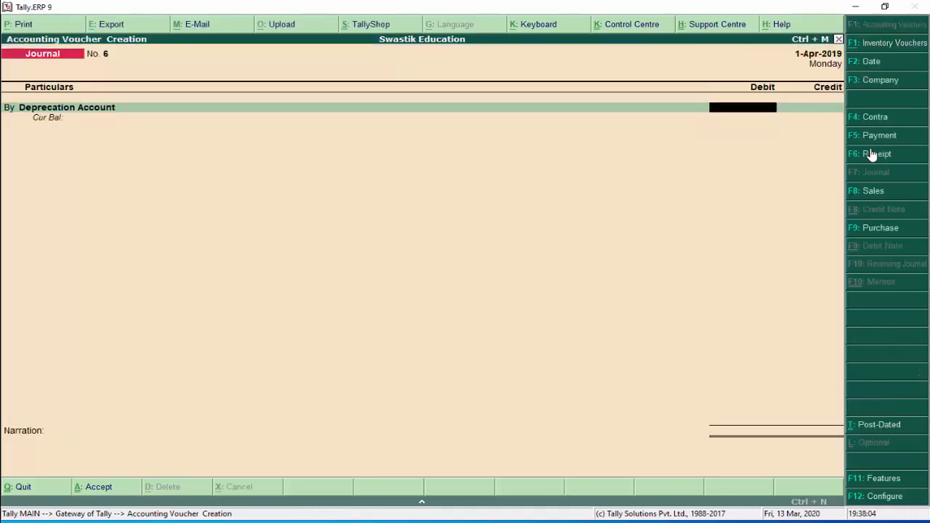
Debit Deprecation Account and credit Building Account 9,000, narrate 'depreciation charge on building', and save
type("9000")
key("Return")
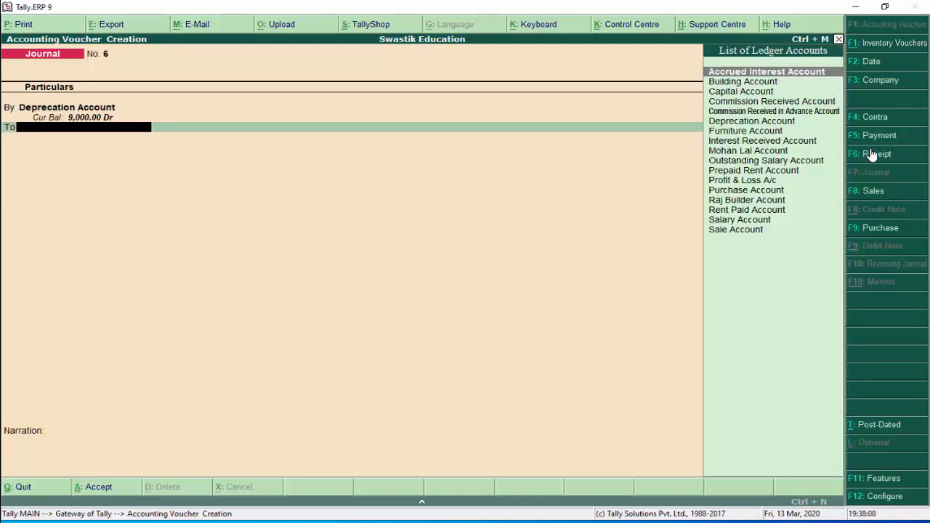
type("Building Account")
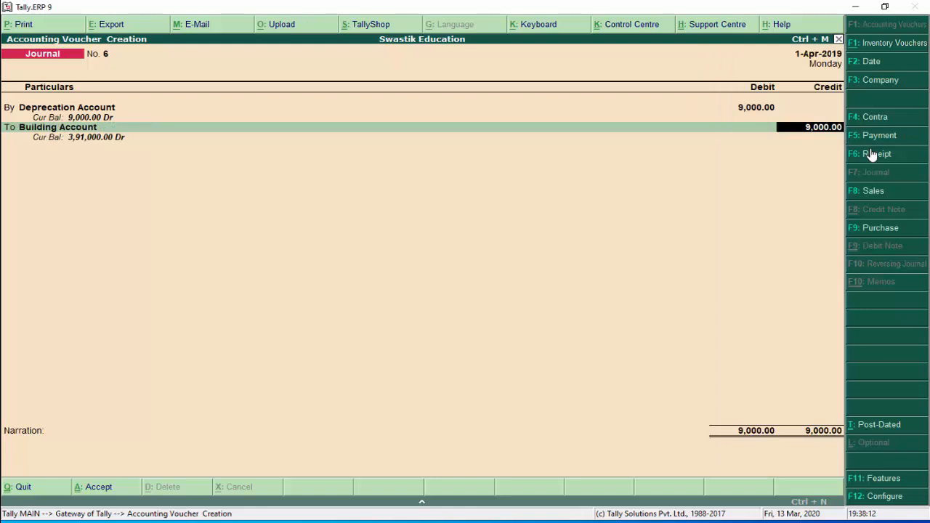
key("Return")
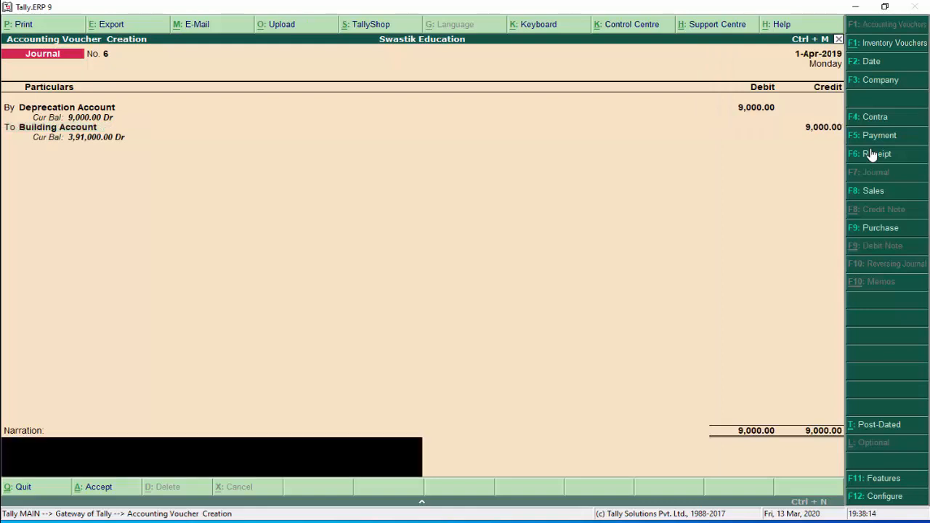
type("depreciation charge")
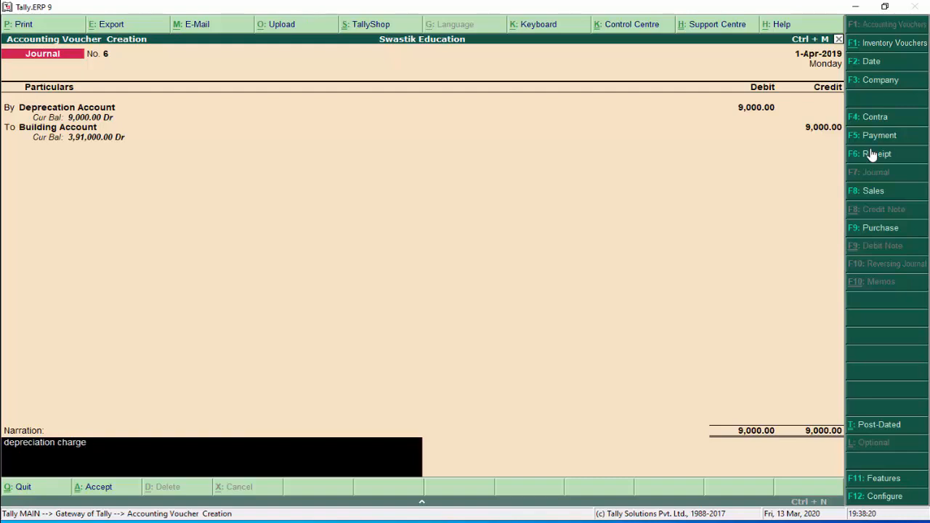
type(" on building")
key("Return")
key("y")
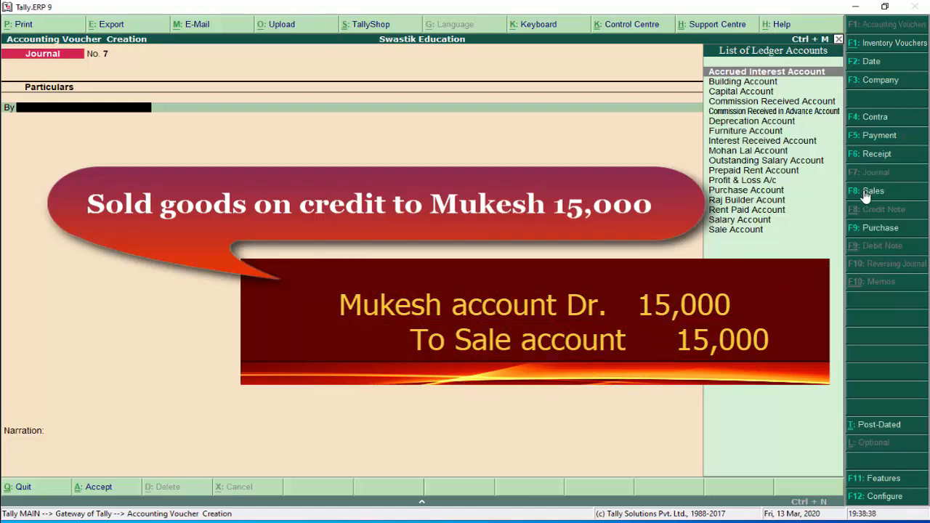
Start a Sales voucher with reference number 54357
left_click(865, 192)
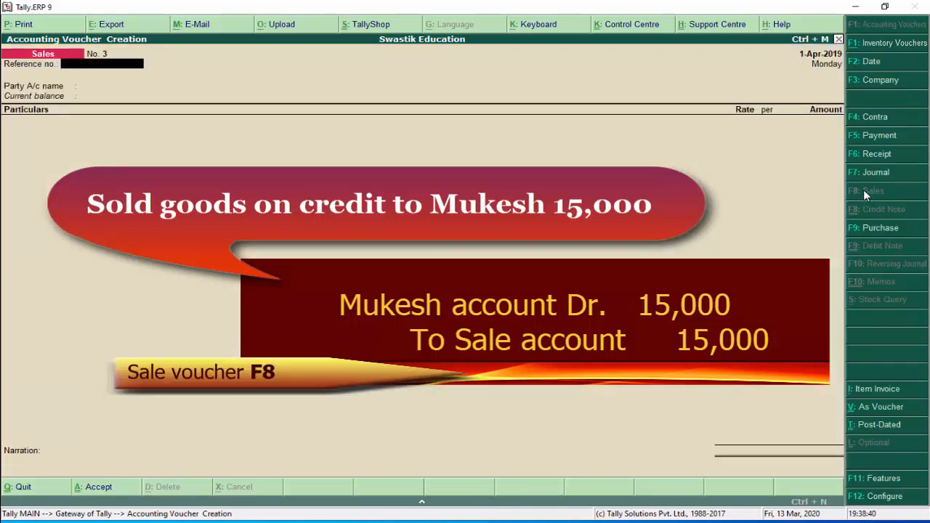
type("54357")
key("Return")
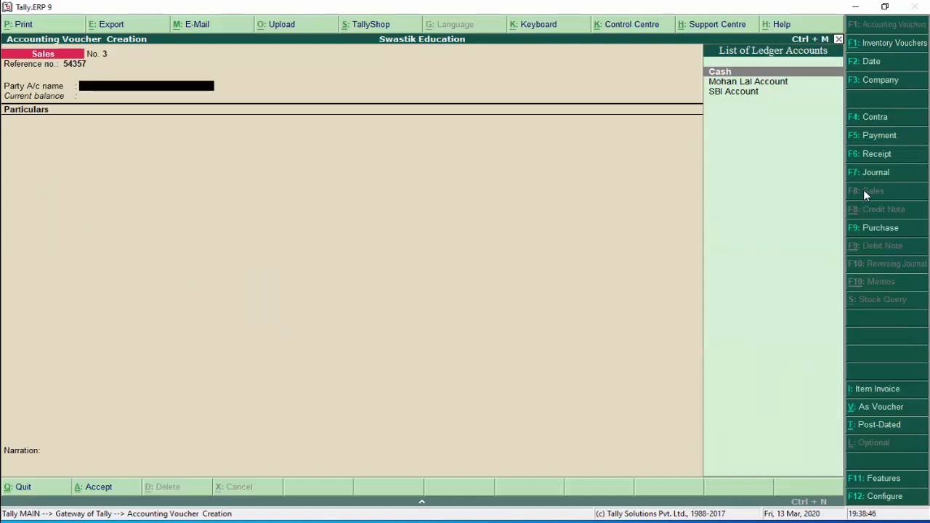
Create the customer's party ledger under Sundry Debtors with bill-by-bill tracking on
key("alt+c")
type("Muk")
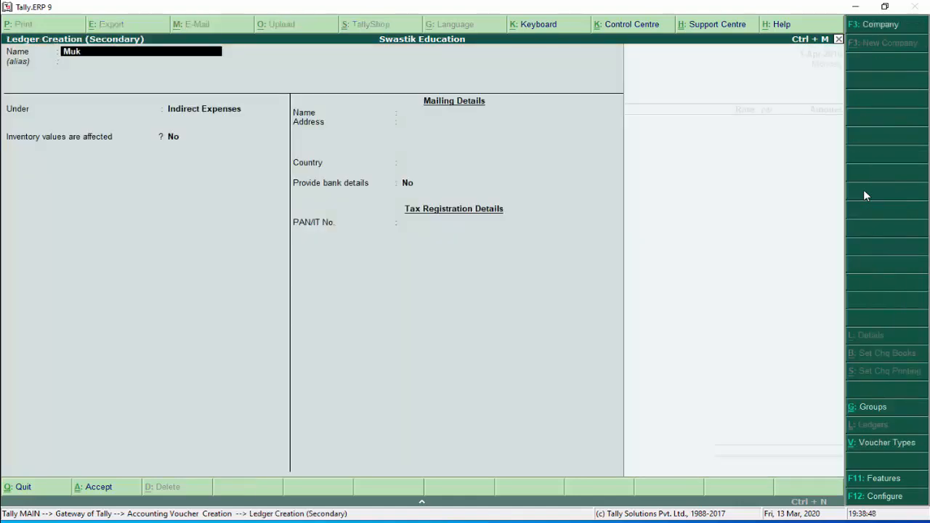
type("esh account")
key("Return")
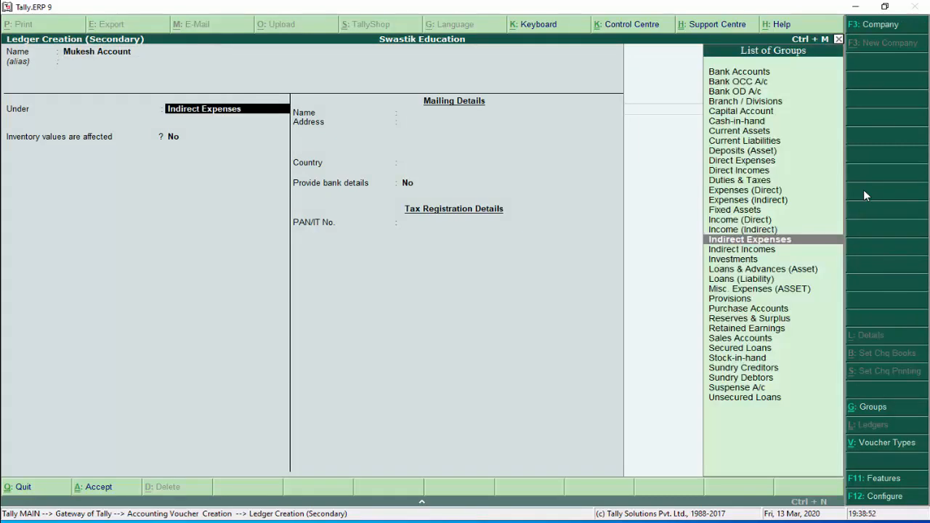
type("Su")
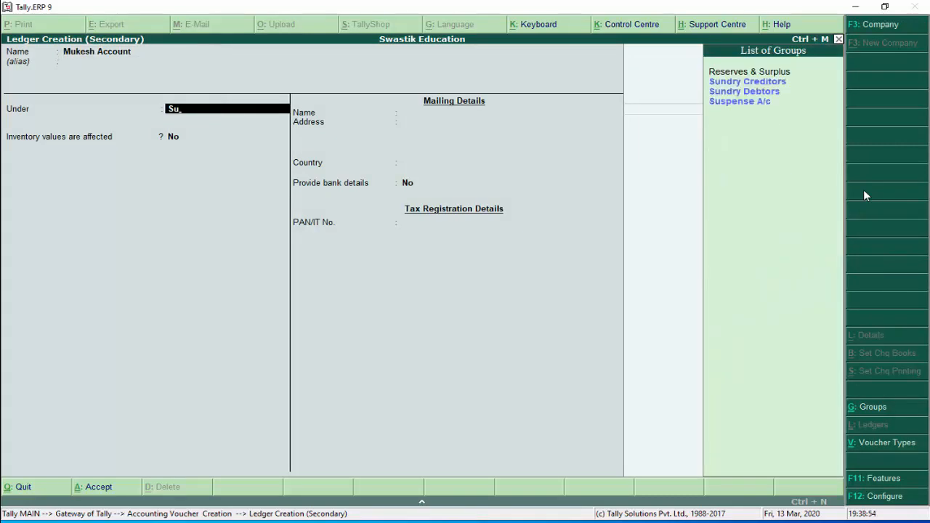
key("Down")
key("Down")
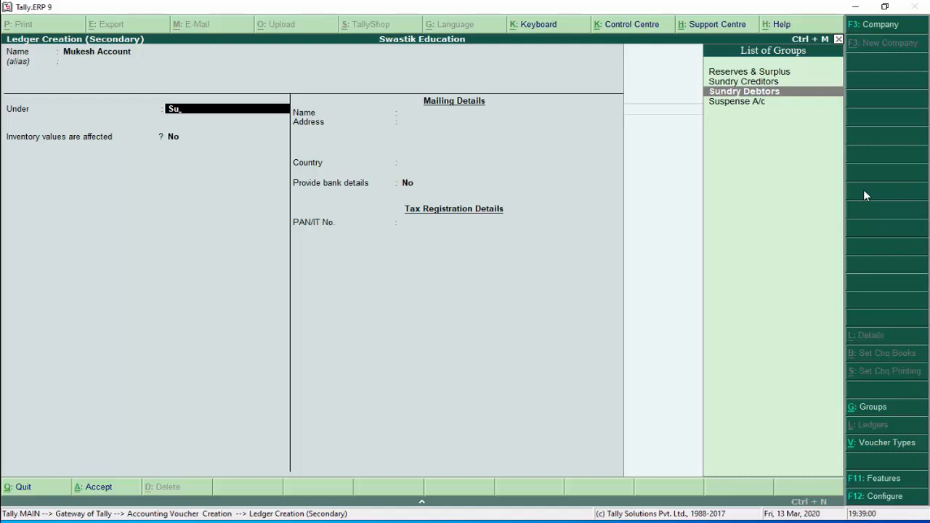
key("Return")
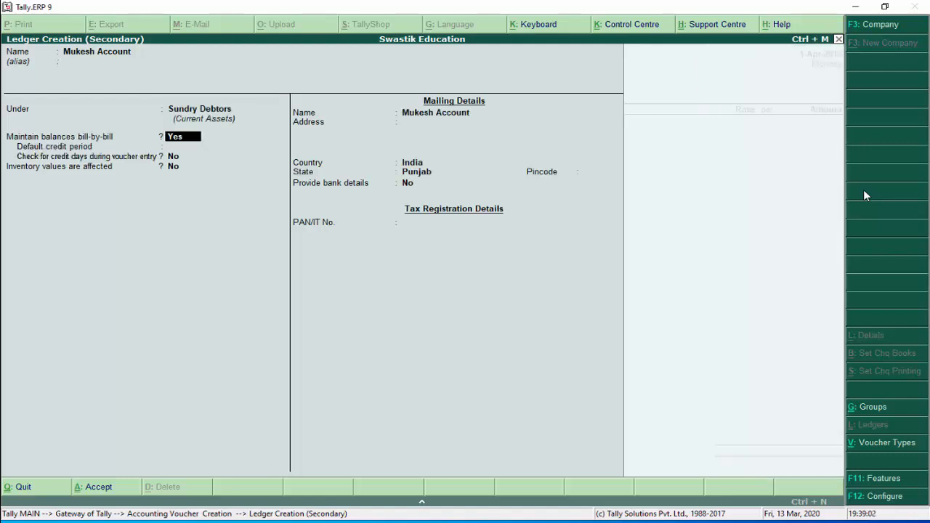
key("Return")
key("BackSpace")
key("Return")
key("Return")
key("Return")
key("Return")
key("Return")
key("Return")
key("Return")
key("Return")
key("Return")
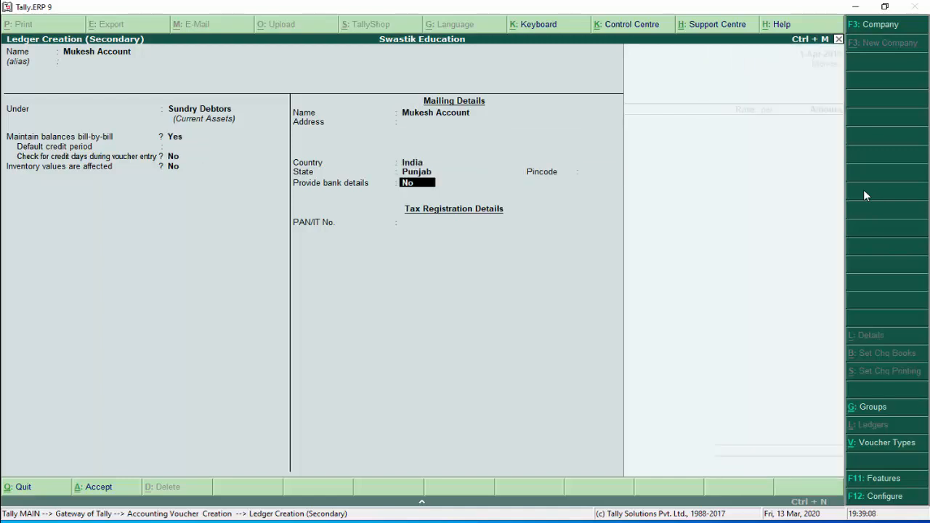
Skip through the despatch and buyer's party details back to the voucher
key("Return")
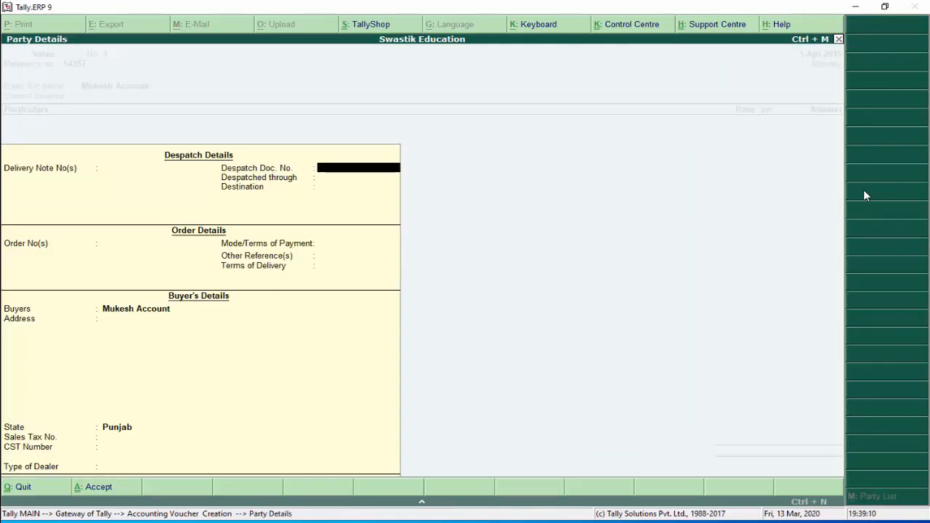
key("Return")
key("Return")
key("Return")
key("Return")
key("Return")
key("Return")
key("Return")
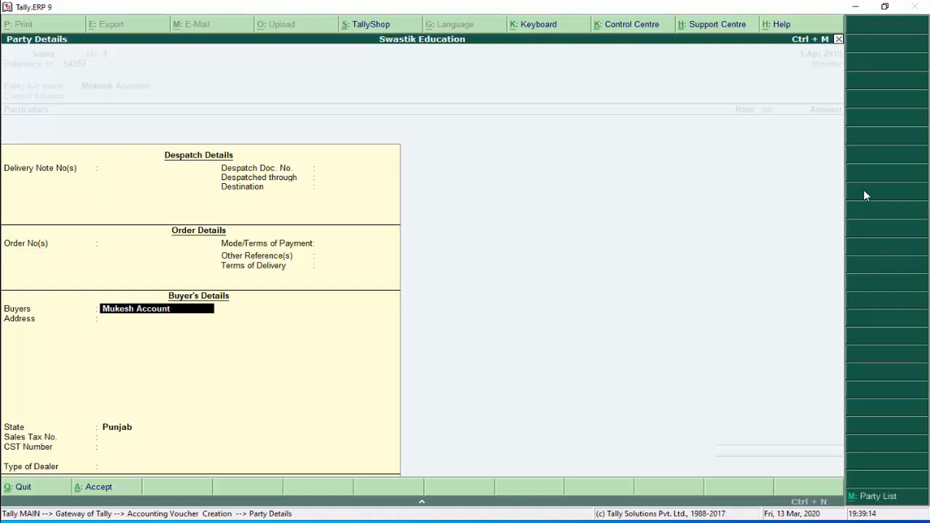
key("Return")
key("Return")
key("Return")
key("Return")
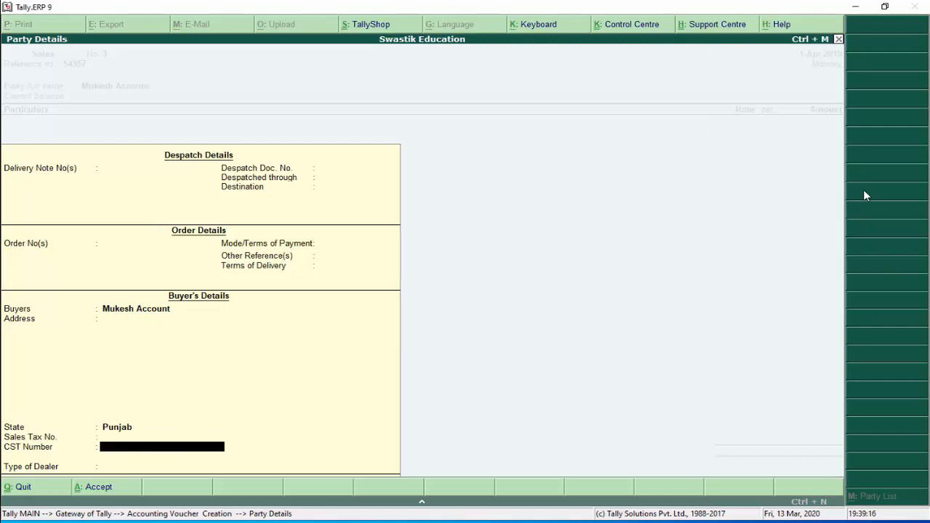
key("Return")
key("Return")
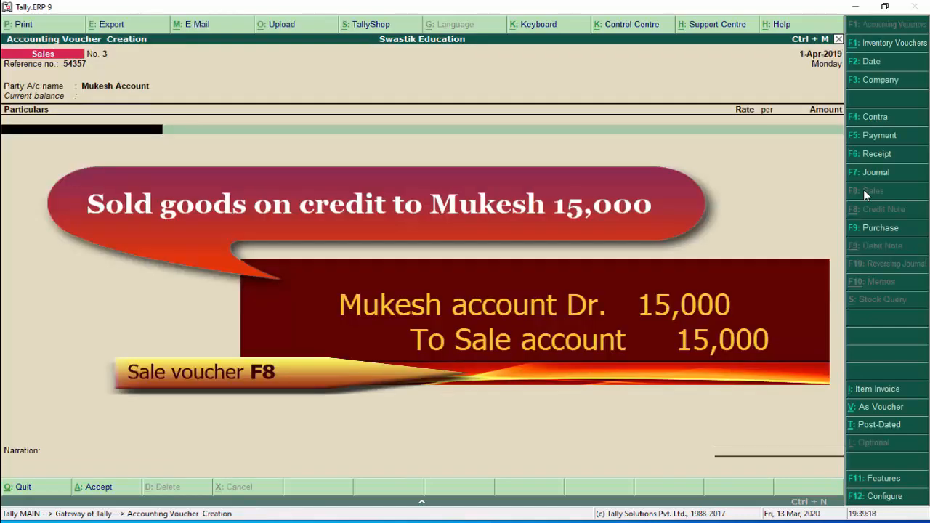
Credit Sale Account 15,000 and leave the bill-wise details for now
type("Sa")
key("Return")
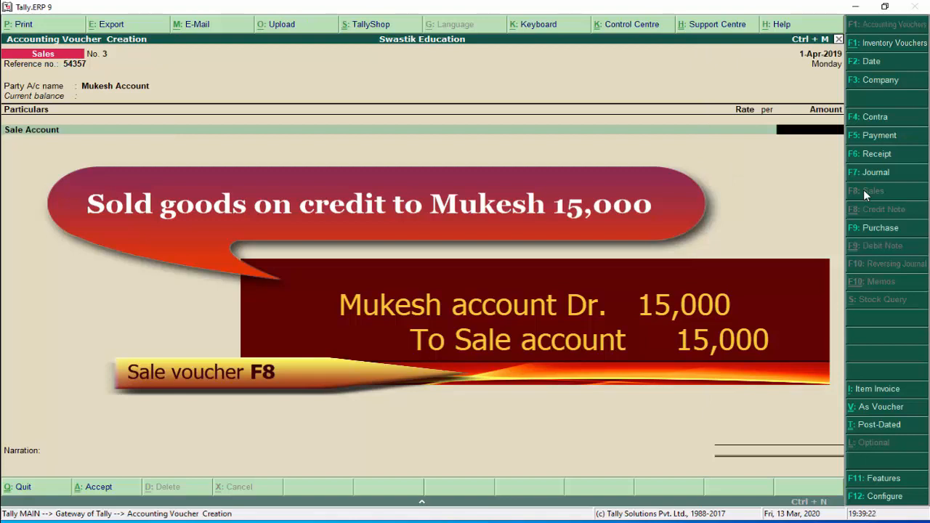
type("15000")
key("Return")
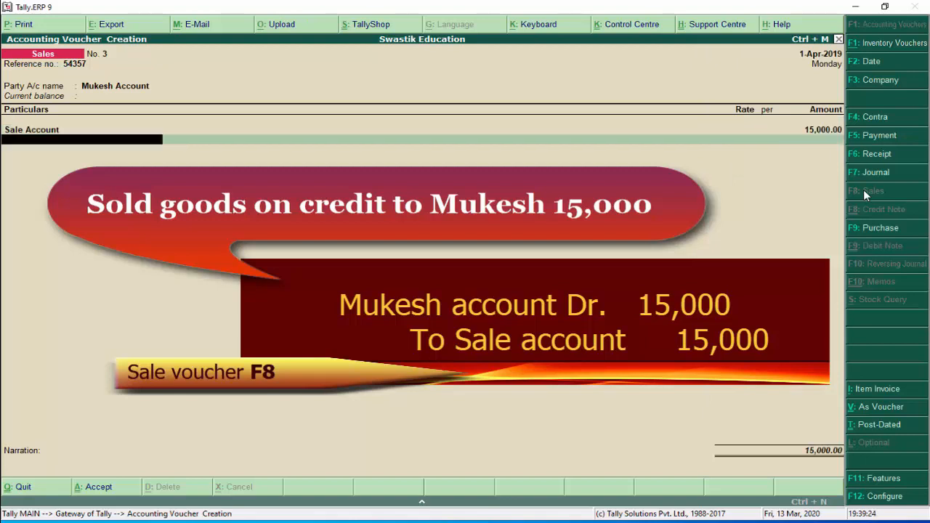
key("Return")
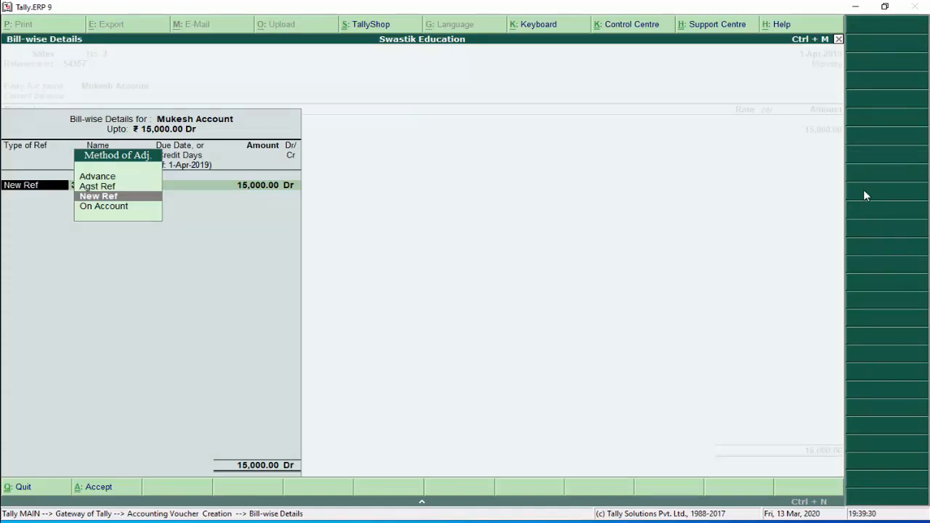
key("Escape")
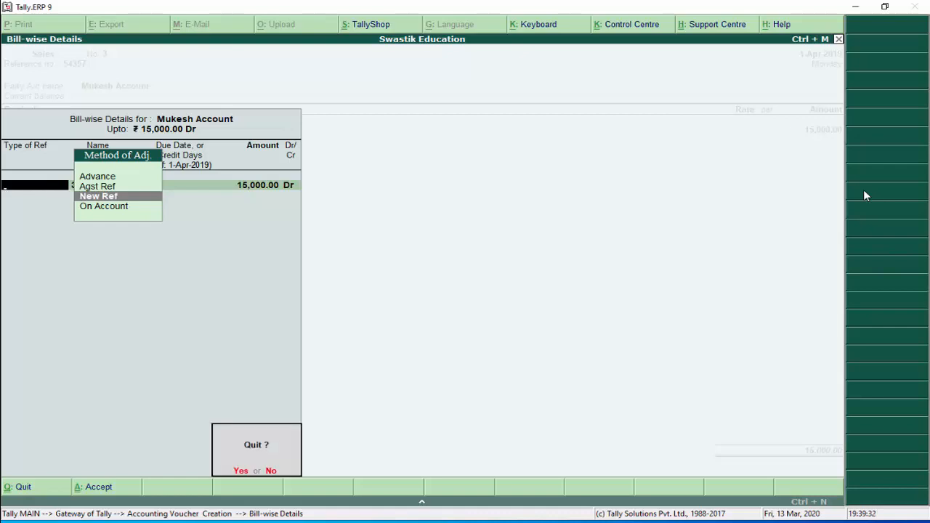
key("y")
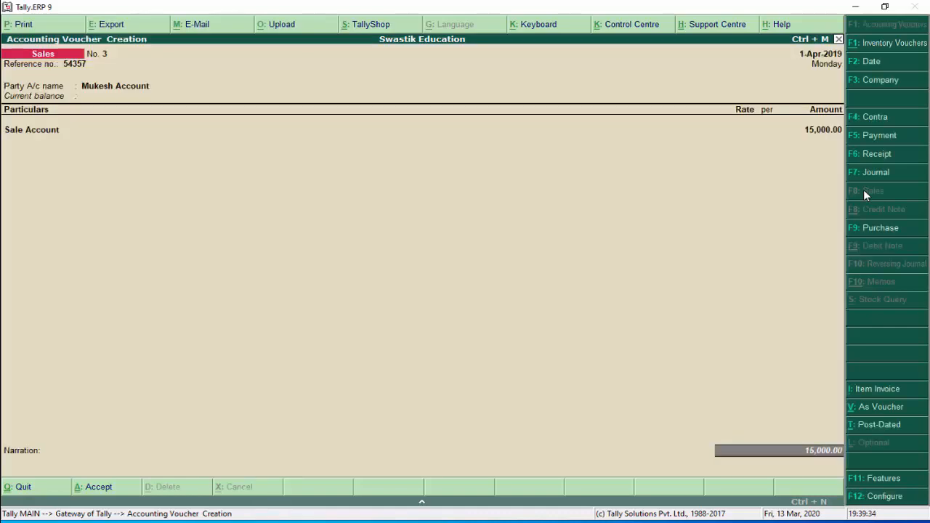
Review the bill allocation options in the sales invoice configuration
key("F12")
key("Return")
key("Return")
key("Return")
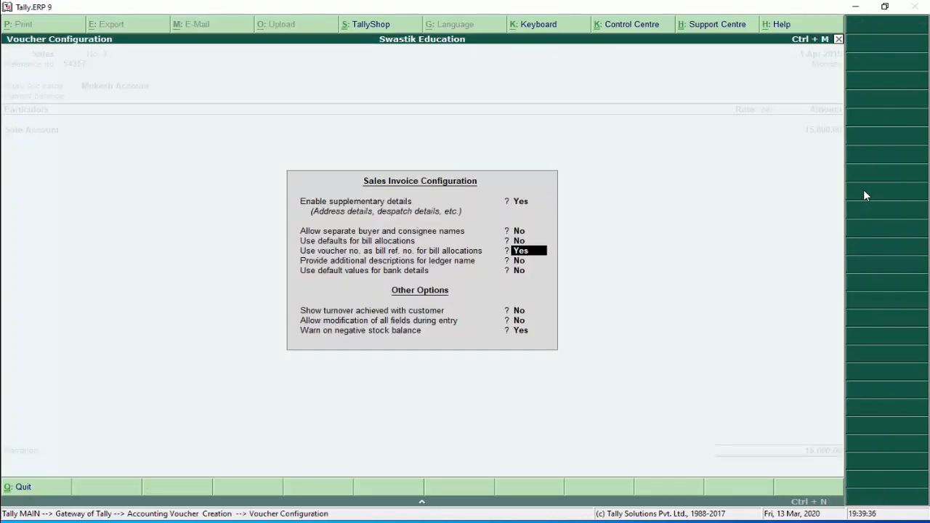
key("Up")
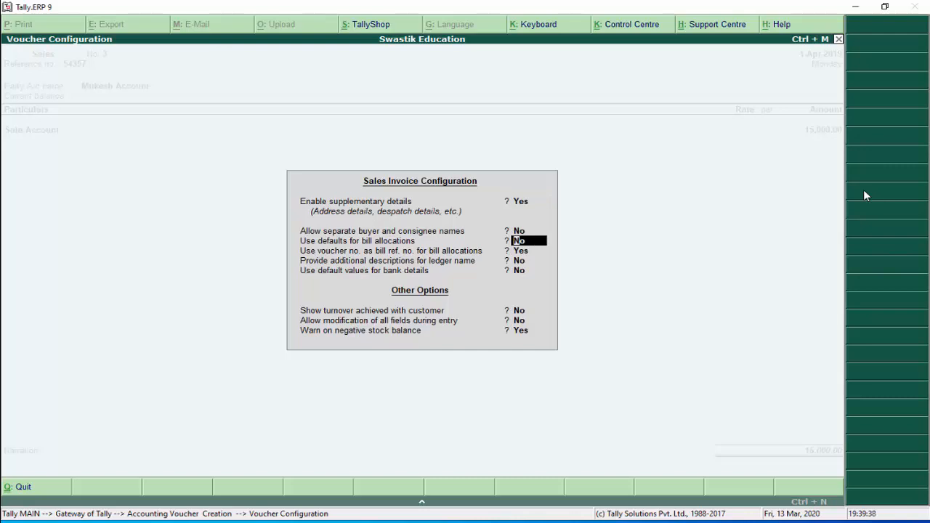
key("Return")
key("Return")
key("Return")
key("Return")
key("Return")
key("Return")
key("Return")
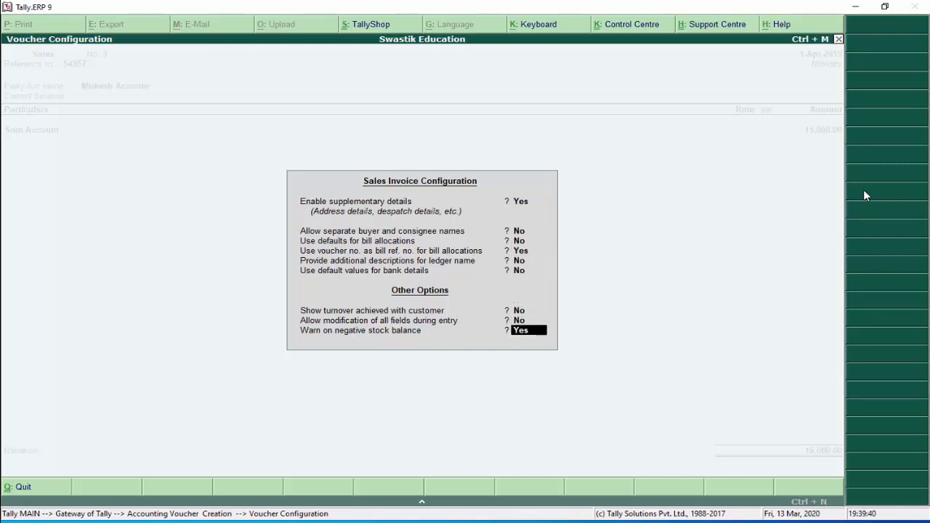
Add a new bill reference 54357 for the customer and reach the accept prompt
key("Return")
key("Return")
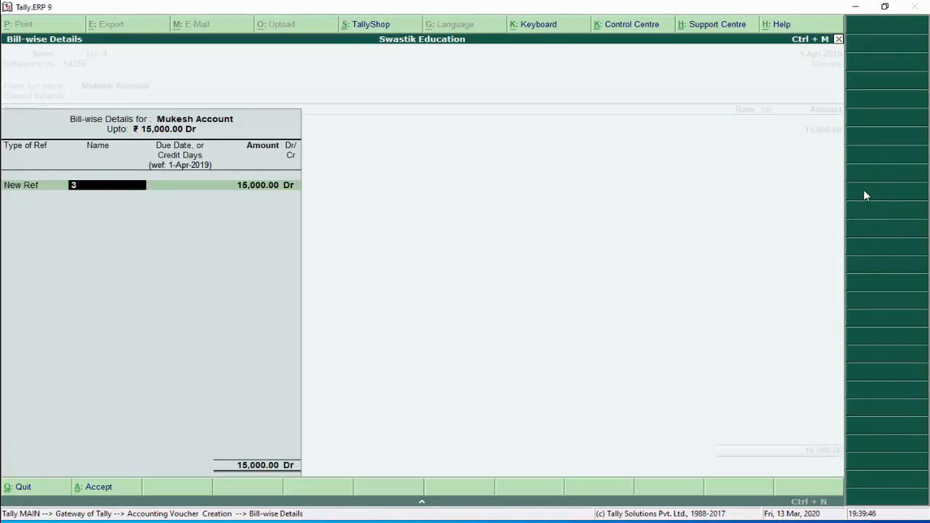
type("54357")
key("Return")
key("Return")
key("Return")
key("Return")
key("Return")
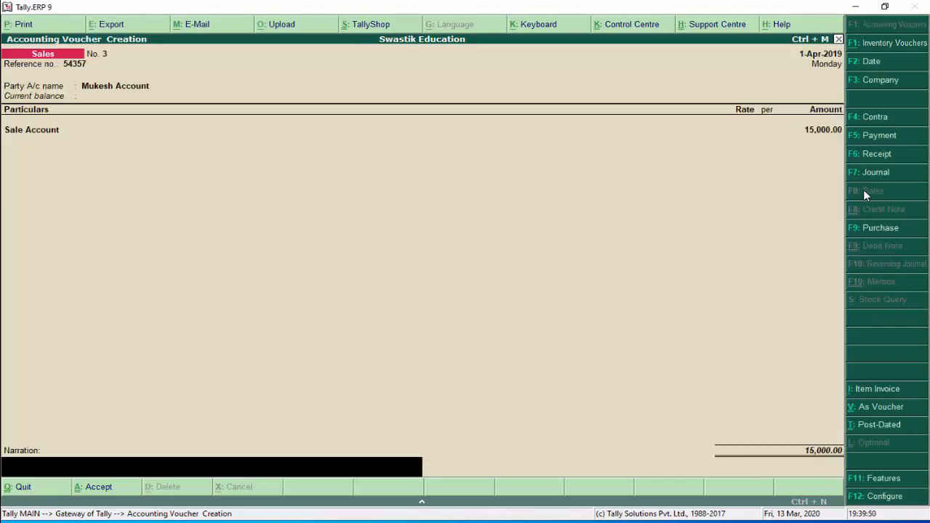
key("Return")
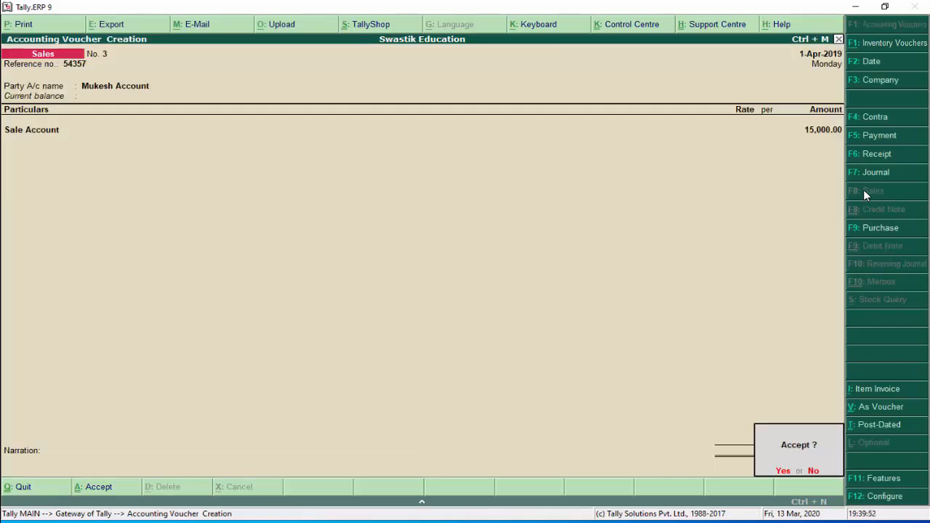
Save Sales voucher No. 3 and begin a cash receipt from the customer's account
key("Return")
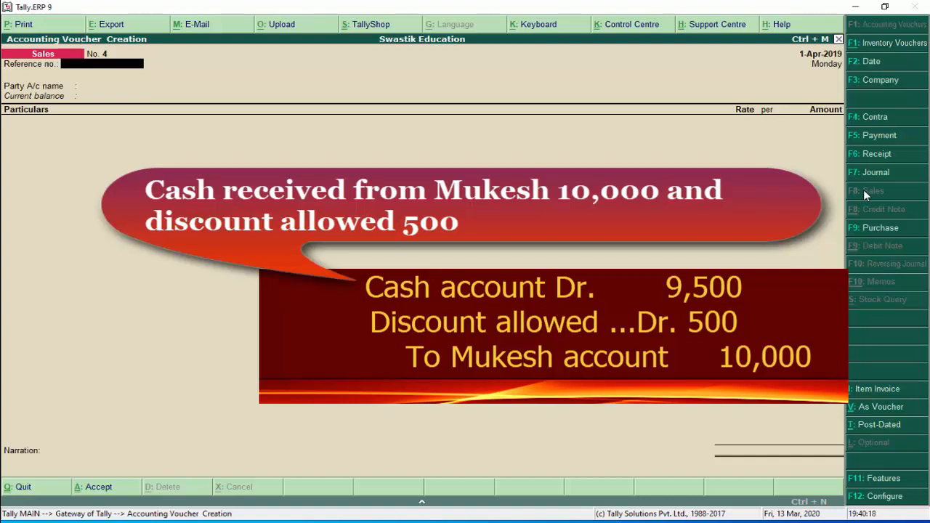
left_click(869, 159)
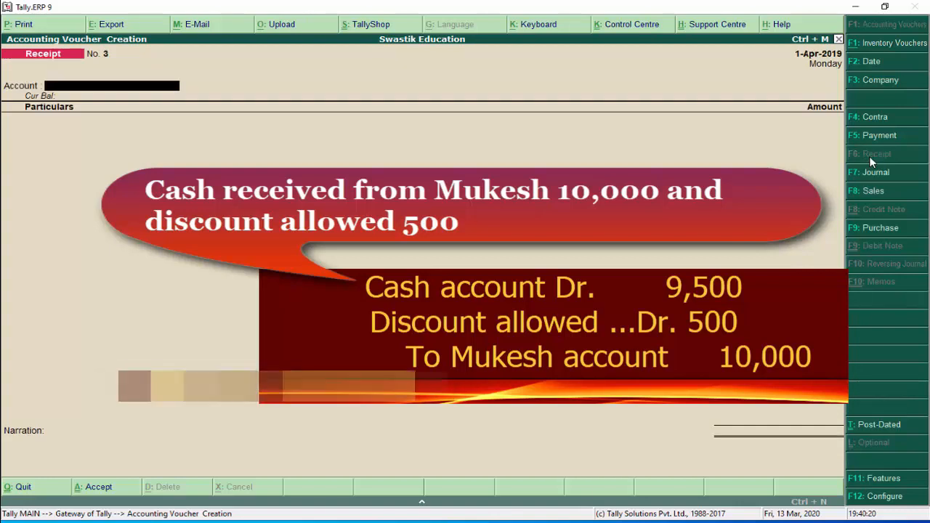
type("C")
key("Return")
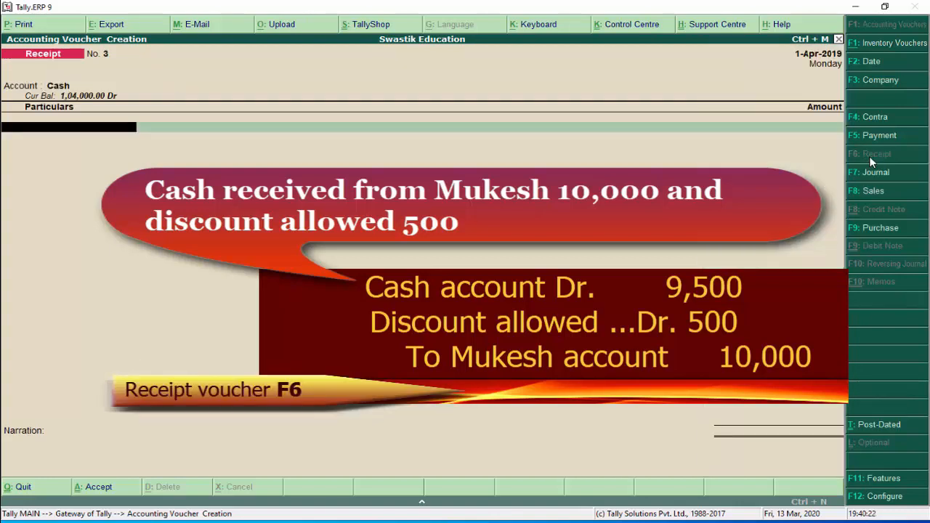
type("Mu")
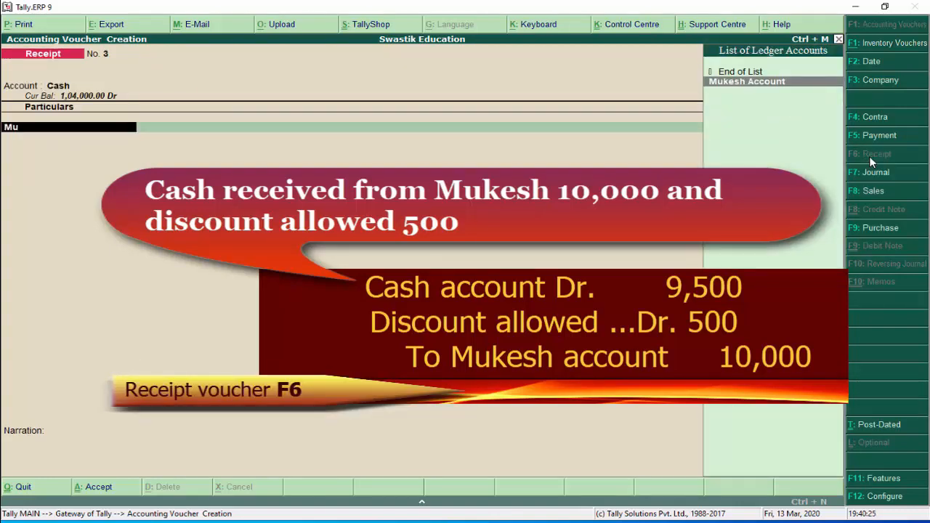
key("Return")
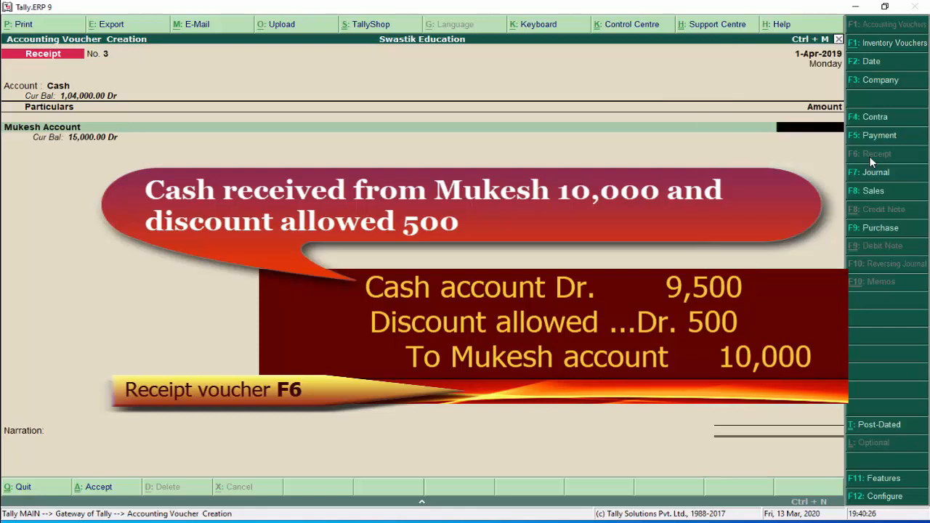
Enter a 15,000 receipt amount and allocate it against pending bill 54357
type("15000")
key("Return")
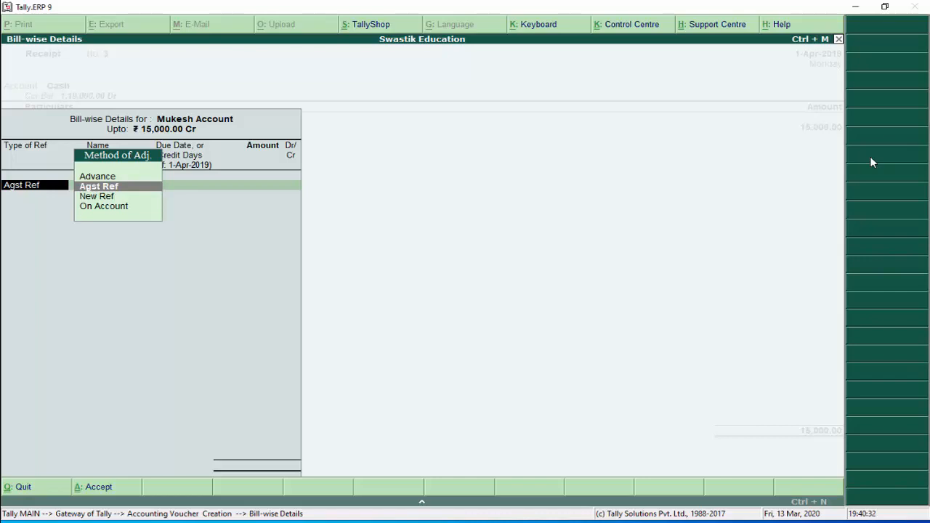
key("Return")
key("BackSpace")
key("Down")
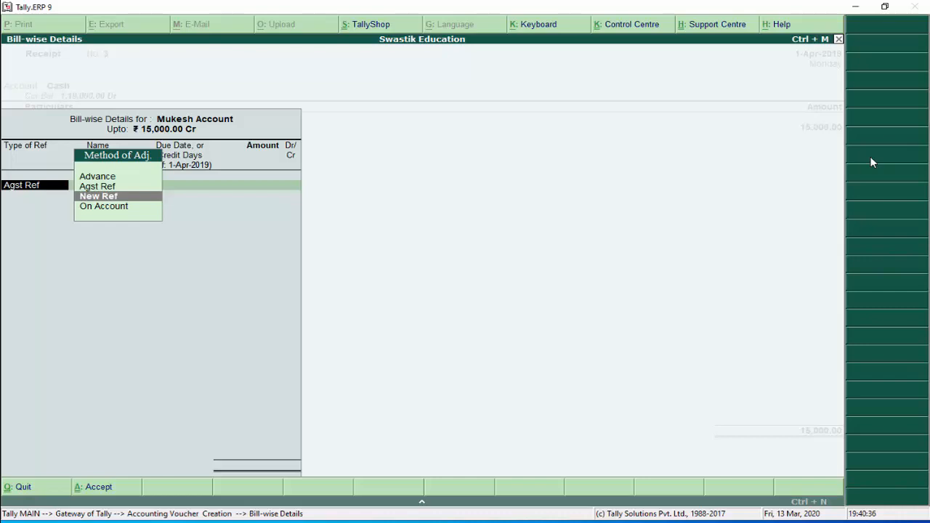
key("Up")
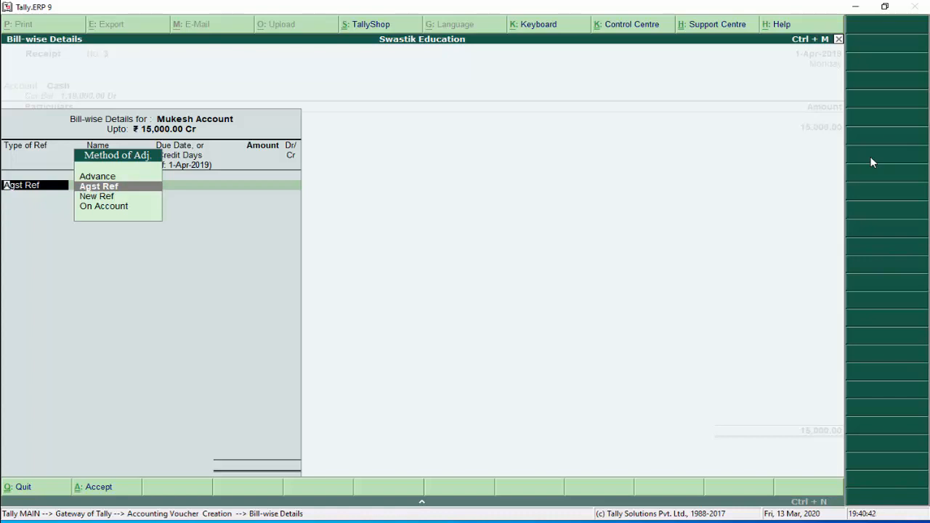
key("Return")
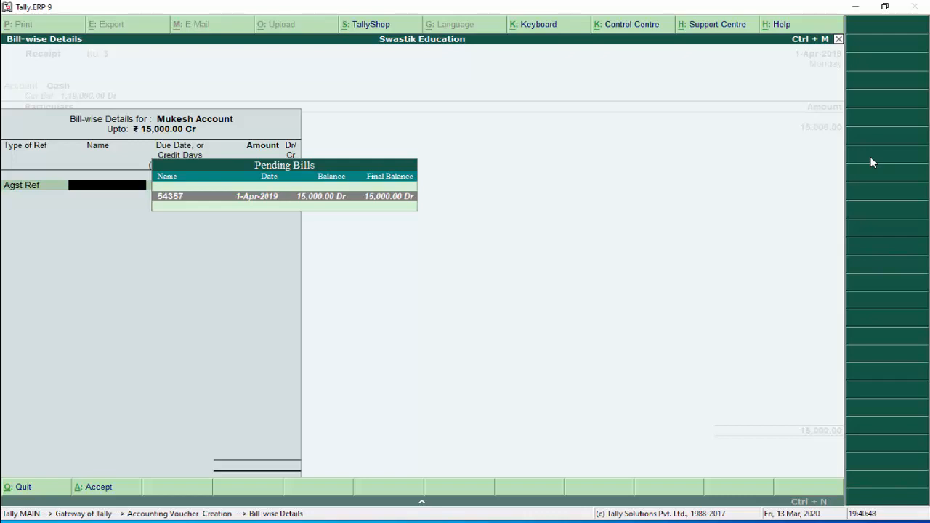
key("Return")
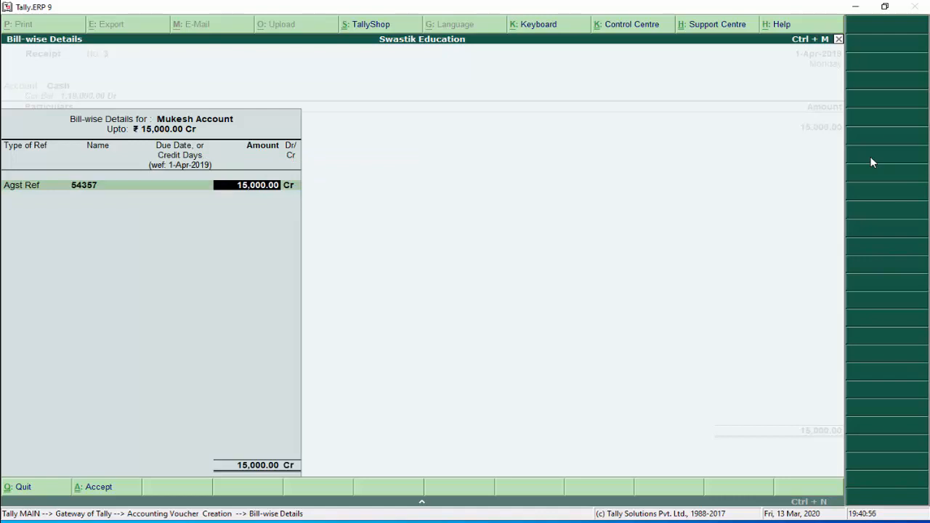
key("Return")
key("ctrl+a")
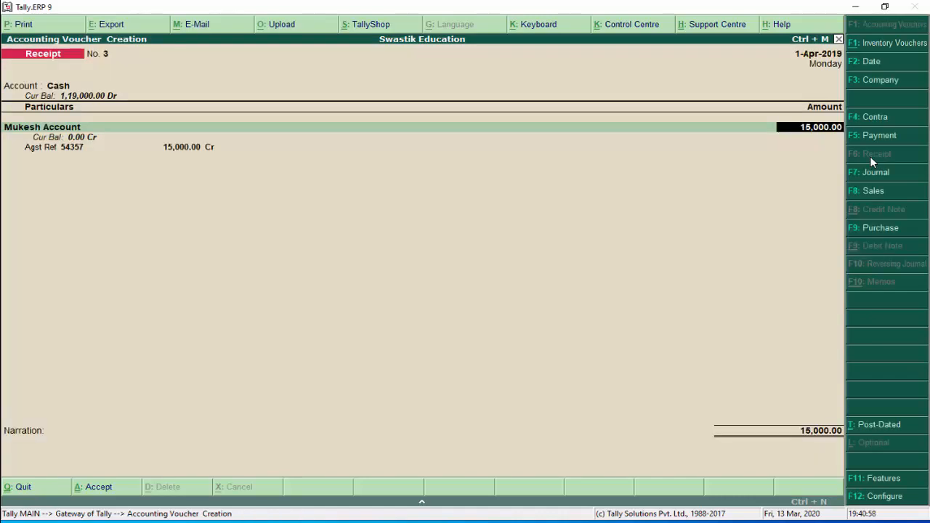
Correct the receipt to 10,000 against bill 54357 and save Receipt No. 3
type("10000")
key("Return")
key("Return")
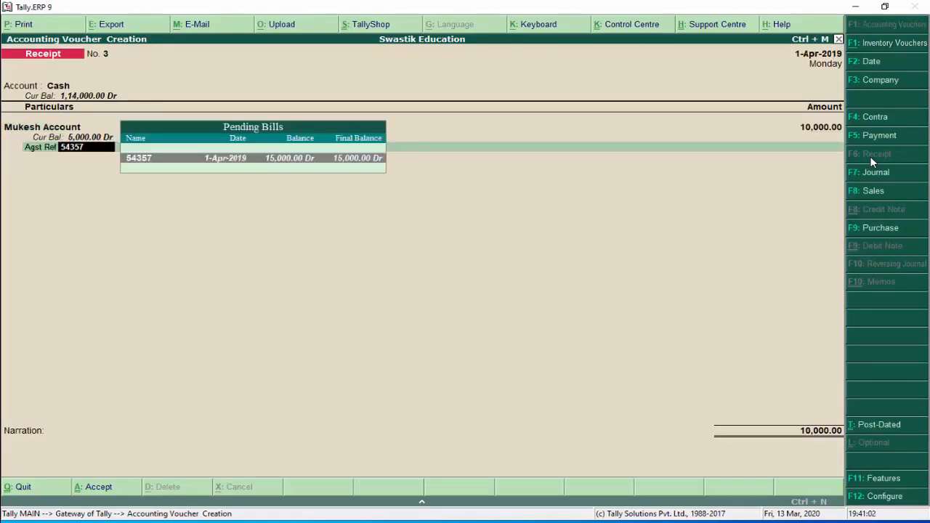
key("Return")
type("10000")
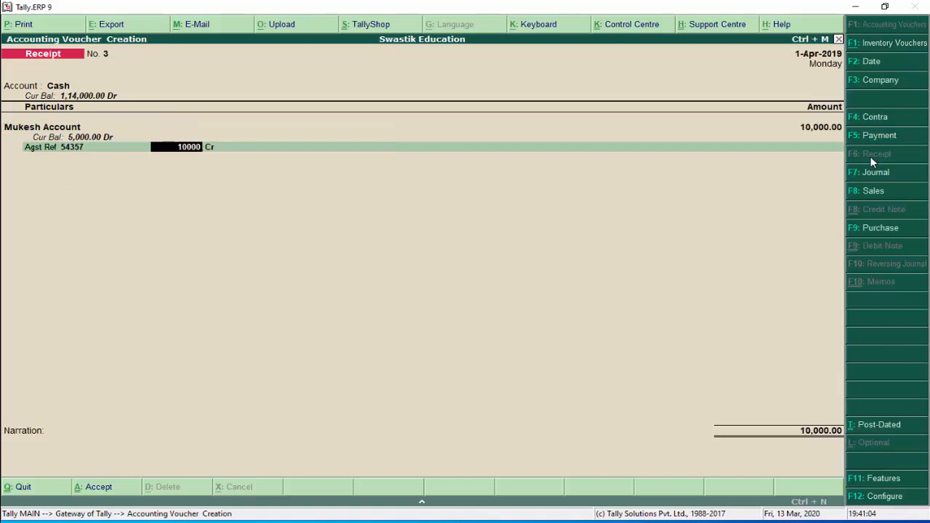
key("Return")
key("Return")
key("Return")
key("Return")
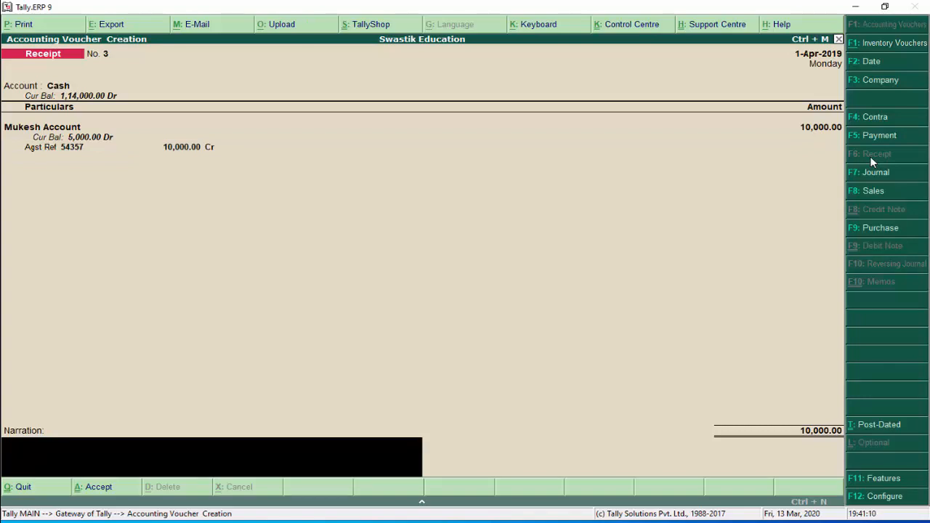
key("Return")
key("Return")
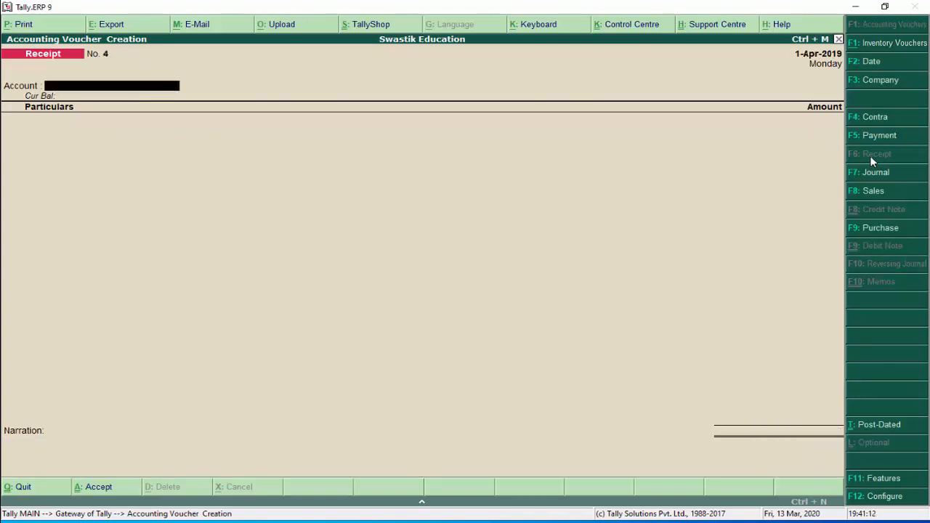
Start Journal No. 7 with new ledger 'Discount Allowed Account' under Indirect Expenses as debit
left_click(871, 170)
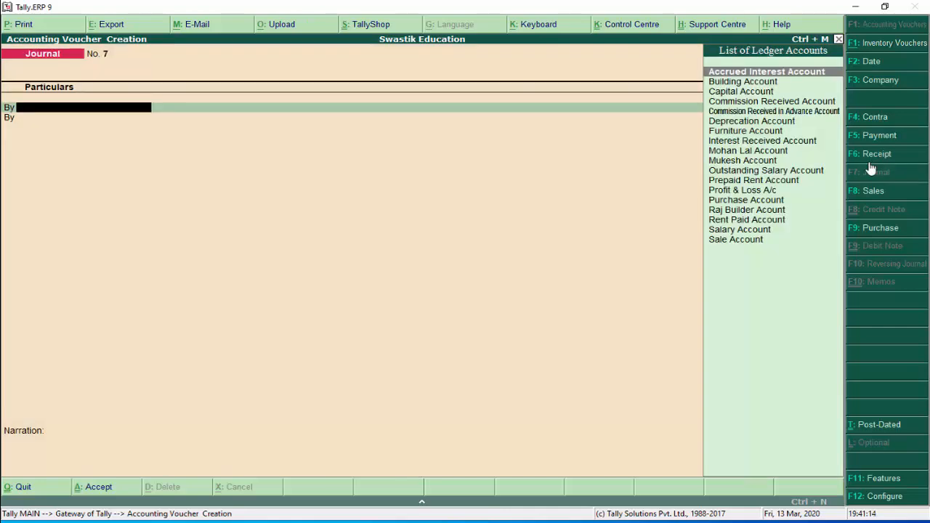
key("alt+c")
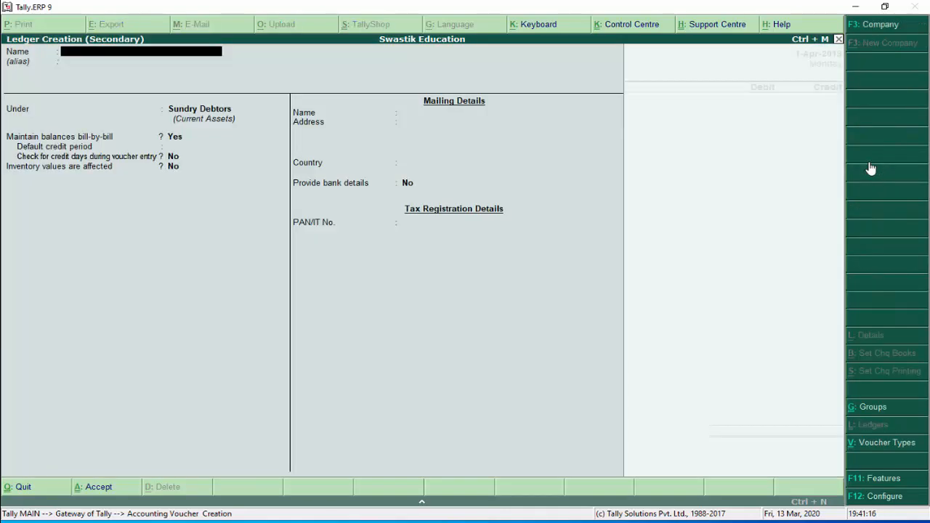
type("Discount Allowed")
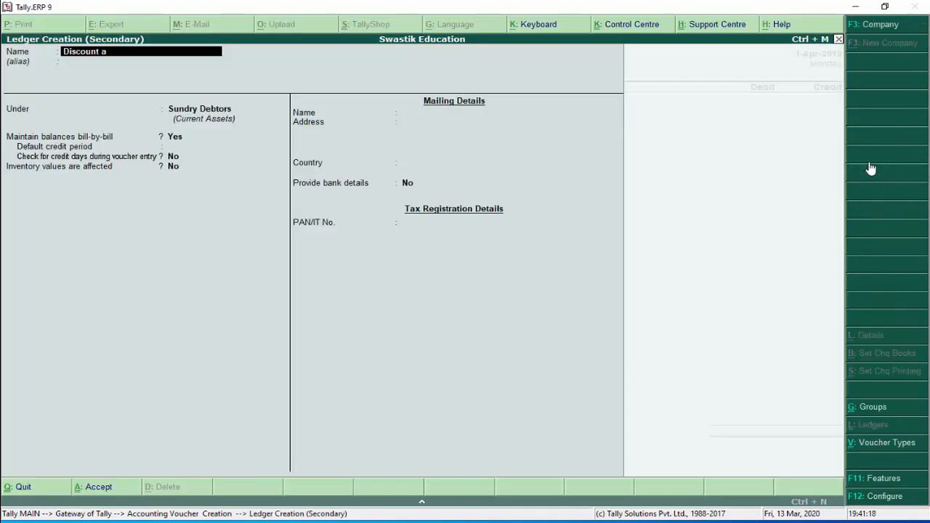
type(" Account")
key("Return")
key("Return")
type("In")
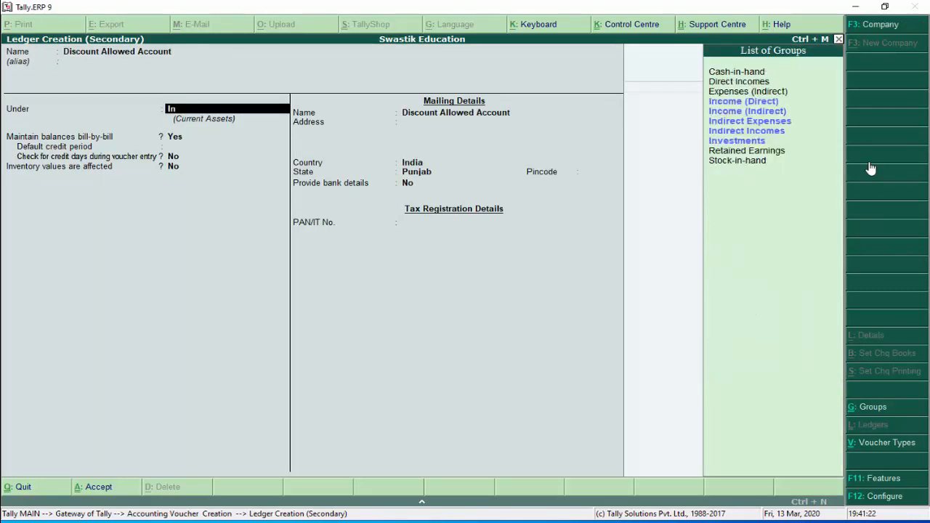
key("Down")
key("Down")
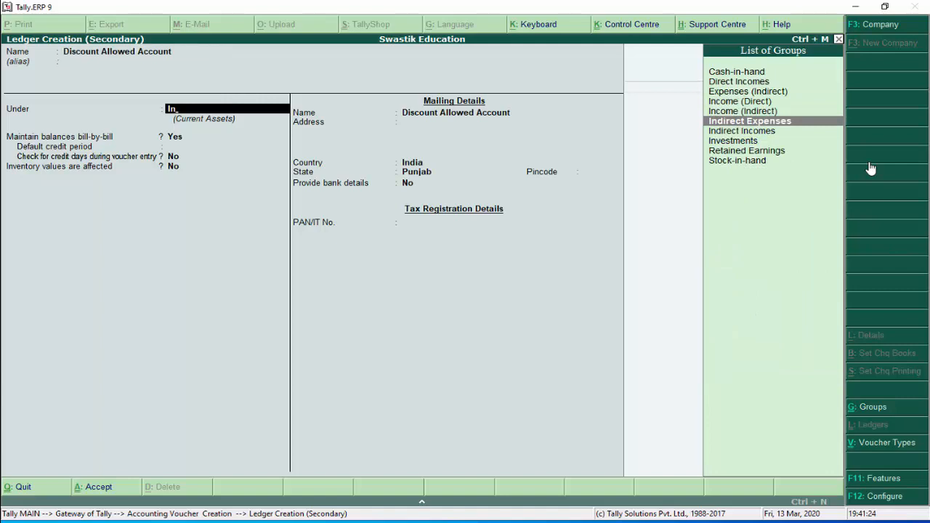
key("Return")
key("Return")
key("Return")
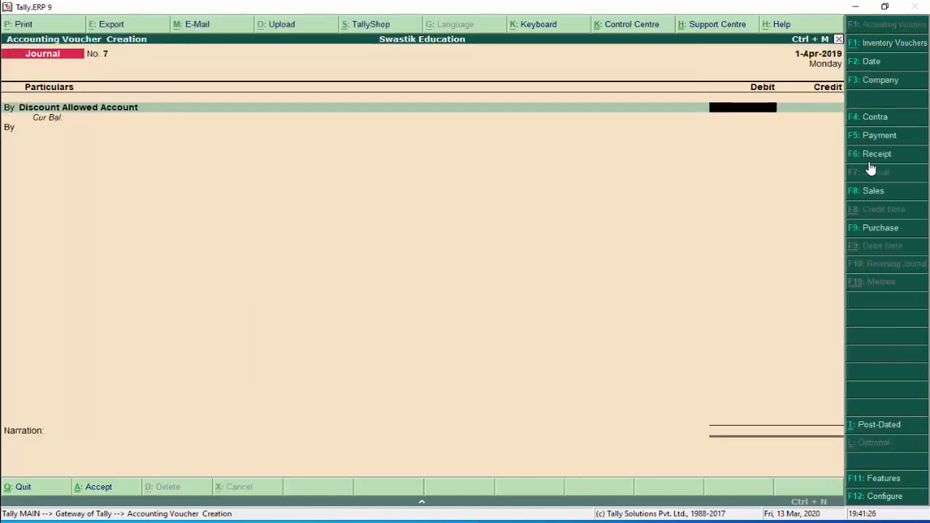
Debit Discount Allowed 500 and credit the debtor's account 500 against the pending bill
type("500")
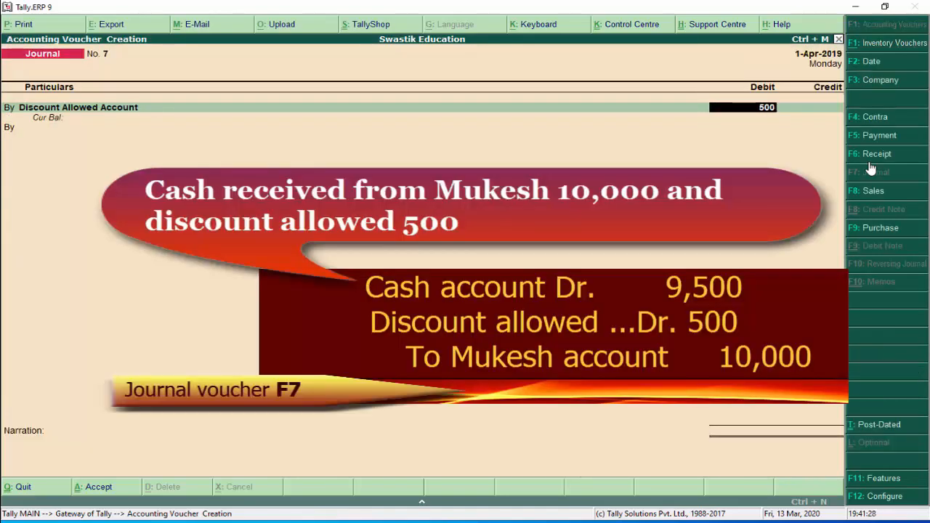
key("Return")
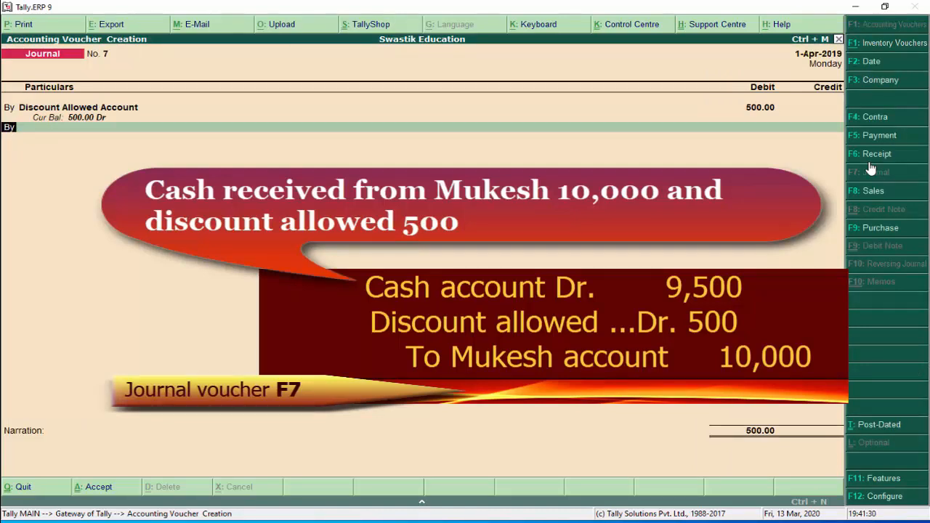
key("t")
key("Return")
type("Mu")
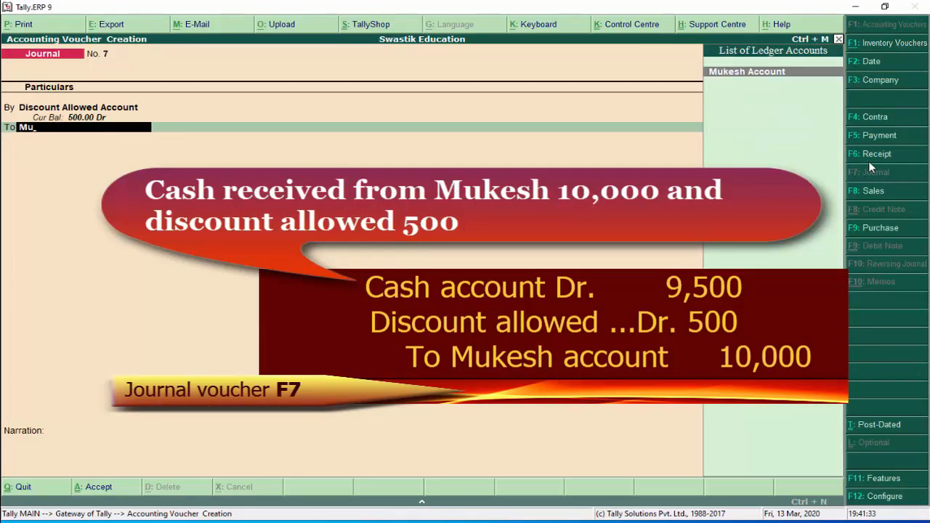
key("Return")
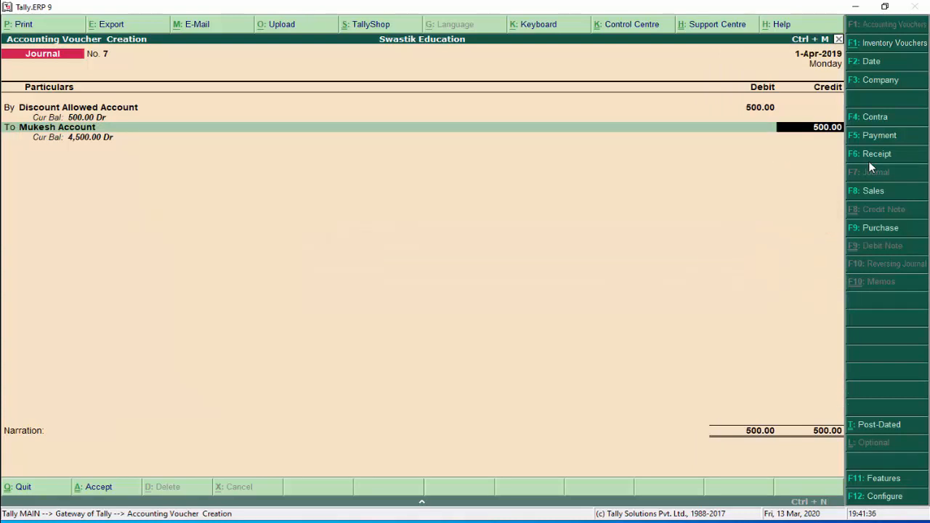
key("Return")
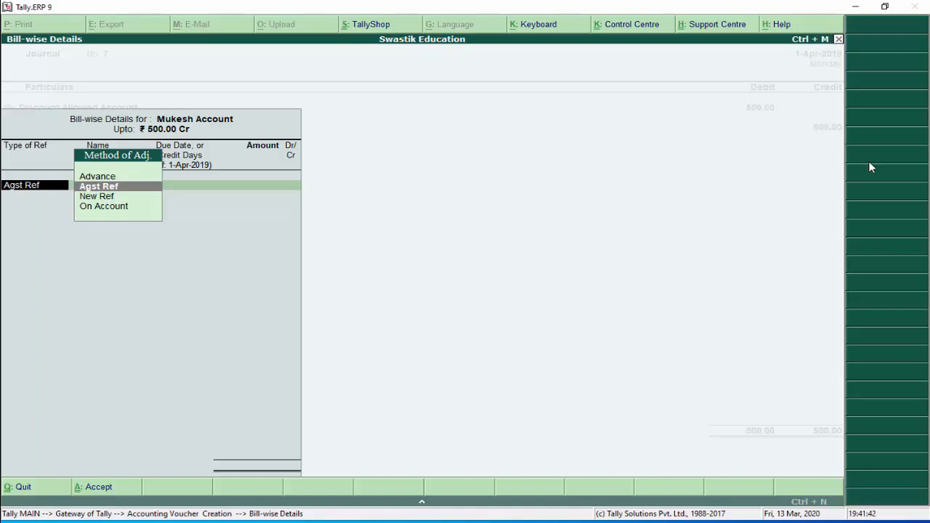
key("Return")
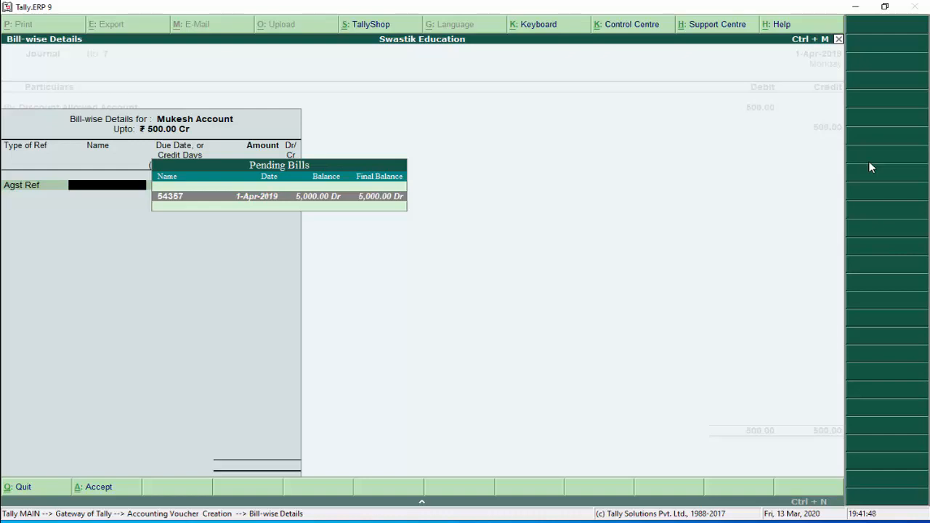
key("Return")
key("Return")
key("Return")
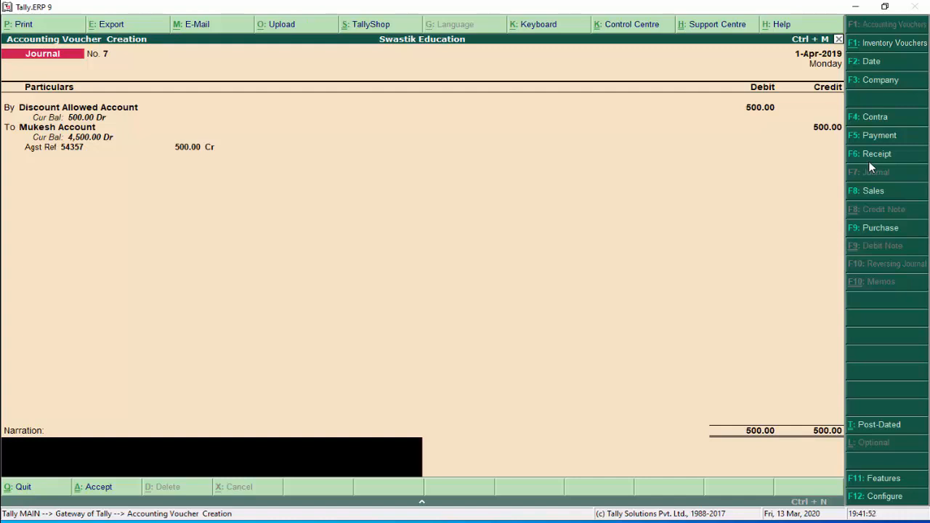
Add a 'discount allowed' narration naming the customer and save Journal No. 7
type("discount allowed to mukesh")
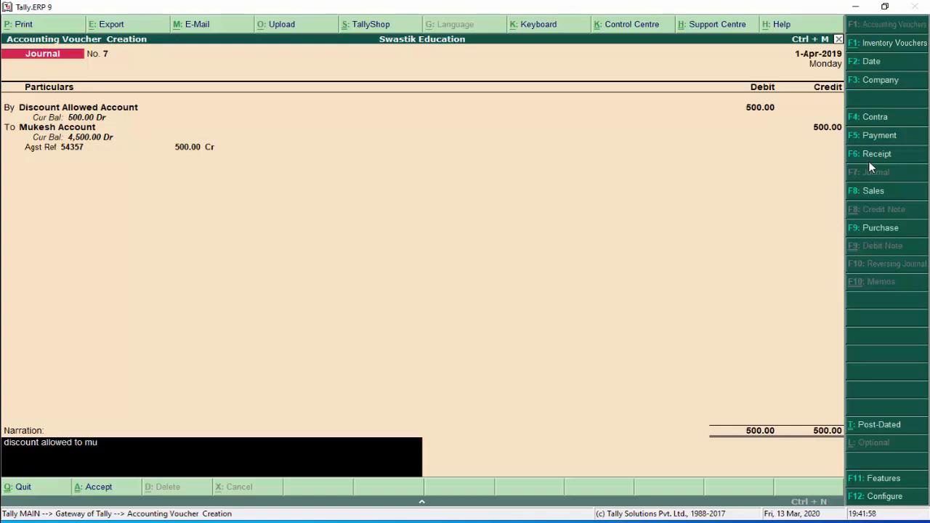
key("Return")
key("Return")
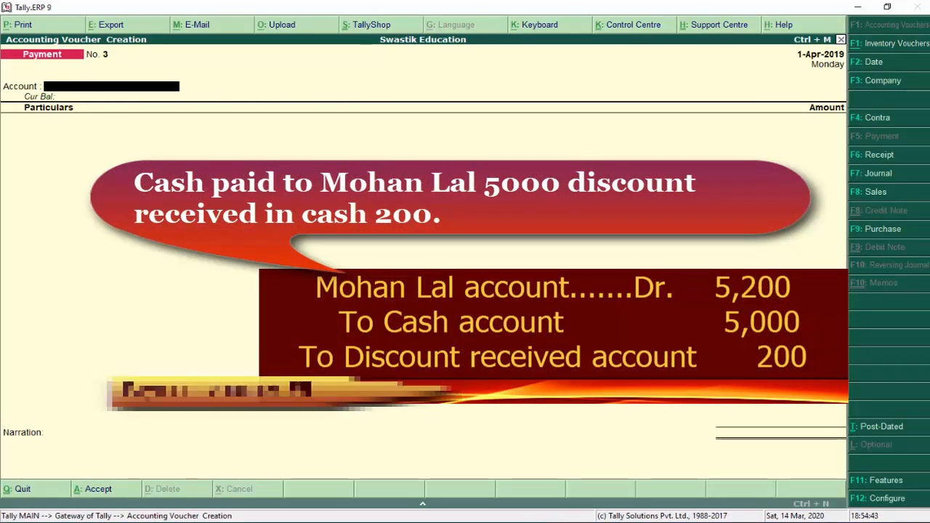
Pay 5,000 cash to the creditor's account against the pending bill and save Payment No. 3
type("C")
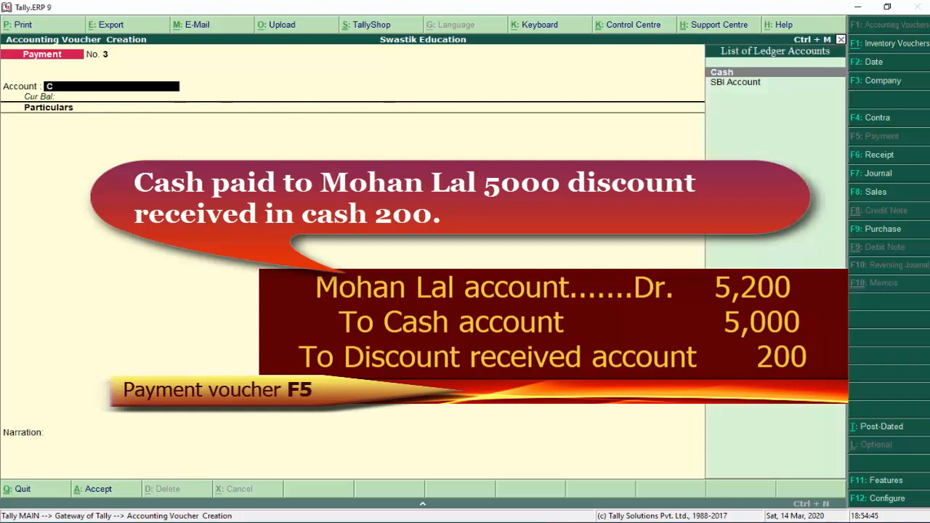
key("Return")
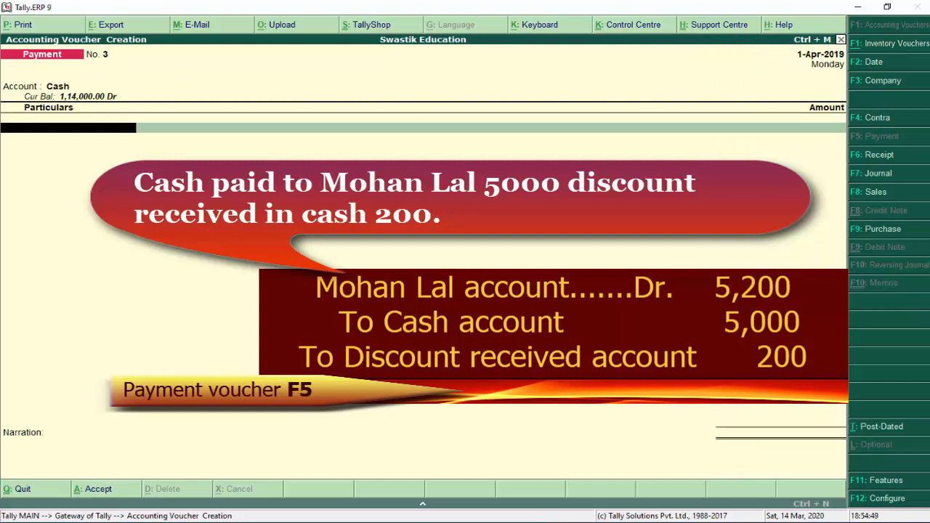
type("Mo")
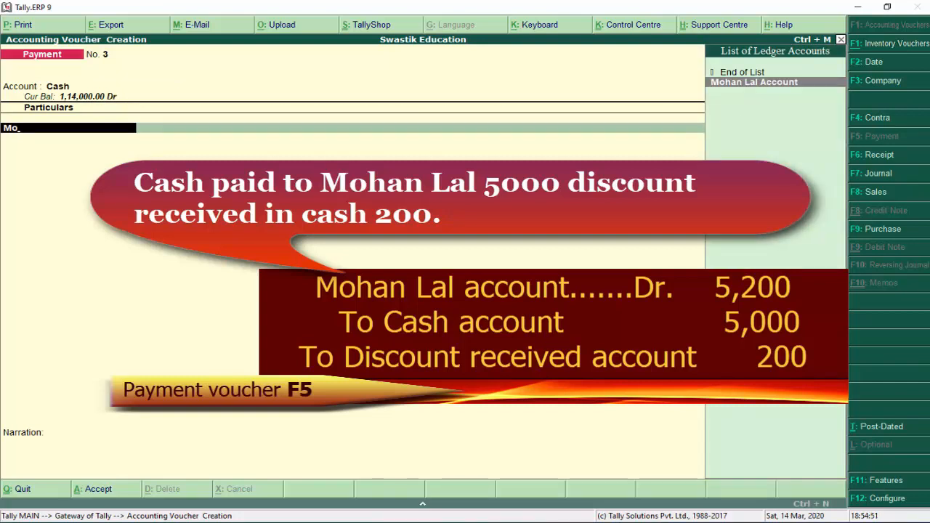
key("Return")
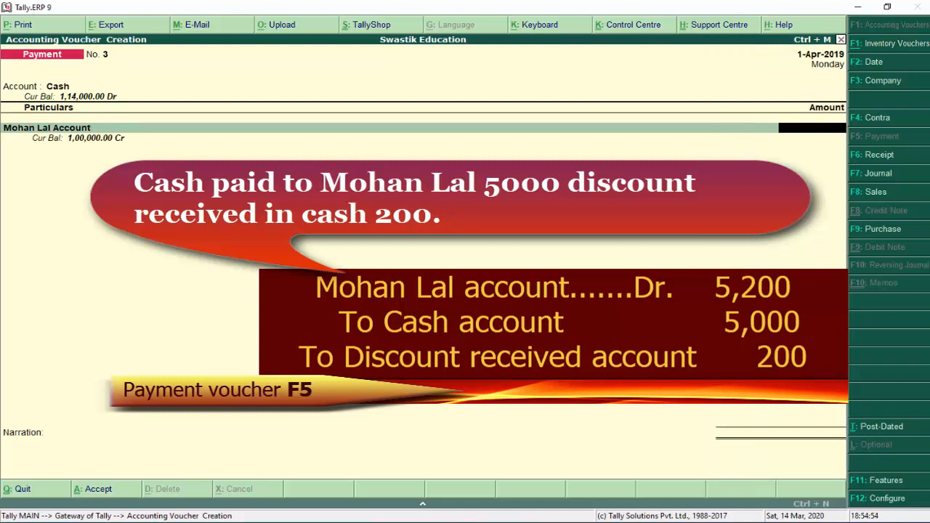
type("5000")
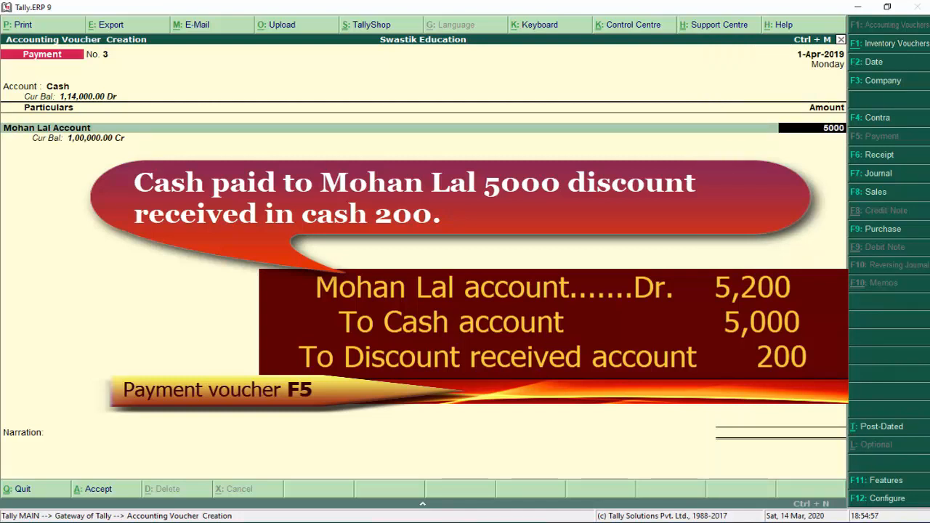
key("Return")
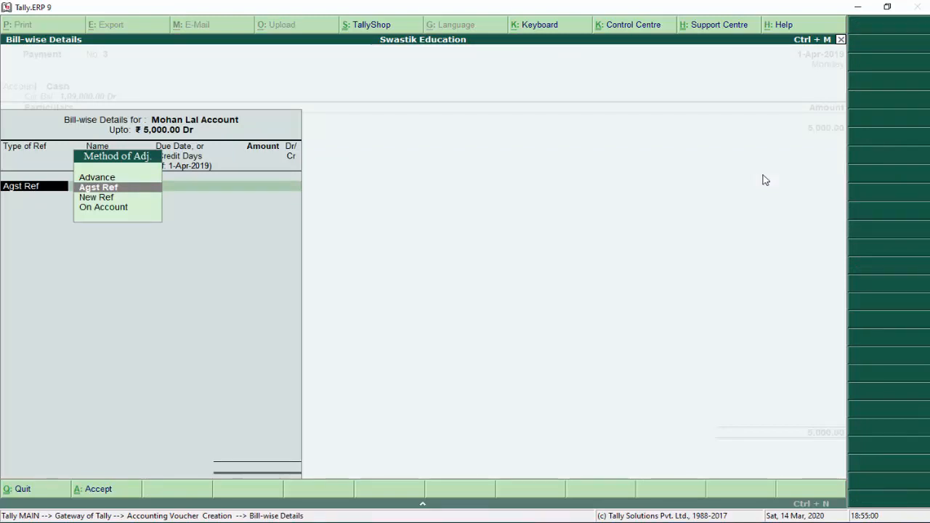
key("Return")
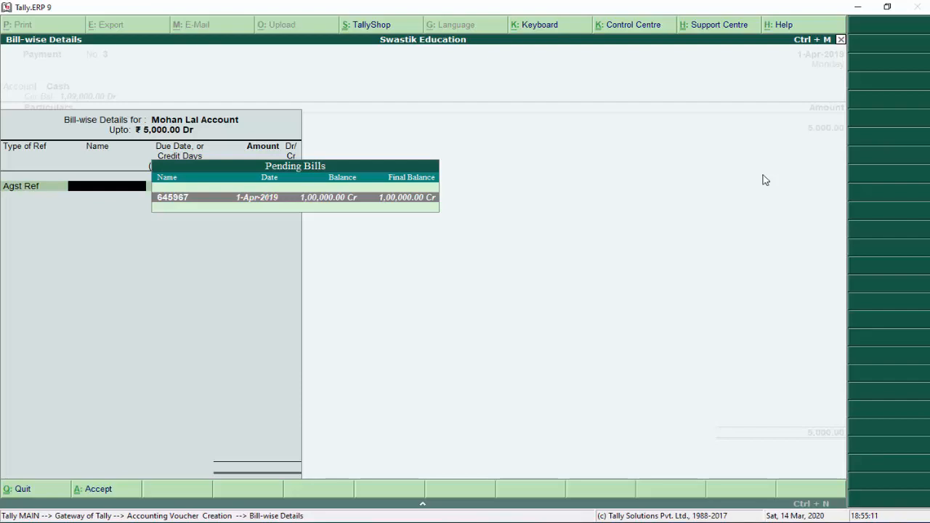
key("Return")
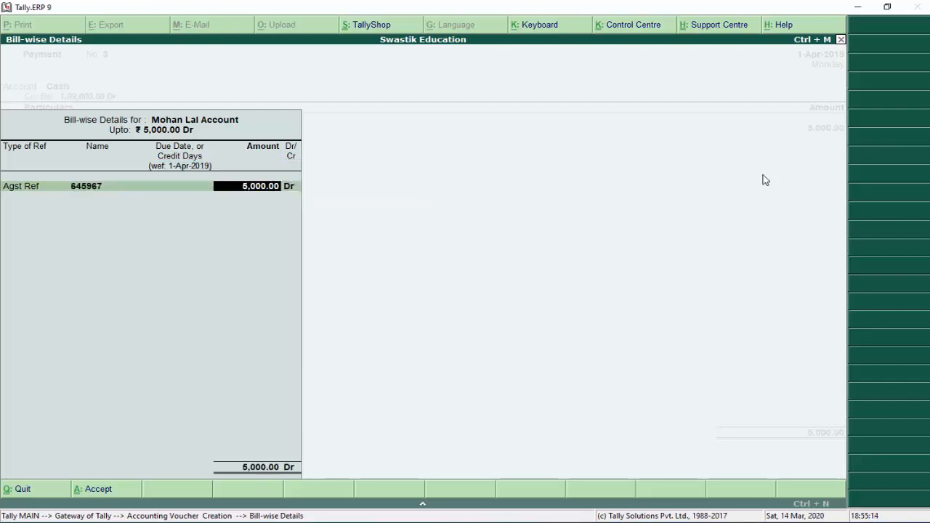
key("Return")
key("Return")
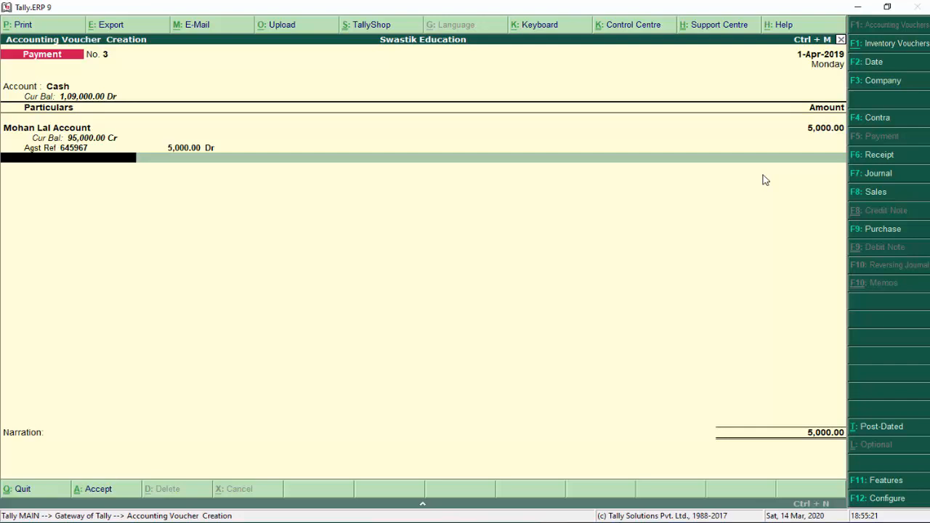
key("Return")
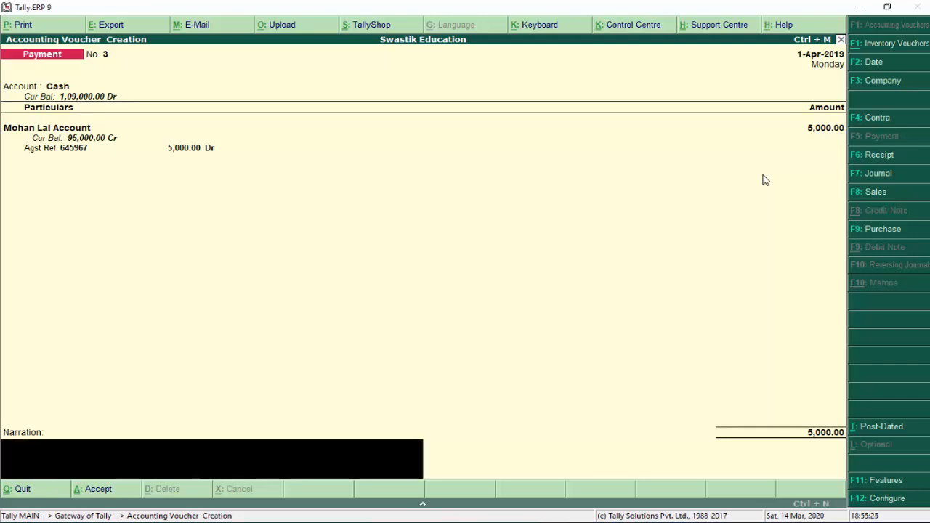
key("Return")
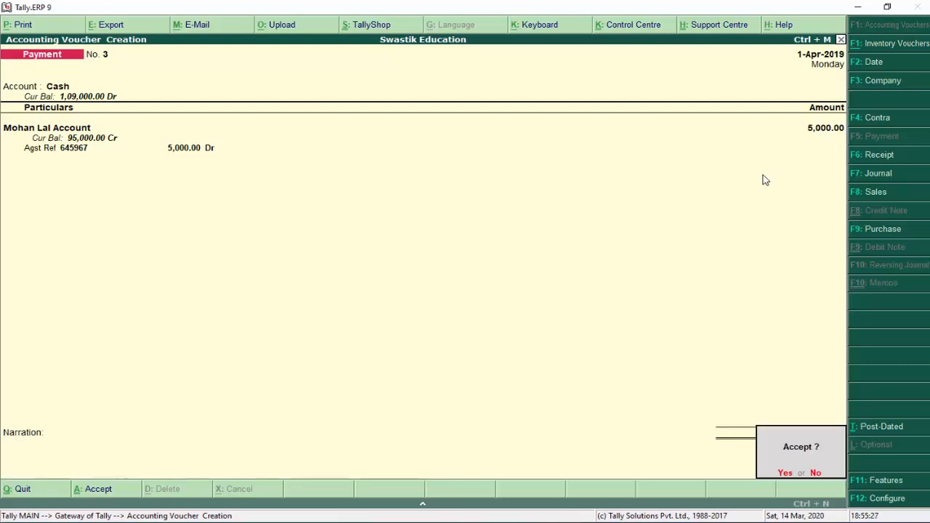
key("Return")
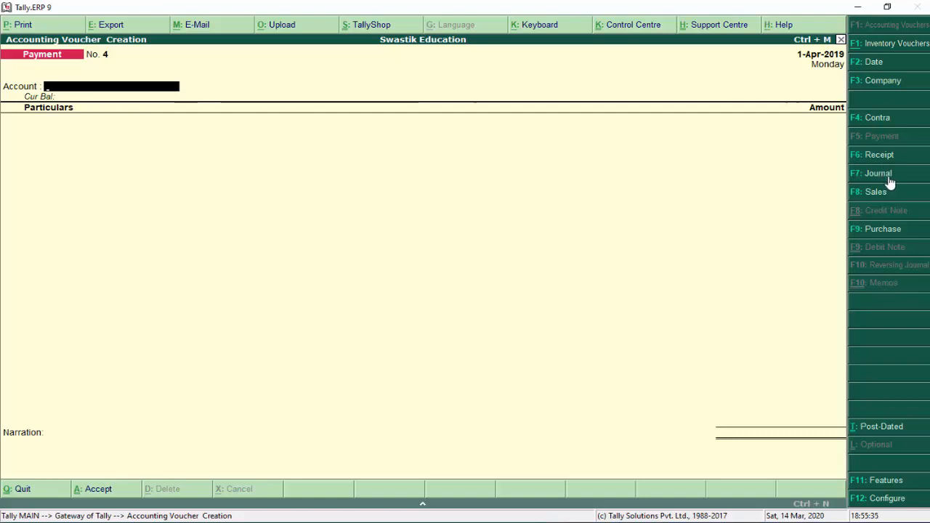
In a new journal, debit the creditor's account 200 against pending bill 645967
left_click(888, 178)
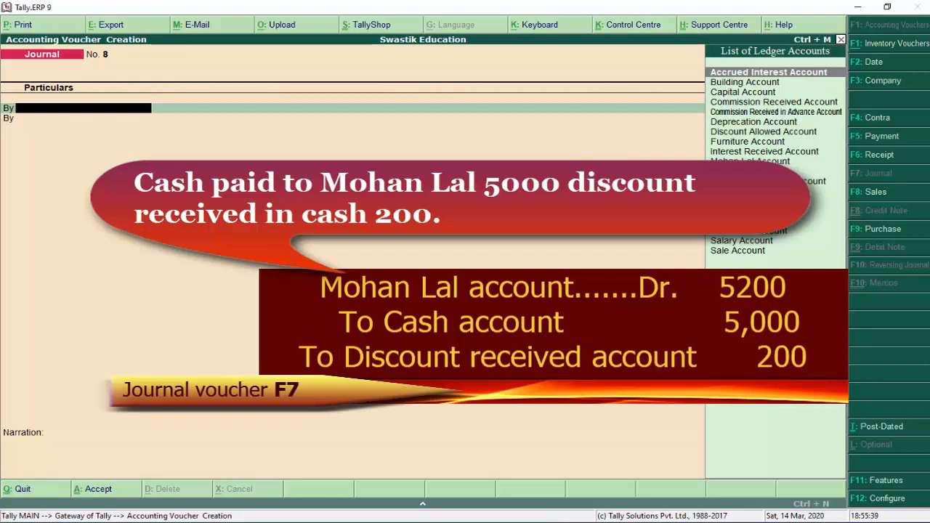
type("Mo")
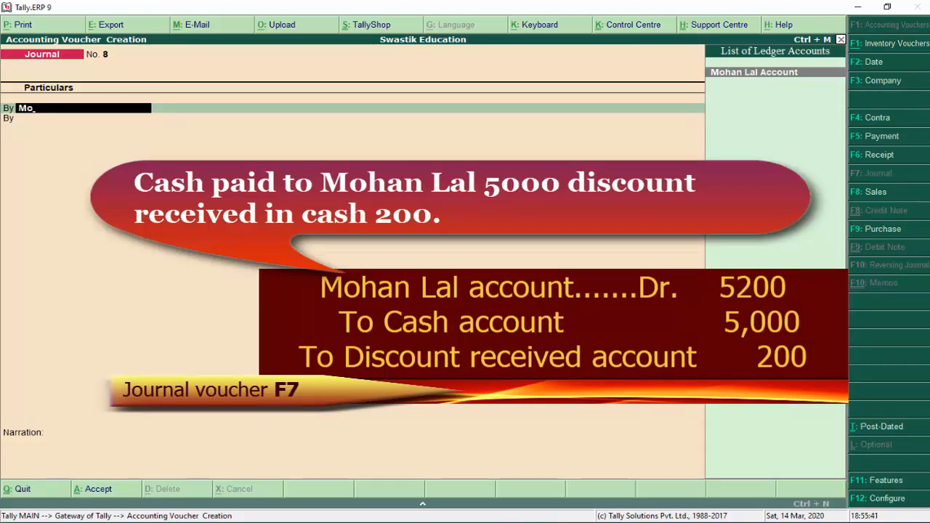
key("Return")
type("200")
key("Return")
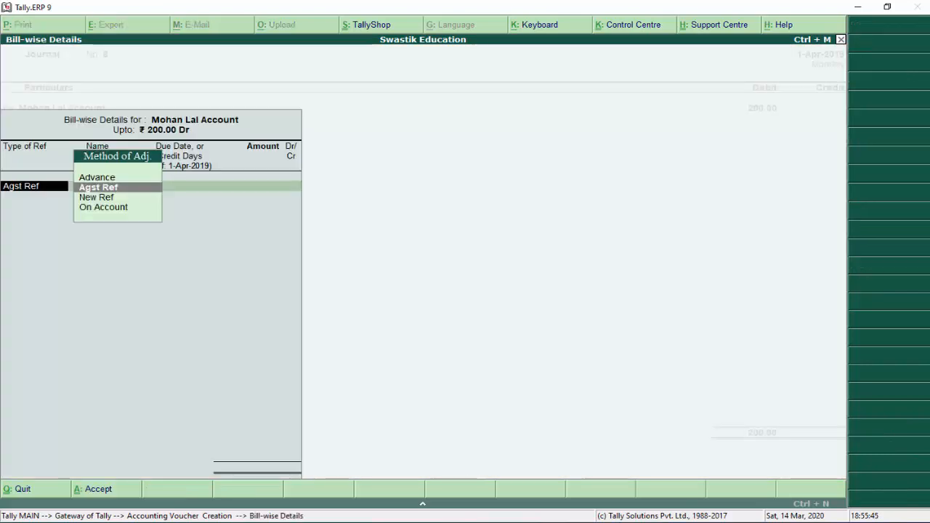
key("Return")
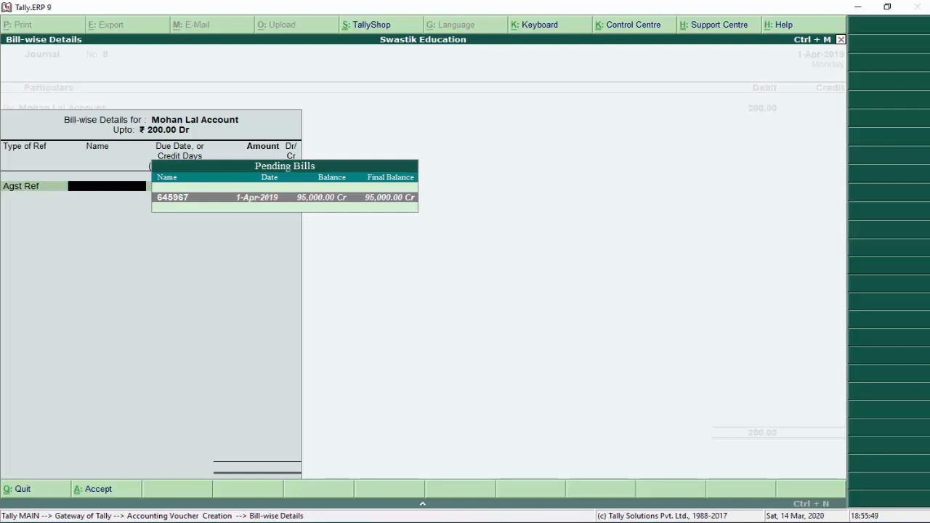
key("Return")
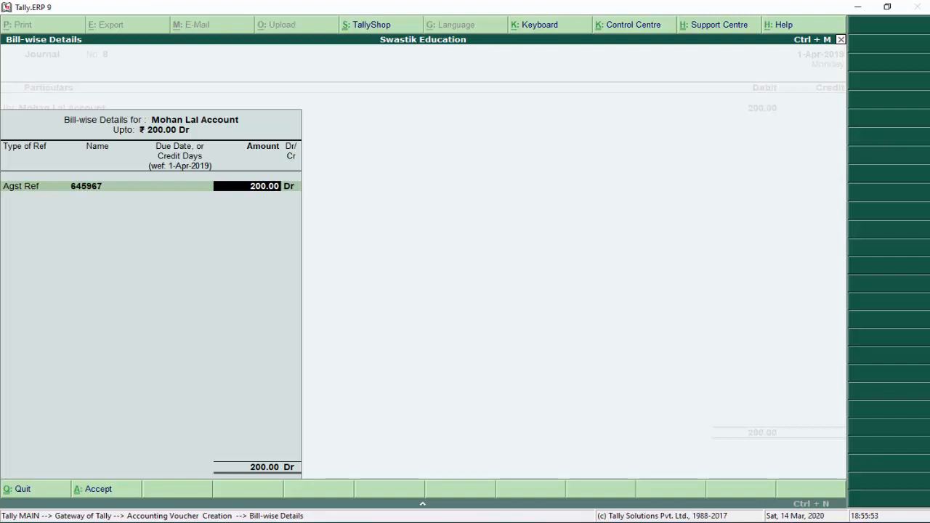
key("Return")
Start the credit line and begin creating a new ledger for it
key("Return")
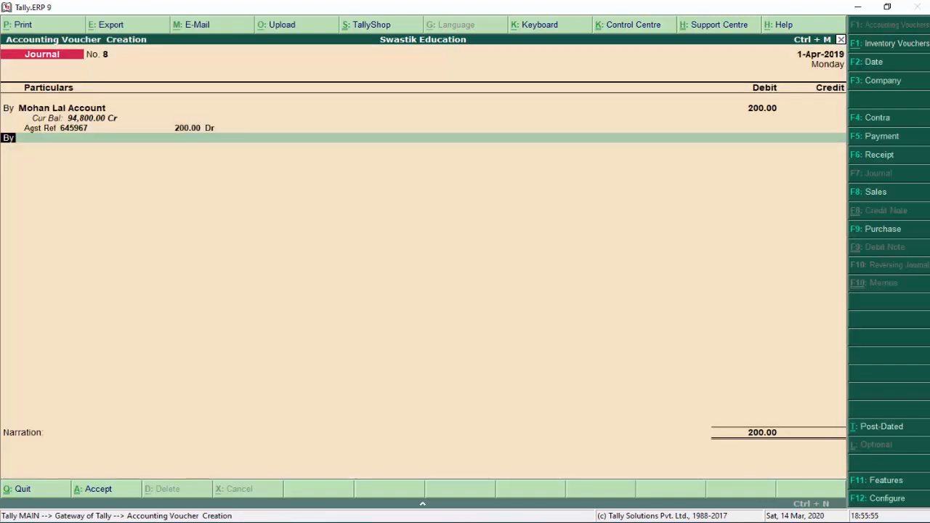
key("t")
key("Return")
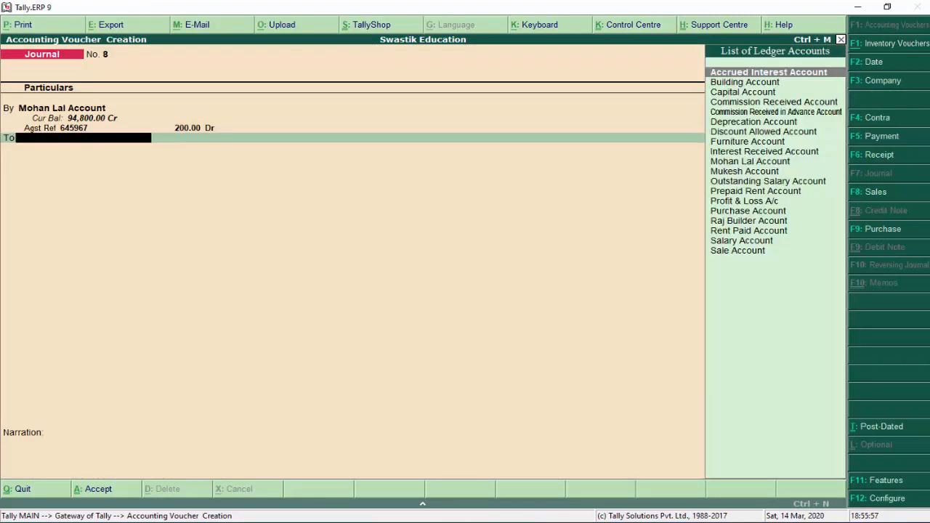
type("D")
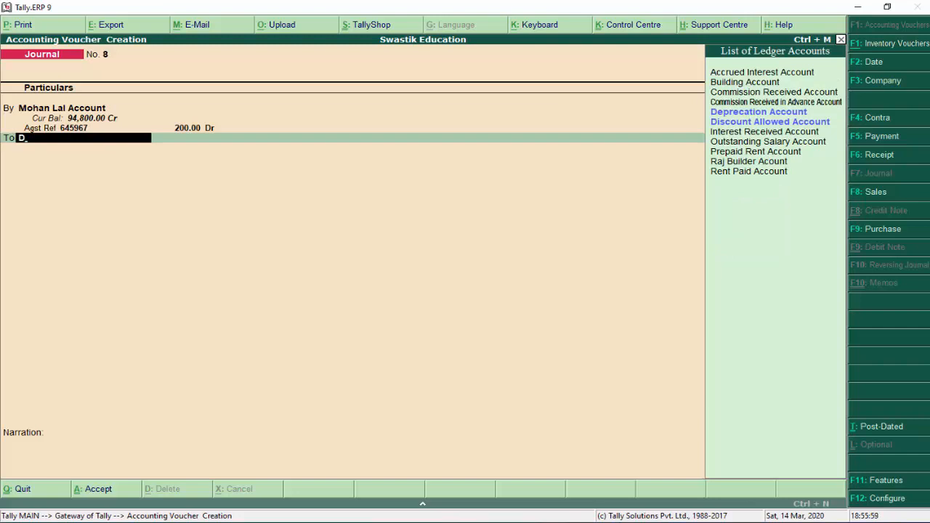
key("alt+c")
Save new ledger 'Discount Received Account' under Indirect Incomes, crediting it 200 in Journal No. 8
type("Di")
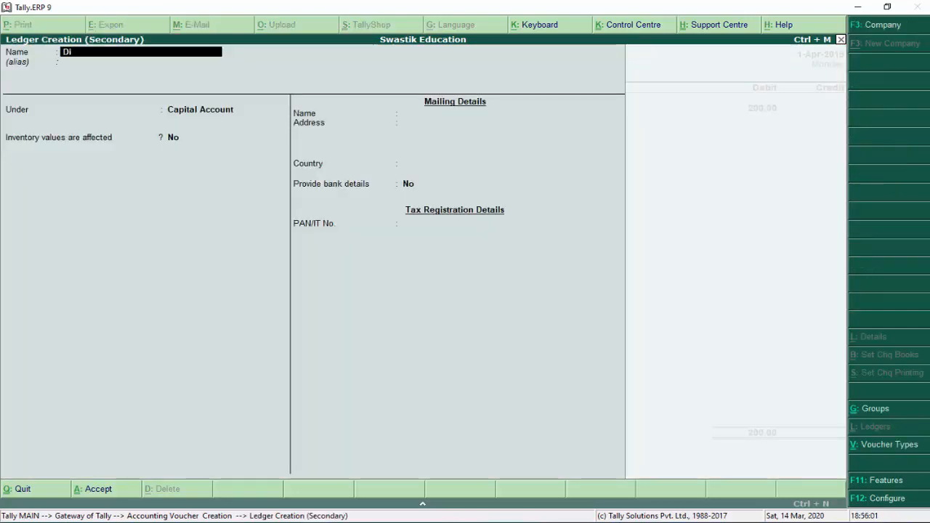
type("scount Received Account")
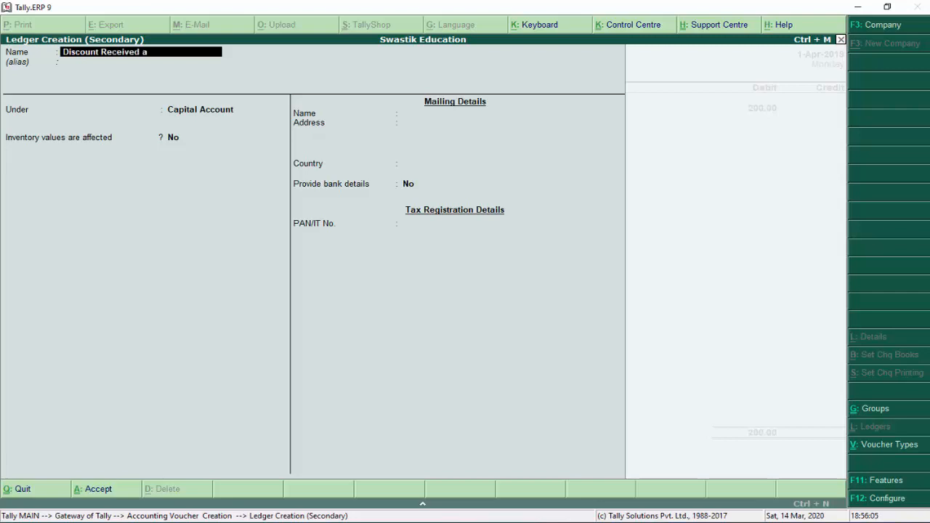
key("Return")
key("Return")
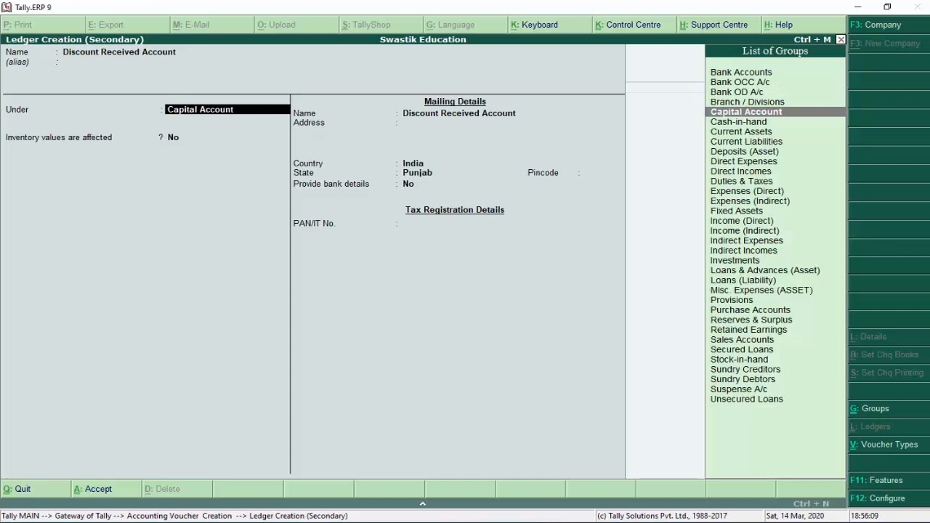
key("Down")
key("Down")
key("Down")
key("Down")
key("Down")
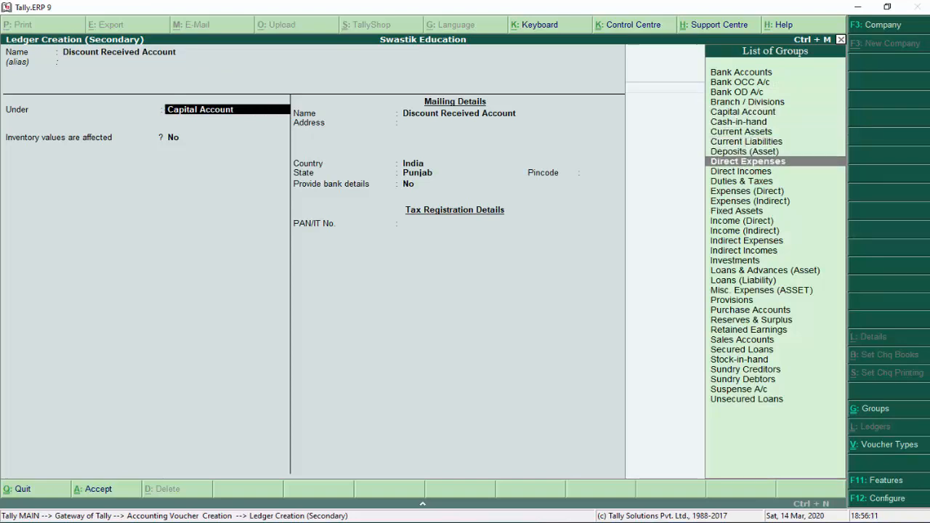
key("Down")
key("Down")
key("Down")
key("Down")
key("Down")
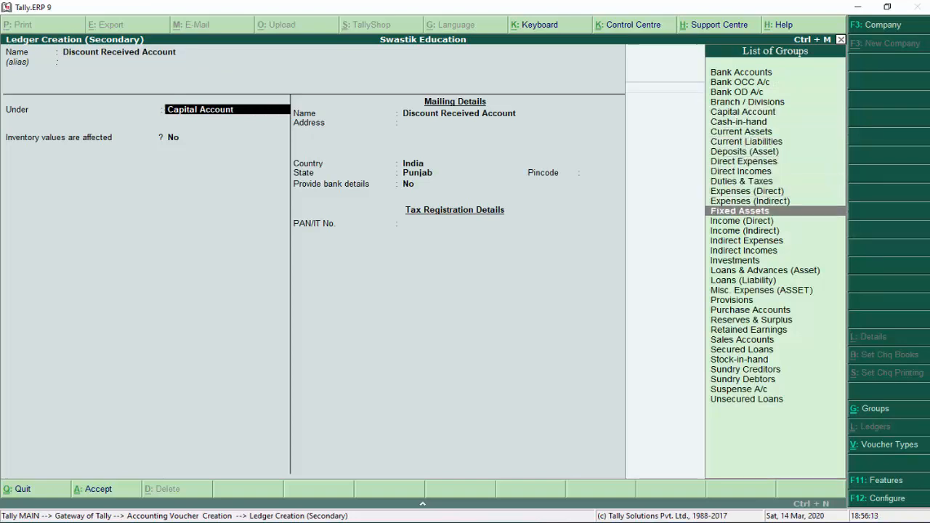
key("Down")
key("Down")
key("Down")
key("Down")
key("Return")
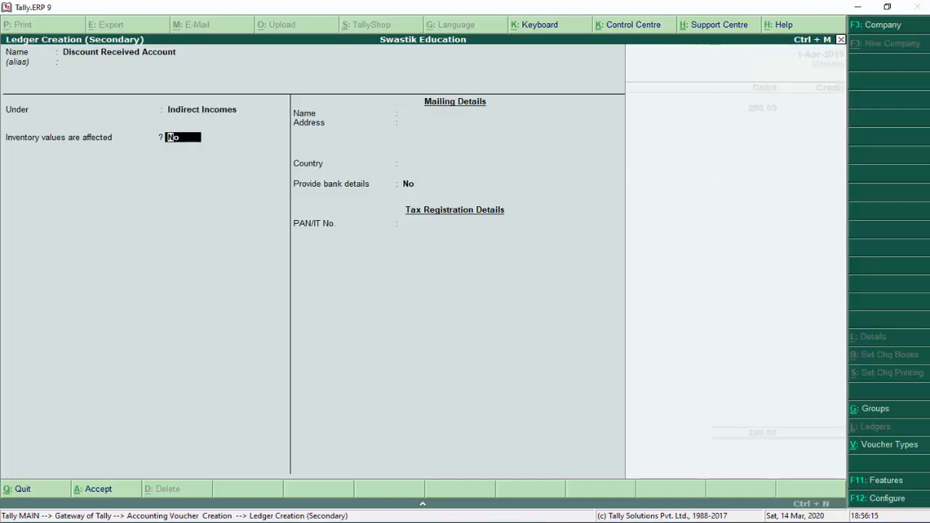
key("Return")
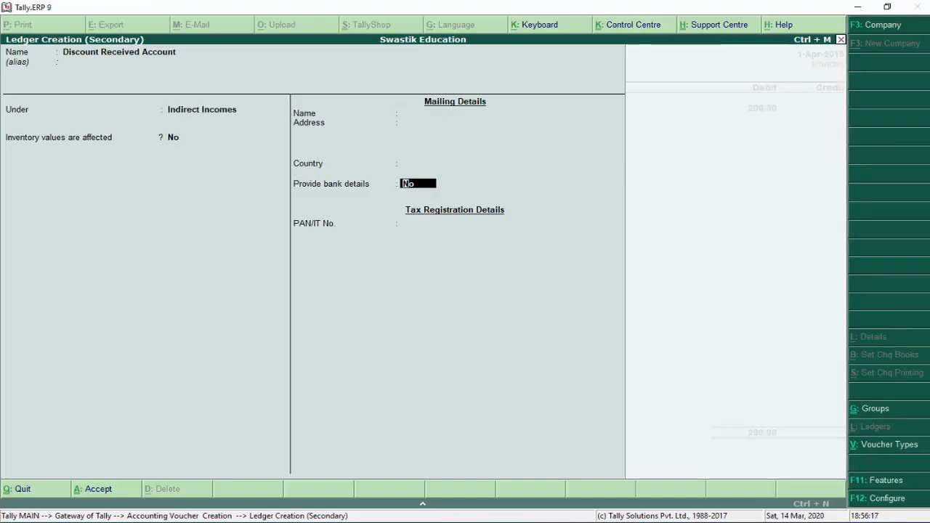
key("Return")
key("Return")
key("Return")
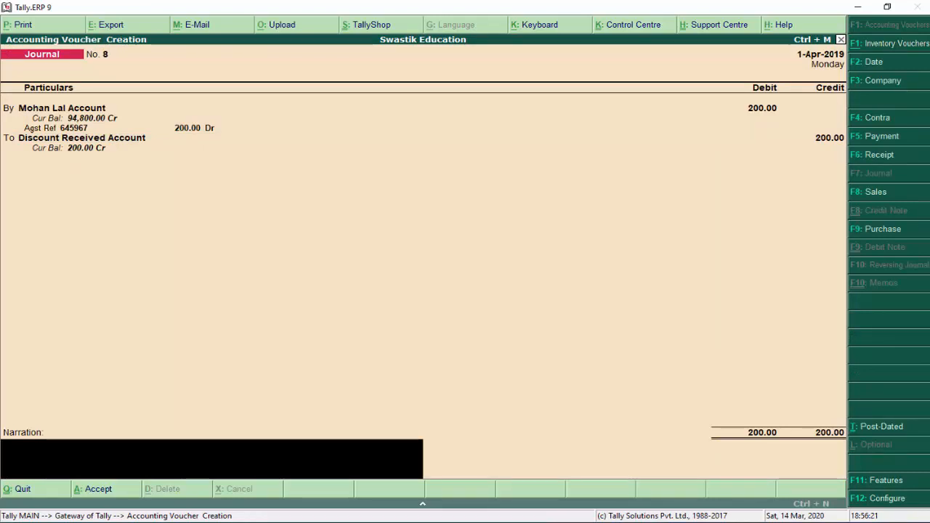
Add a narration about the discount received from the creditor and save Journal No. 8
type("discount received from")
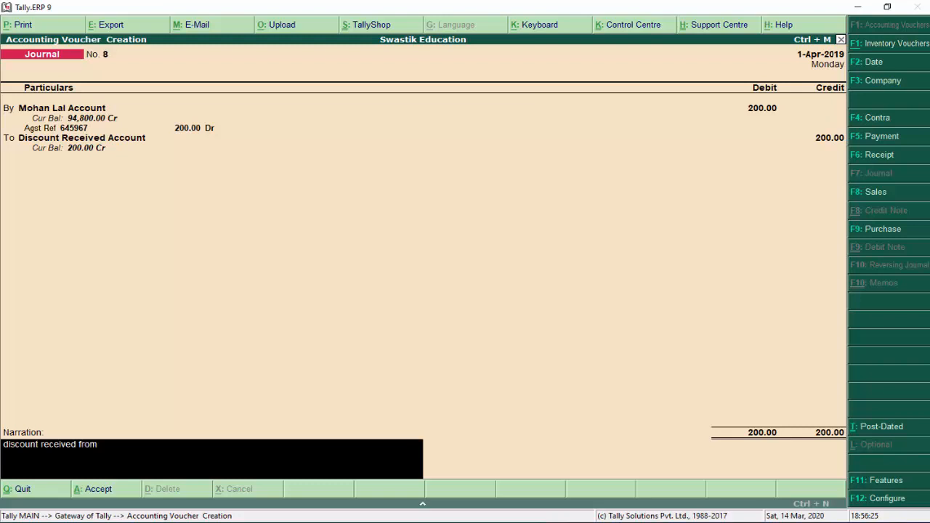
key("Return")
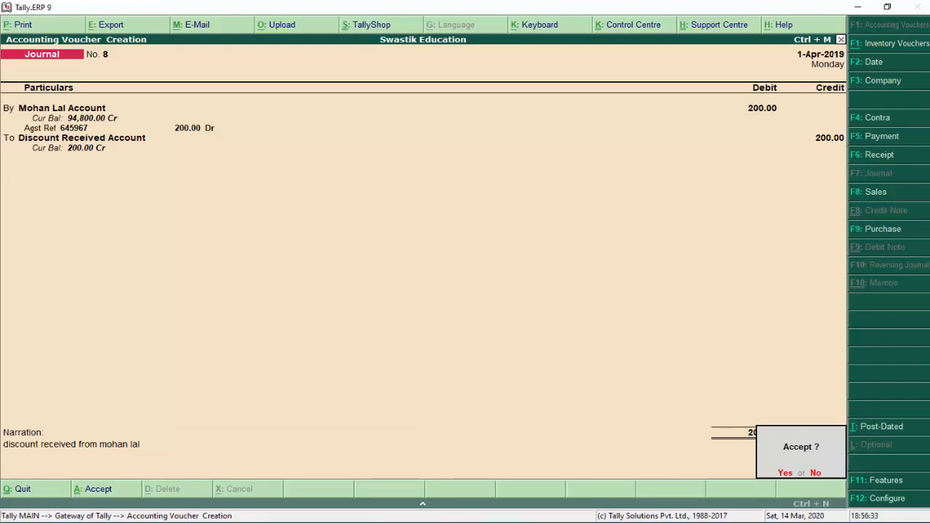
key("Return")
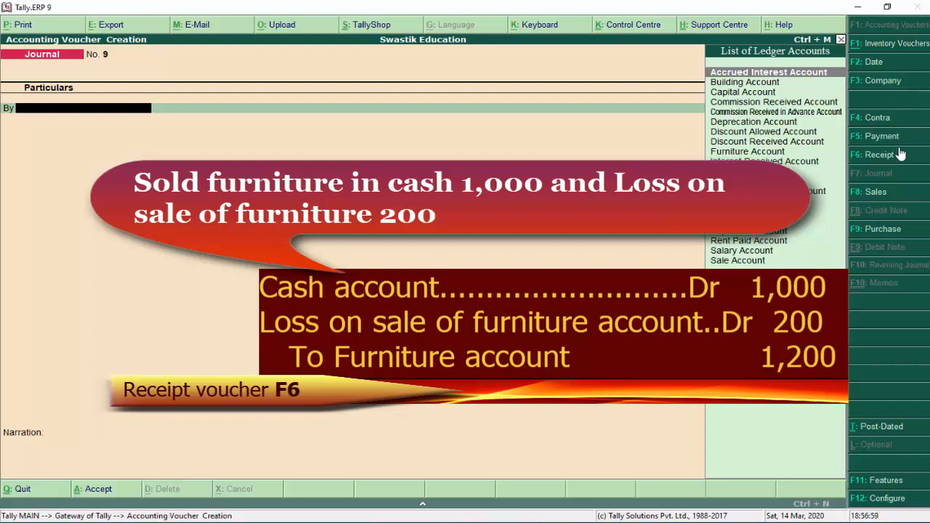
Record Receipt No. 4 with 1,000 cash received, credited to Furniture Account, and save it
left_click(896, 138)
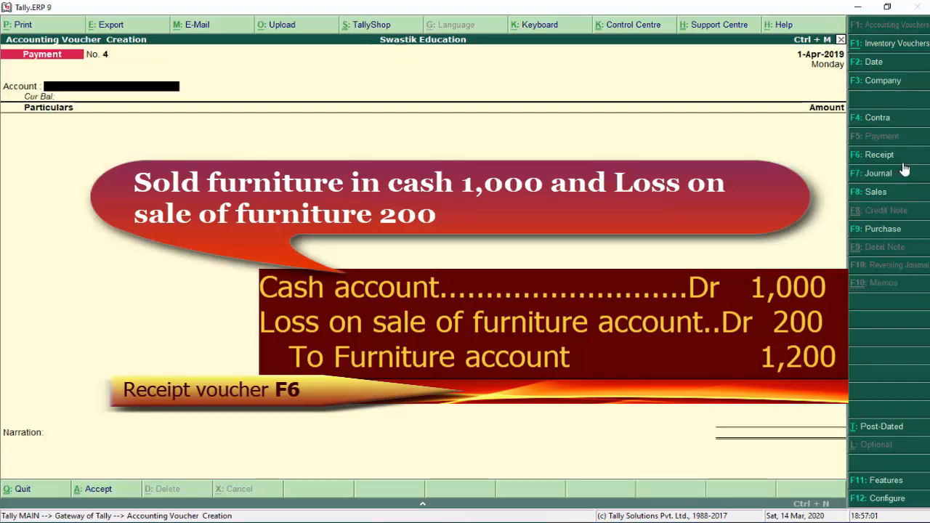
left_click(879, 156)
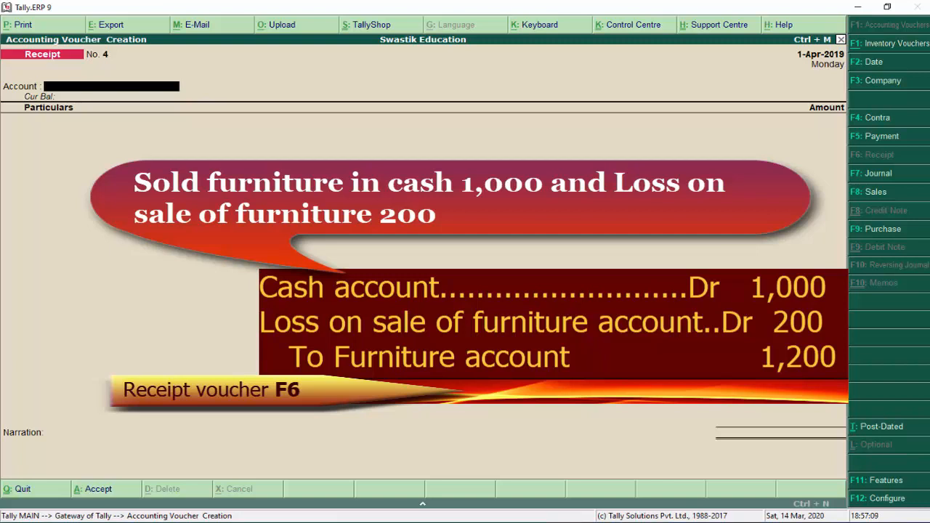
type("C")
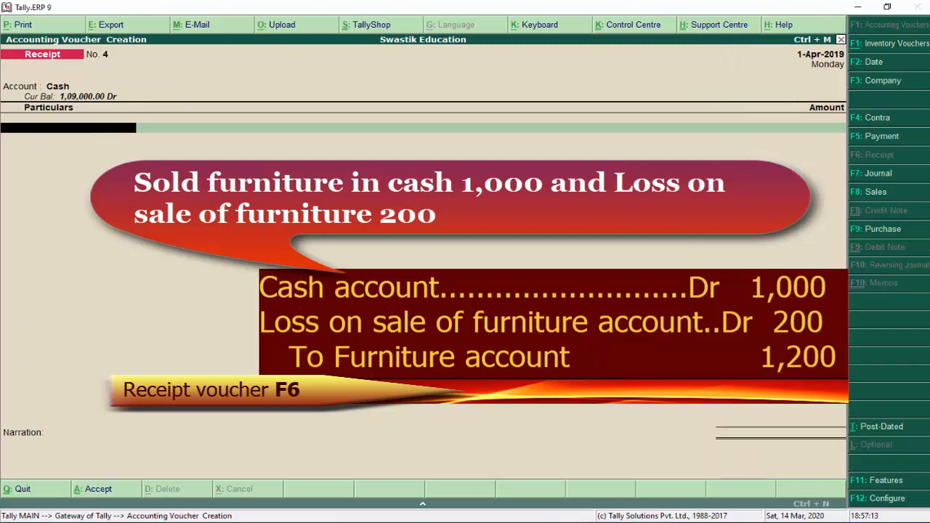
type("F")
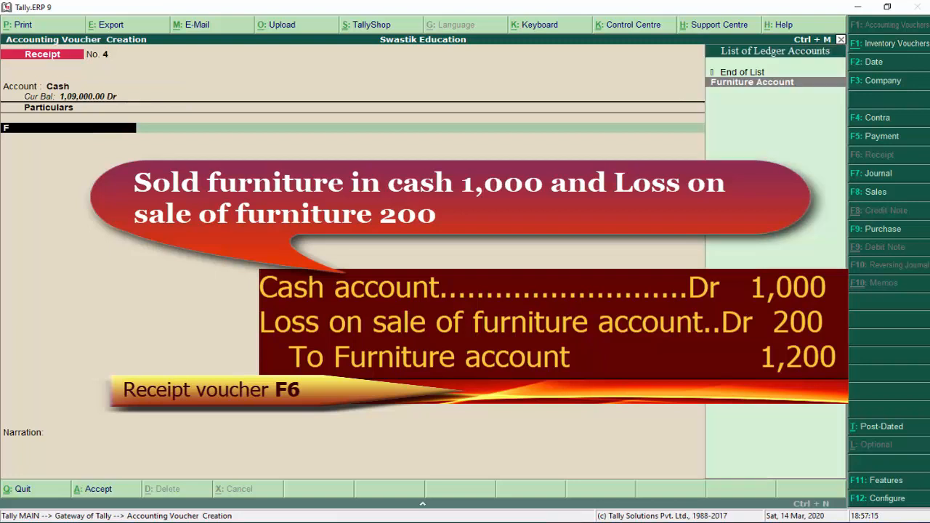
key("Return")
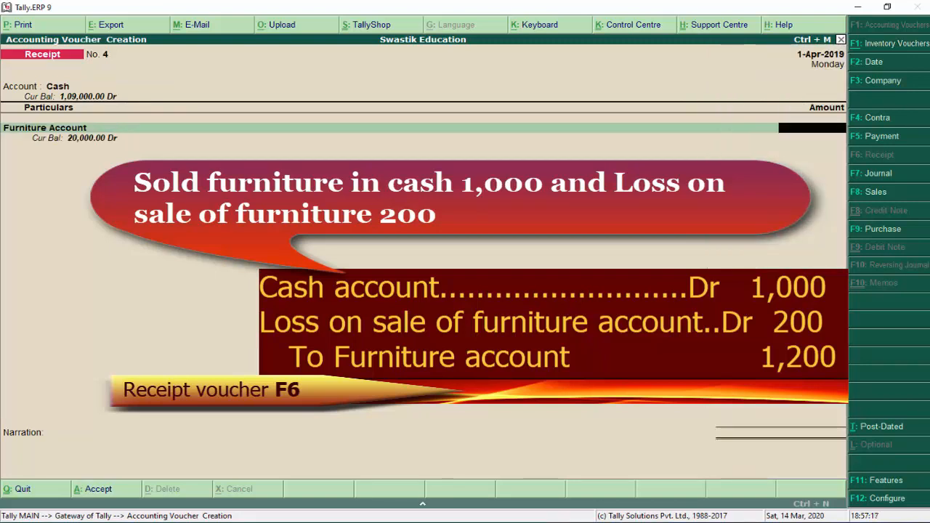
type("1000")
key("Return")
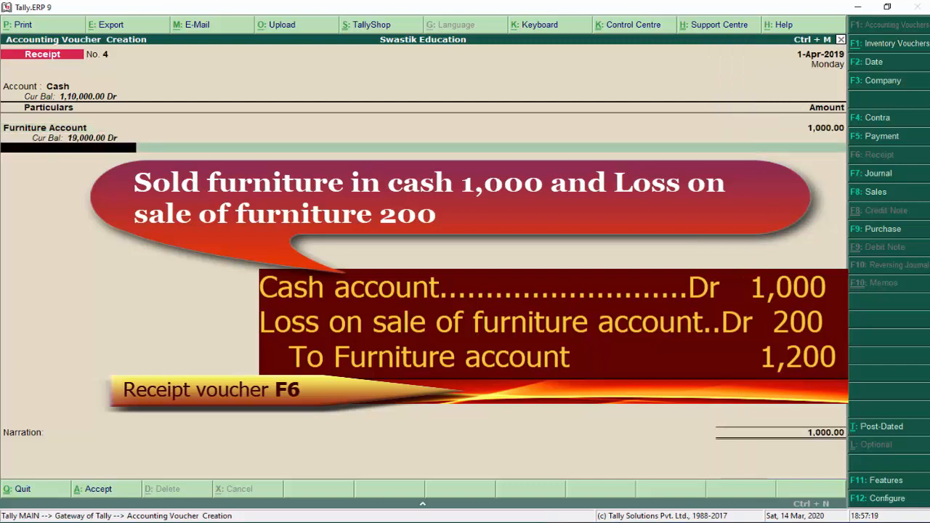
key("Return")
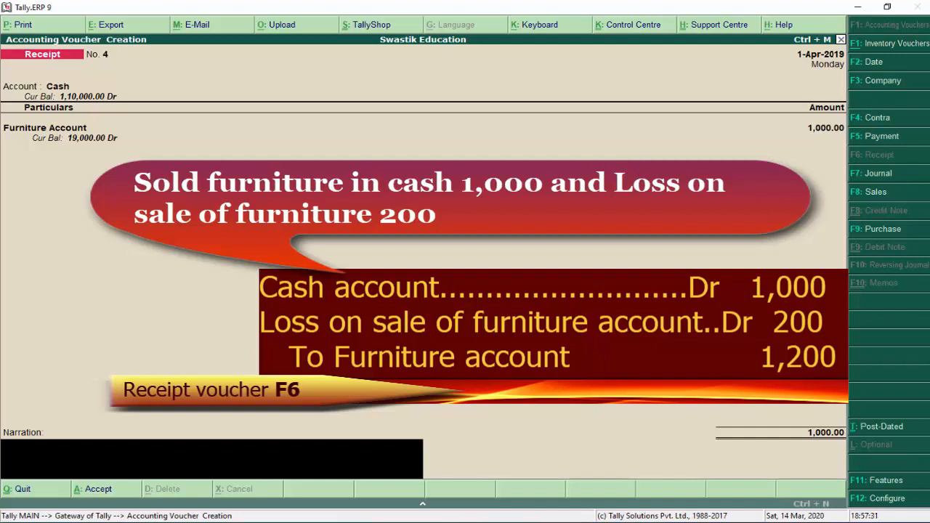
key("Return")
key("Return")
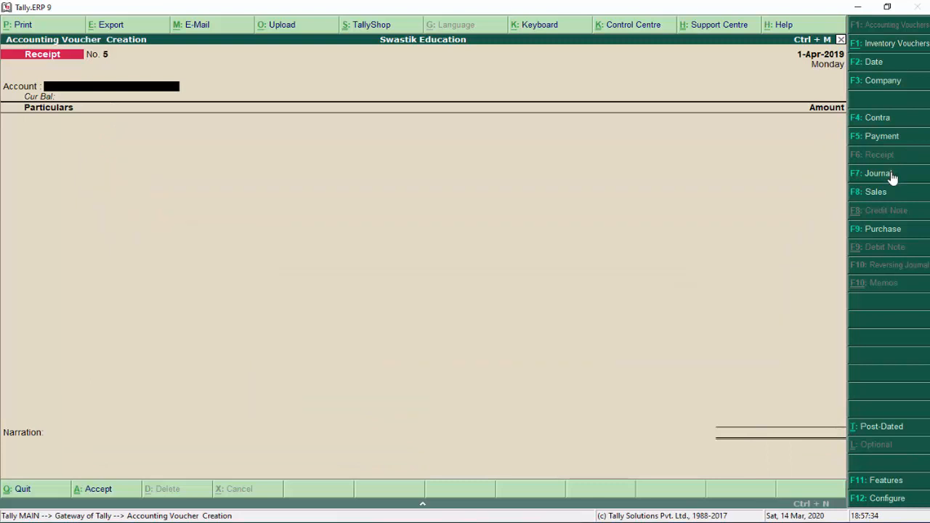
In a journal voucher, create the 'Loss on Sale of Furniture Account' ledger under Indirect Expenses
left_click(879, 174)
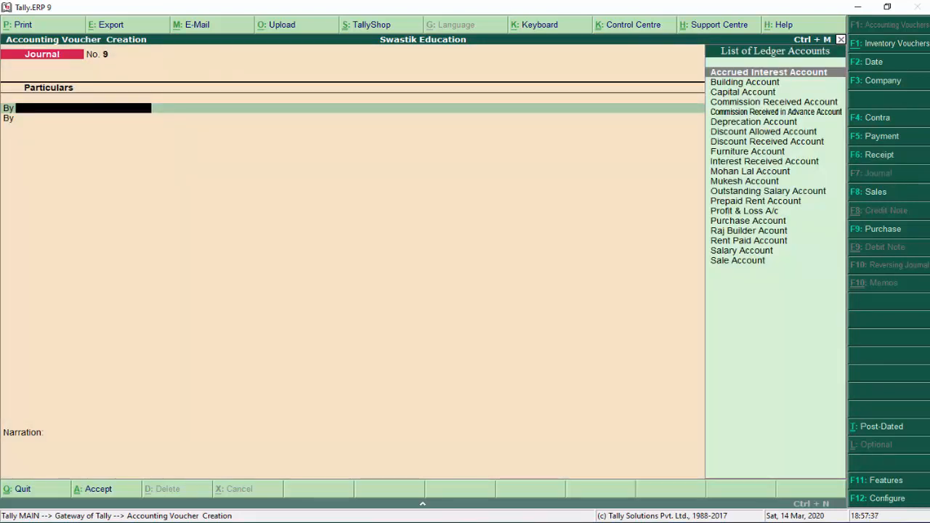
key("alt+c")
type("Loss o")
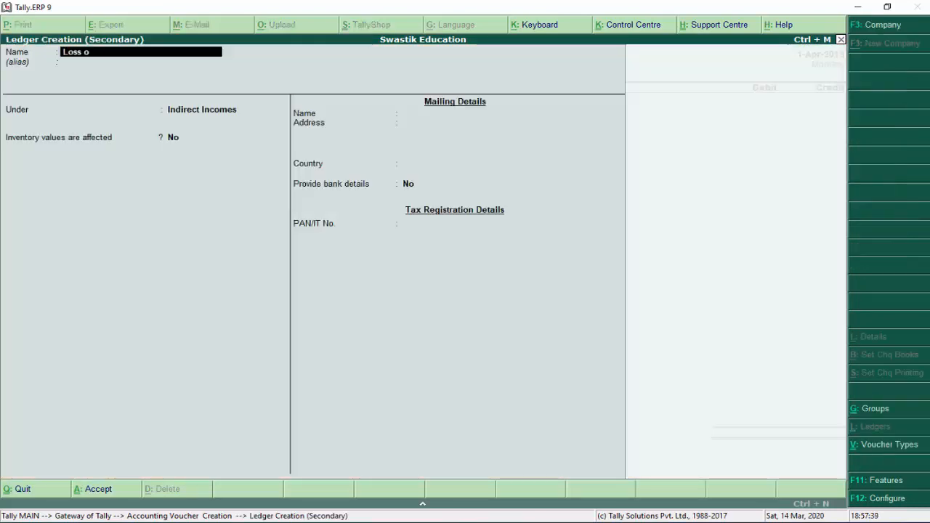
type("n Sale of Fu")
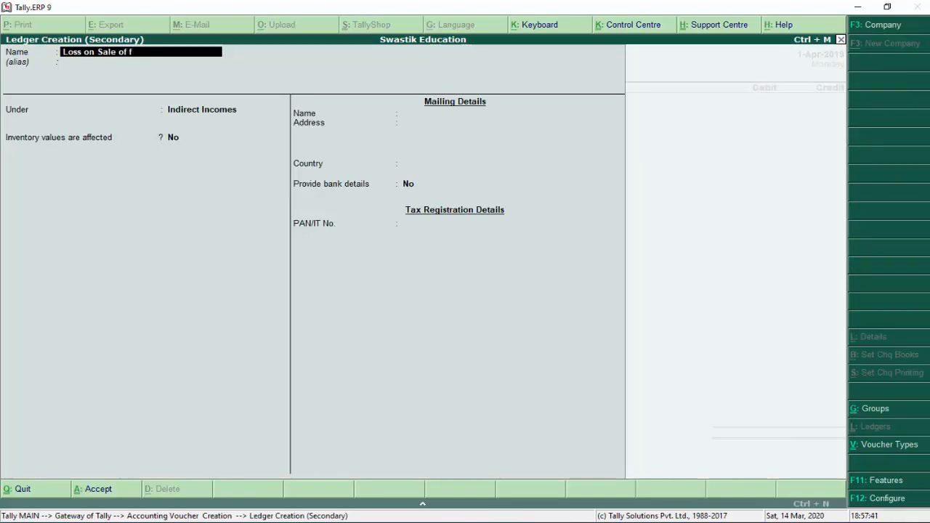
type("rniture Account")
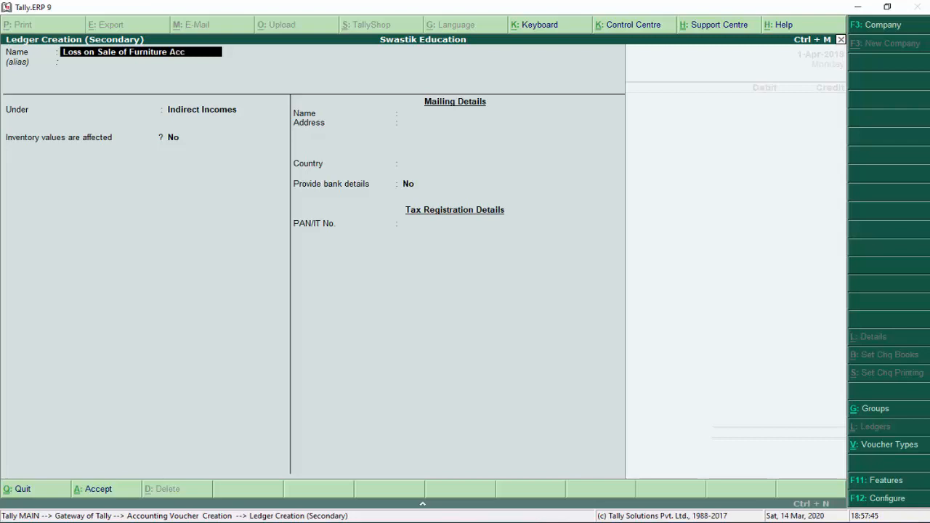
key("Return")
key("Return")
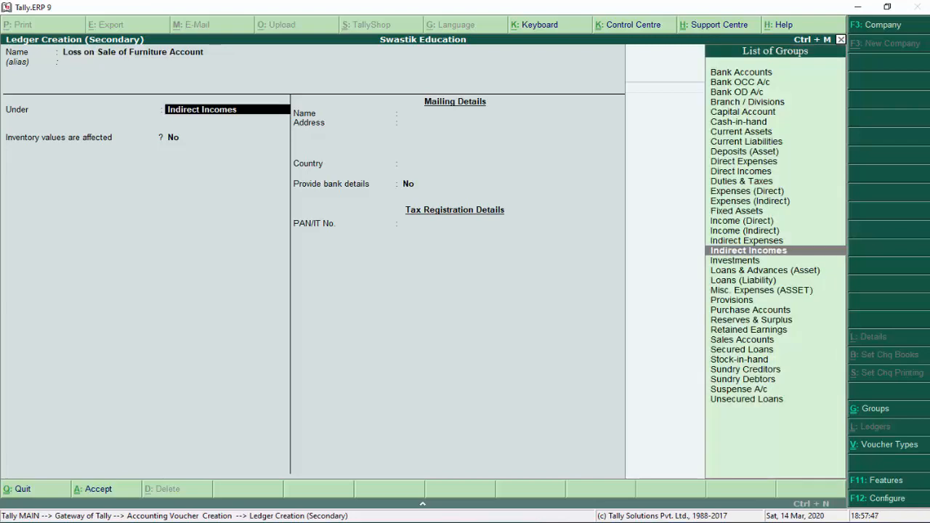
key("Up")
key("Up")
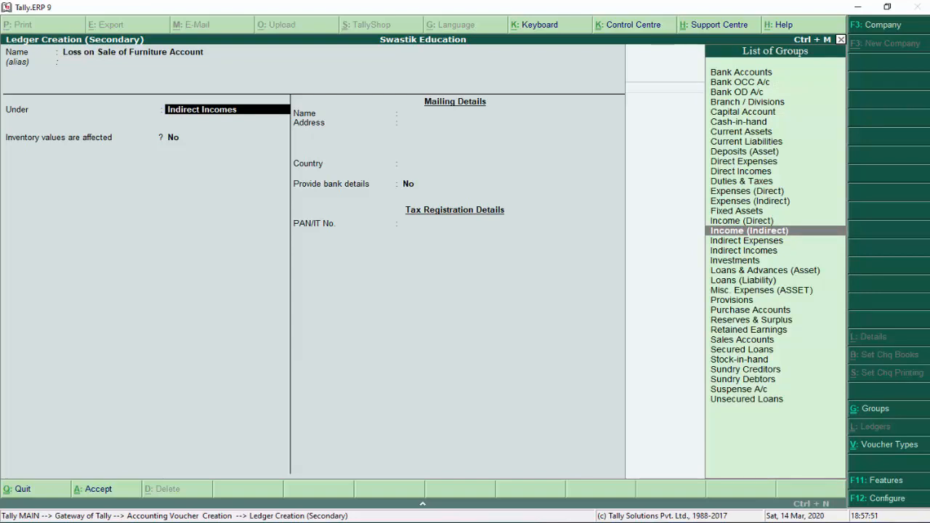
key("Up")
key("Up")
key("Up")
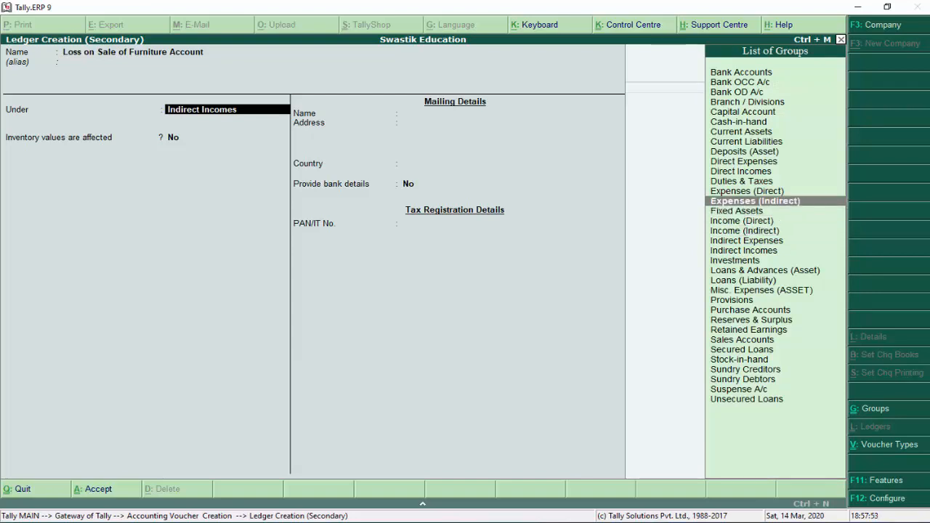
key("Return")
key("Return")
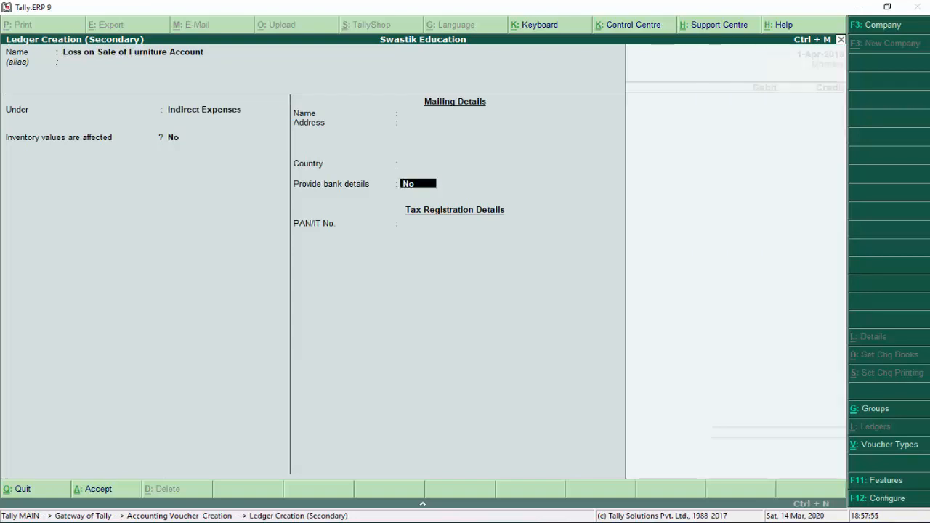
key("Return")
key("Return")
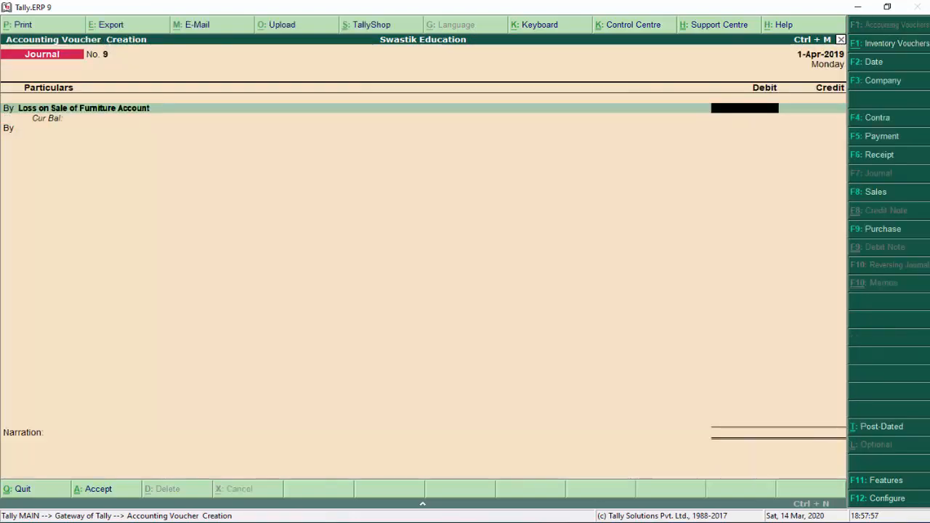
Debit the loss ledger 200.00 and start a credit line with 'Fu' for Furniture
type("200")
key("Return")
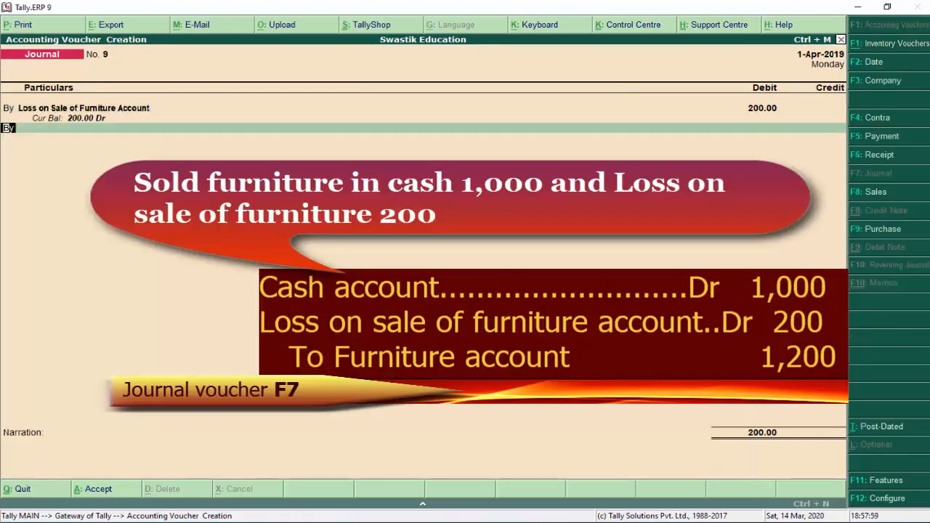
key("t")
key("Return")
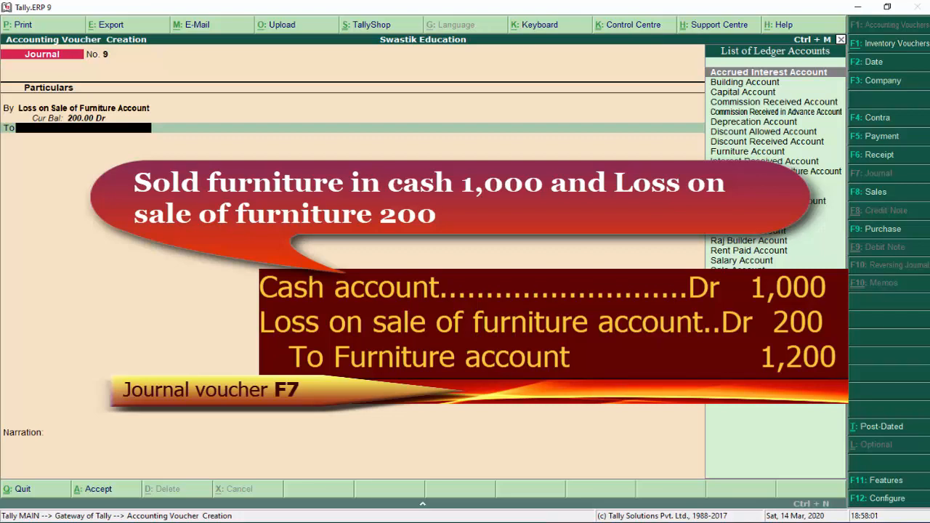
type("Fu")
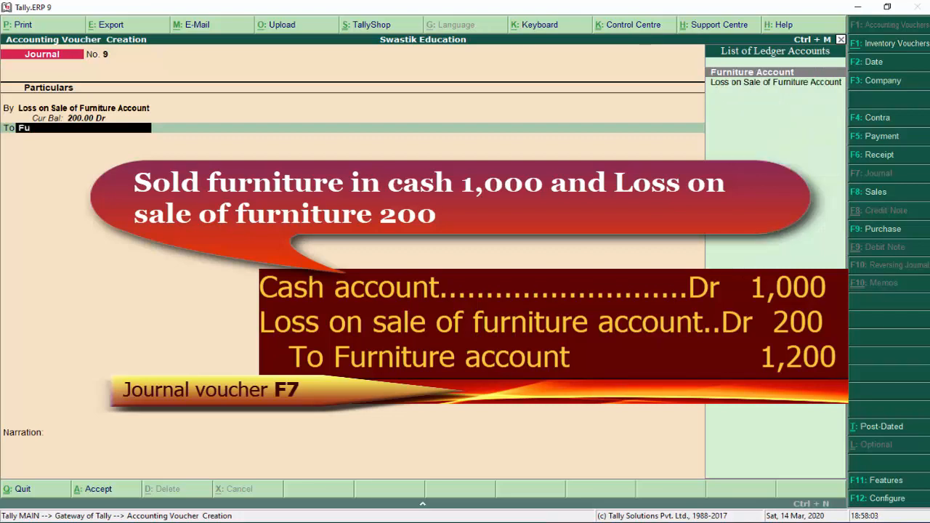
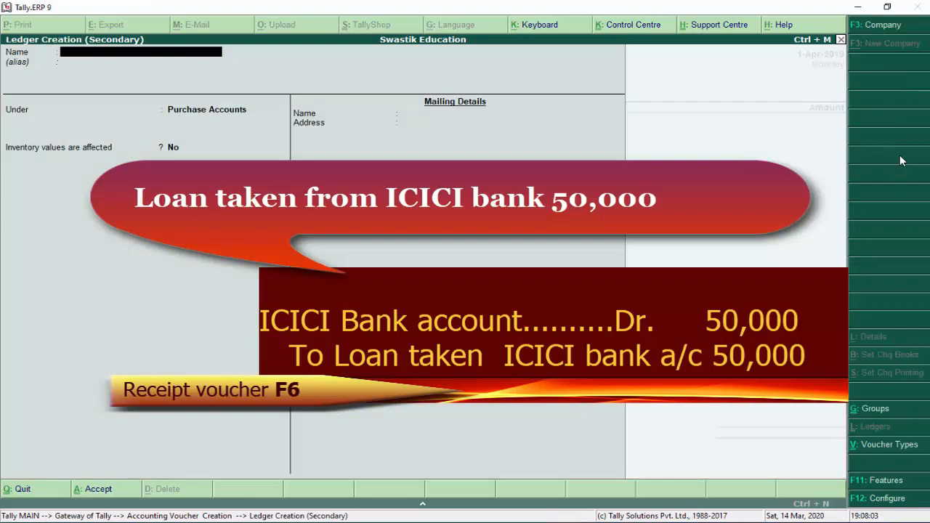
Create the 'ICICI Bank Account' ledger under Bank Accounts
type("CIC")
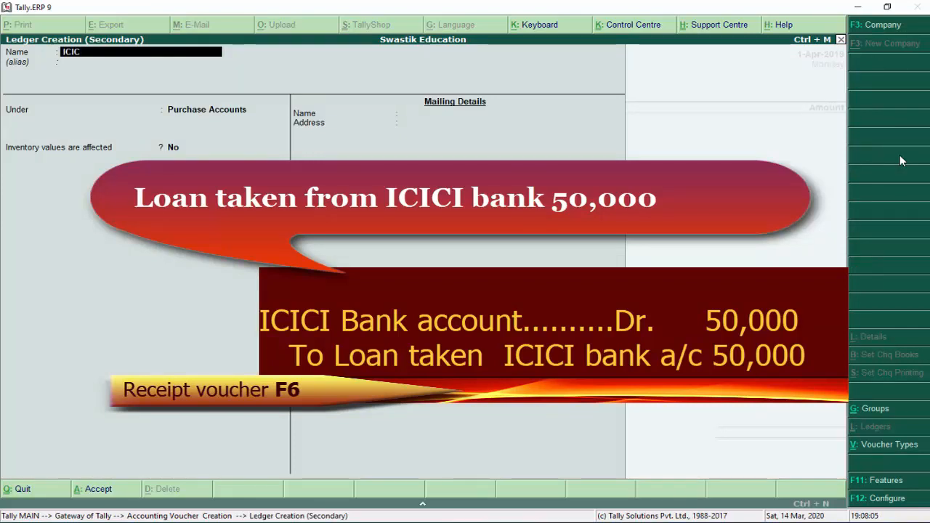
type("I Bank a")
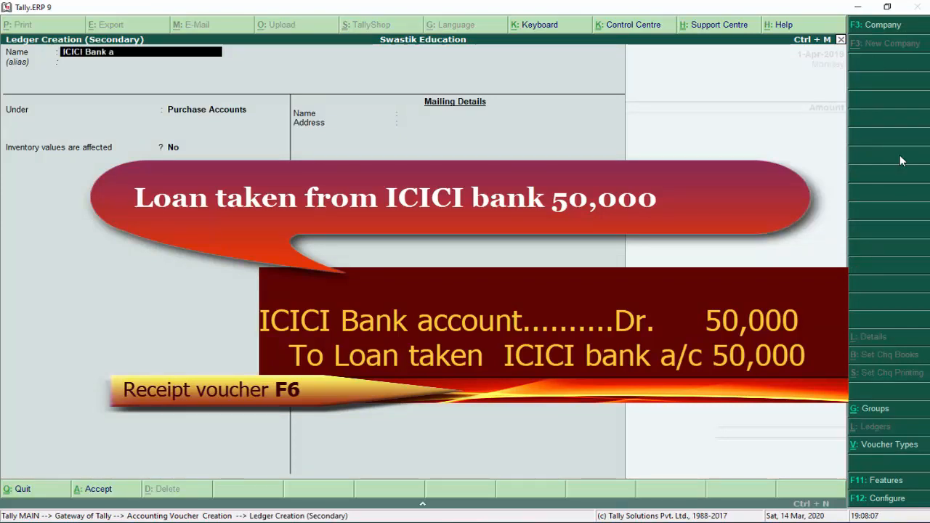
type("ccount")
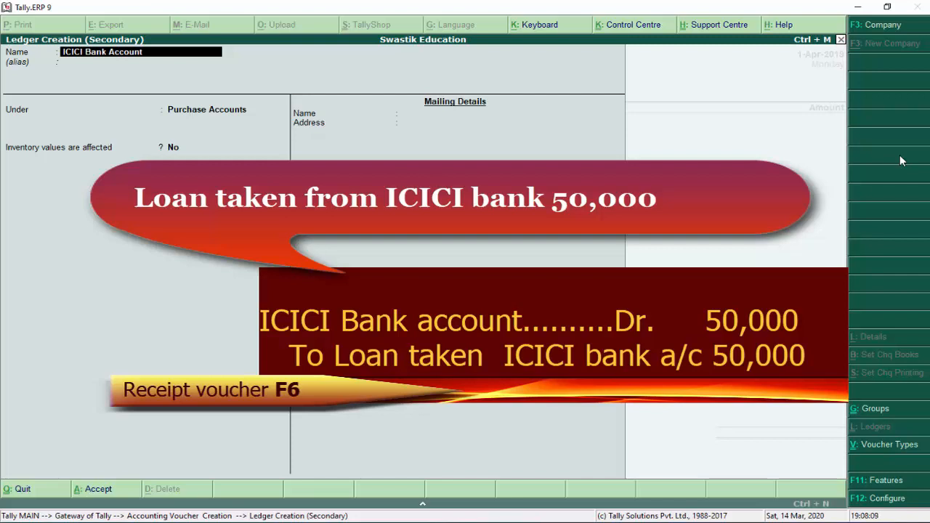
key("Return")
key("Return")
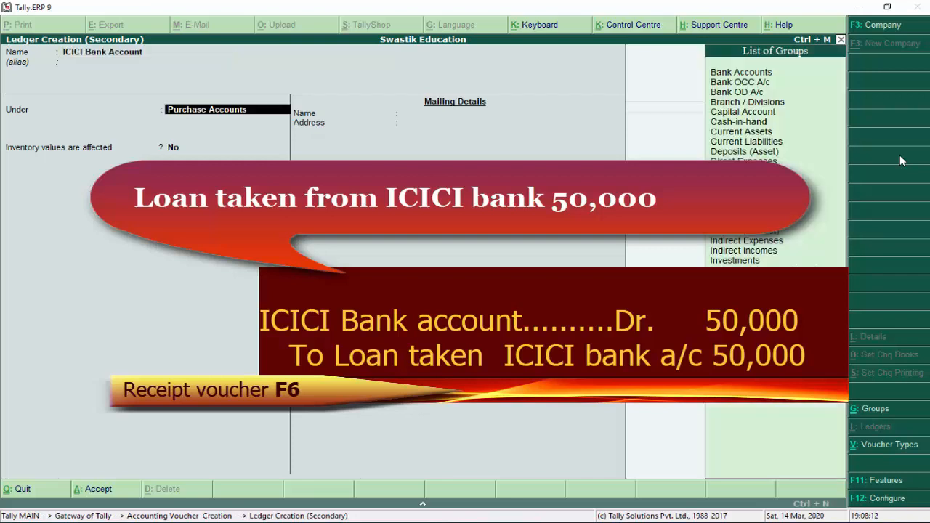
type("Ban")
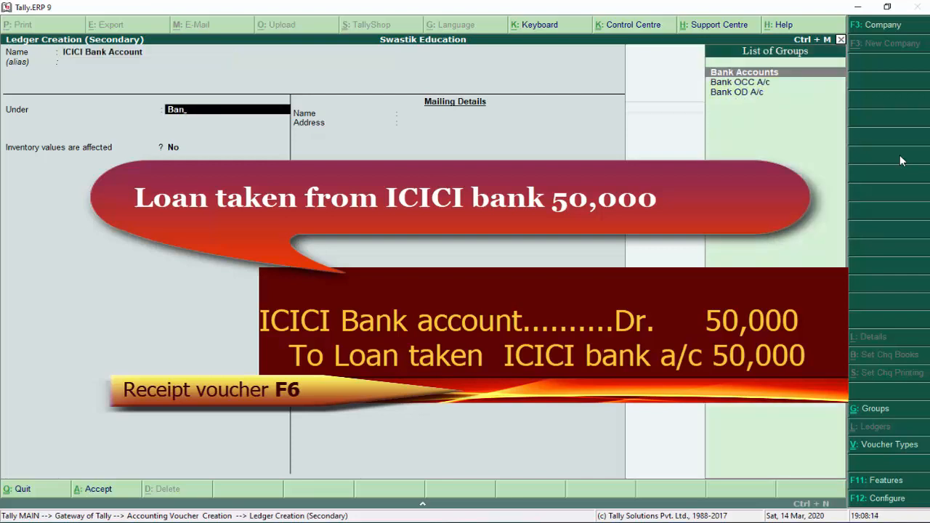
key("Return")
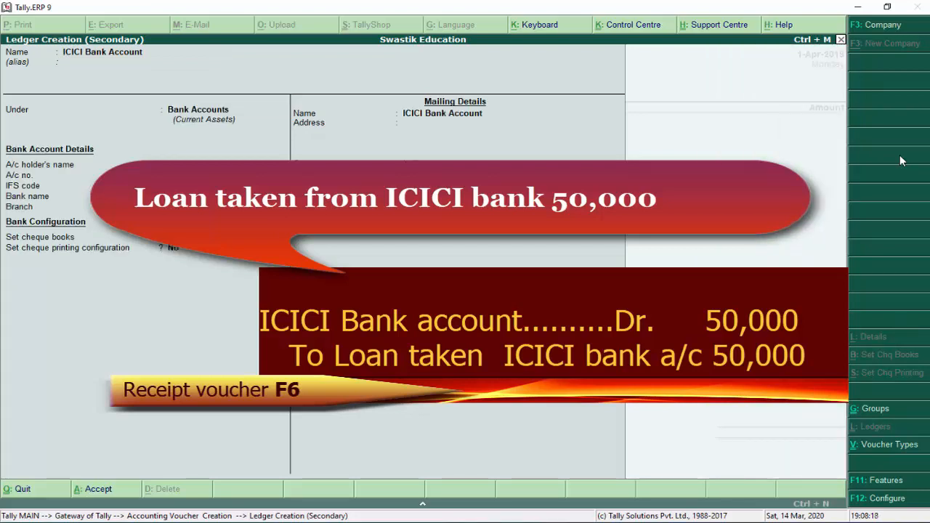
key("Return")
key("Return")
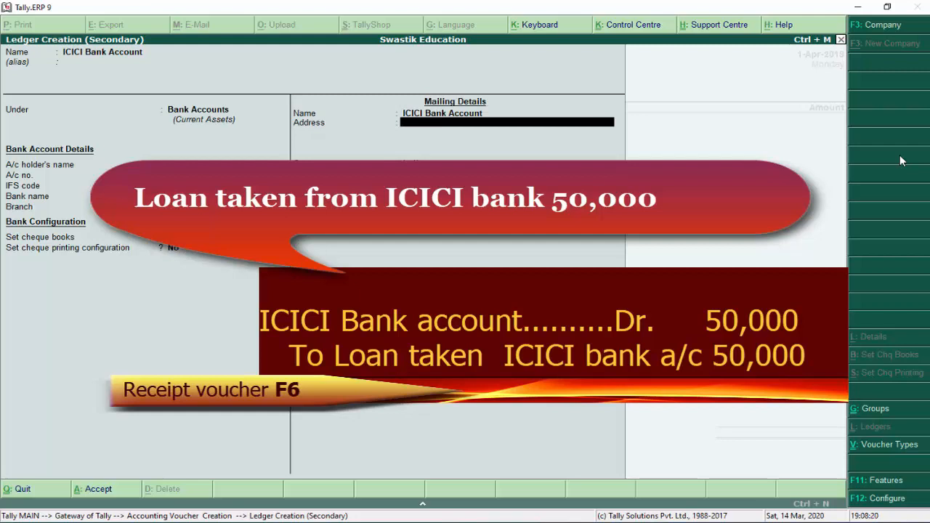
key("Return")
key("Return")
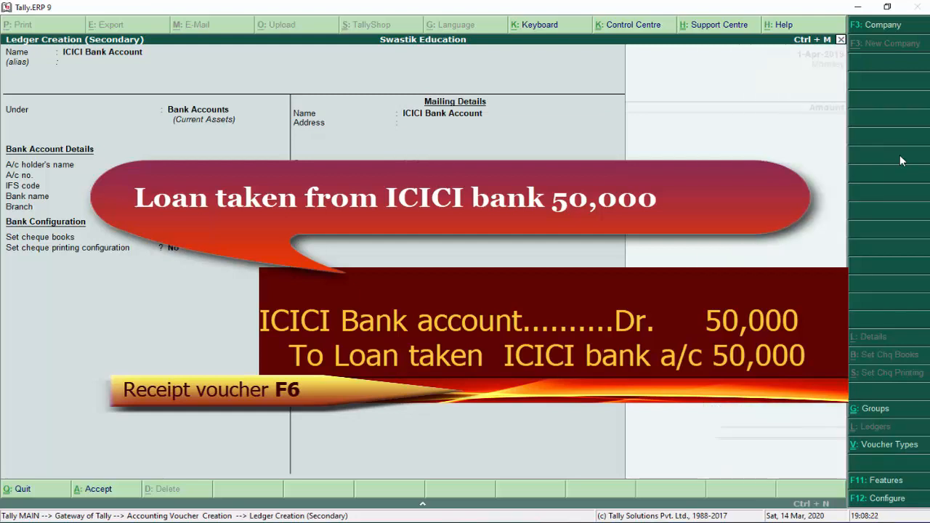
key("Return")
key("Return")
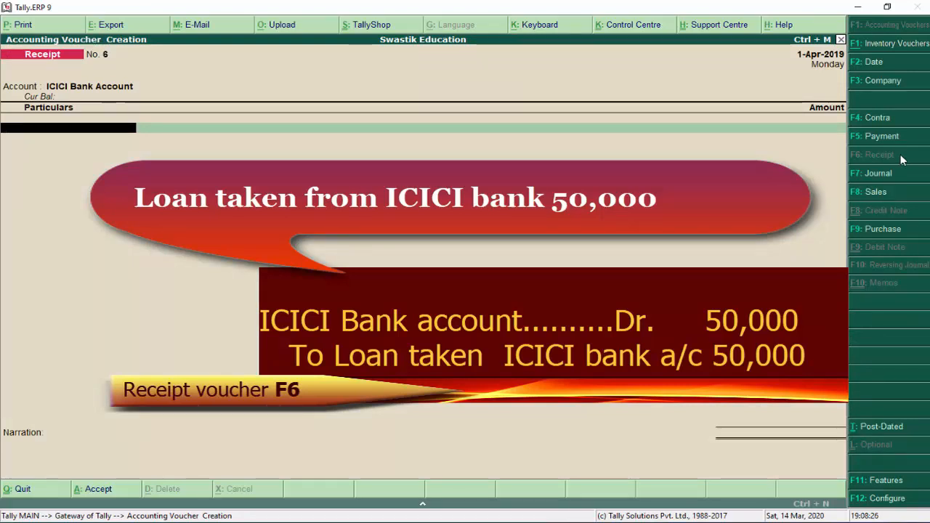
Create 'Loan From ICICI Bank Account' under Loans (Liability) as the receipt's credit ledger
key("alt+c")
type("L")
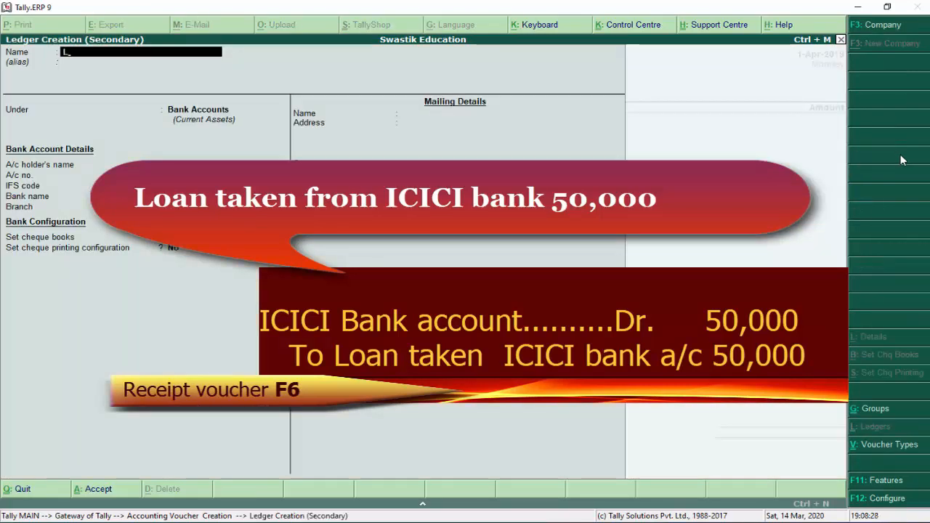
type("oan From ICIC")
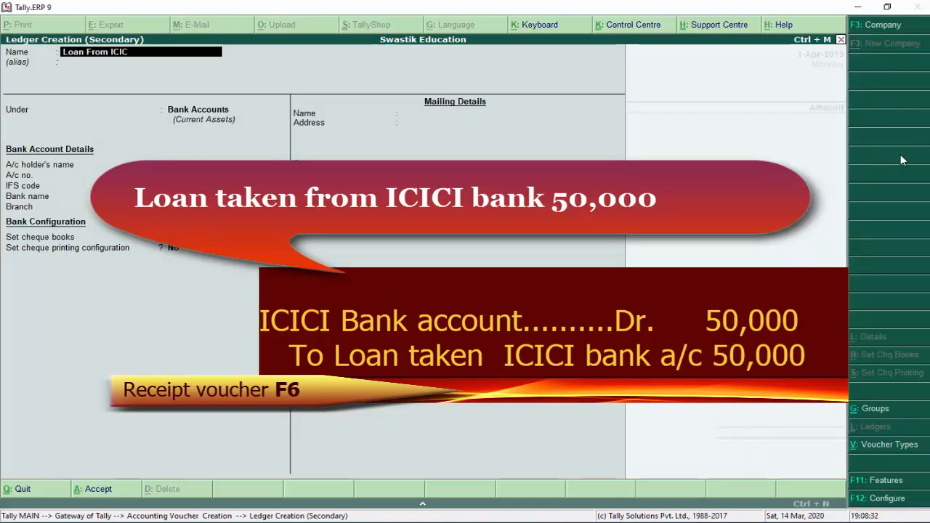
type("I Bank account")
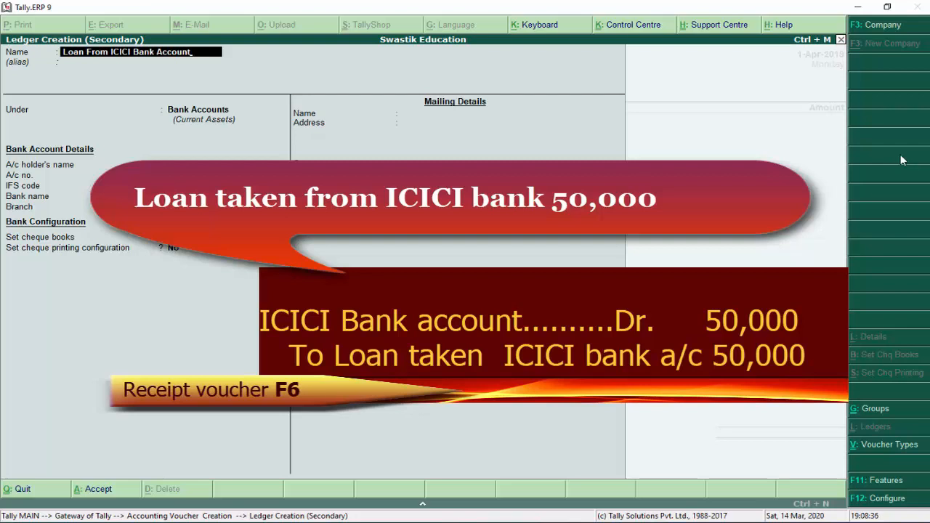
key("Return")
key("Return")
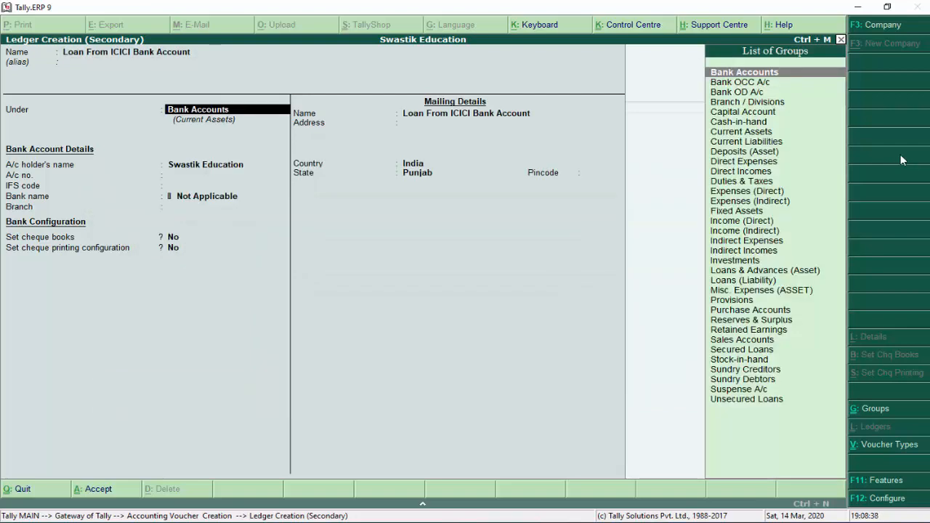
type("Lo")
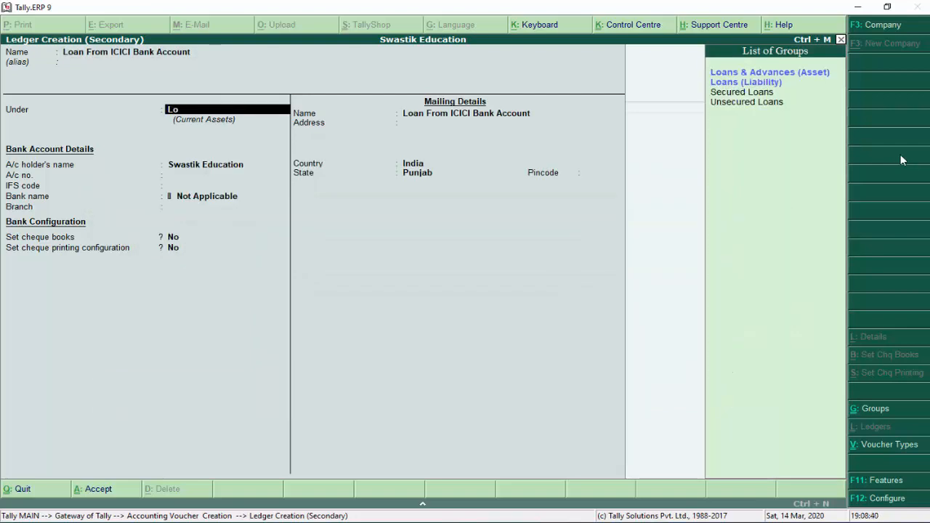
key("Down")
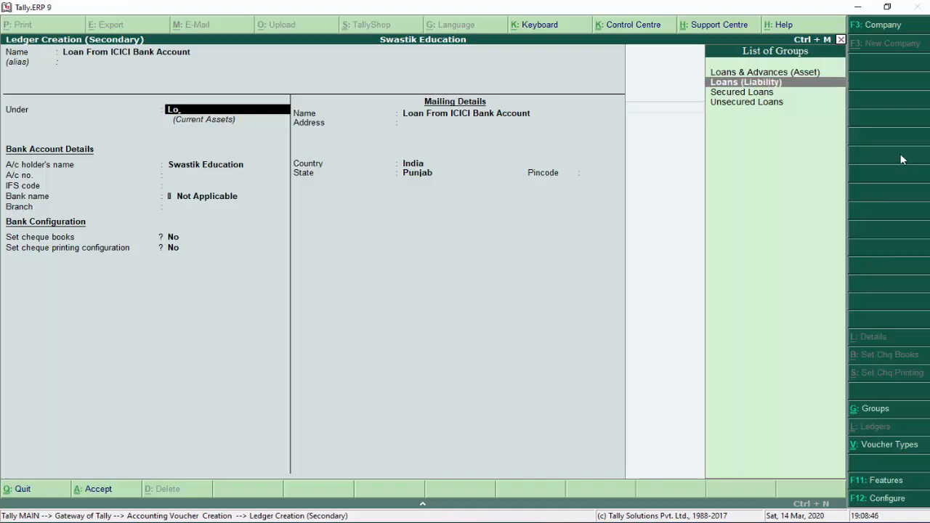
key("Down")
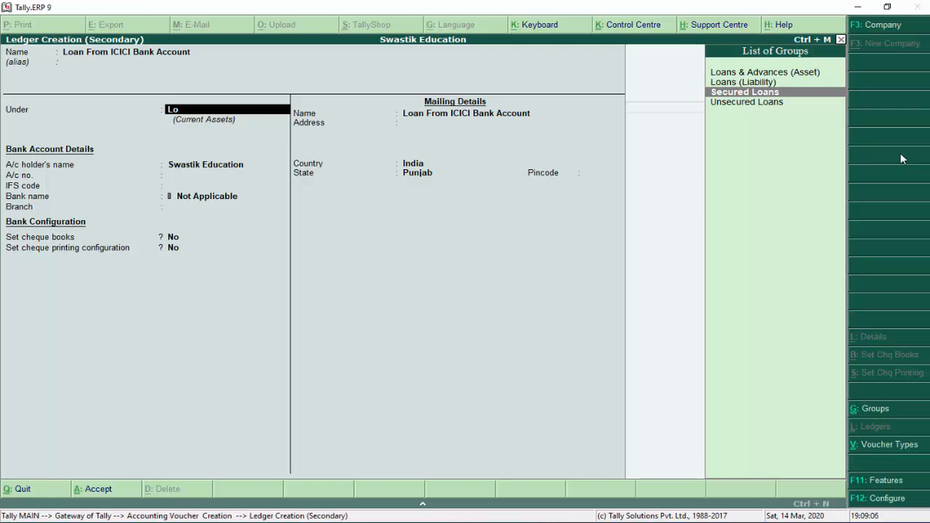
key("Up")
key("Return")
key("Return")
key("Return")
key("Return")
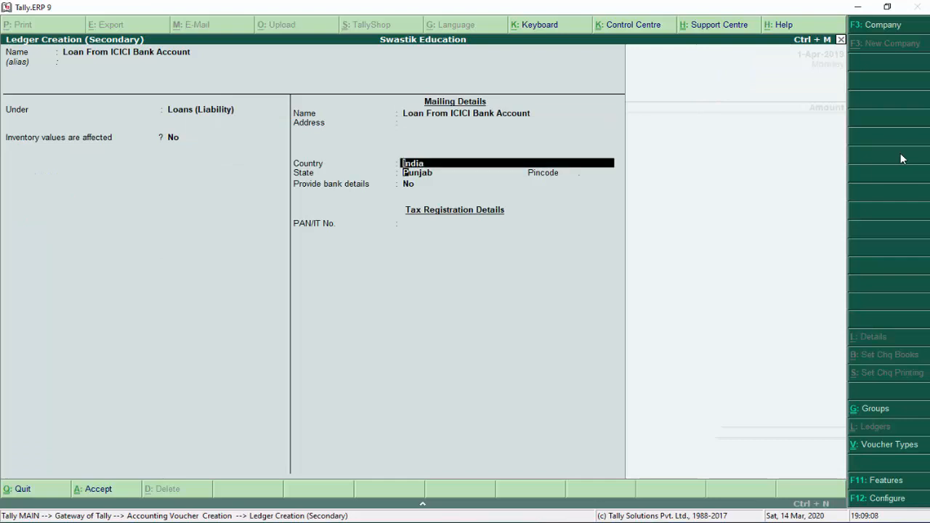
key("Return")
key("Return")
key("Return")
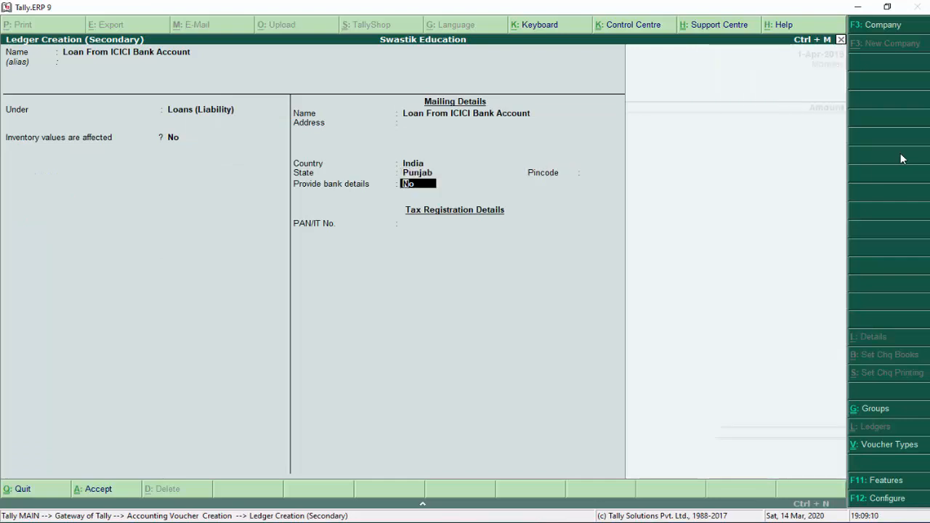
key("Return")
key("Return")
key("Return")
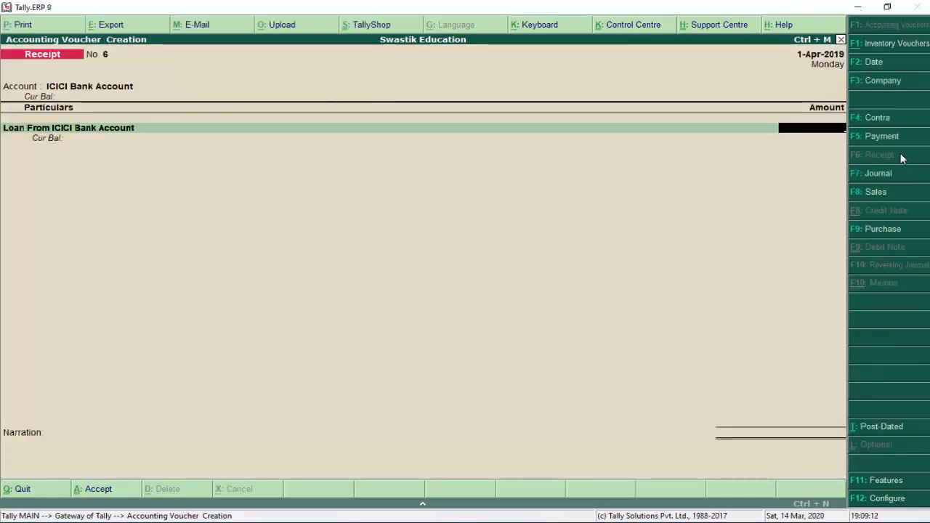
Enter 50,000 with a Cheque/DD bank allocation naming ICICI Bank, and save Receipt No. 6
type("50,0")
type("0000")
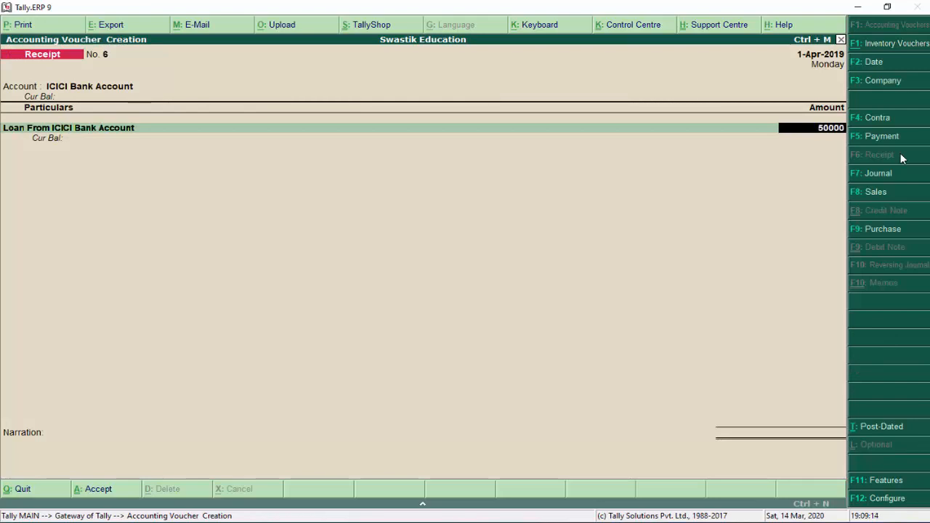
key("Return")
key("Return")
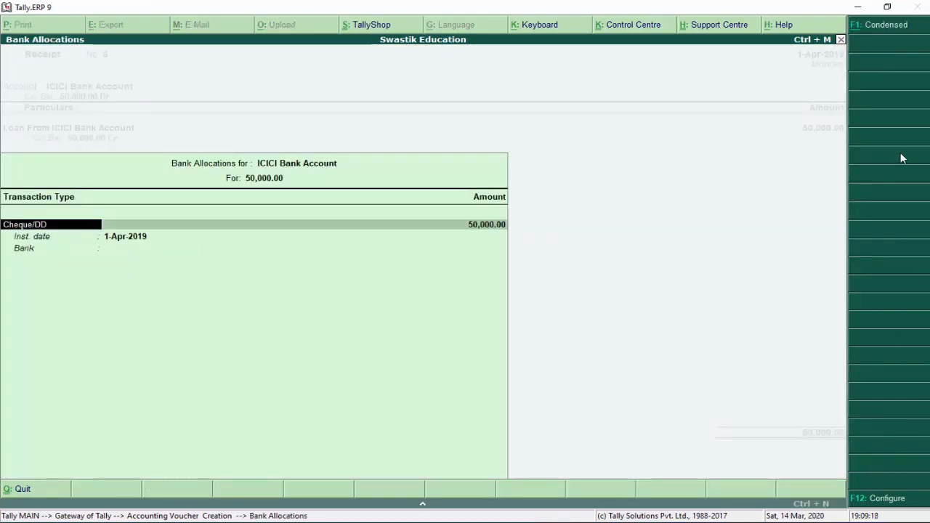
key("Return")
key("Return")
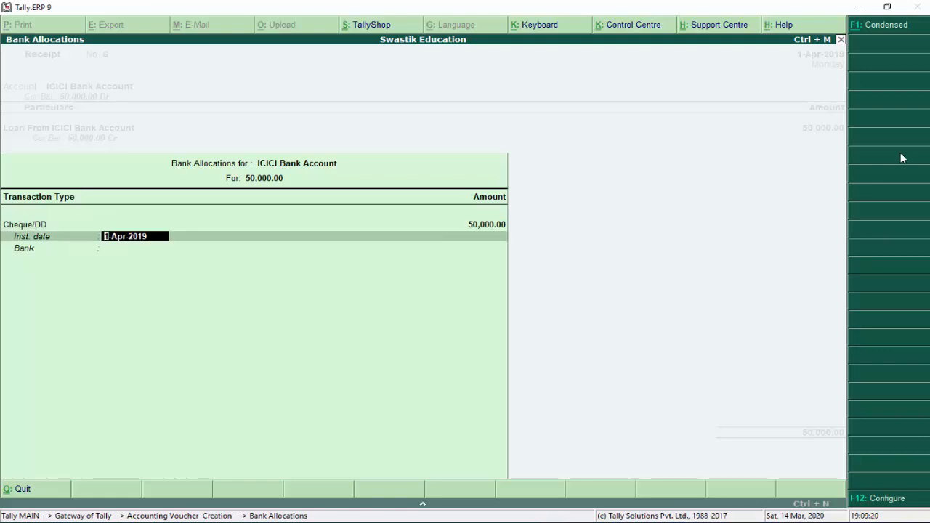
key("Return")
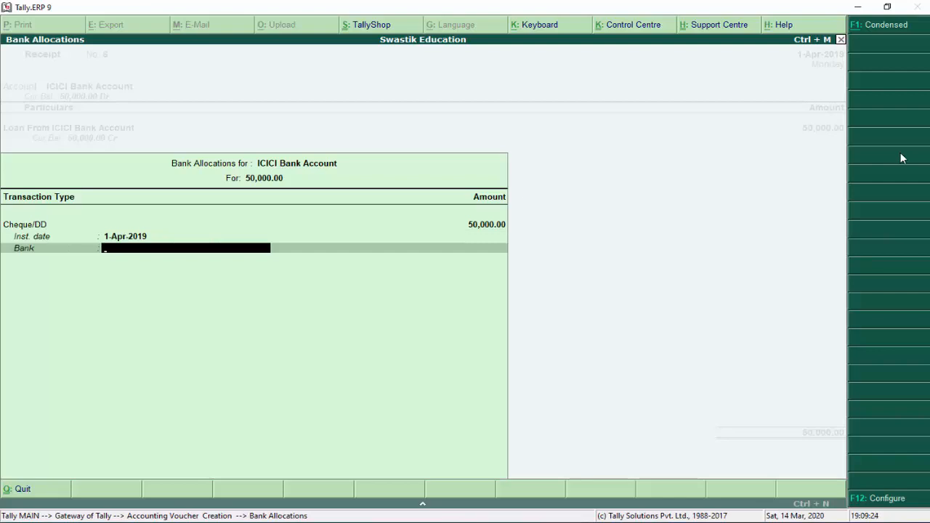
key("Down")
key("Return")
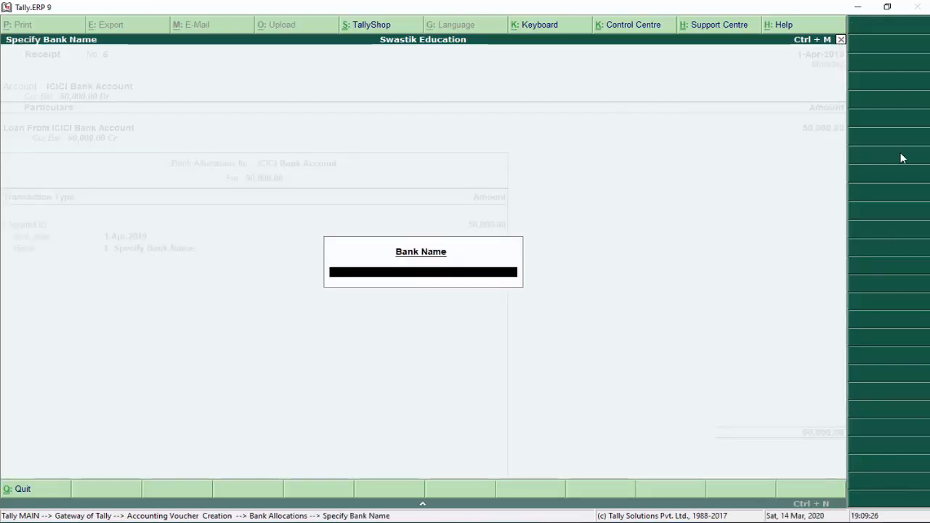
type("ICICI Bank")
key("Return")
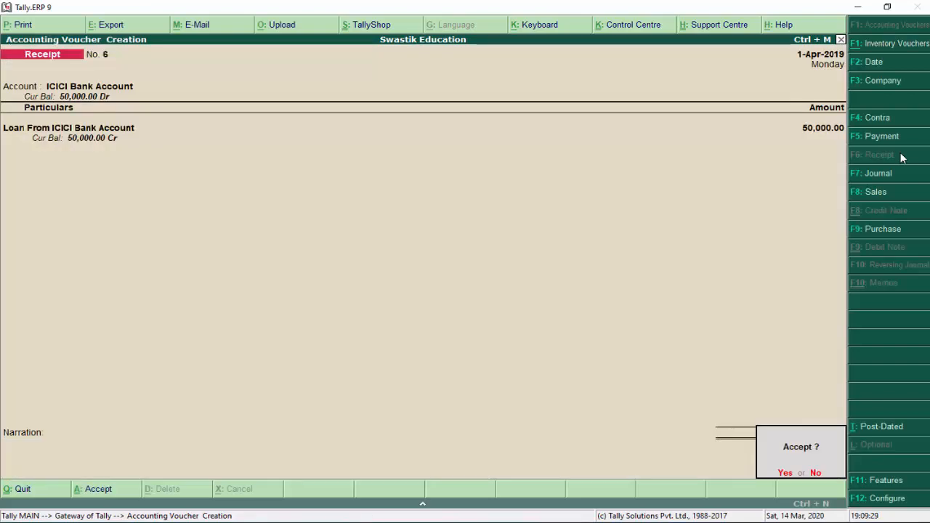
key("y")
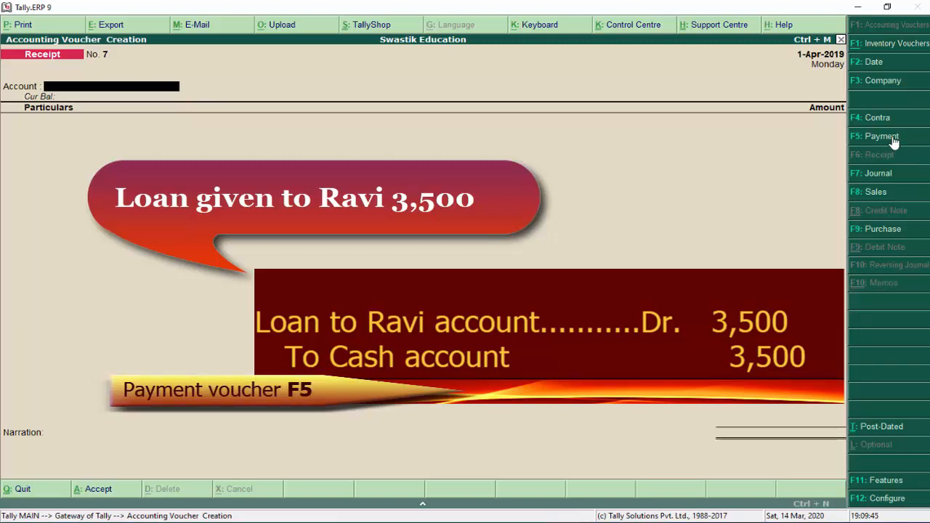
In a Cash payment voucher, create the borrower's loan ledger under Loans & Advances (Asset)
left_click(893, 136)
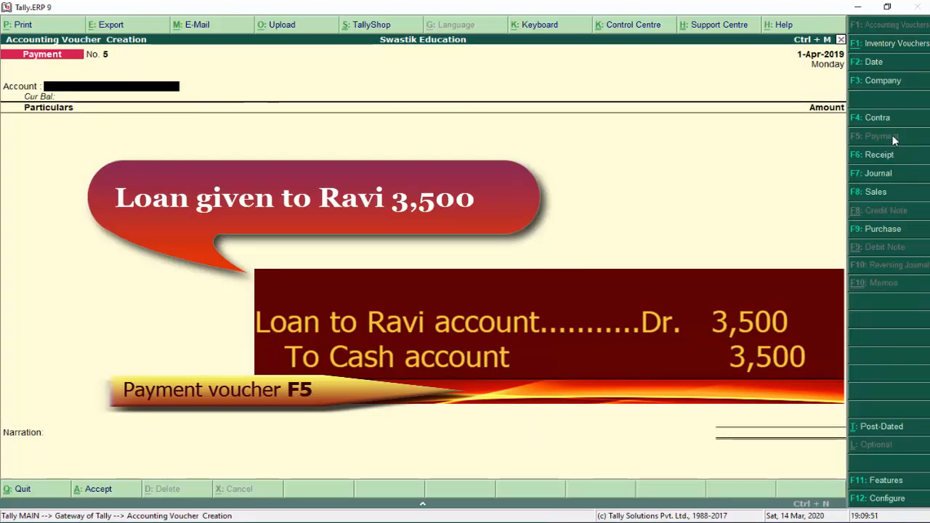
key("Return")
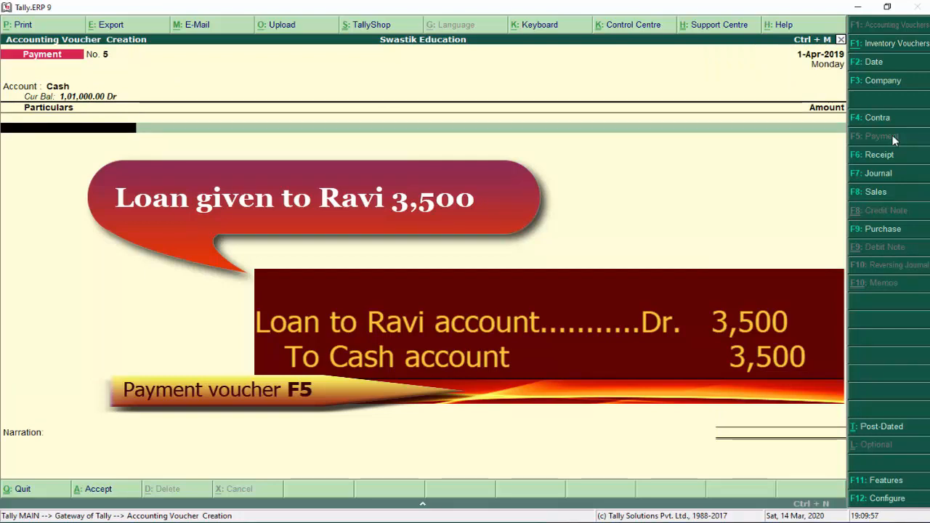
key("alt+c")
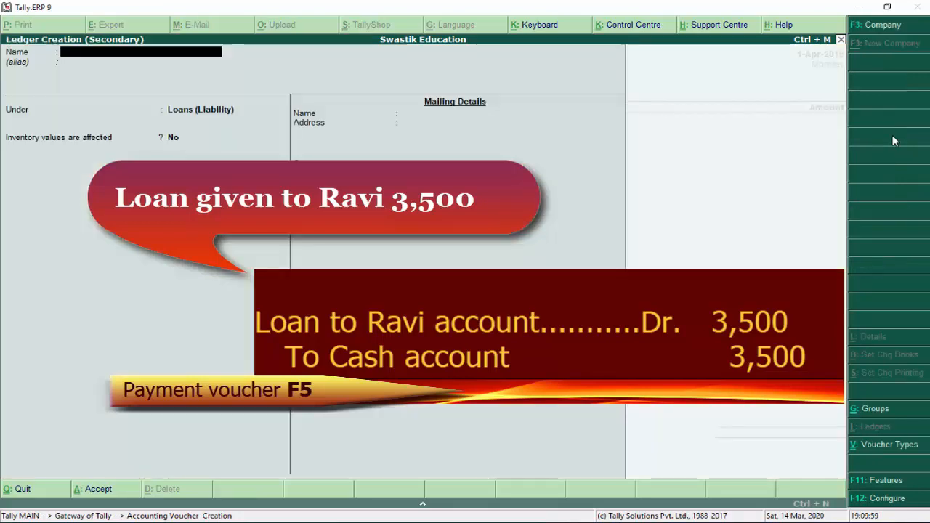
type("LOan")
key("BackSpace")
key("BackSpace")
key("BackSpace")
type("oa")
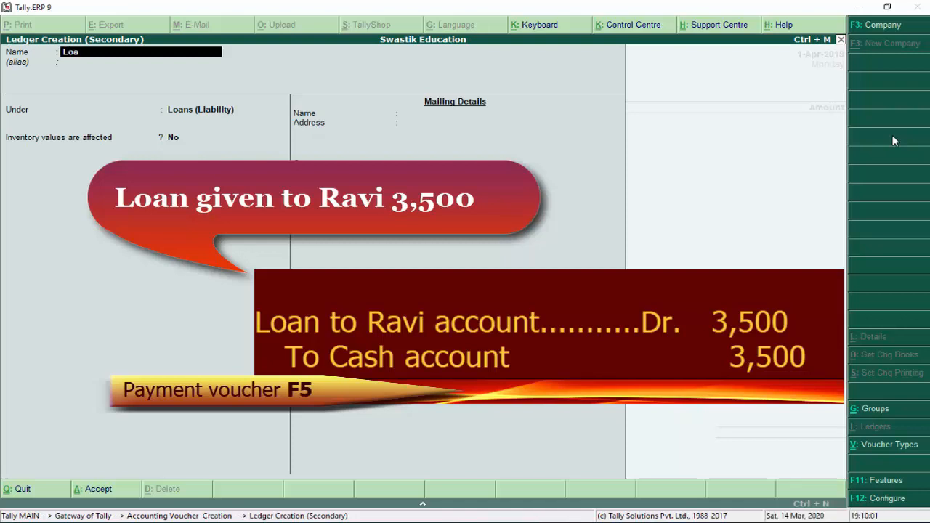
type("n to Ravi Account")
key("Return")
key("Return")
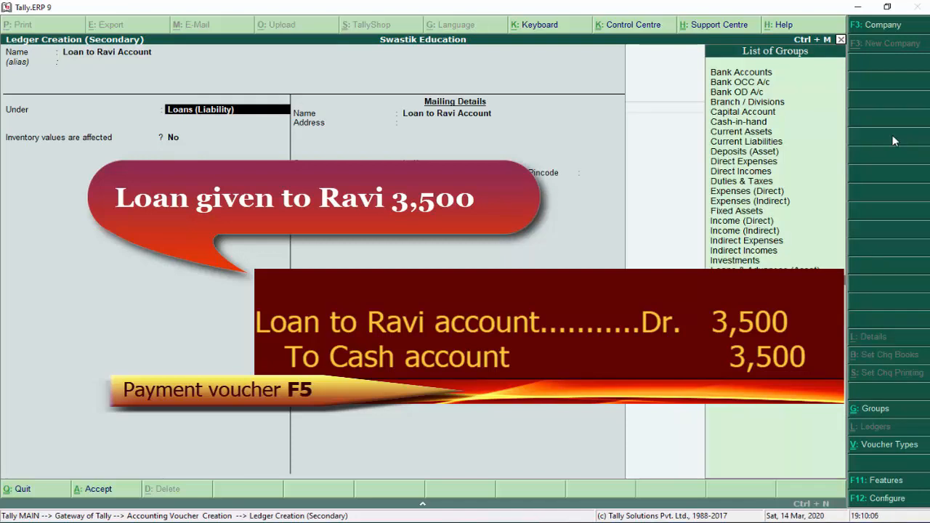
type("Su")
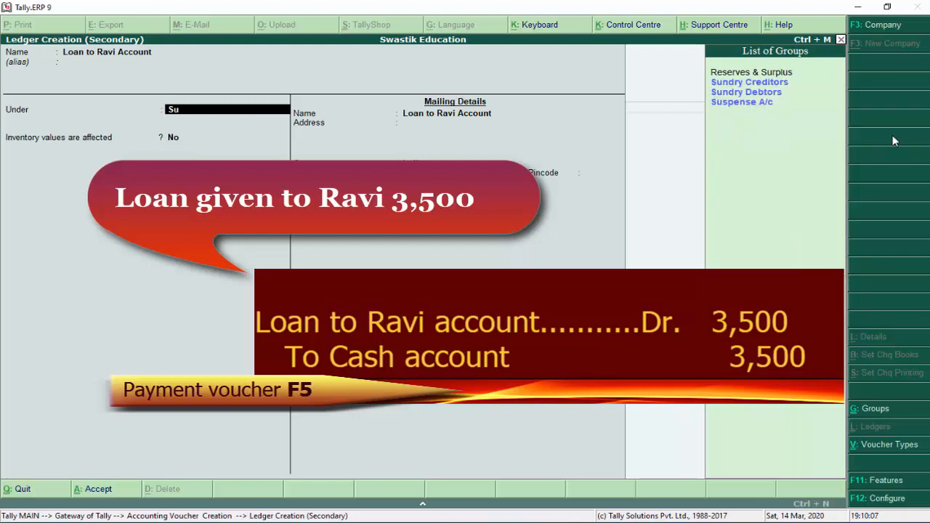
key("BackSpace")
key("BackSpace")
type("Lo")
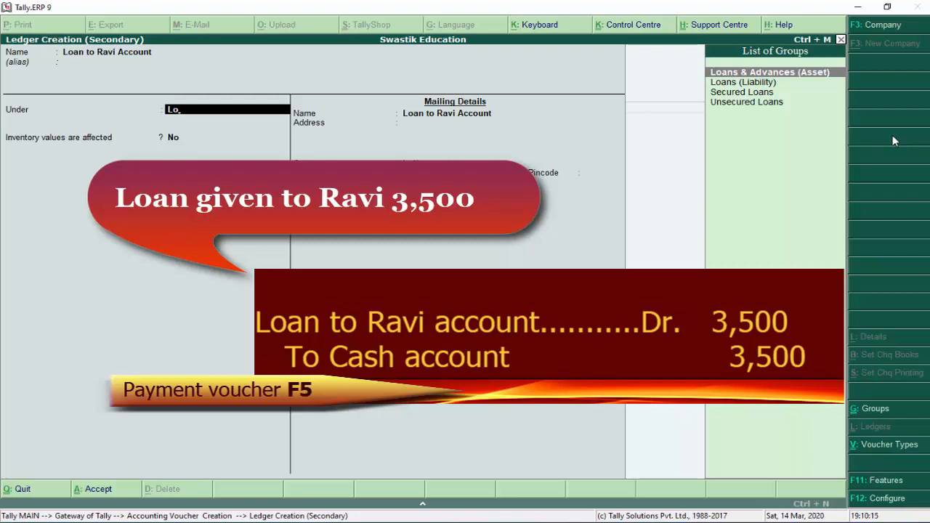
key("Return")
key("Return")
key("Return")
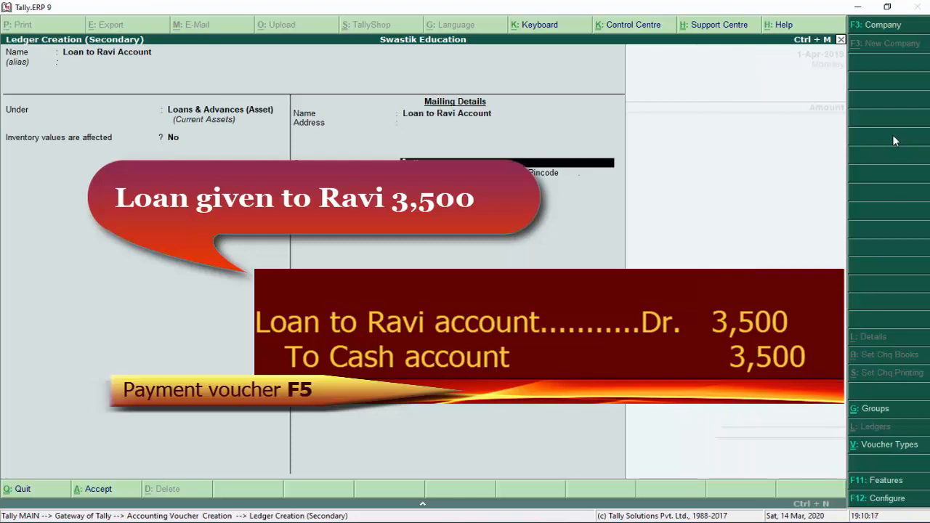
key("BackSpace")
key("BackSpace")
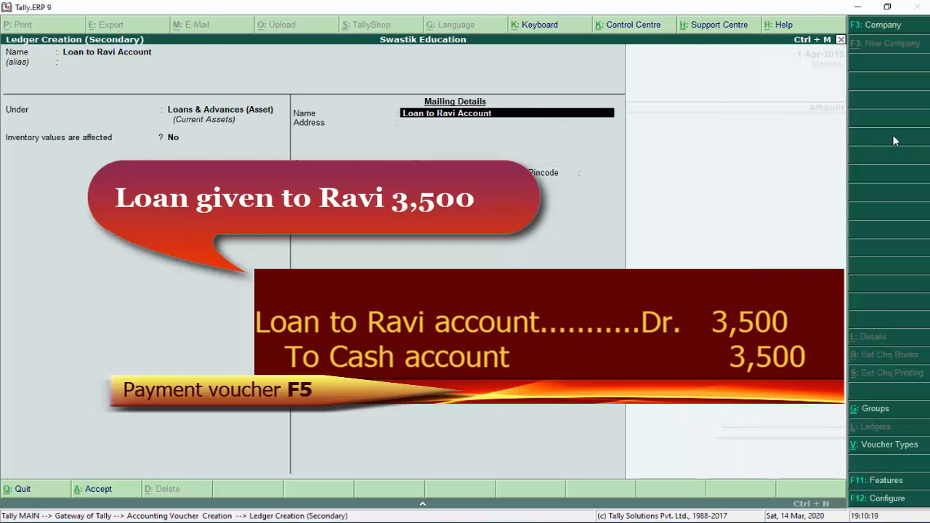
key("Return")
key("Return")
key("Return")
key("Return")
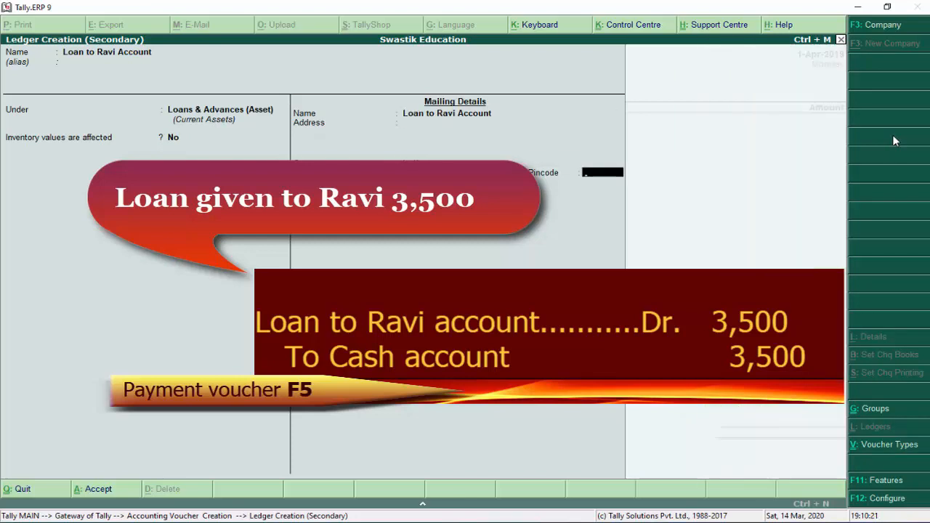
key("Return")
key("Return")
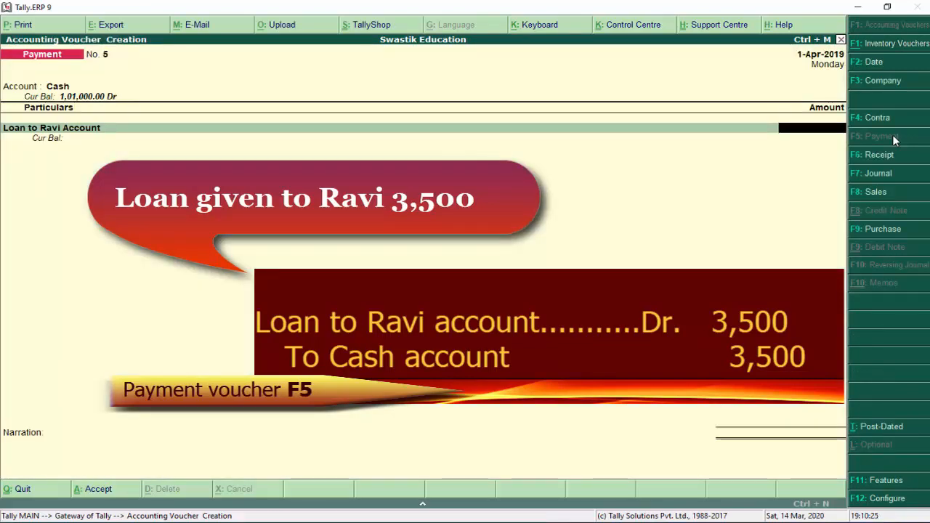
Debit the new loan ledger 3,500 against Cash
type("3500")
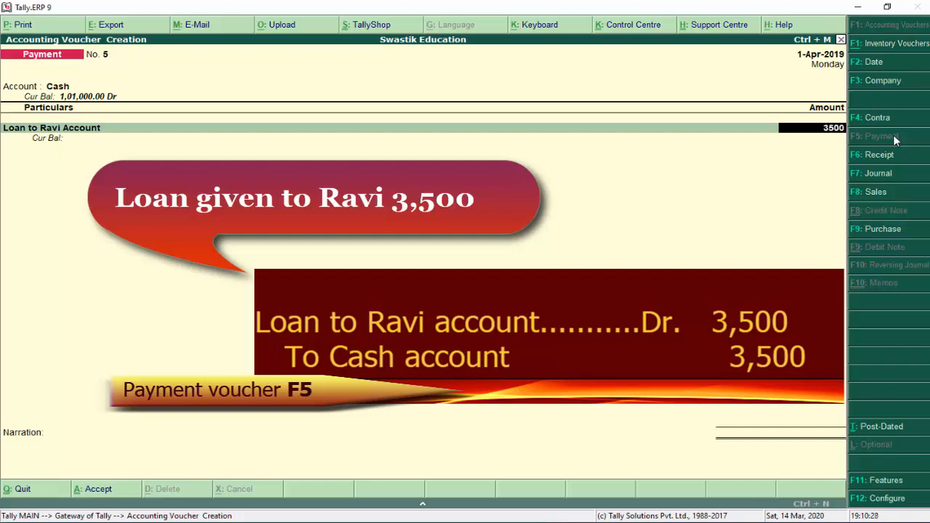
key("Return")
key("Return")
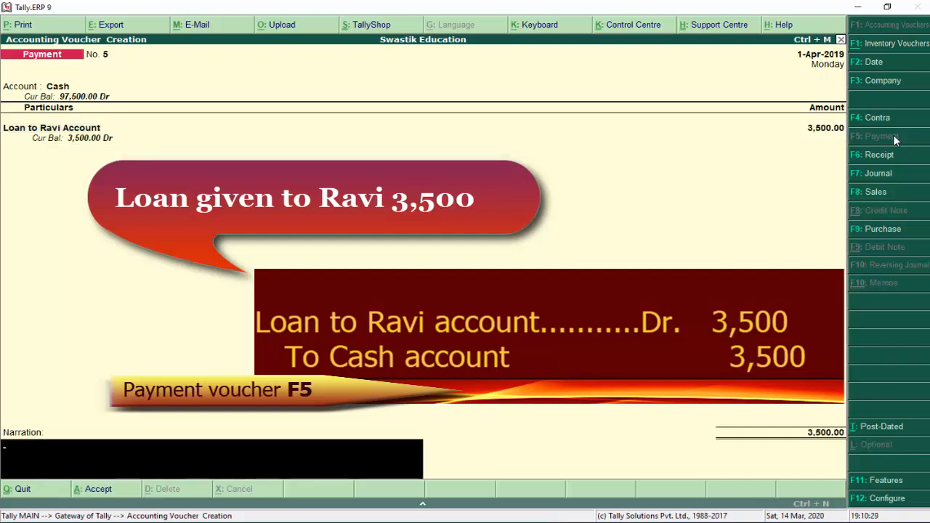
key("Return")
key("Return")
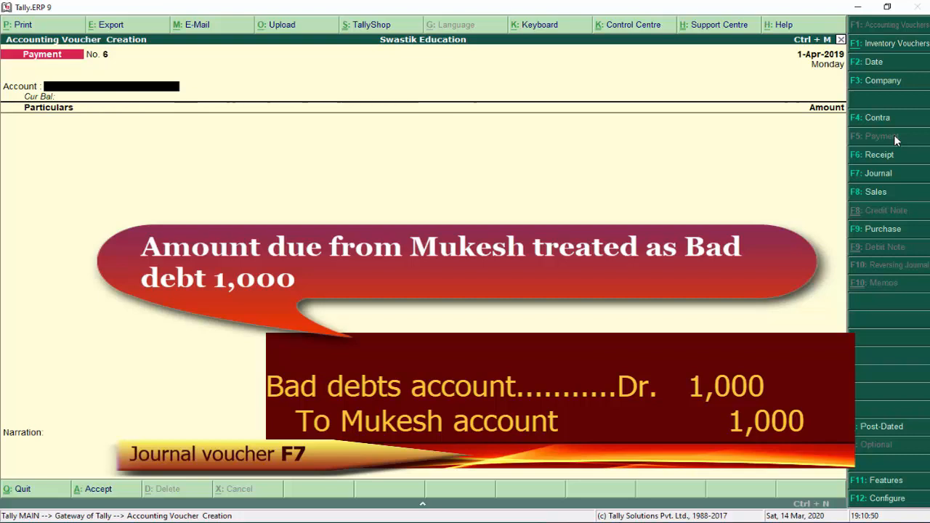
In a journal voucher, create 'Bad Debt Account' under Indirect Expenses
left_click(891, 173)
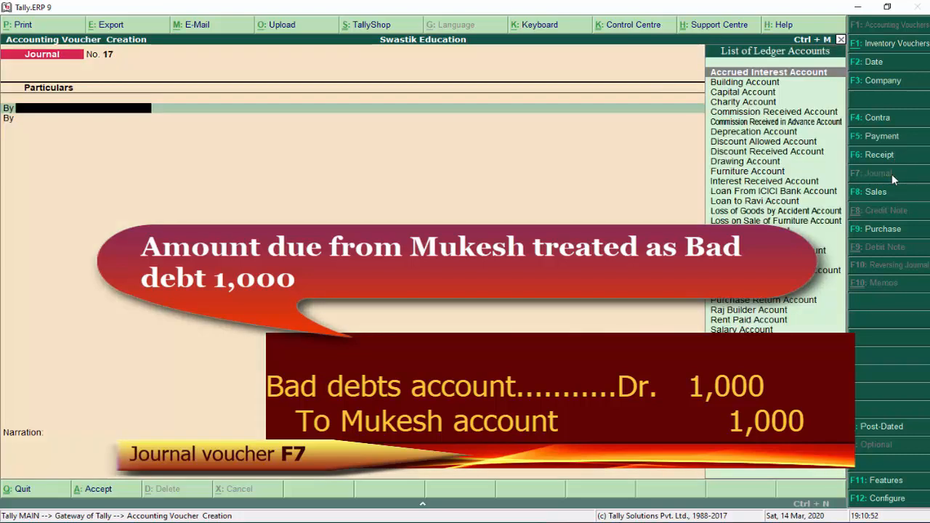
key("alt+c")
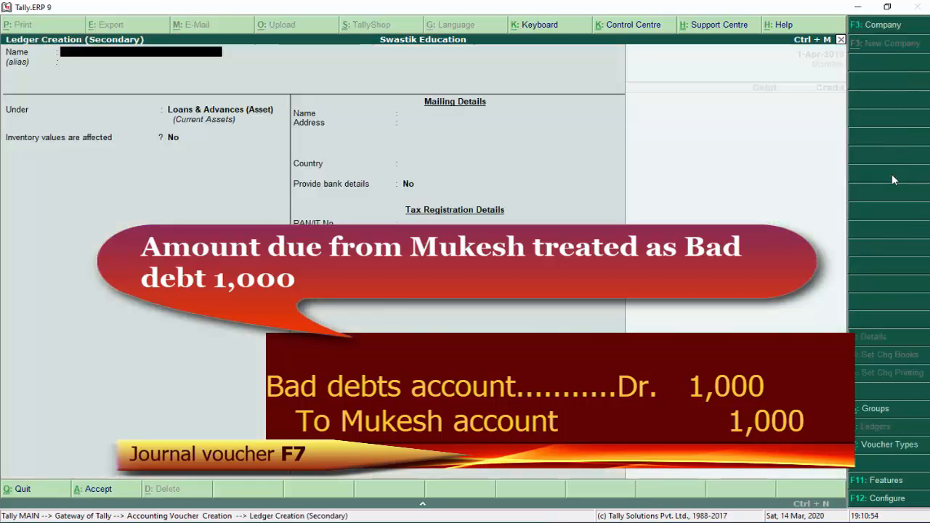
type("Bad De")
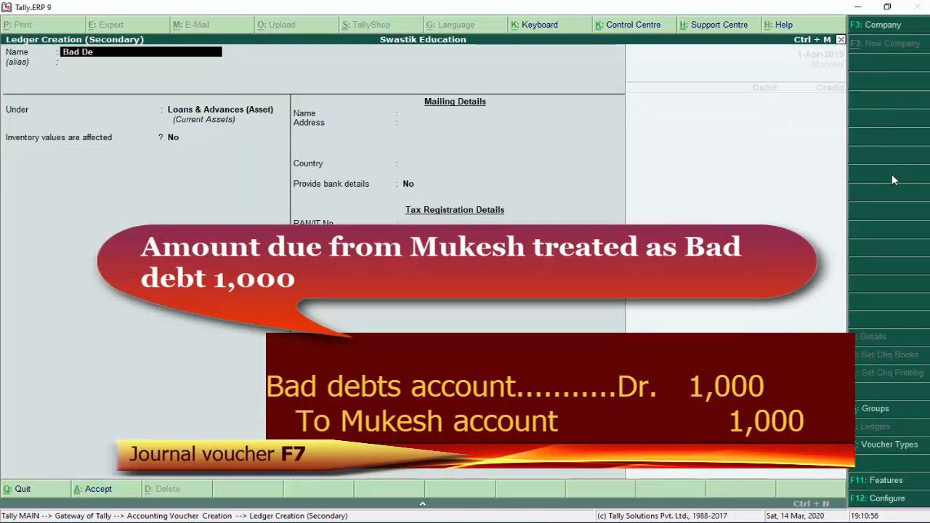
type("bt Account")
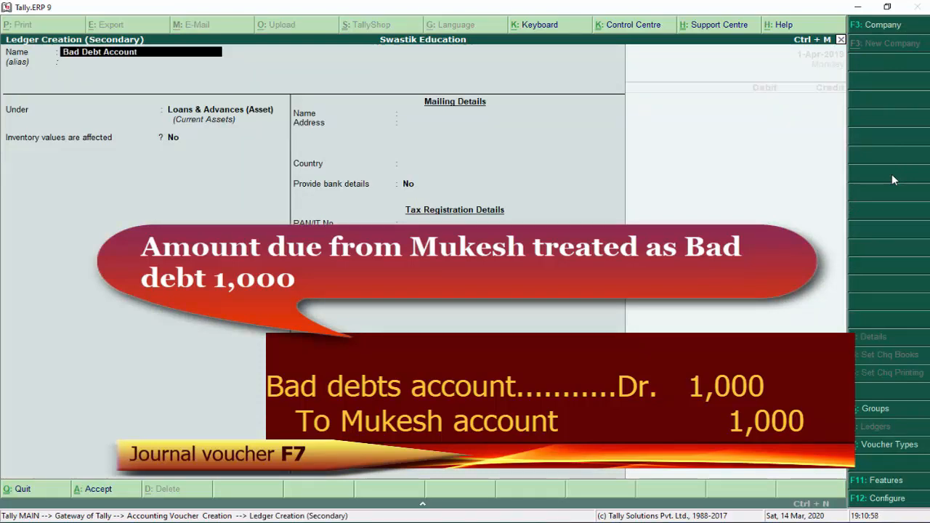
key("Return")
type("In")
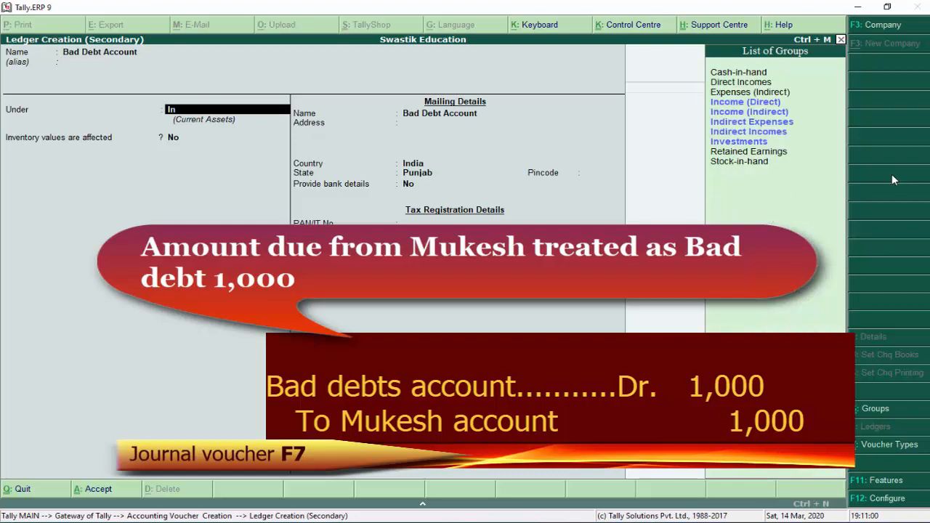
key("Return")
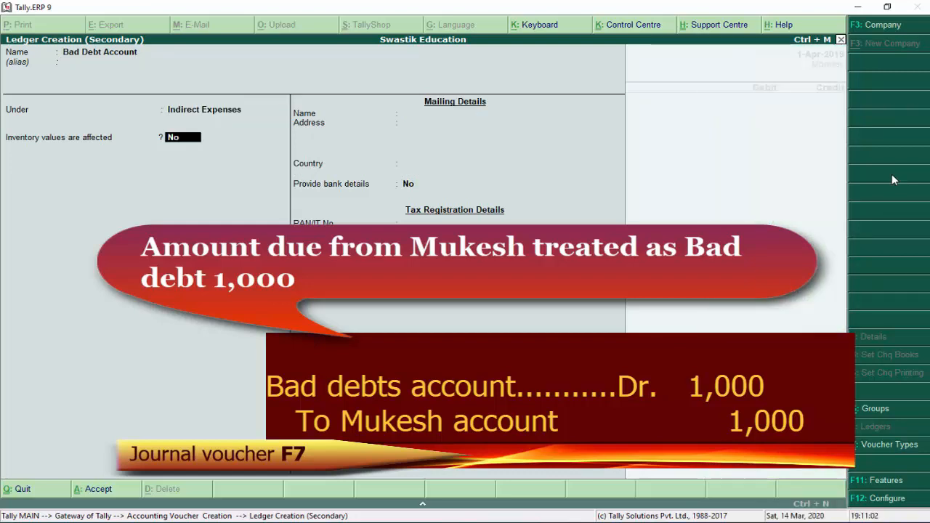
key("Return")
key("Return")
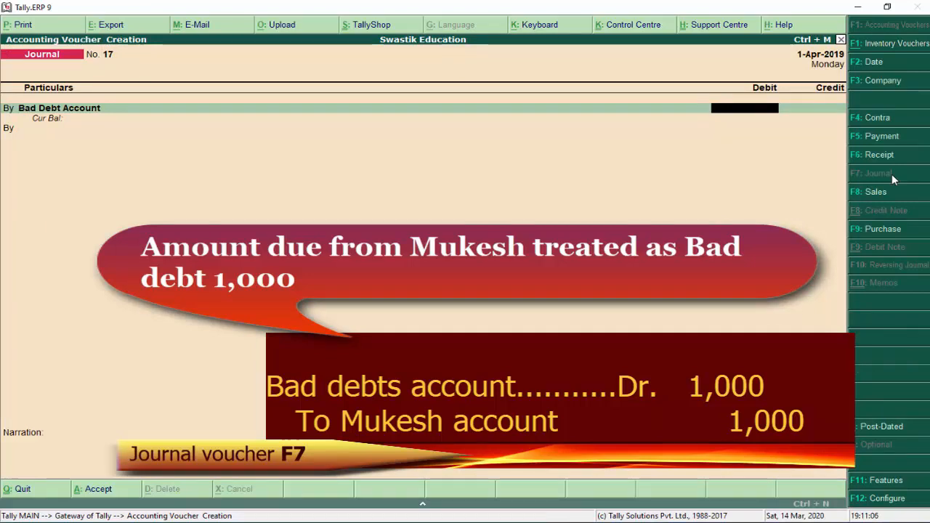
Debit Bad Debt Account 1,000 and credit the debtor against their pending bill
type("1,000")
key("Return")
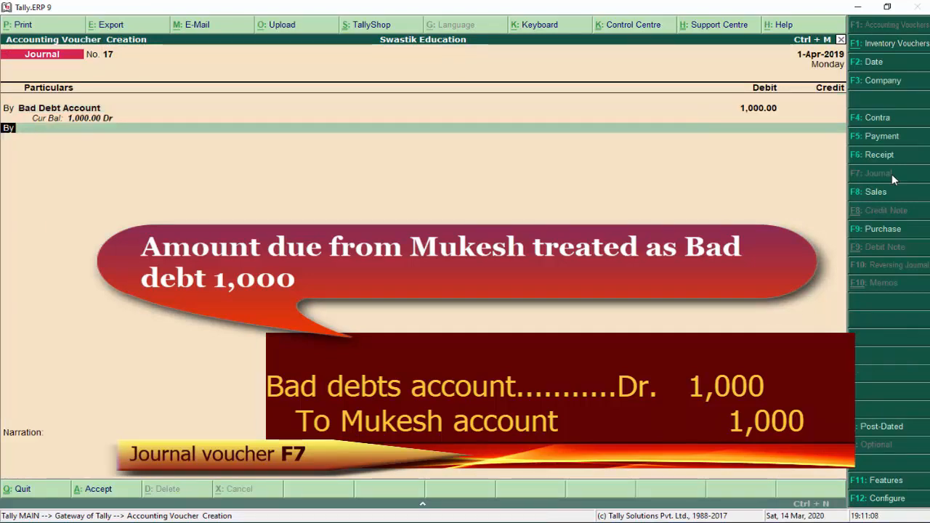
type("t")
key("Return")
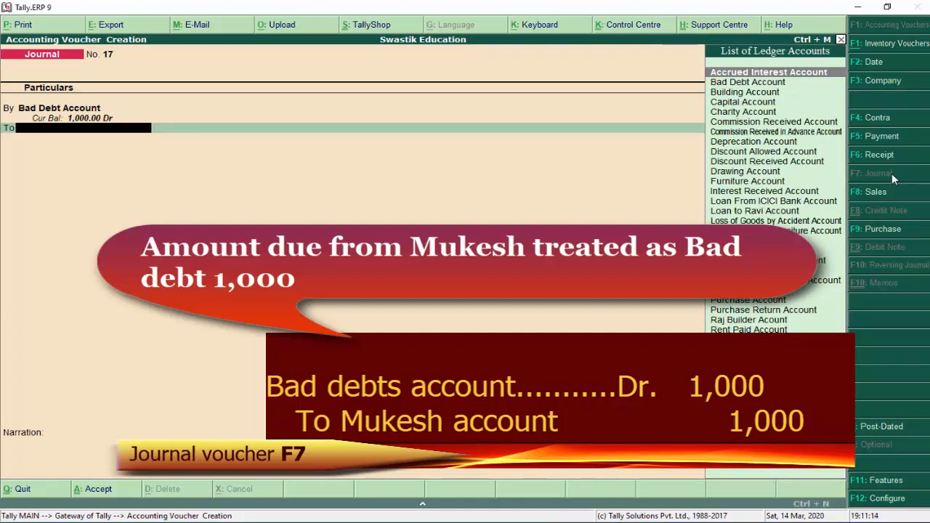
type("Muk")
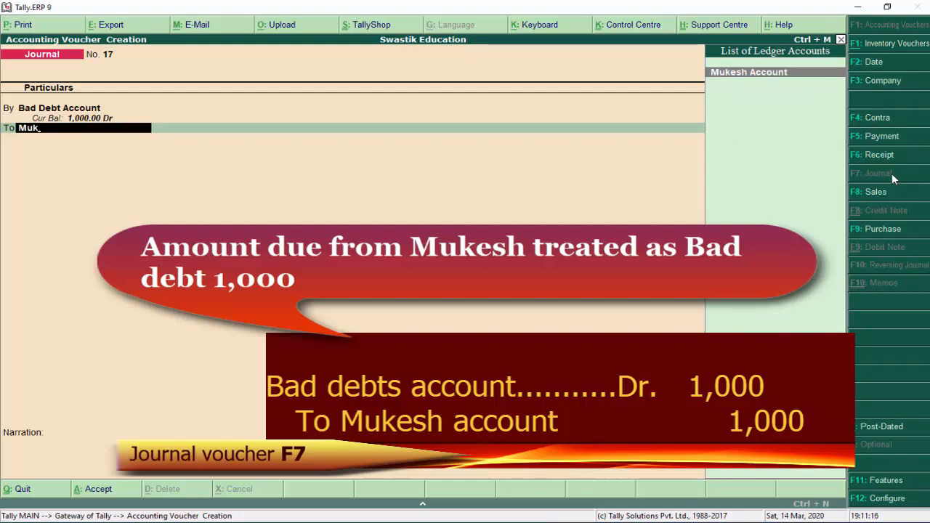
key("Return")
key("Return")
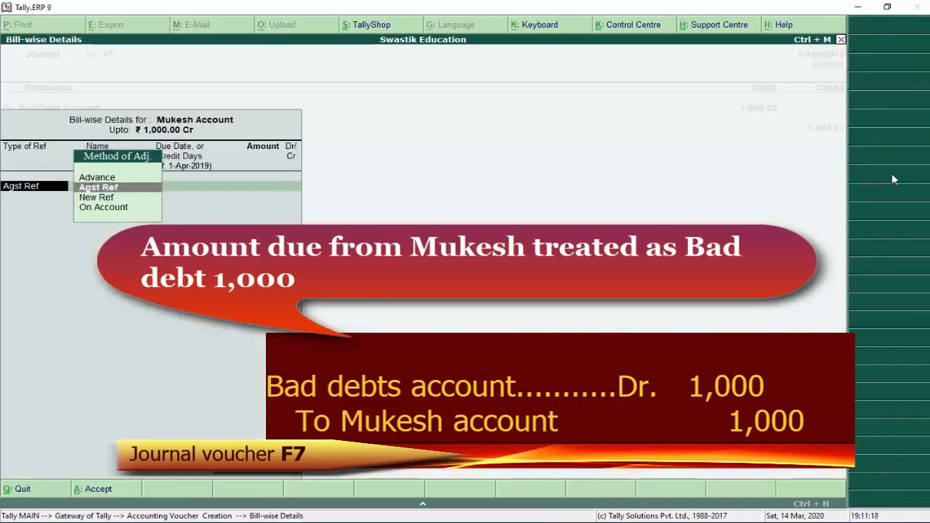
key("Return")
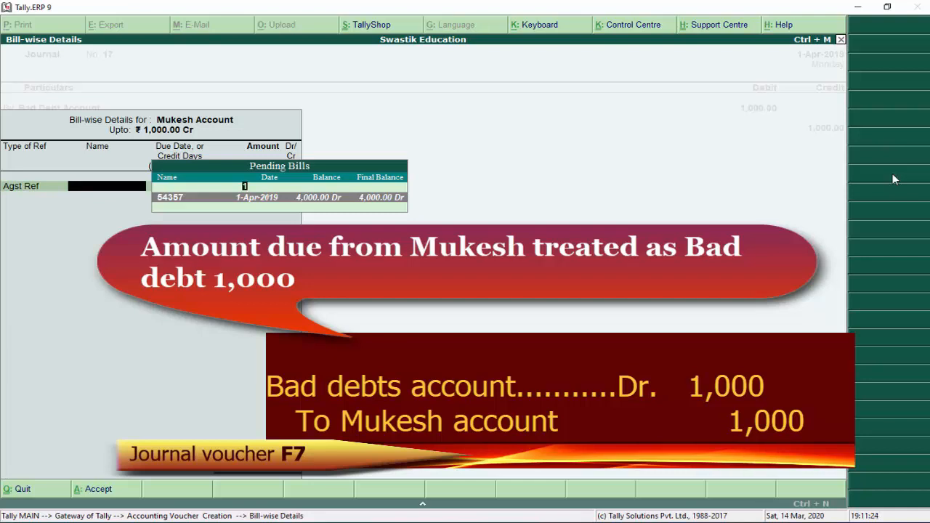
key("Return")
key("Return")
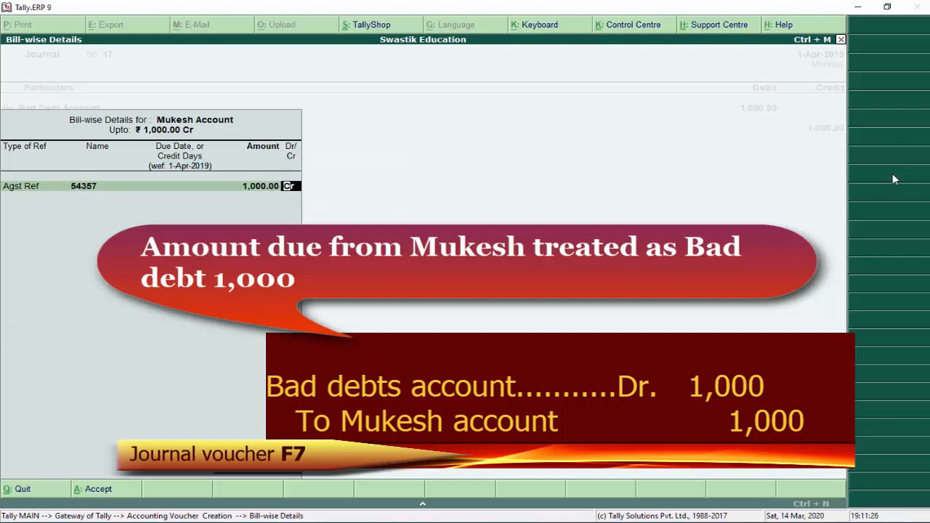
key("Return")
key("Return")
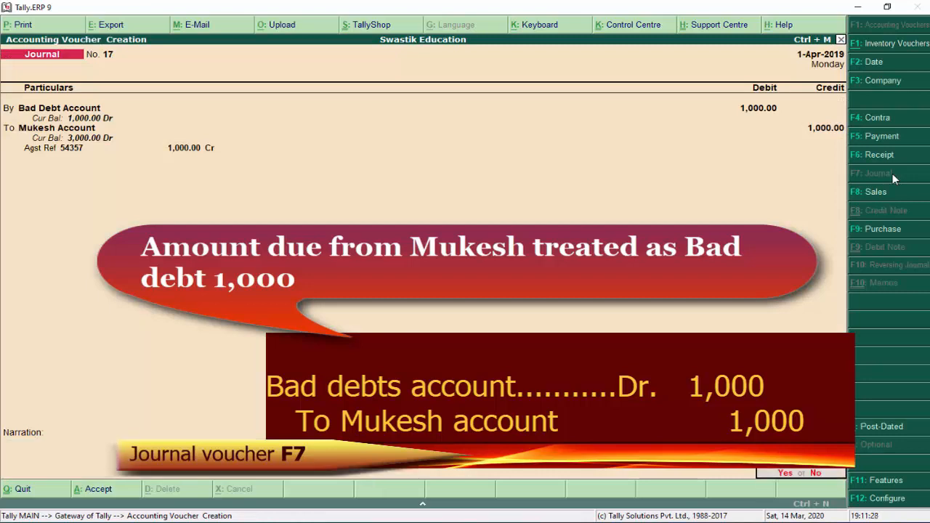
key("Return")
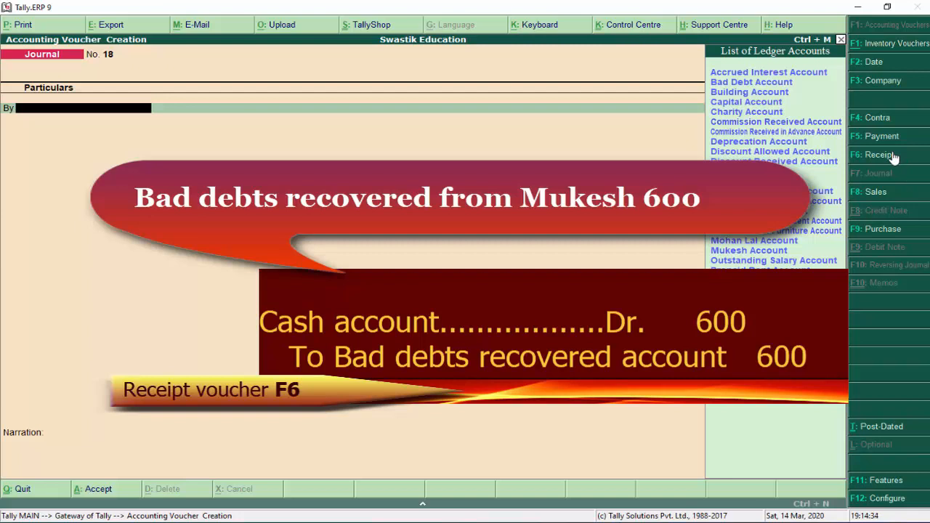
In a Cash receipt, create 'Bad Debt Debt Recovered Account' under Indirect Incomes
left_click(893, 157)
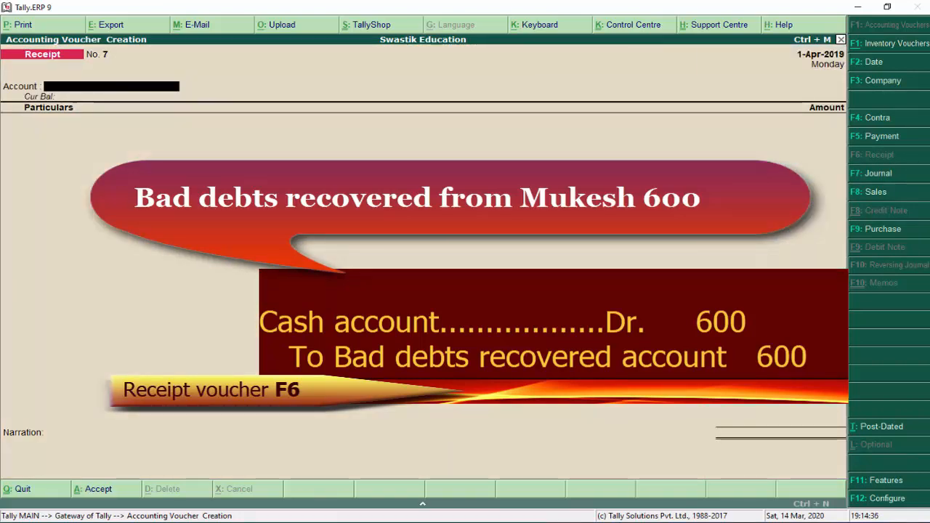
key("Return")
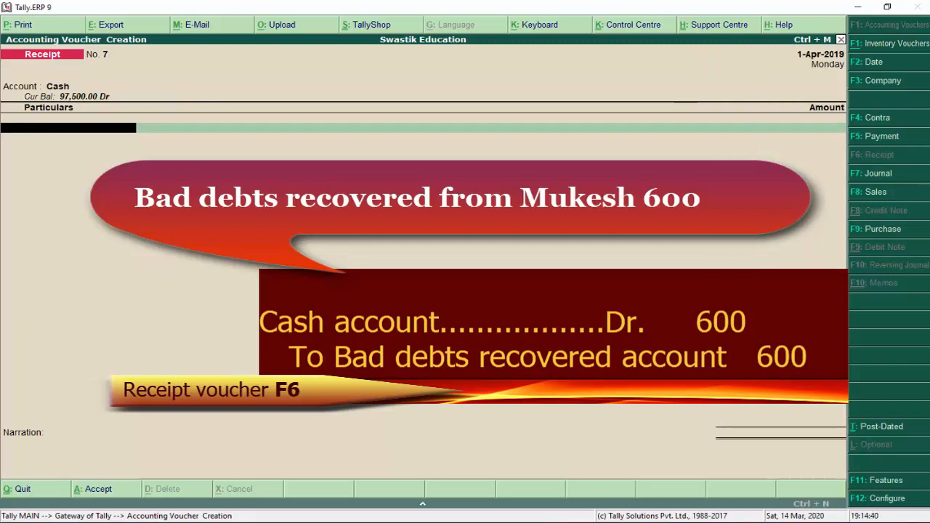
key("alt+c")
type("Bad")
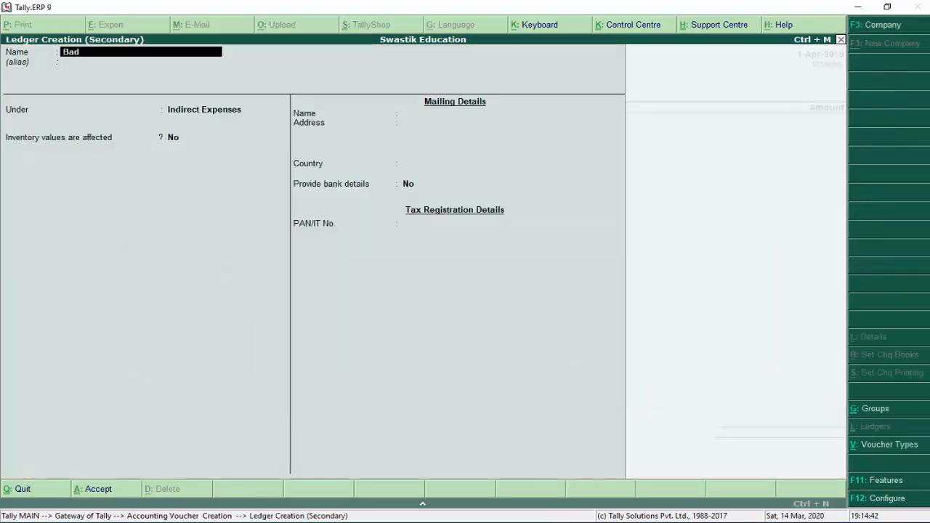
type(" Debt Debt Reco")
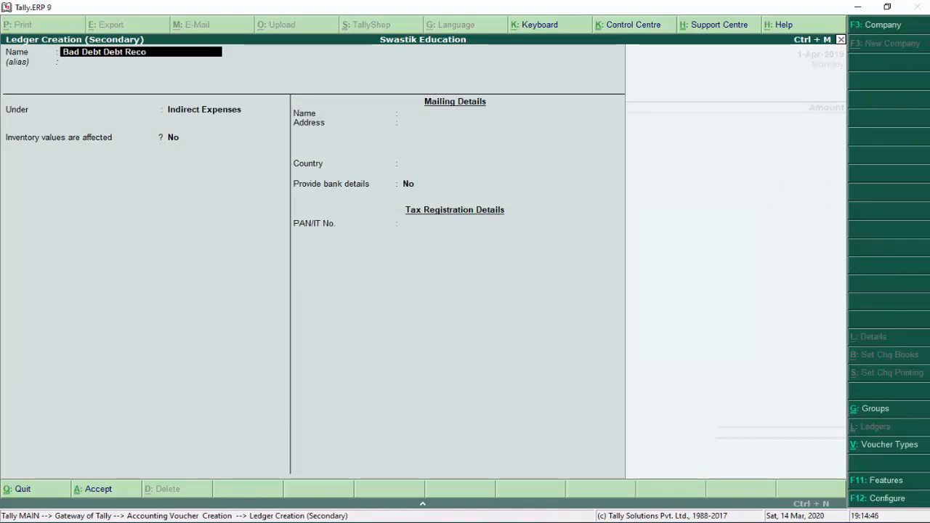
type("vered account")
key("Return")
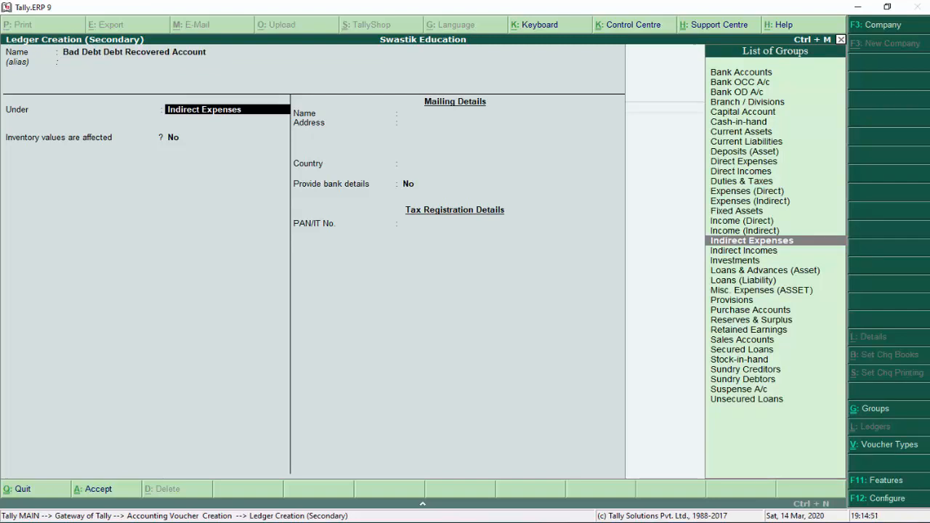
key("Down")
key("Return")
key("Return")
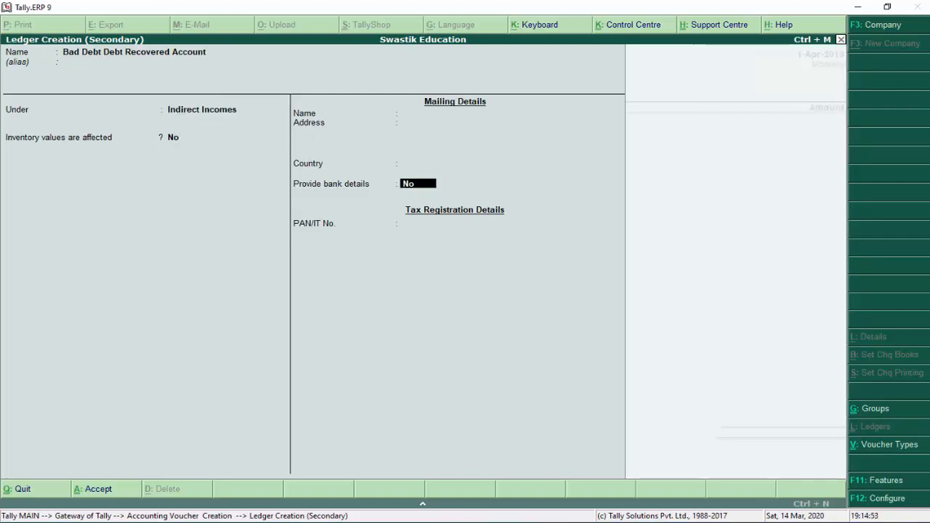
key("Return")
Enter 600 on the receipt, save it, and quit voucher entry
key("Return")
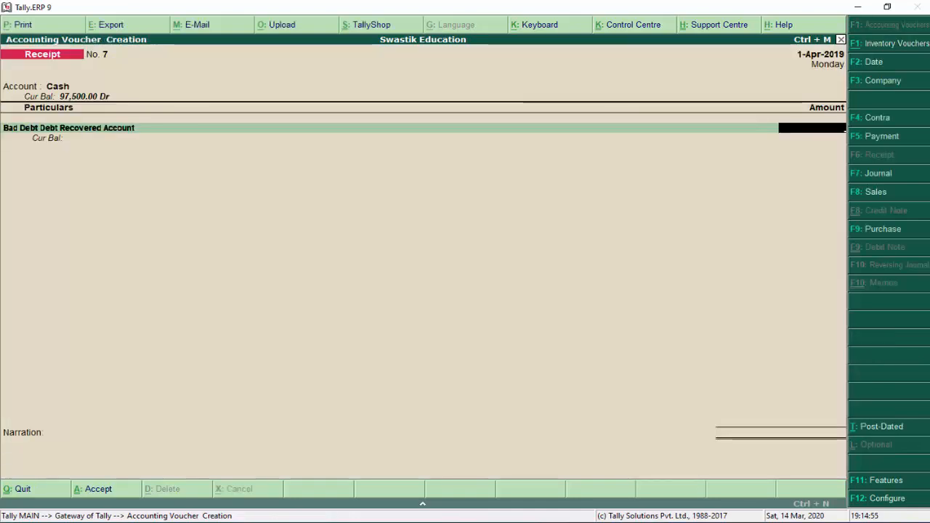
type("600")
key("Return")
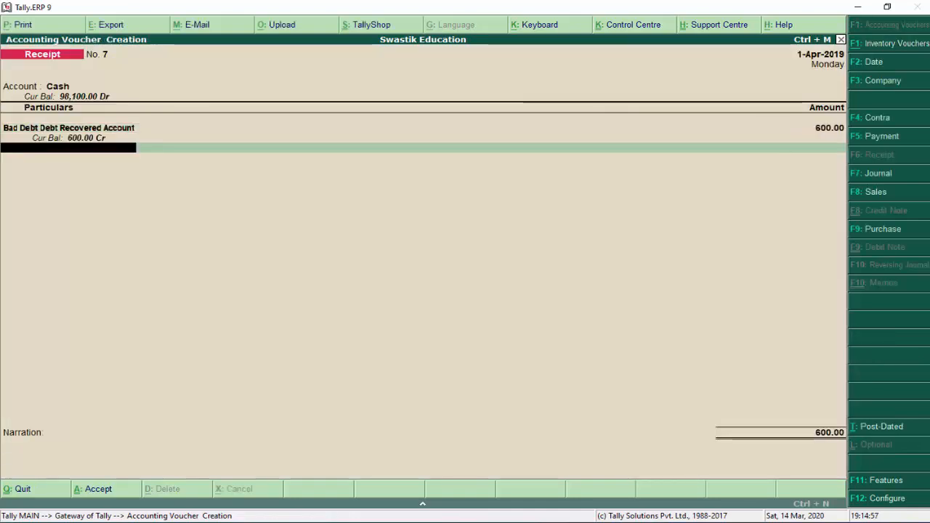
key("Return")
key("Return")
key("Return")
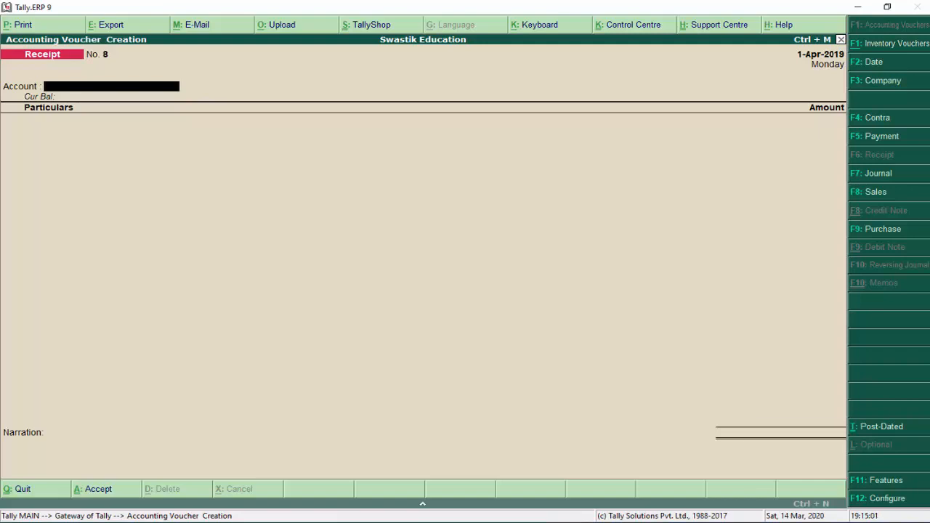
key("Escape")
key("Return")
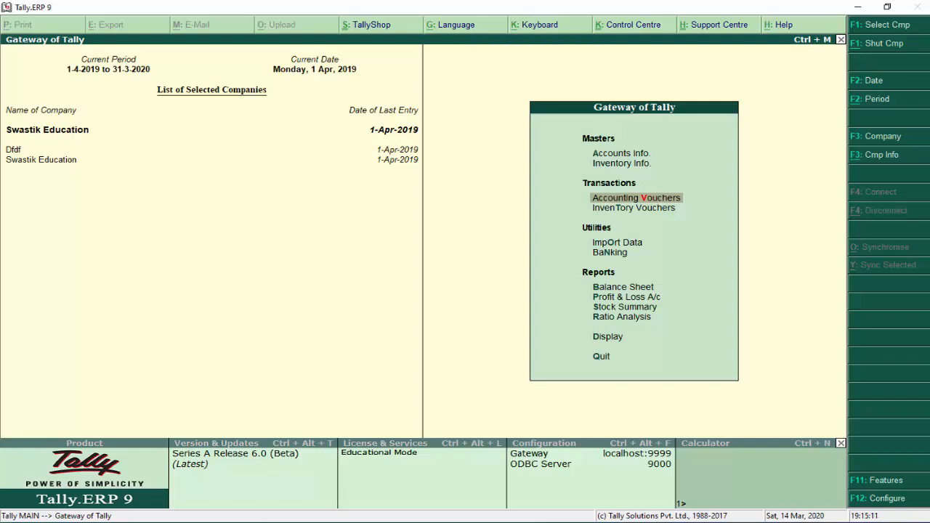
key("Down")
key("Down")
key("Down")
key("Down")
key("Down")
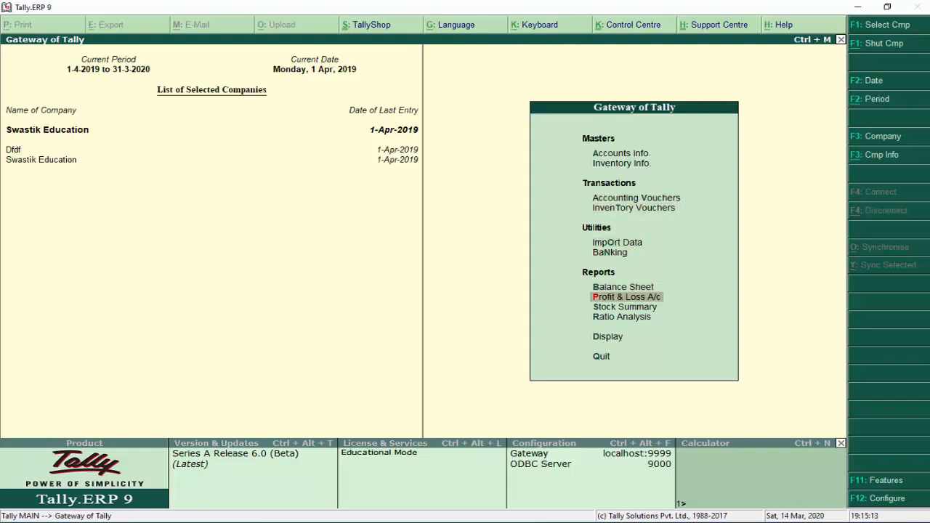
key("Up")
key("Return")
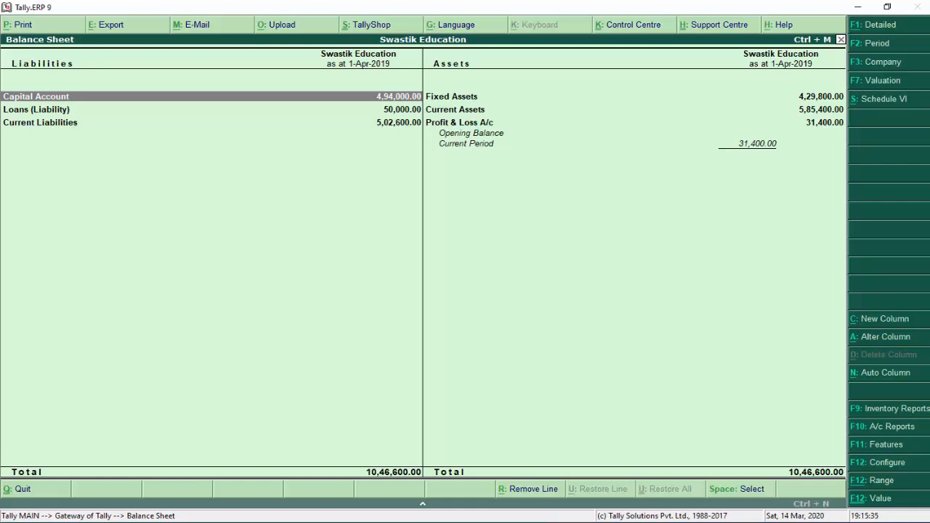
key("alt+F1")
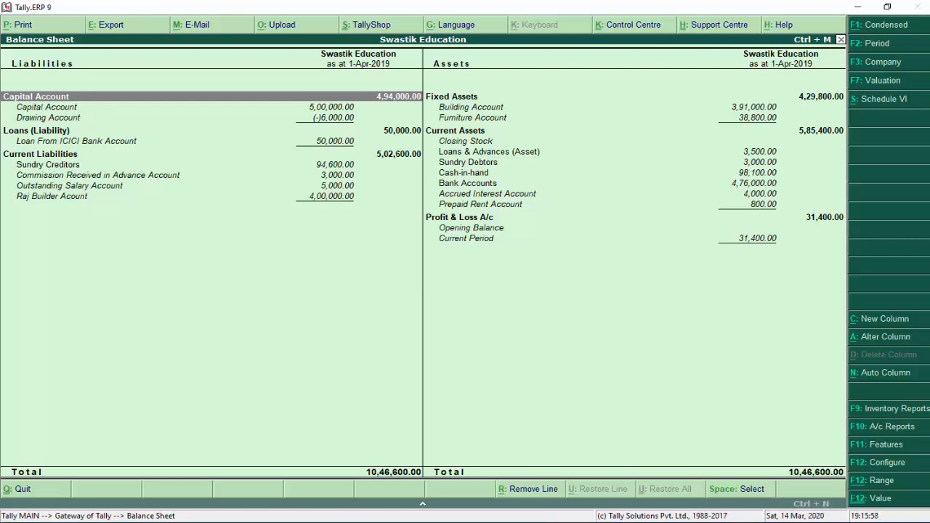
key("Escape")
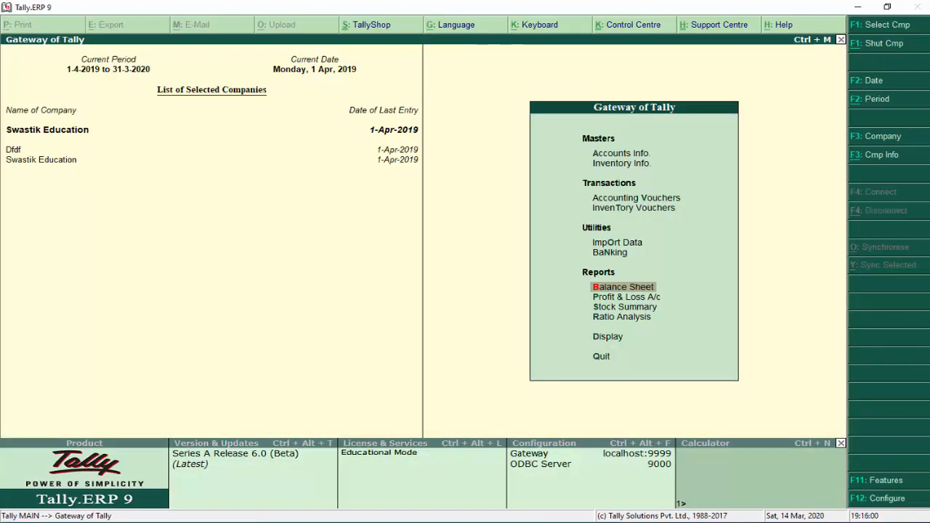
key("Down")
key("Return")
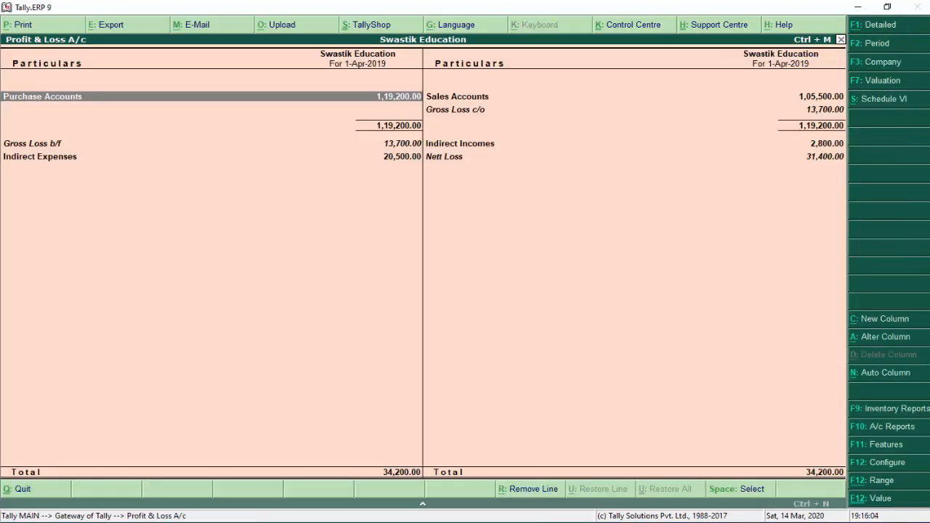
key("Escape")
key("Up")
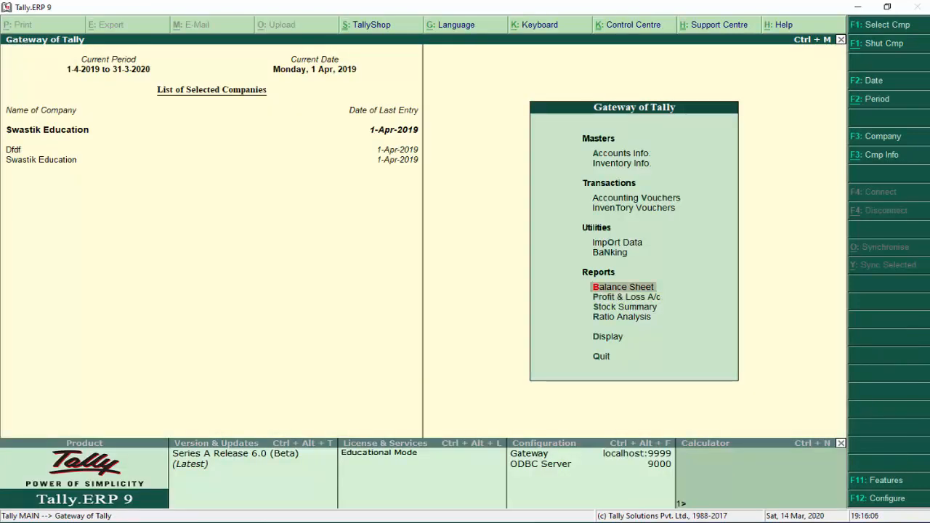
key("Down")
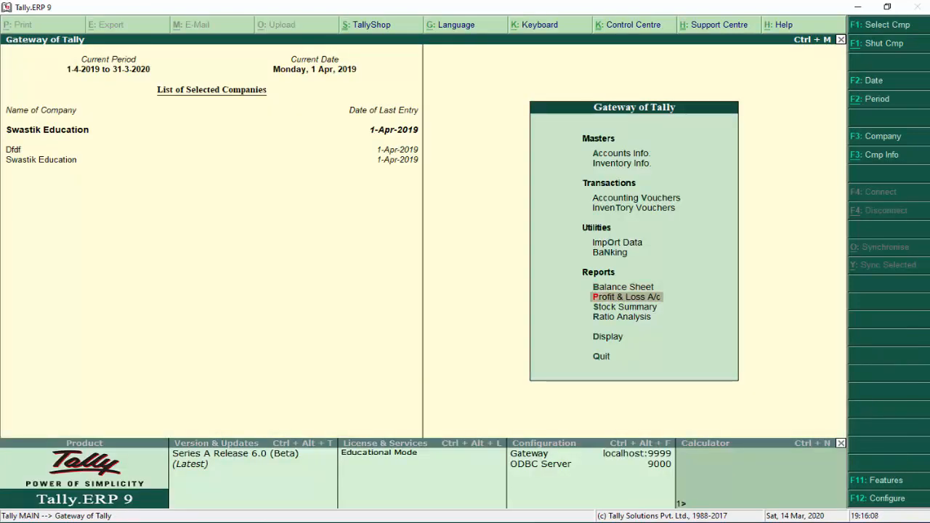
key("Return")
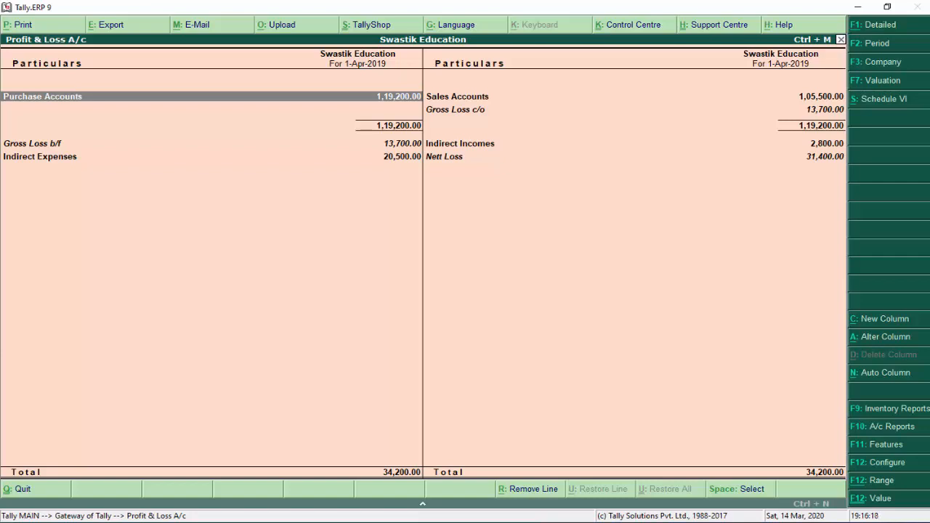
key("alt+F1")
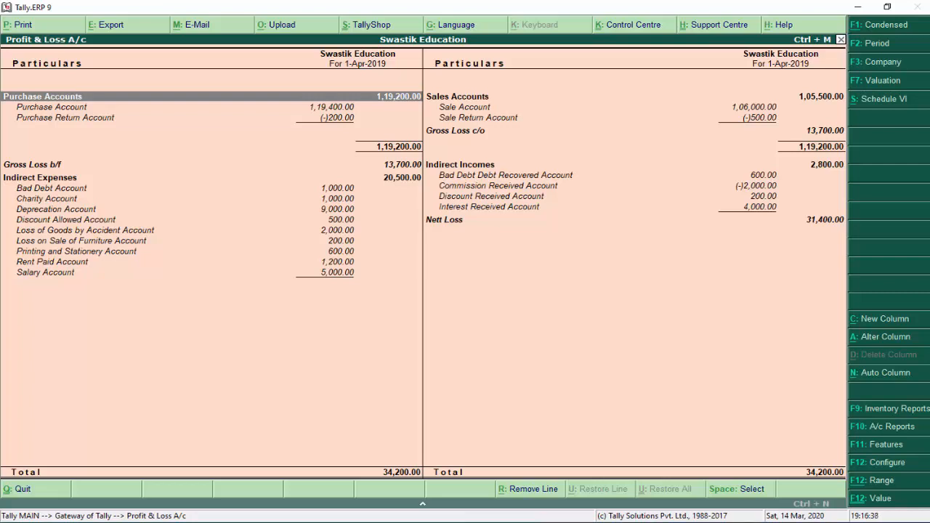
key("Escape")
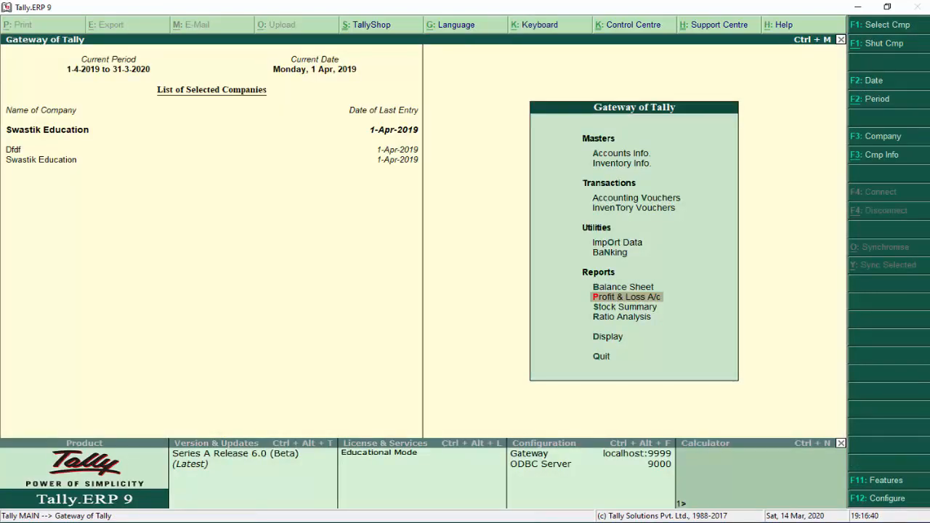
Open the Trial Balance from the Display menu and show it ledger-wise
key("Down")
key("Down")
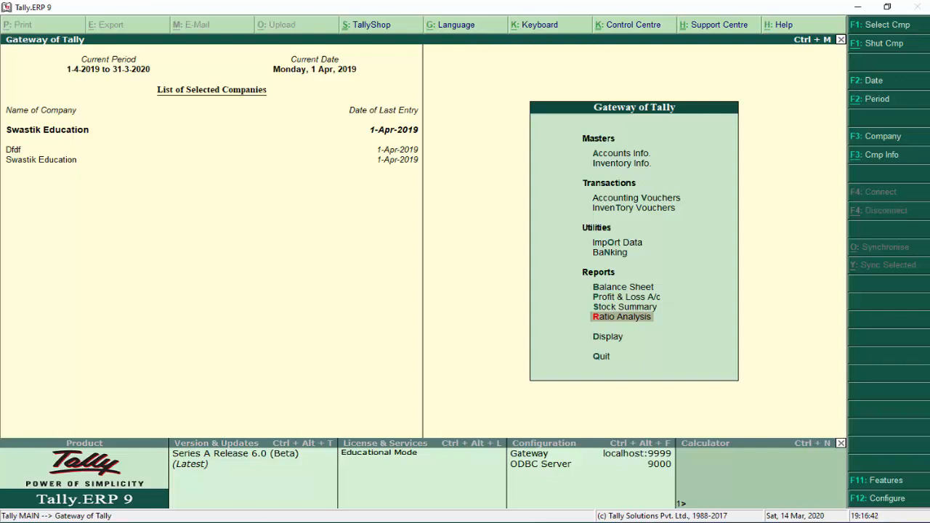
key("Down")
key("Return")
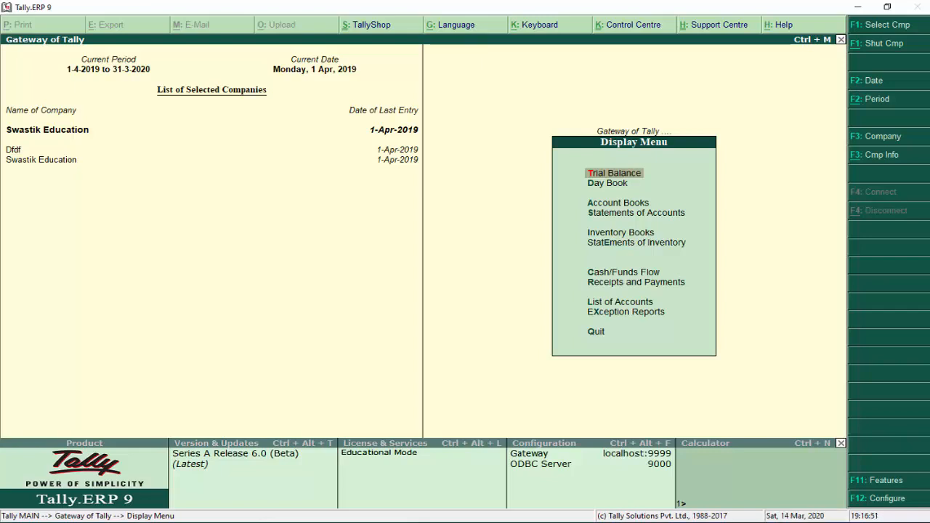
key("Return")
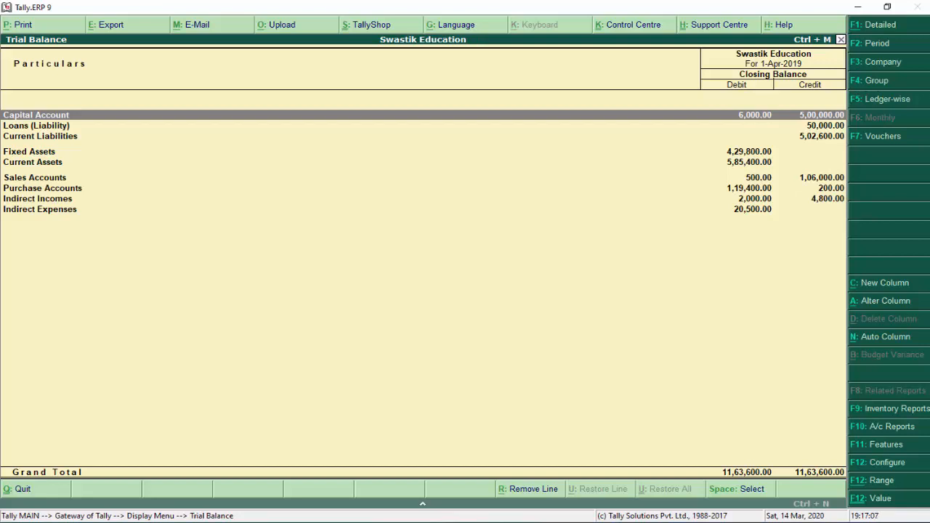
key("F5")
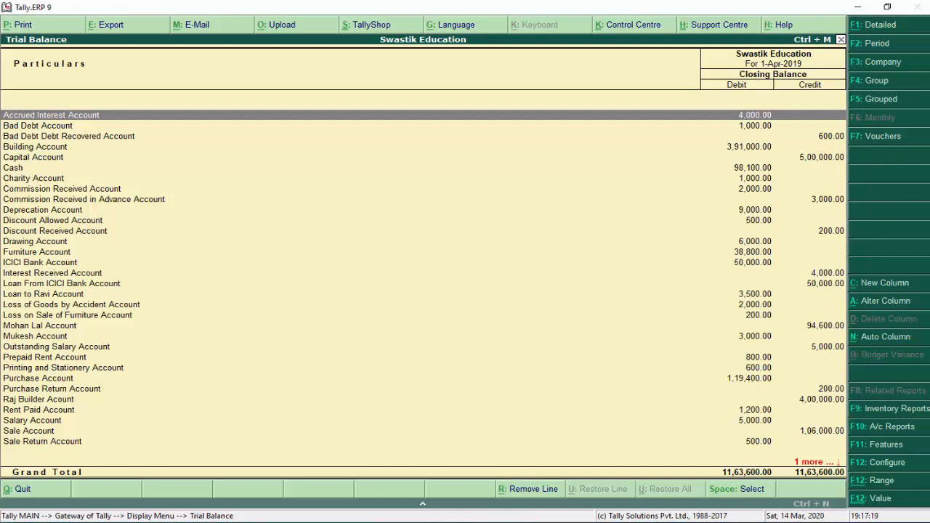
Filter the Trial Balance to the Fixed Assets group, then close it
key("F4")
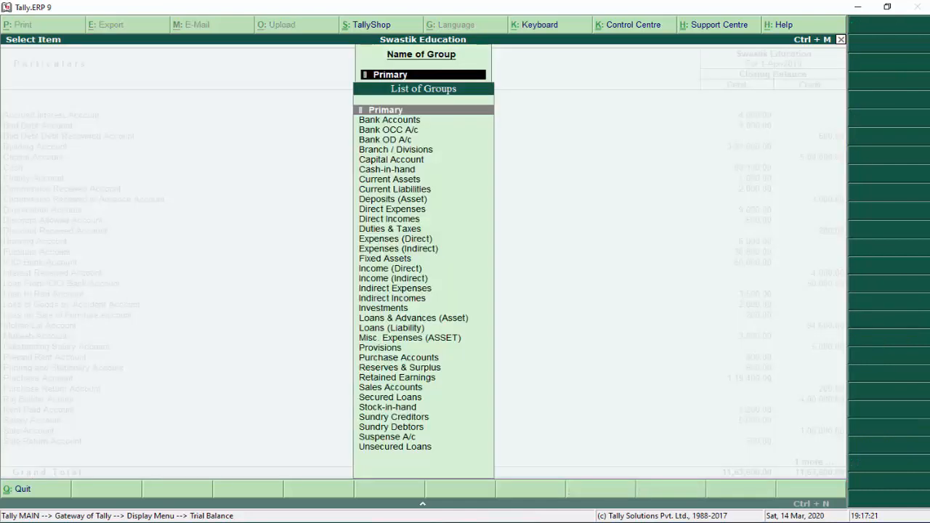
key("Down")
key("Down")
key("Down")
key("Down")
key("Down")
key("Down")
key("Down")
key("Down")
key("Down")
key("Down")
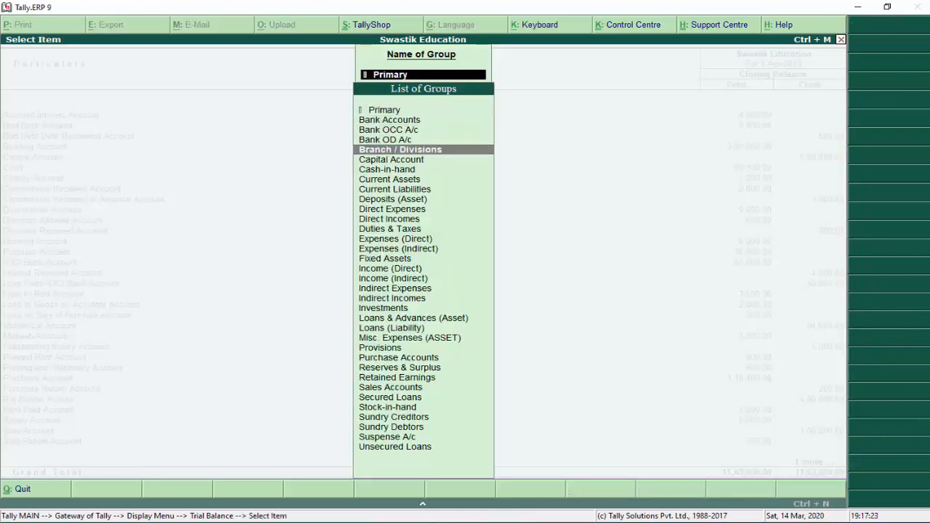
key("Down")
key("Down")
key("Down")
key("Down")
key("Down")
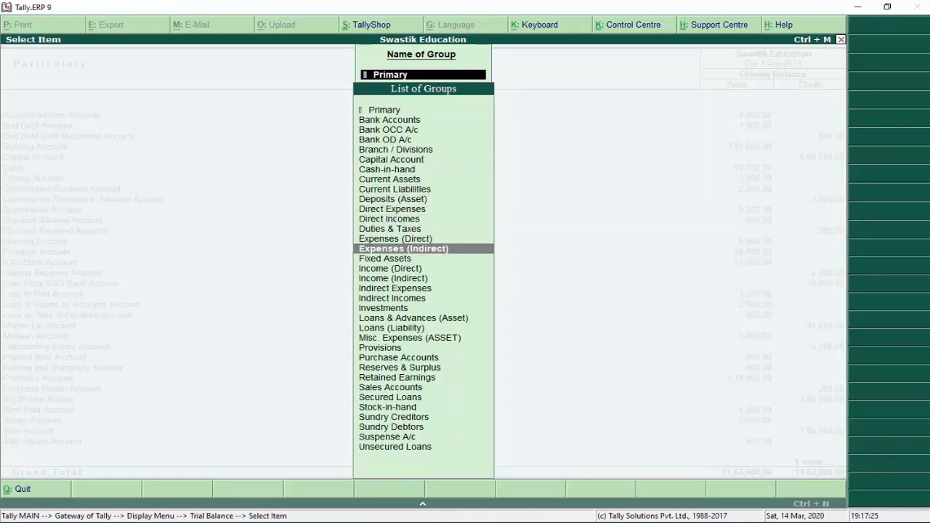
key("Return")
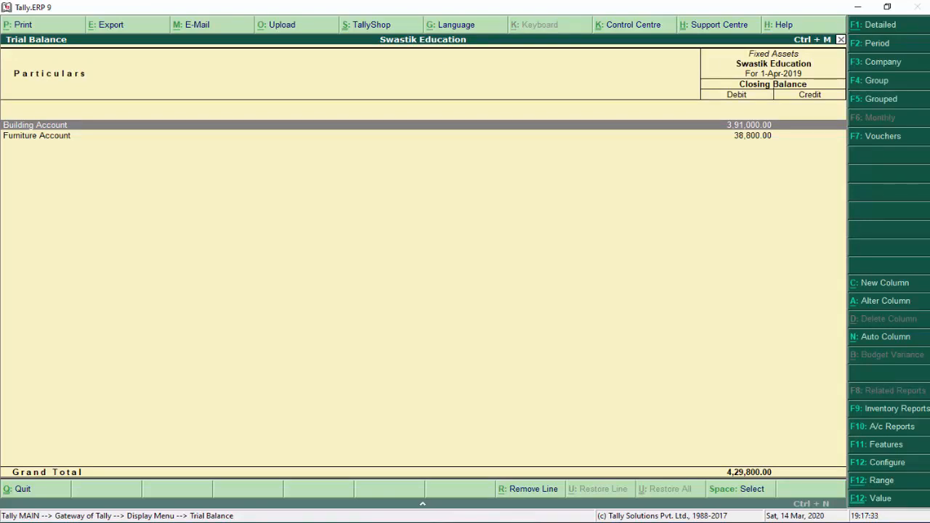
key("Escape")
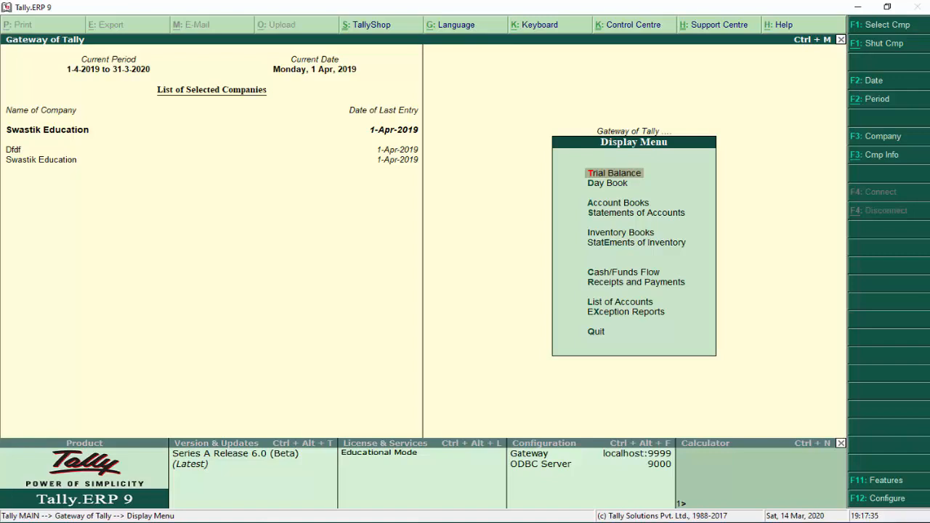
key("Down")
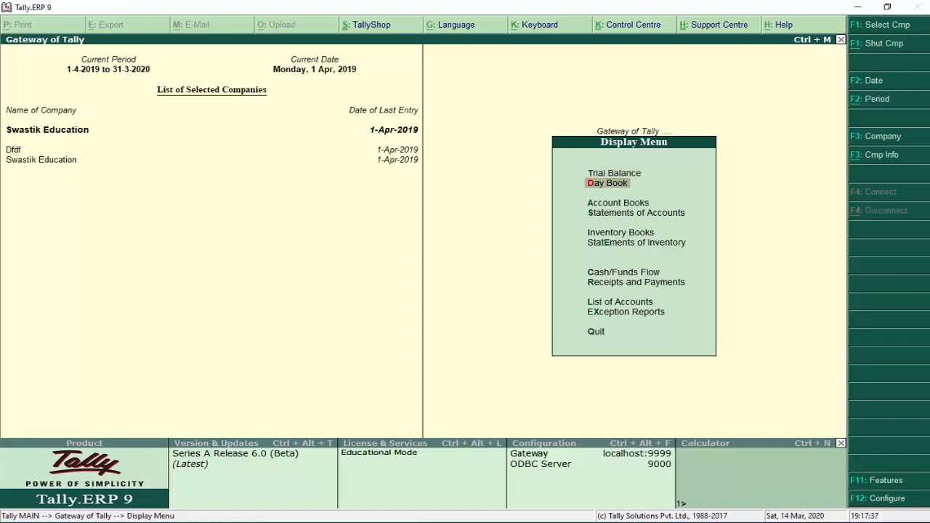
key("Return")
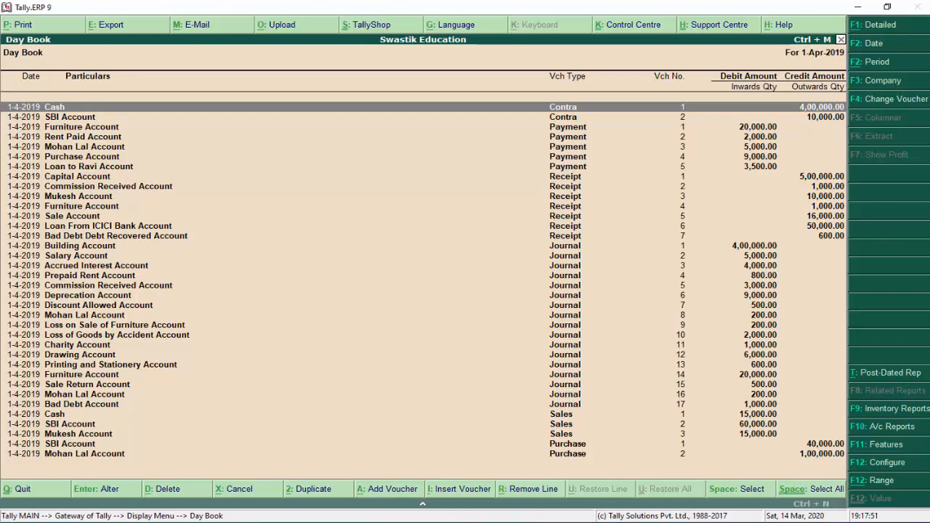
key("F2")
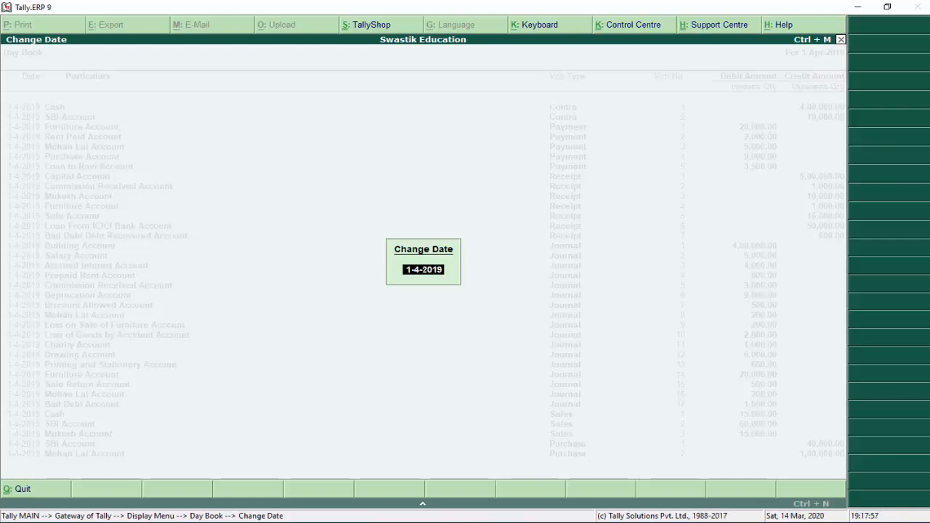
key("Return")
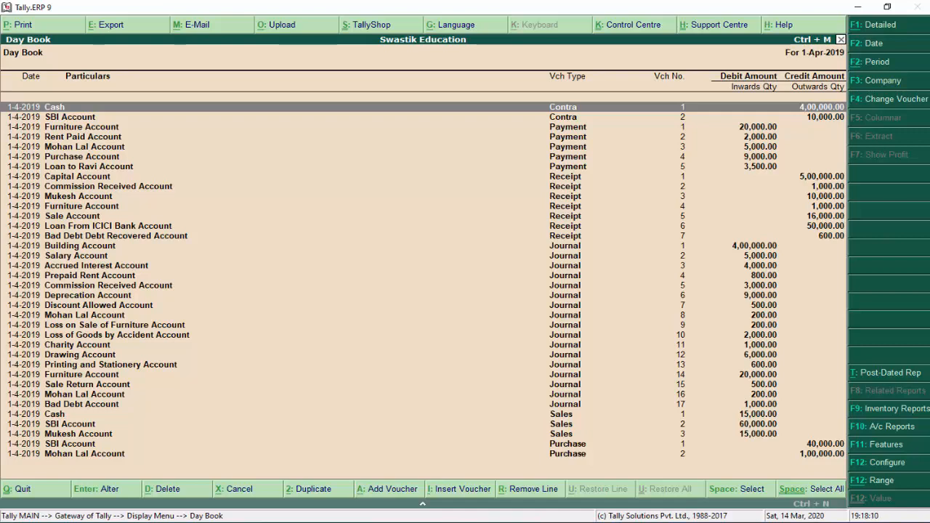
key("alt+F2")
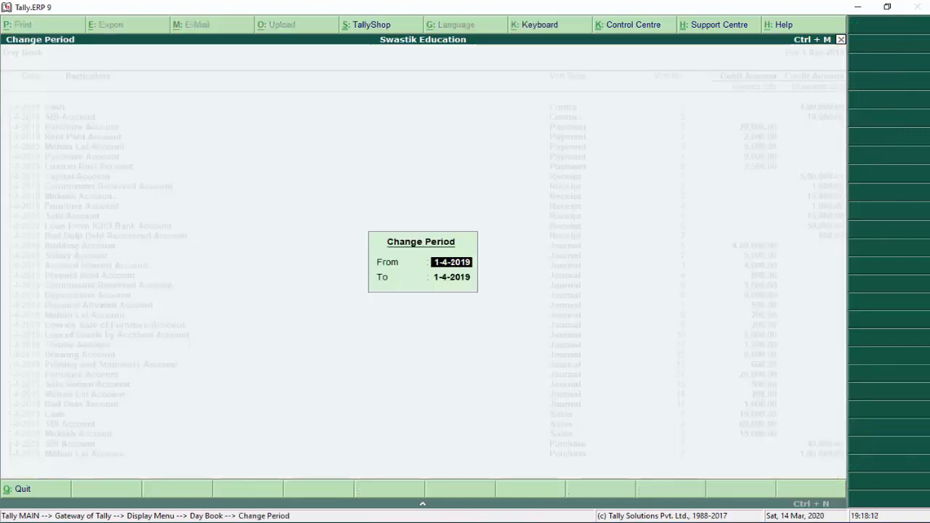
key("Return")
type("1-5")
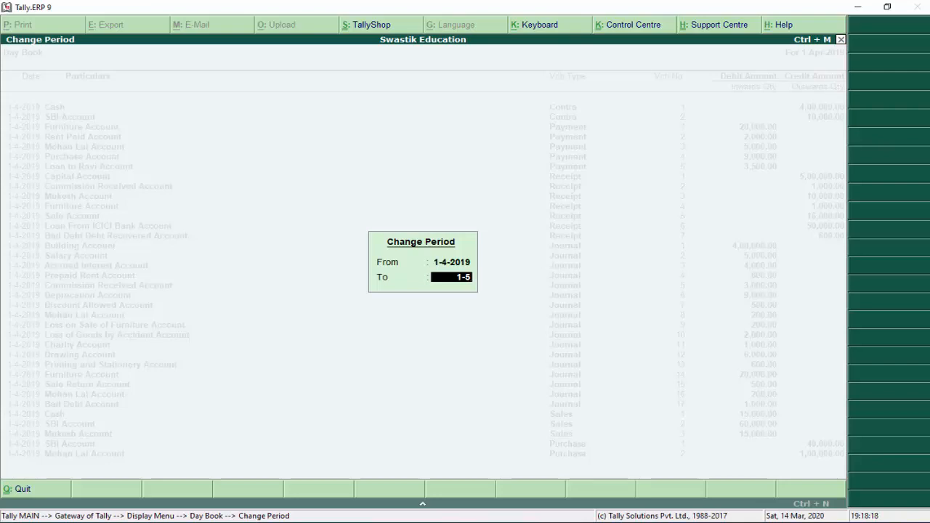
key("Escape")
key("Escape")
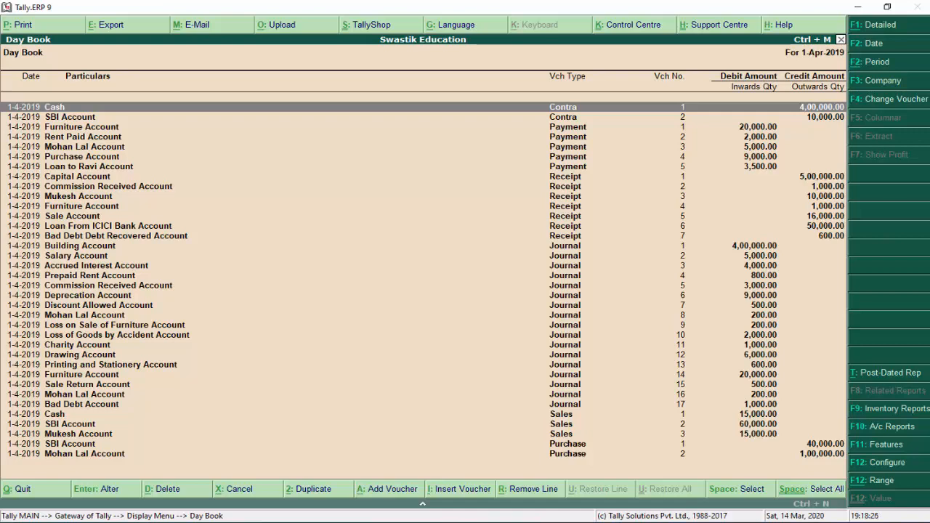
key("F4")
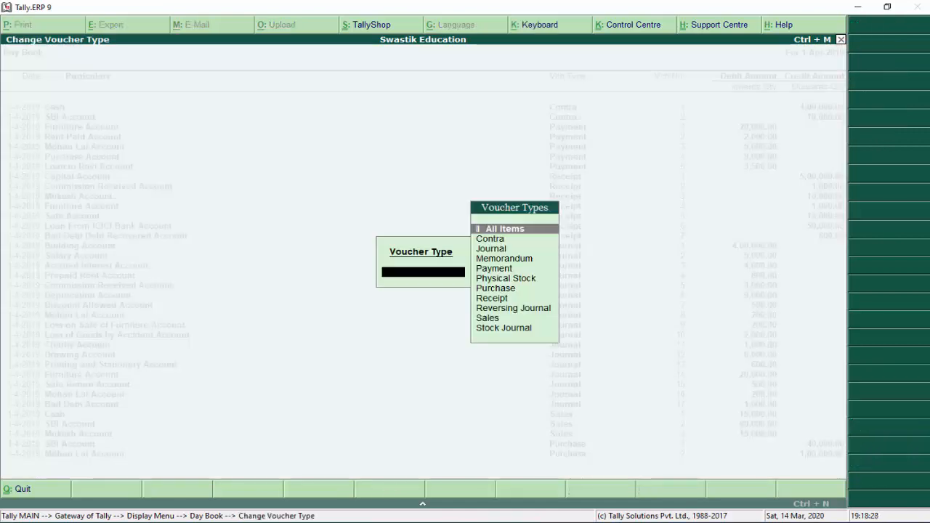
Show only Purchase, then only Sales vouchers in the Day Book, leaving the columnar layout unchanged
key("Down")
key("Down")
key("Down")
key("Down")
key("Down")
key("Down")
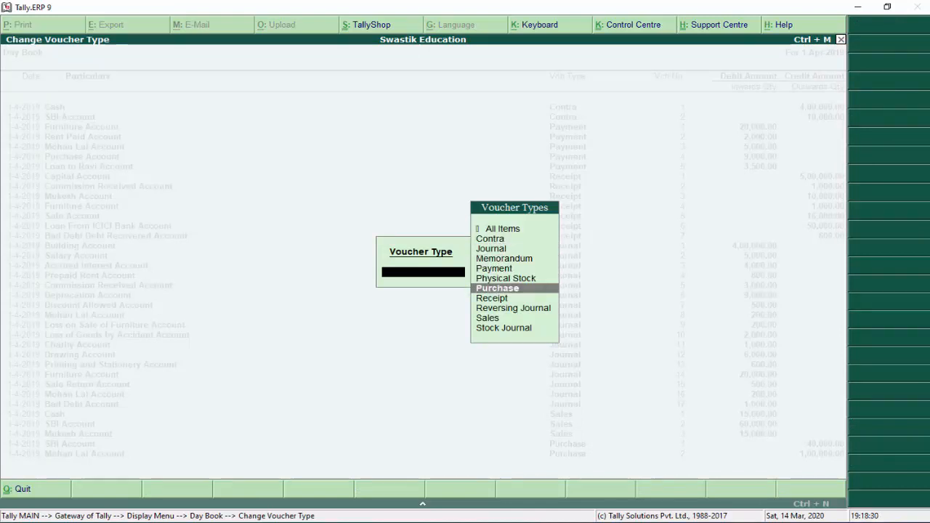
key("Return")
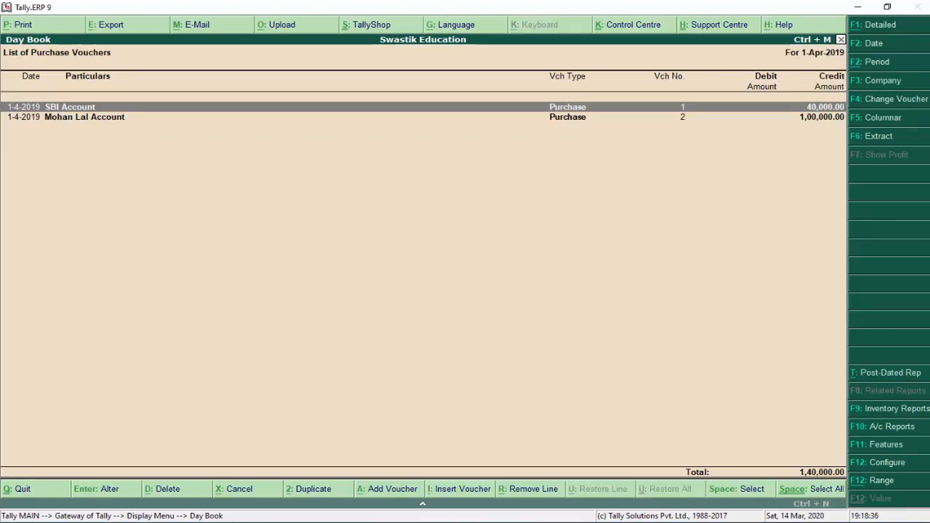
key("F4")
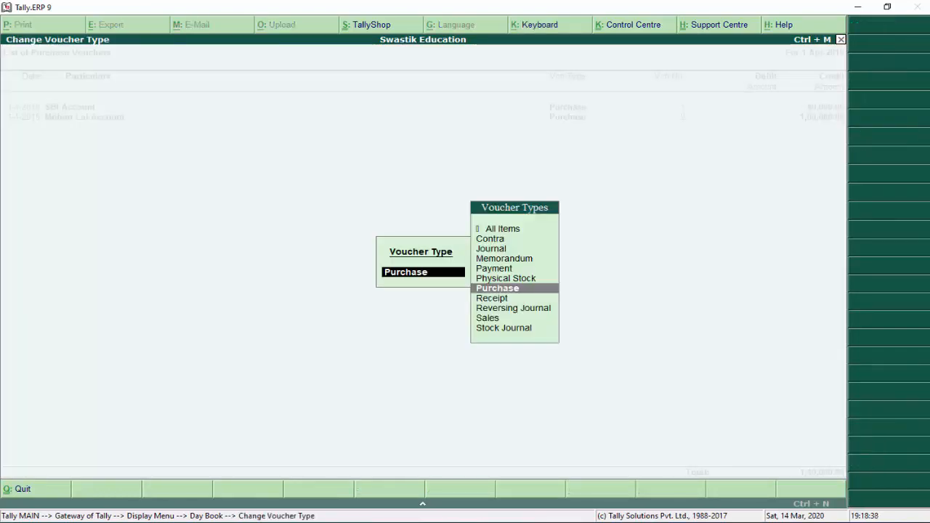
key("Down")
key("Down")
key("Down")
key("Return")
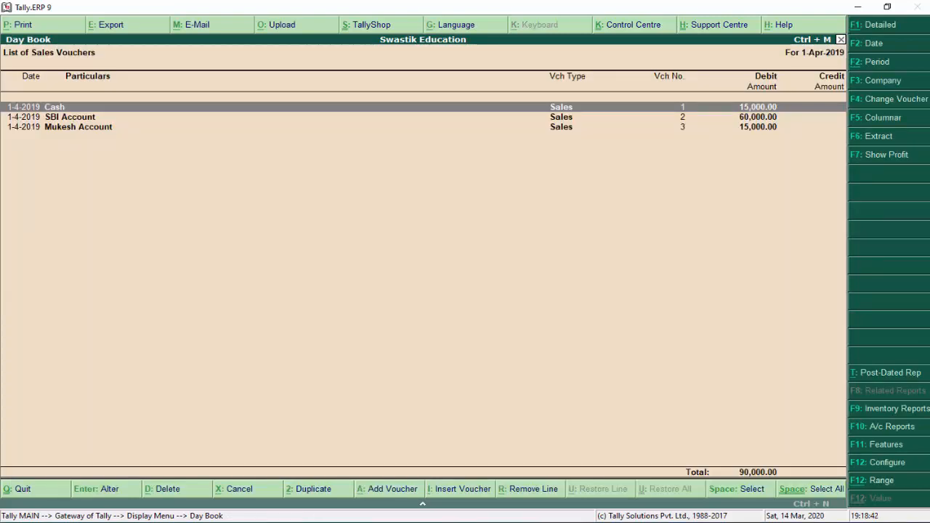
key("F5")
key("Escape")
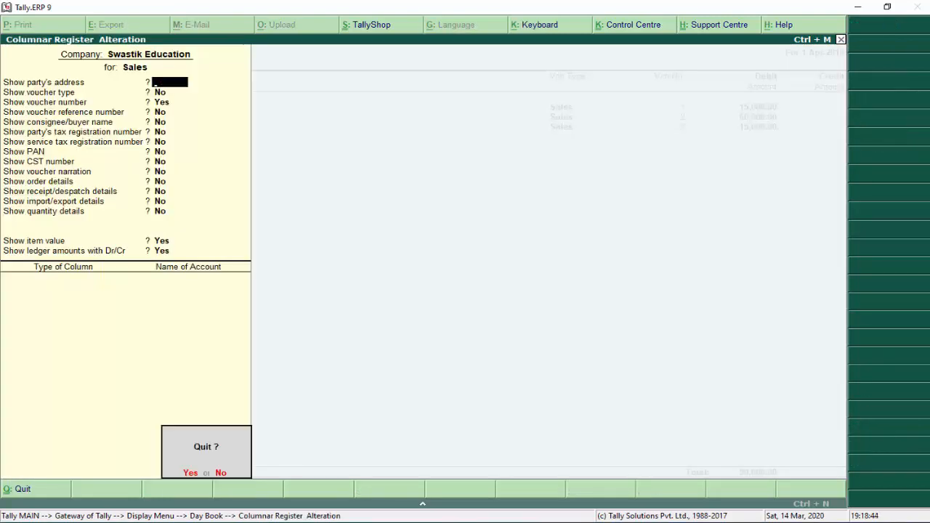
key("y")
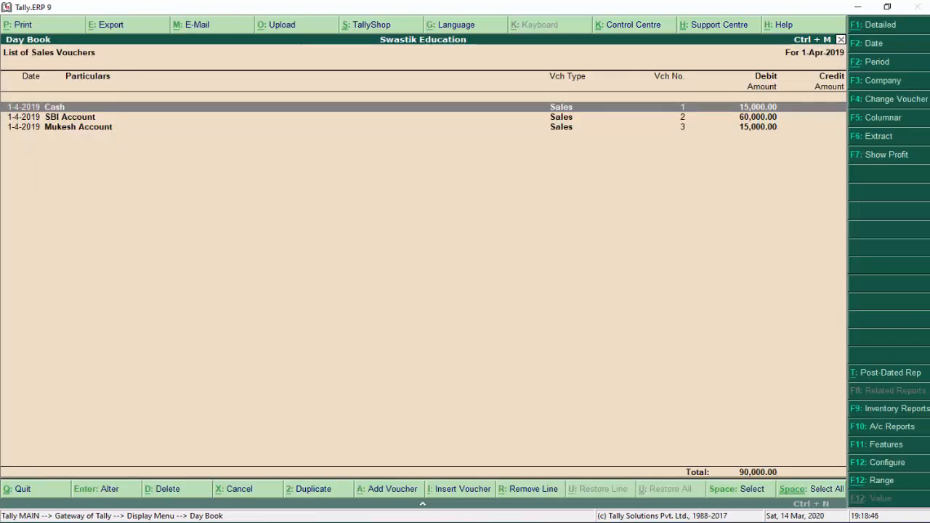
Show only Journal vouchers in the Day Book, then close it
key("F4")
key("Up")
key("Up")
key("Up")
key("Up")
key("Up")
key("Up")
key("Up")
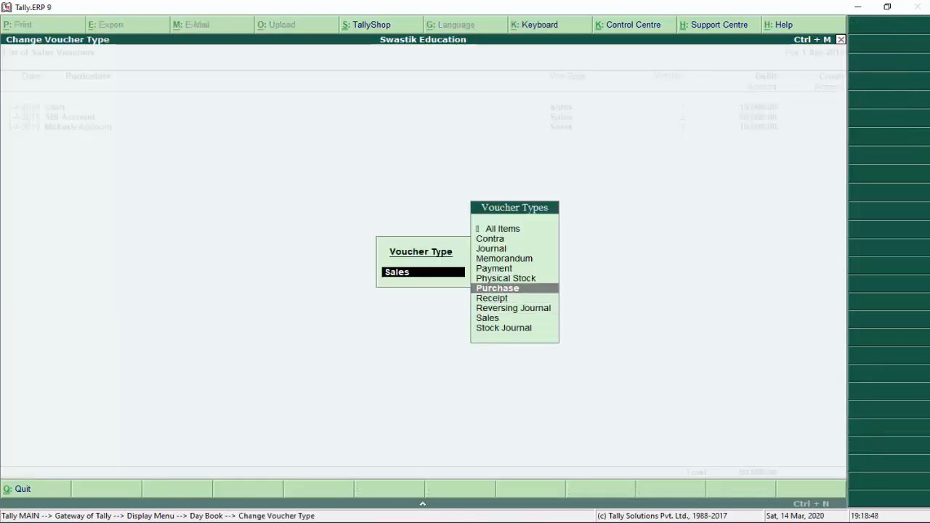
key("Return")
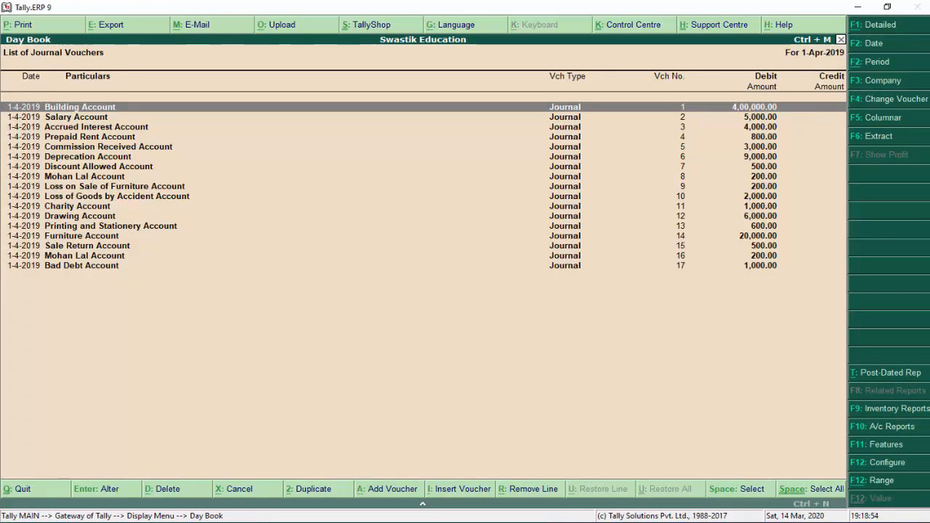
key("Escape")
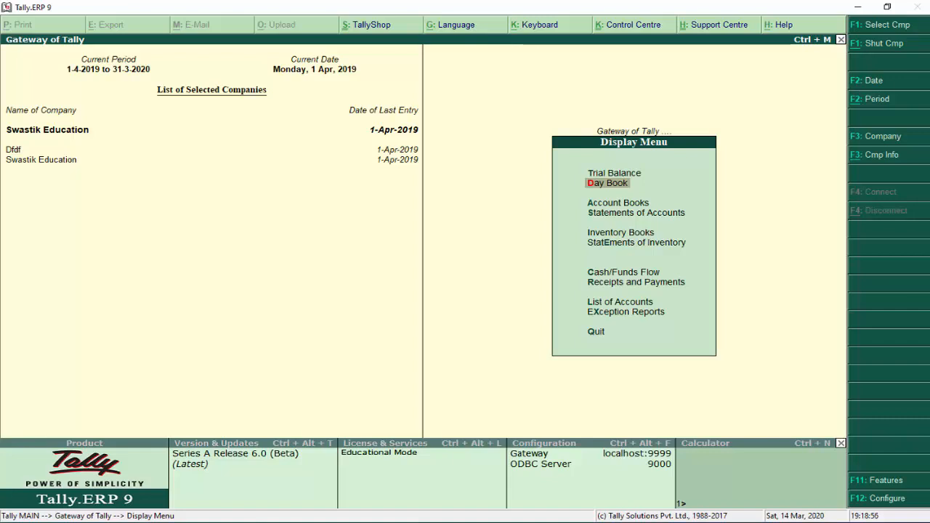
Open the Cash/Bank Book summary and look over the Cash and ICICI Bank Account rows
key("Down")
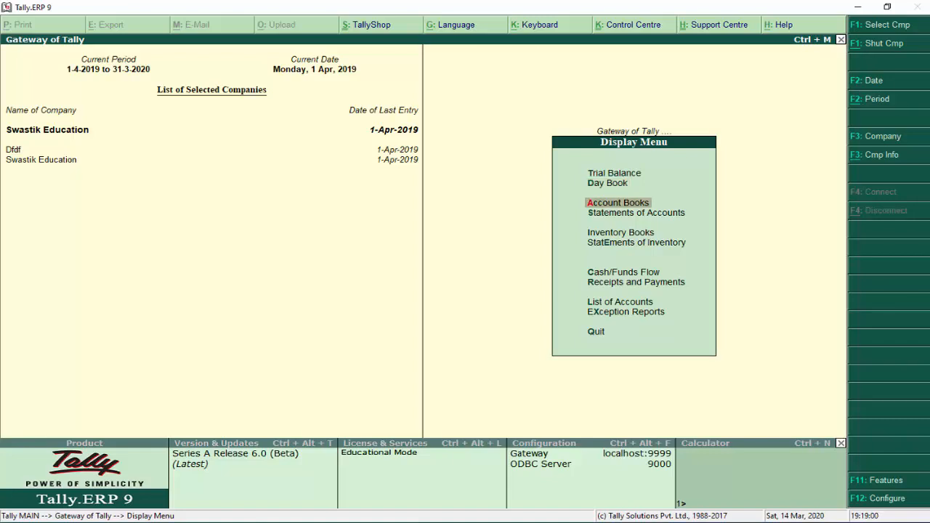
key("Return")
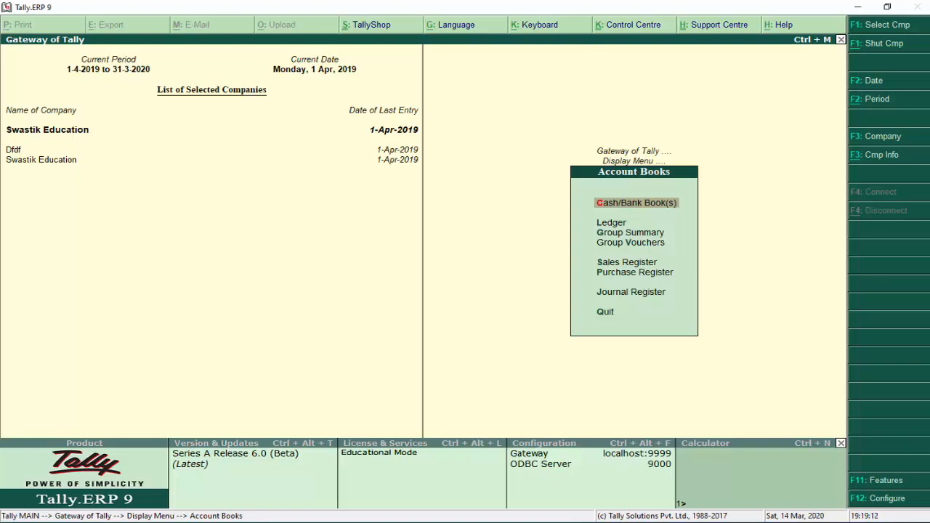
key("Return")
key("Down")
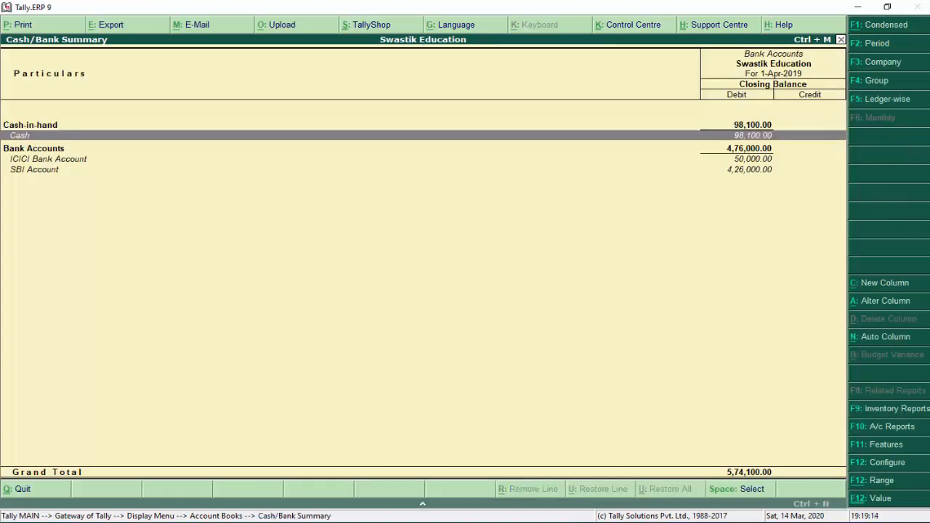
key("Down")
key("Down")
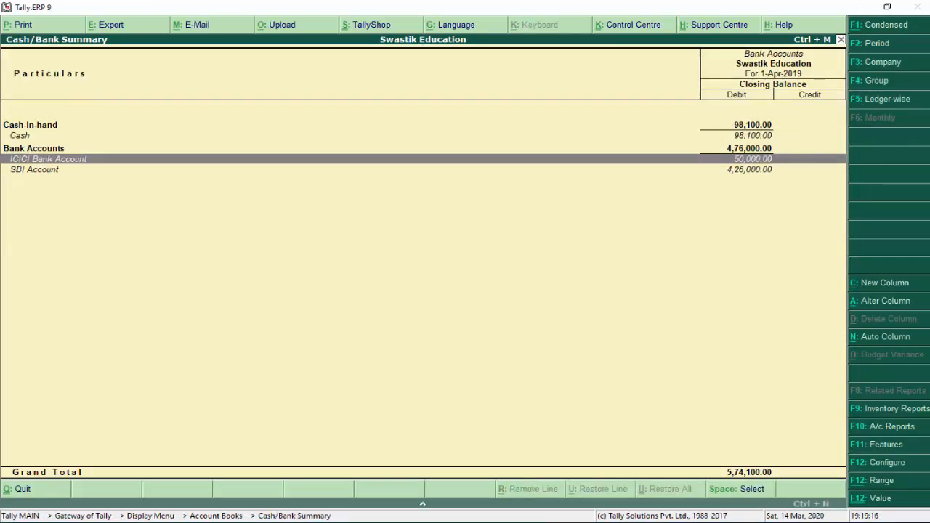
key("Up")
key("Down")
key("Down")
key("Up")
key("Up")
key("Up")
key("Up")
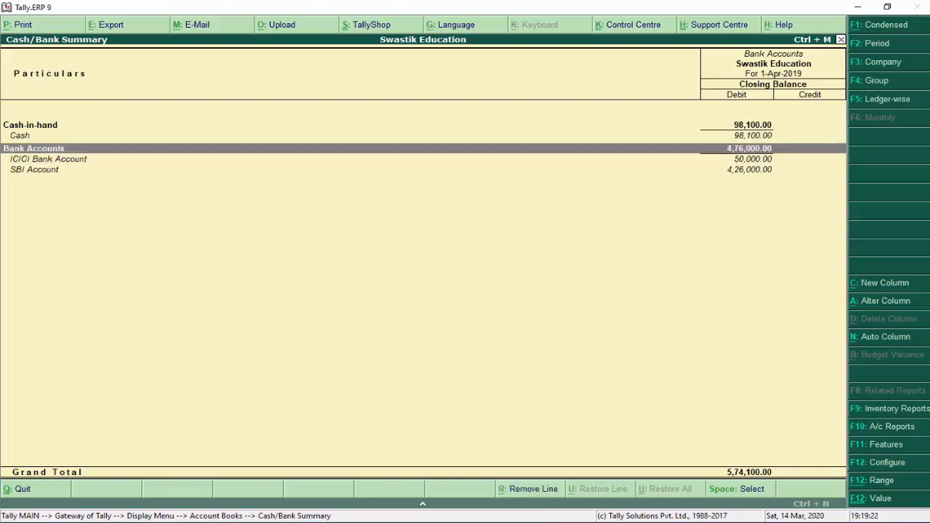
key("Down")
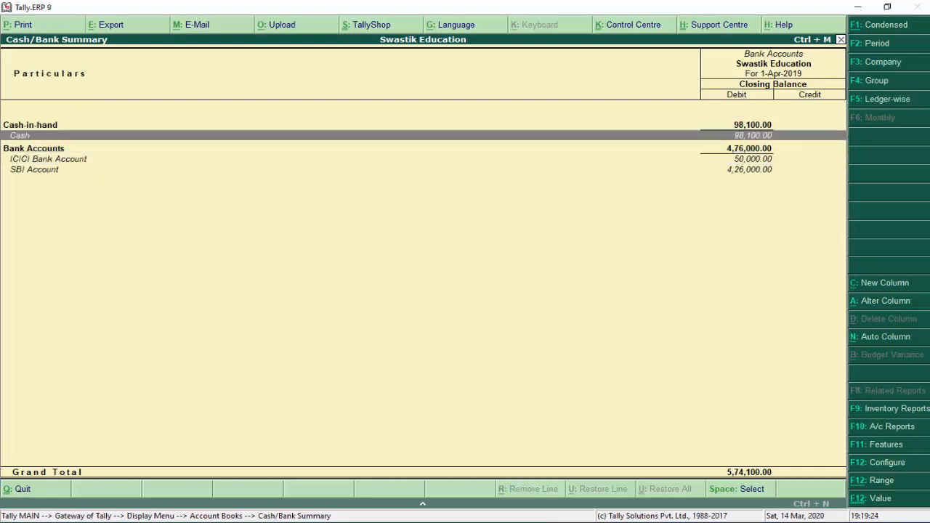
Open Cash's monthly summary and drill into April 2019 vouchers, closing at 98,100
key("Return")
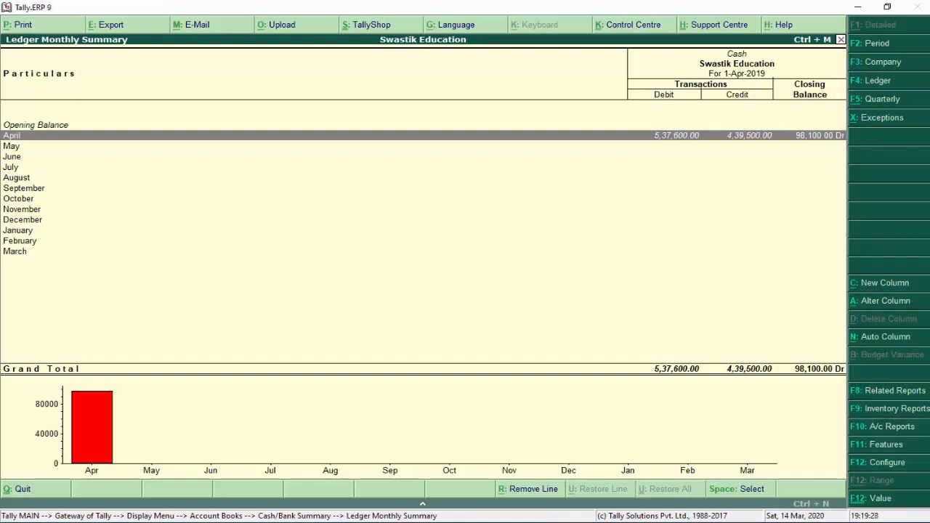
key("Down")
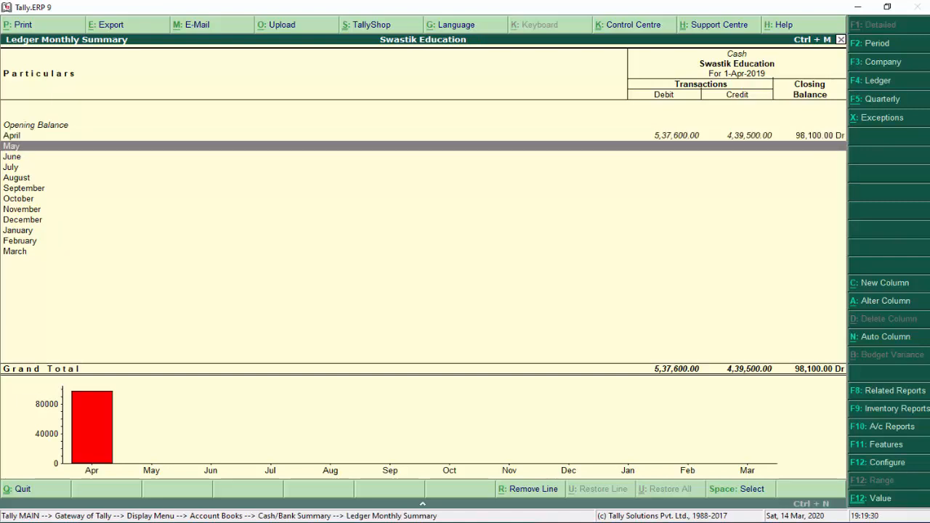
key("Down")
key("Down")
key("Down")
key("Down")
key("Down")
key("Down")
key("Down")
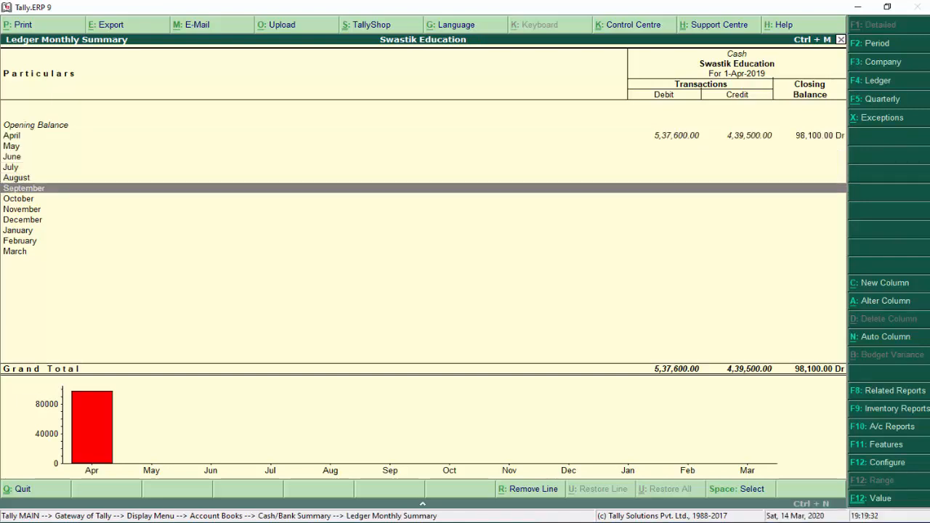
key("Up")
key("Up")
key("Up")
key("Up")
key("Up")
key("Up")
key("Up")
key("Up")
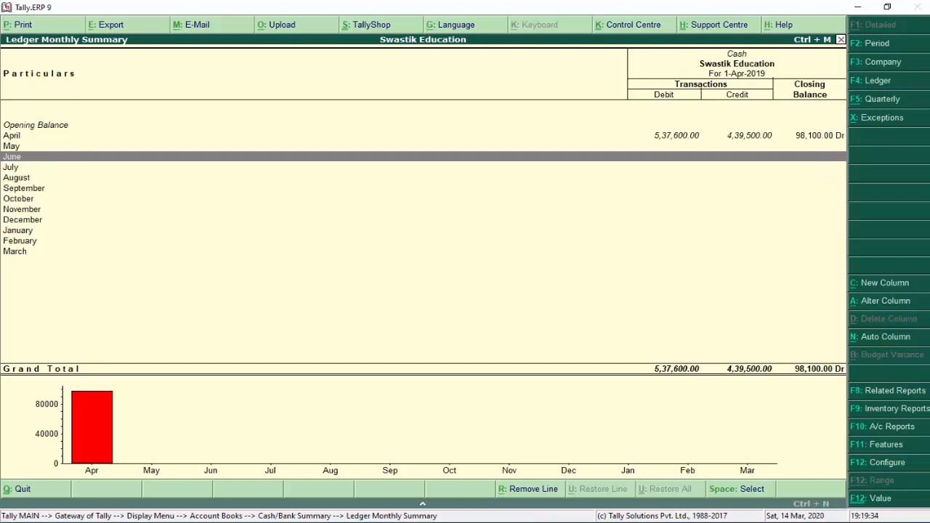
key("Return")
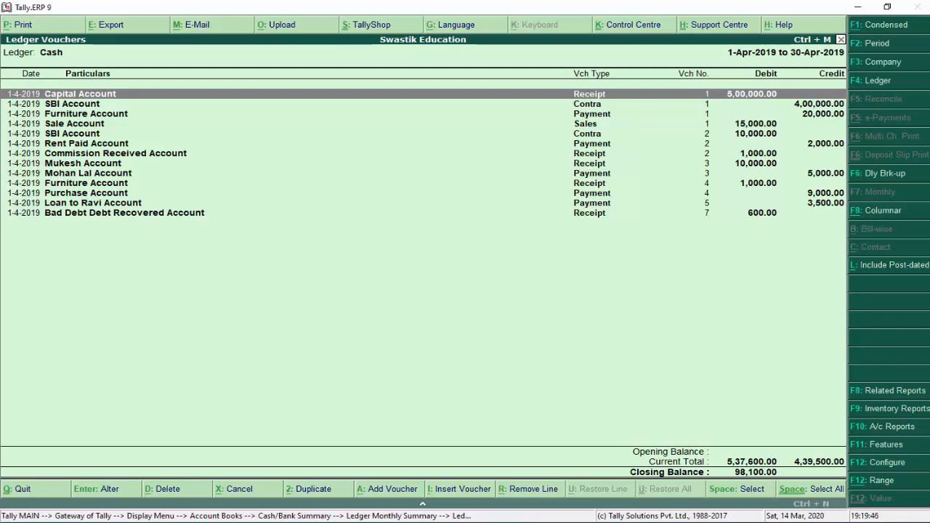
Inspect the SBI Account contra voucher and close it without saving changes
key("Down")
key("Down")
key("Down")
key("Down")
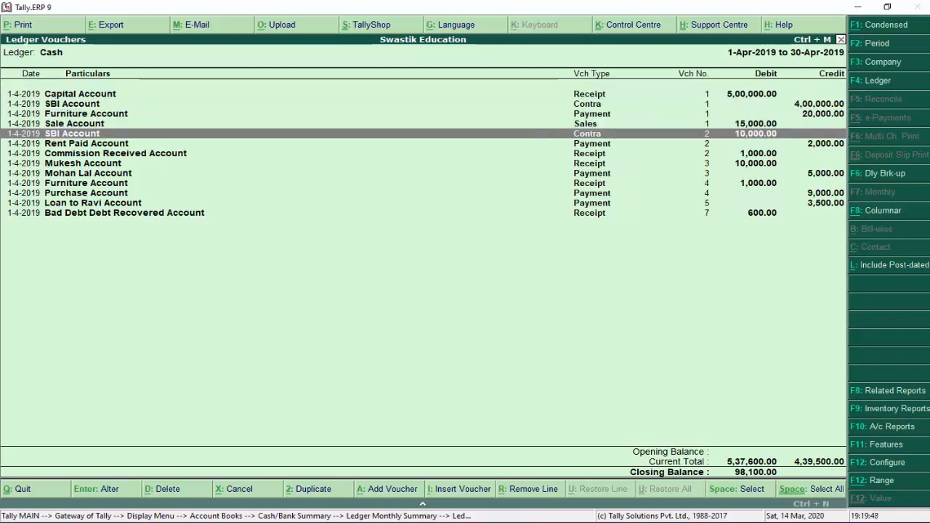
key("Return")
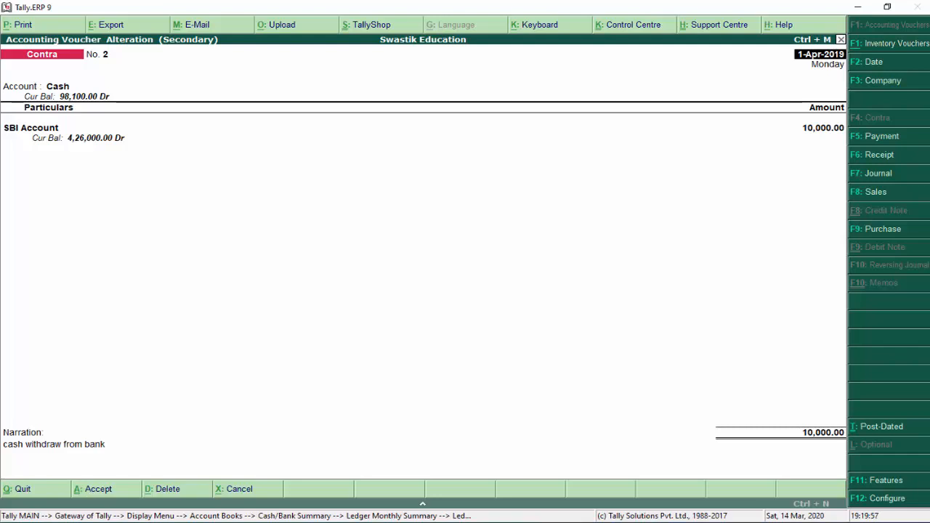
key("Escape")
key("Escape")
key("y")
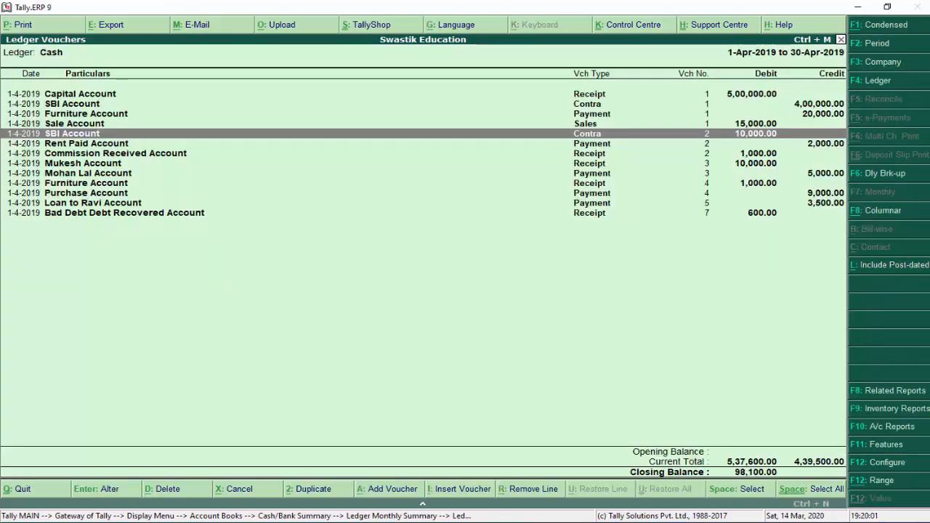
key("Escape")
key("Escape")
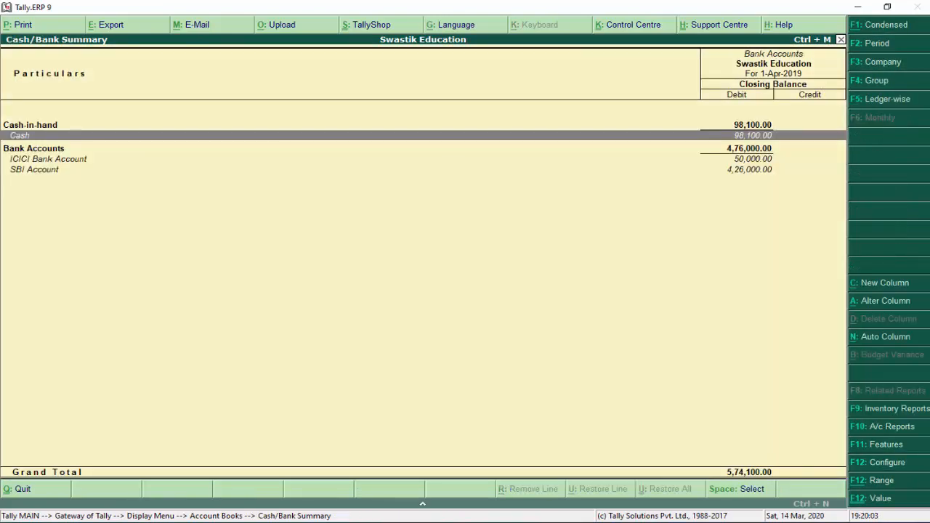
View the ICICI Bank and SBI Account monthly summaries, then return to Account Books
key("Down")
key("Down")
key("Down")
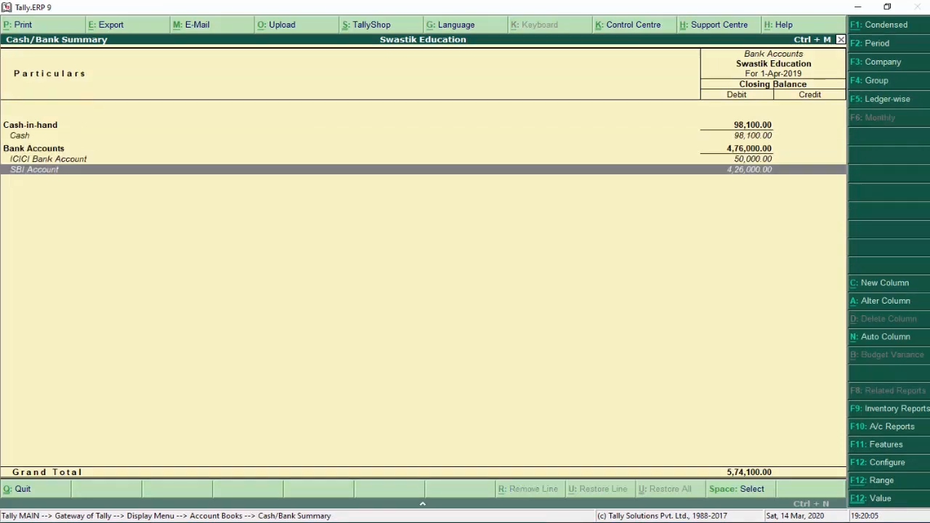
key("Up")
key("Return")
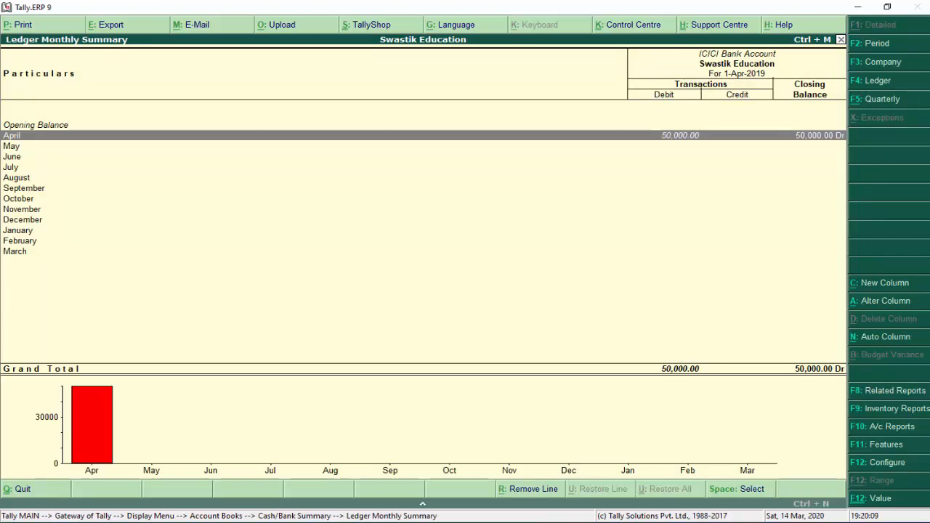
key("Escape")
key("Down")
key("Return")
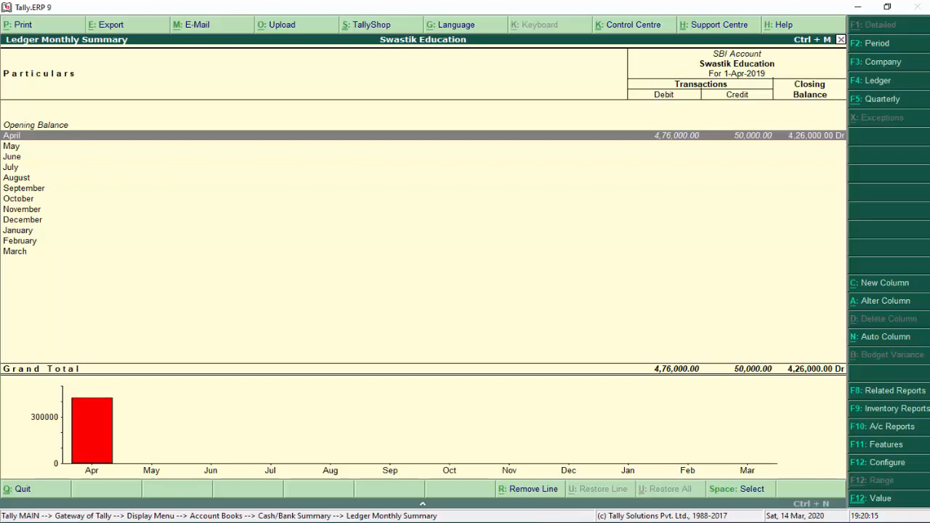
key("Down")
key("Down")
key("Down")
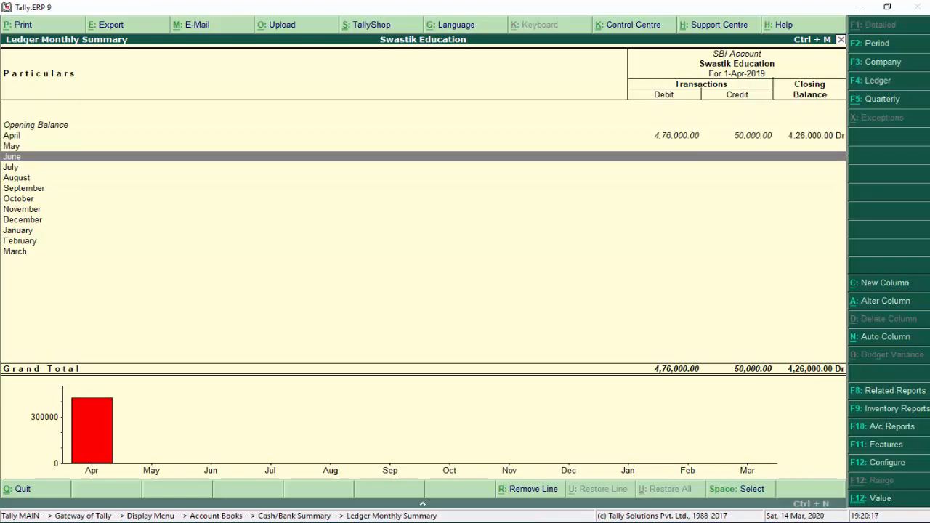
key("Escape")
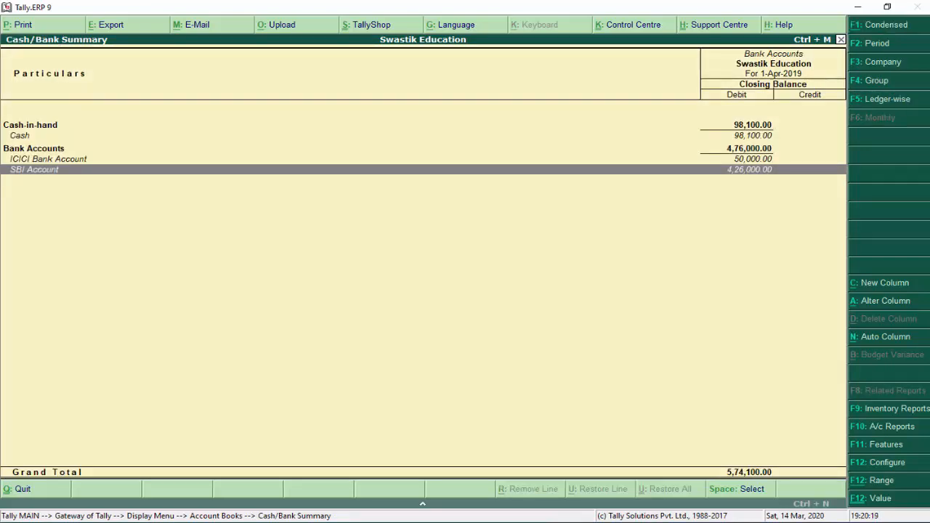
key("Escape")
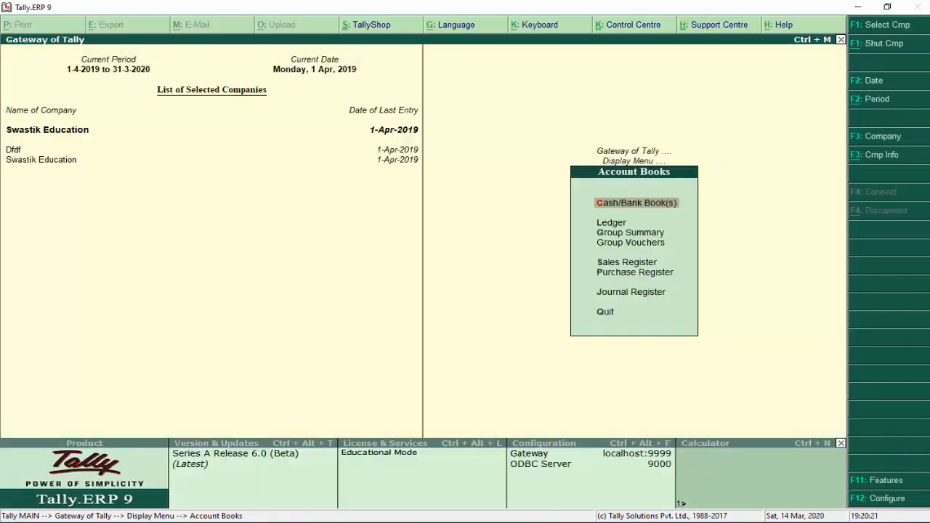
key("Down")
key("Return")
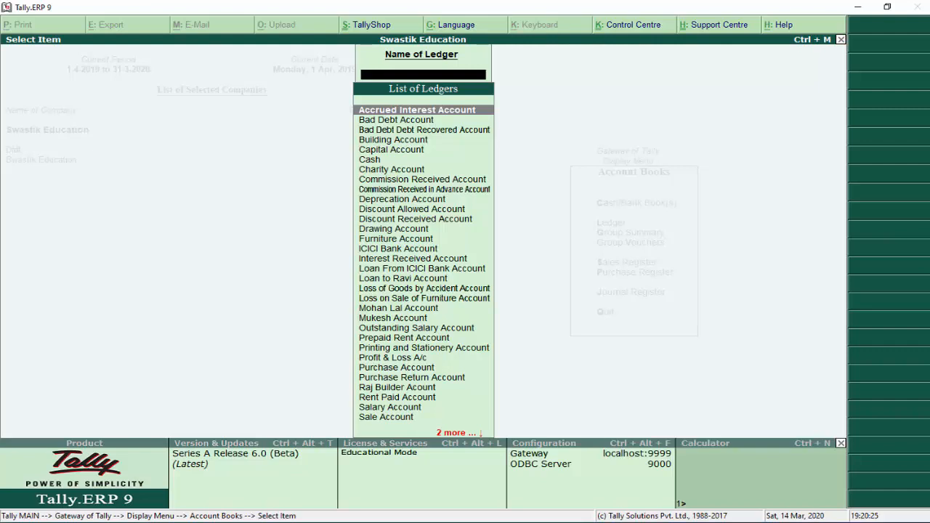
key("Down")
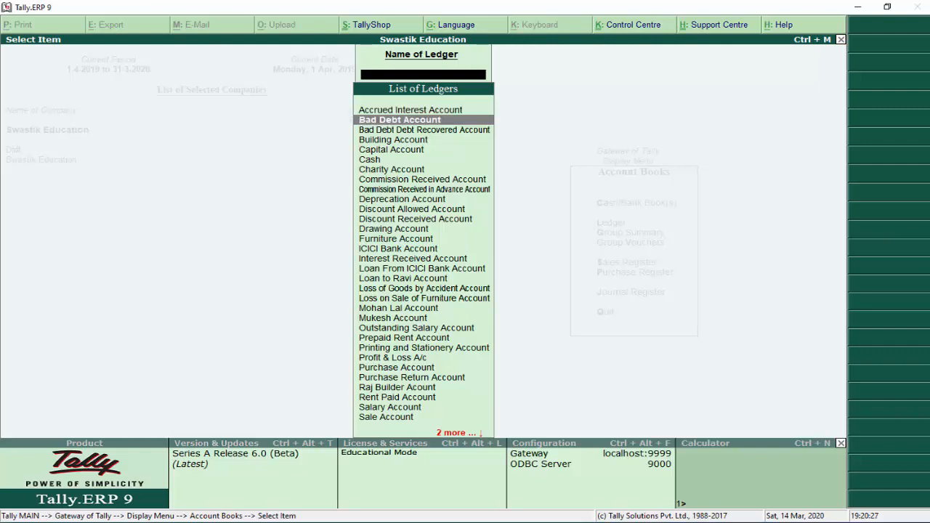
type("Pu")
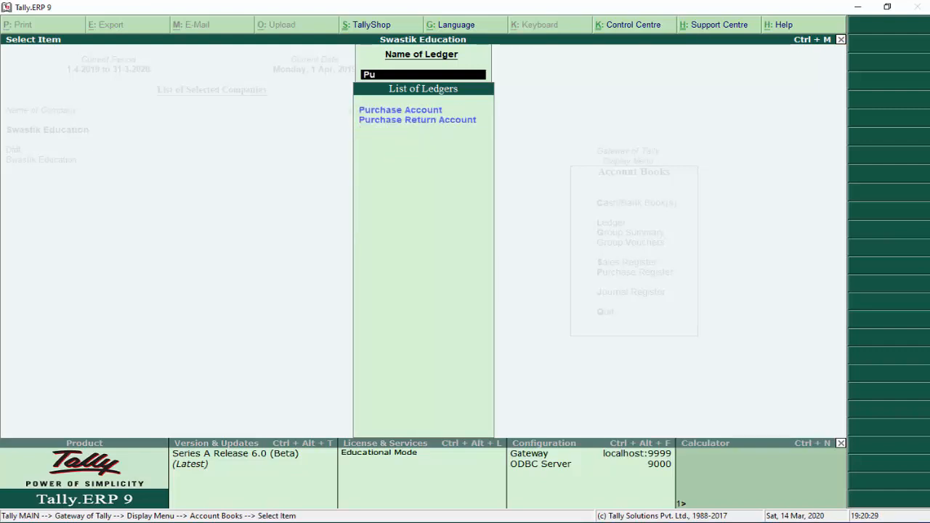
key("Return")
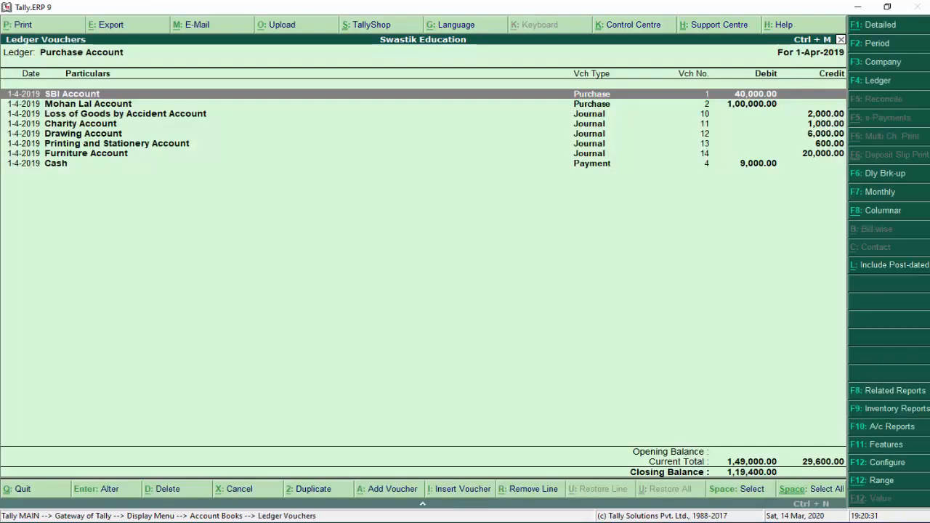
key("Escape")
key("Return")
key("Escape")
type("Sa")
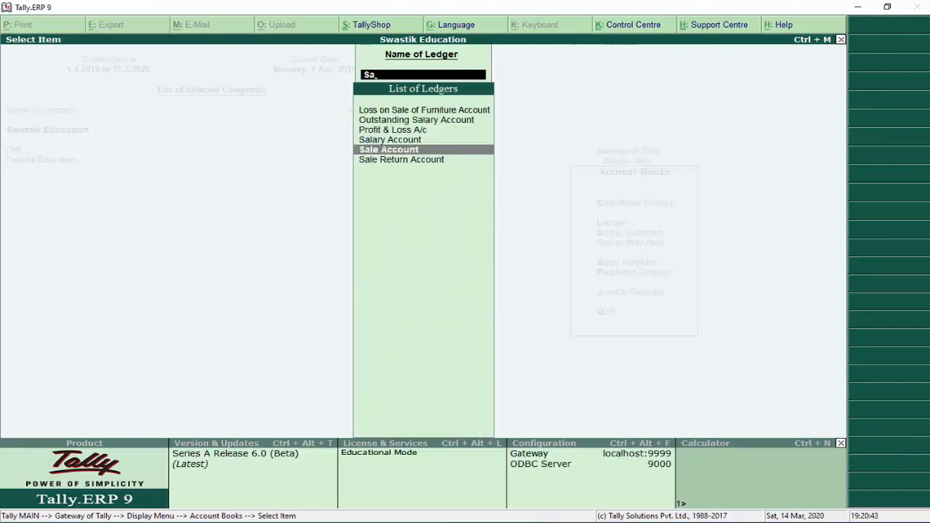
key("Return")
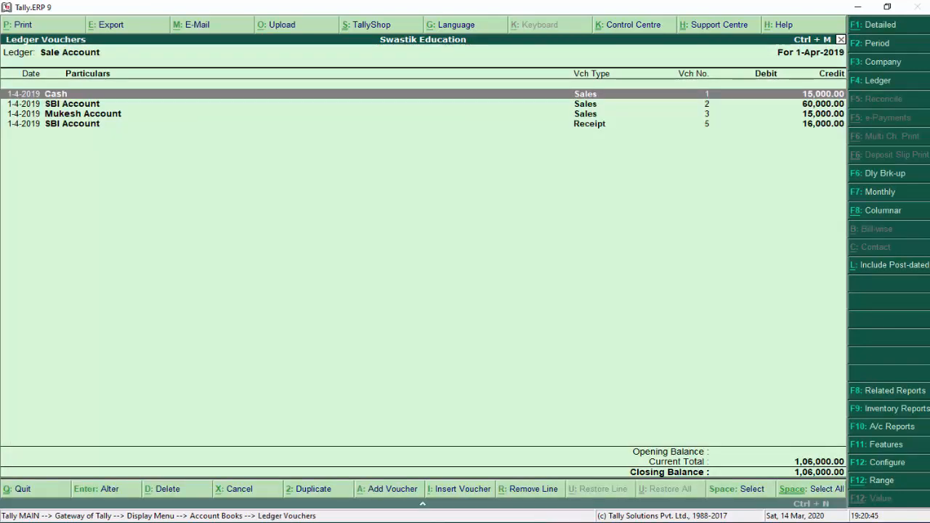
key("Escape")
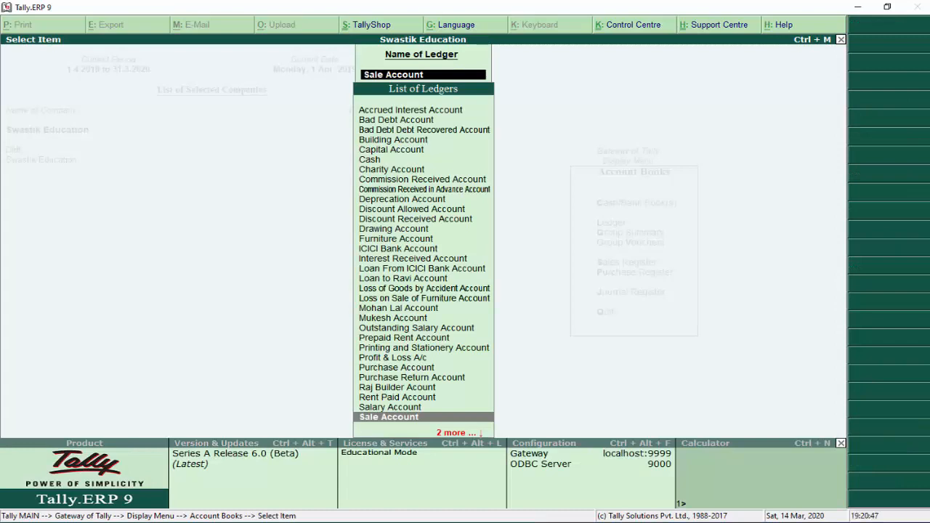
key("Up")
key("Up")
key("Up")
key("Up")
key("Up")
key("Up")
key("Up")
key("Up")
key("Up")
key("Up")
key("Up")
key("Up")
key("Up")
key("Up")
key("Up")
key("Up")
key("Up")
key("Up")
key("Up")
key("Up")
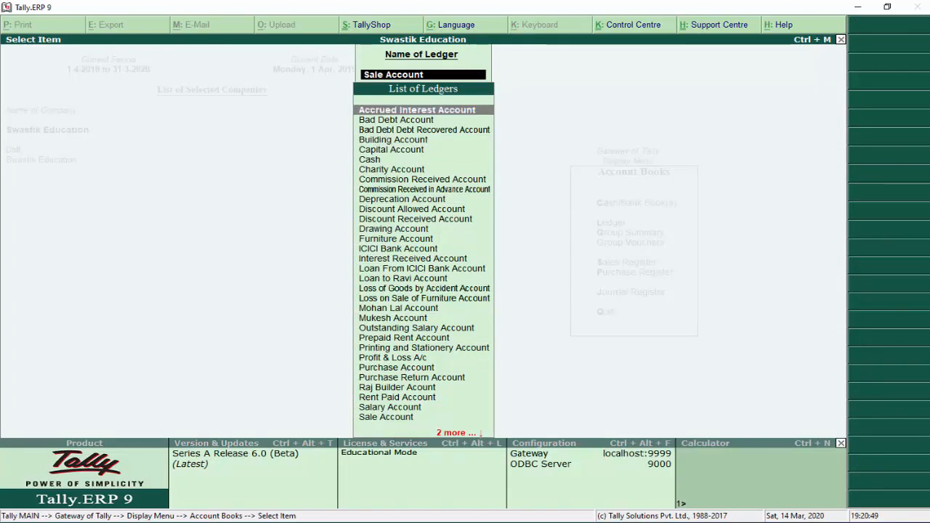
key("Down")
key("Down")
key("Down")
key("Down")
key("Down")
key("Down")
key("Down")
key("Down")
key("Down")
key("Down")
key("Down")
key("Down")
key("Down")
key("Down")
key("Down")
key("Down")
key("Down")
key("Down")
key("Down")
key("Down")
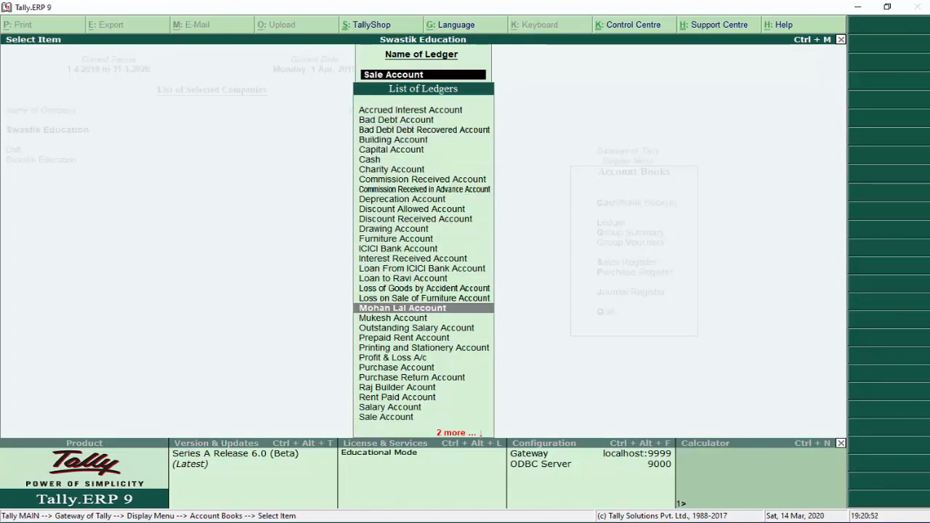
key("Down")
key("Down")
key("Down")
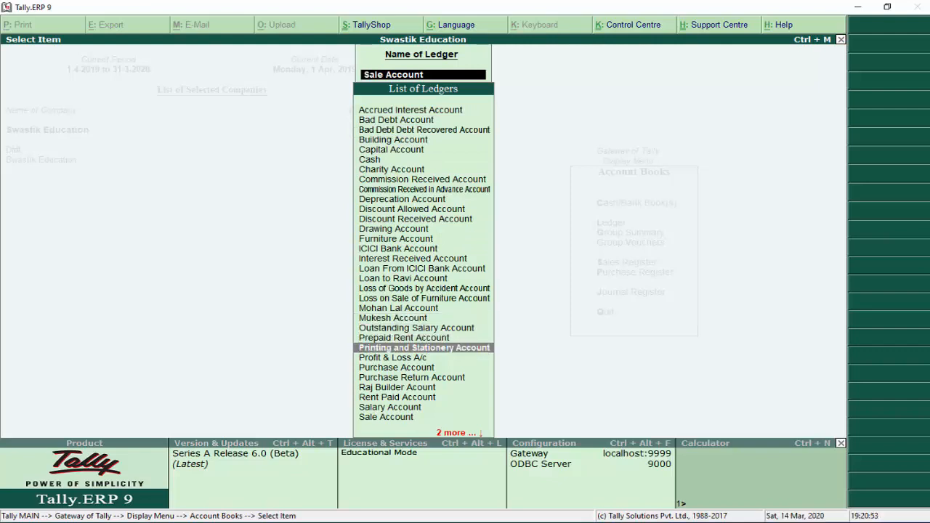
key("Escape")
key("Escape")
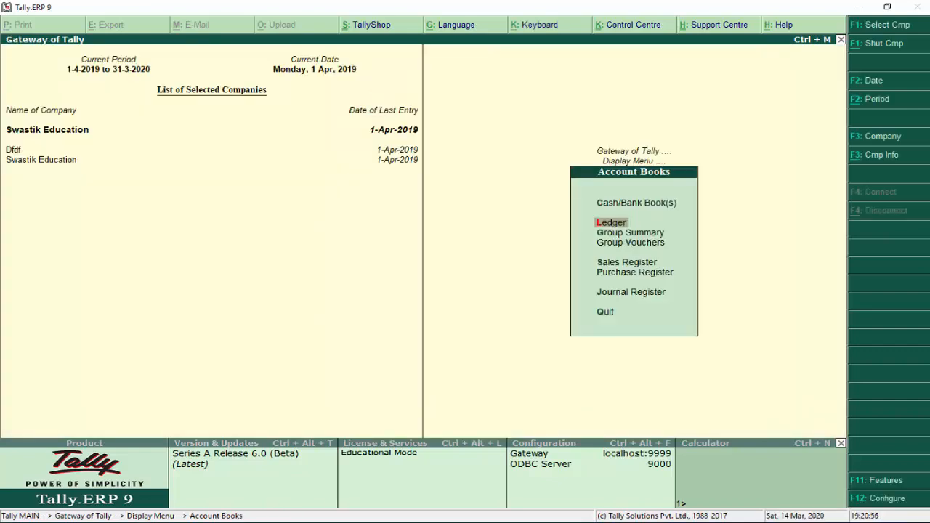
Show the Fixed Assets Group Summary, totalling 4,29,800 from Building and Furniture accounts
key("Down")
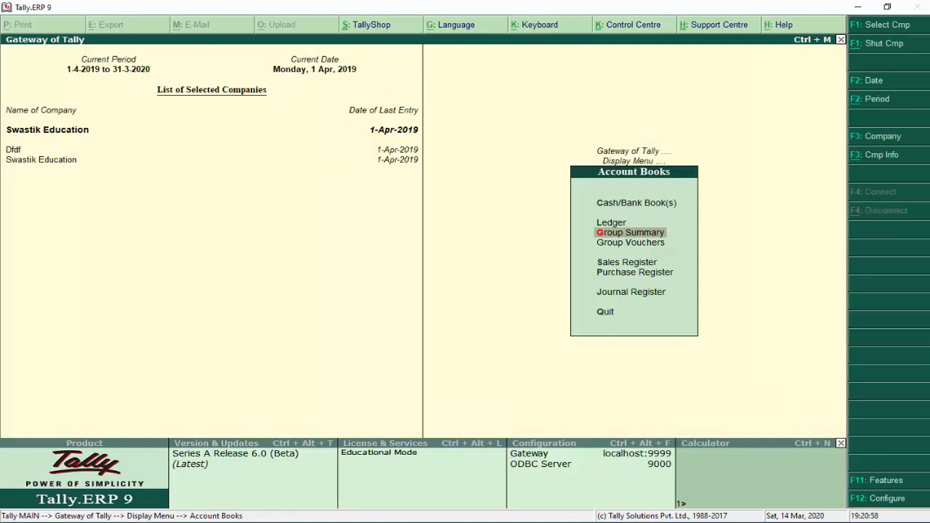
key("Return")
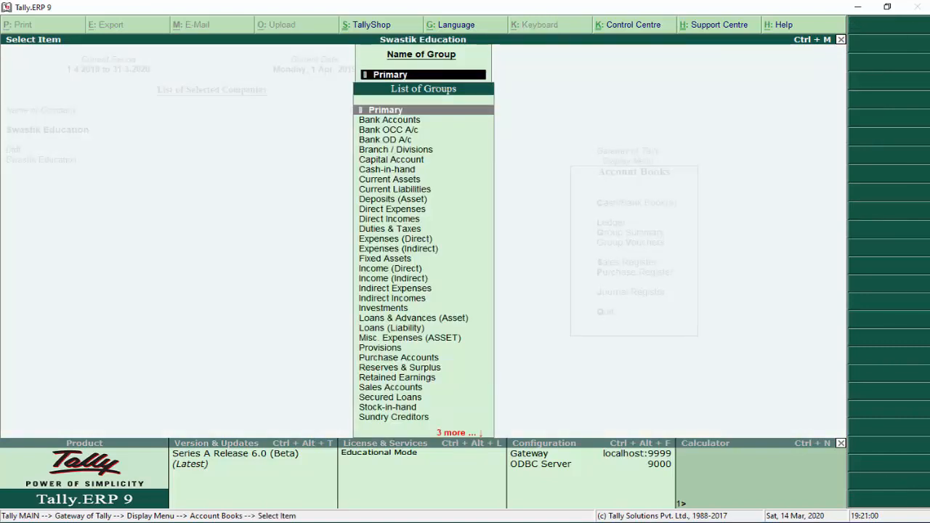
key("Down")
key("Down")
key("Down")
key("Down")
key("Down")
key("Down")
key("Down")
key("Down")
key("Down")
key("Down")
key("Down")
key("Down")
key("Down")
key("Down")
key("Down")
key("Down")
key("Up")
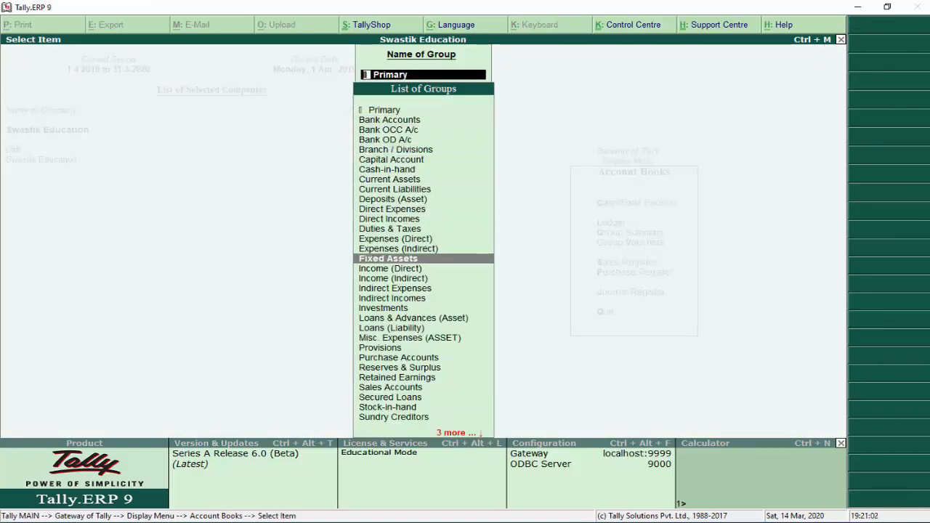
key("Return")
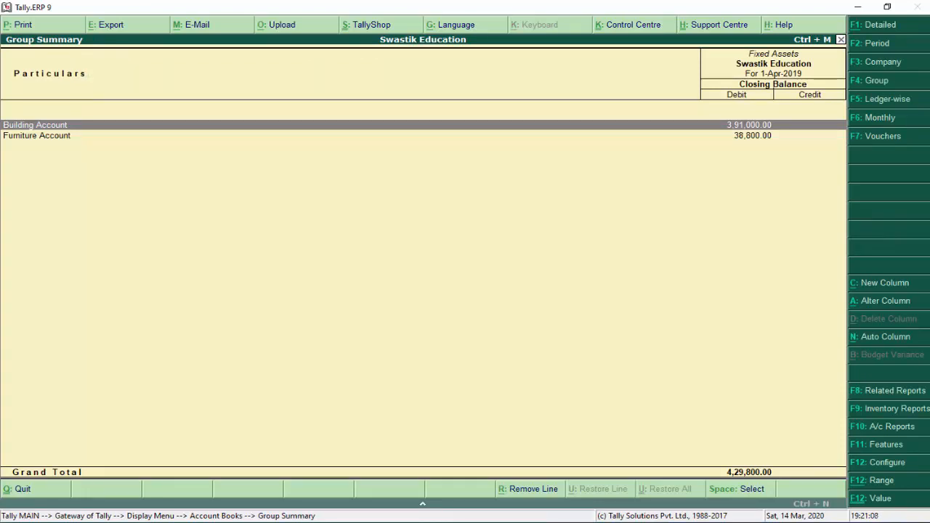
key("Down")
Open Rent Paid Account's monthly summary from the Indirect Expenses group summary
key("Escape")
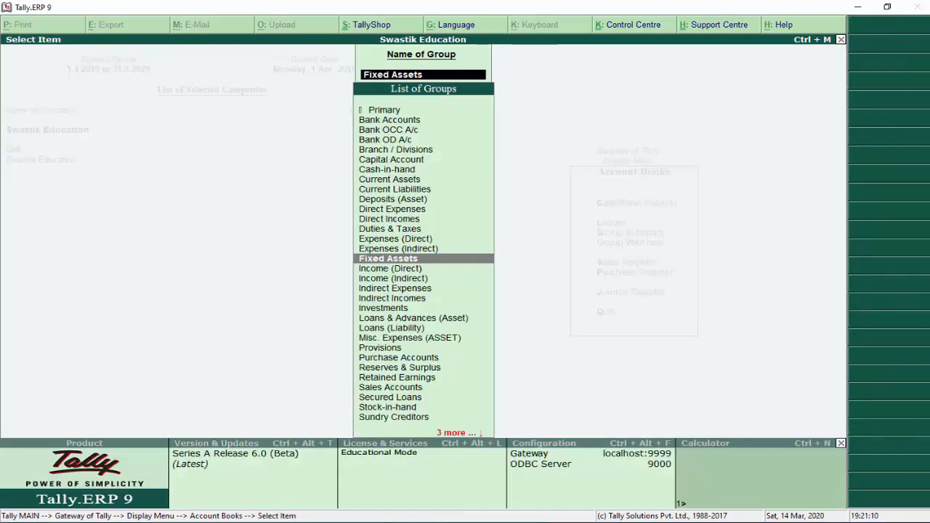
type("In")
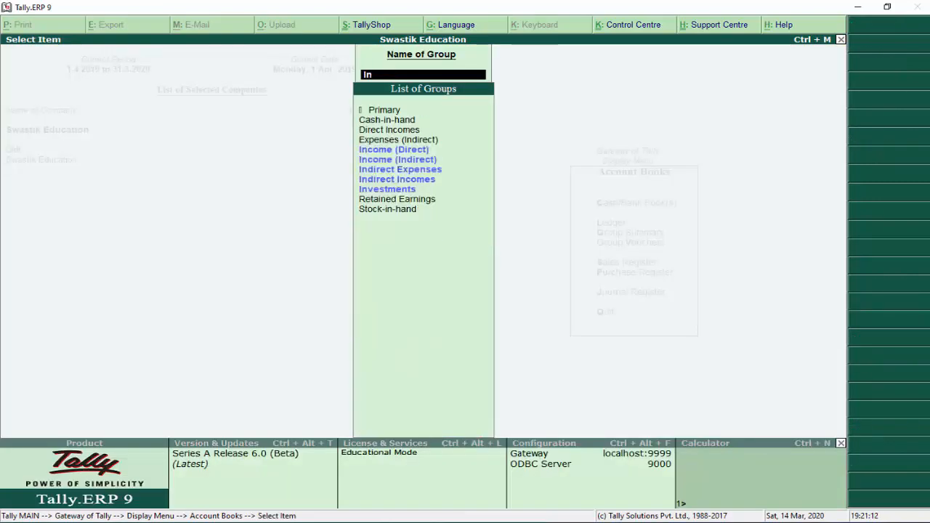
type("d")
key("Return")
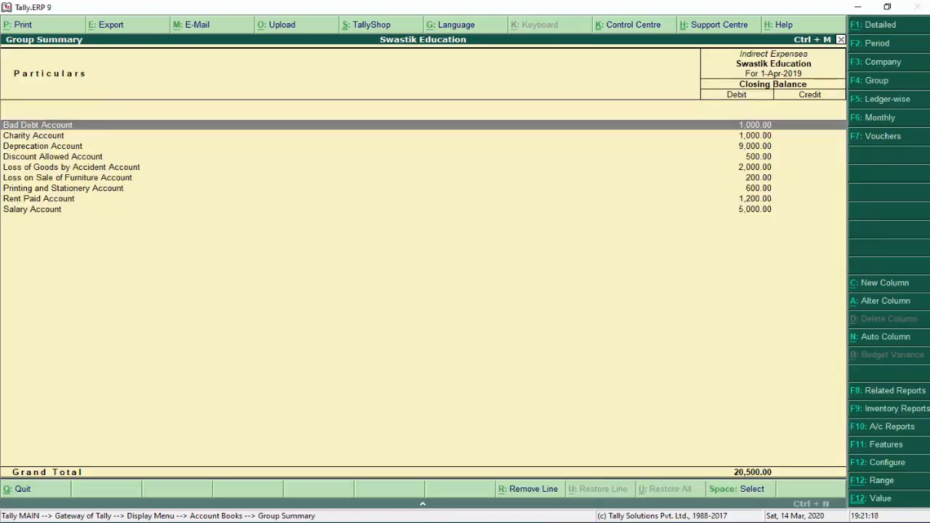
key("Down")
key("Down")
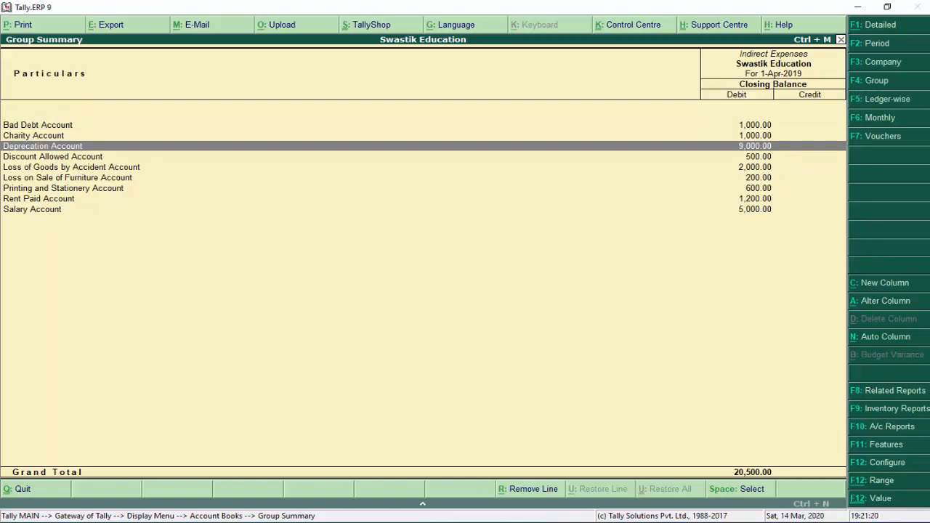
key("Down")
key("Down")
key("Down")
key("Down")
key("Down")
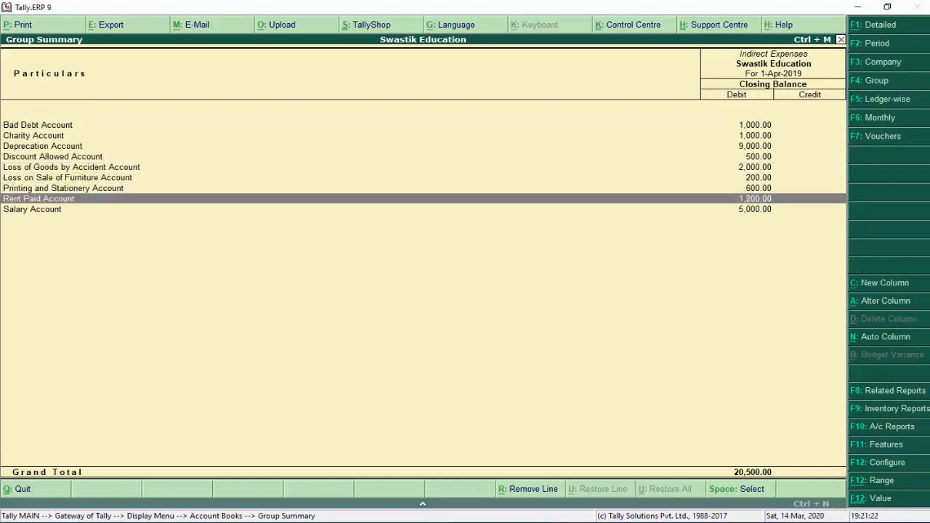
key("Return")
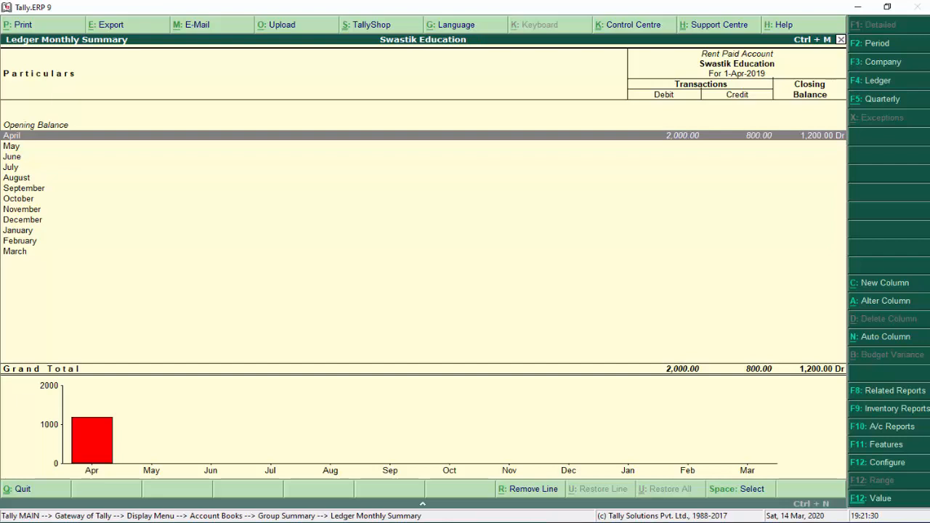
View April's Rent Paid vouchers (2,000 Dr, 800 Cr, closing 1,200 Dr), then return to Account Books
key("Down")
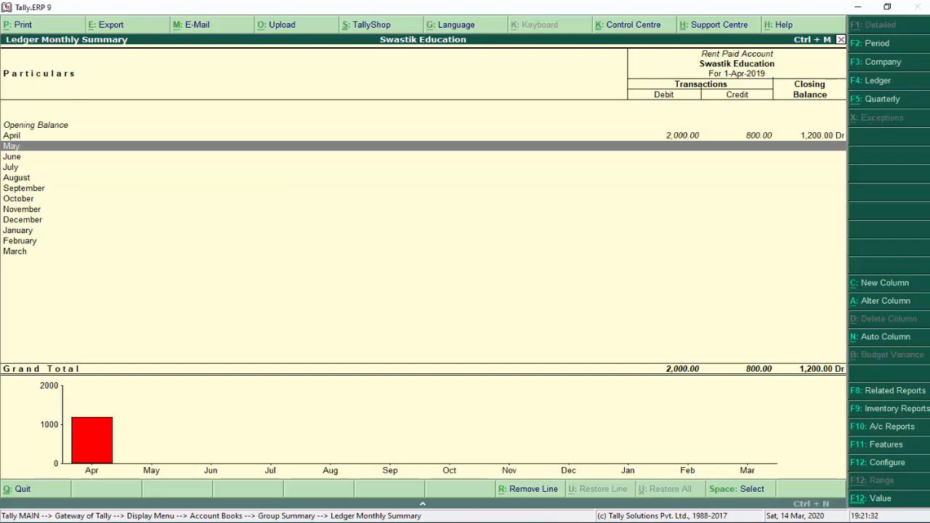
key("Down")
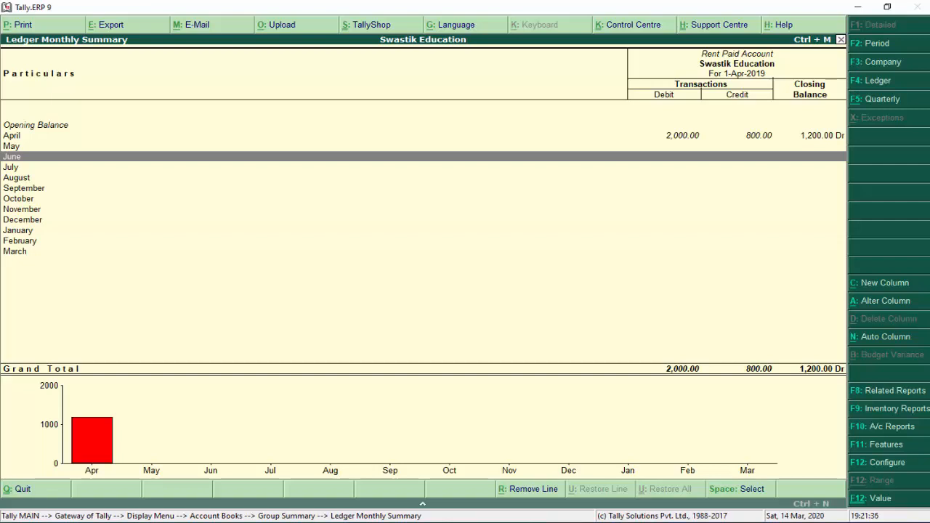
key("Up")
key("Up")
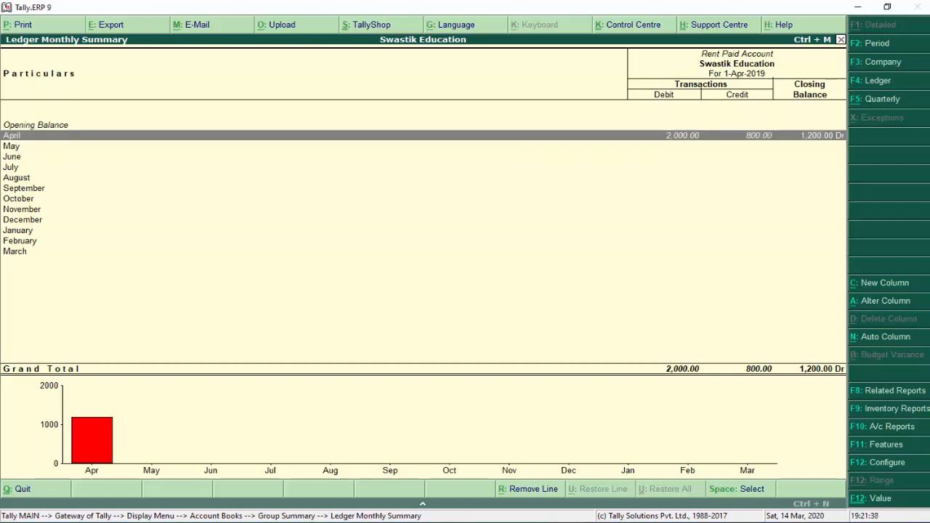
key("Return")
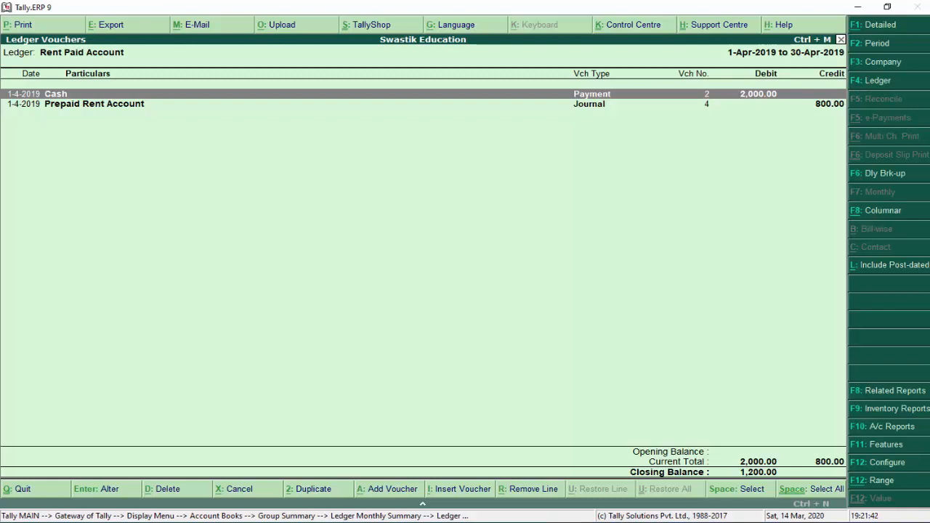
key("Escape")
key("Escape")
key("Escape")
key("Escape")
key("Escape")
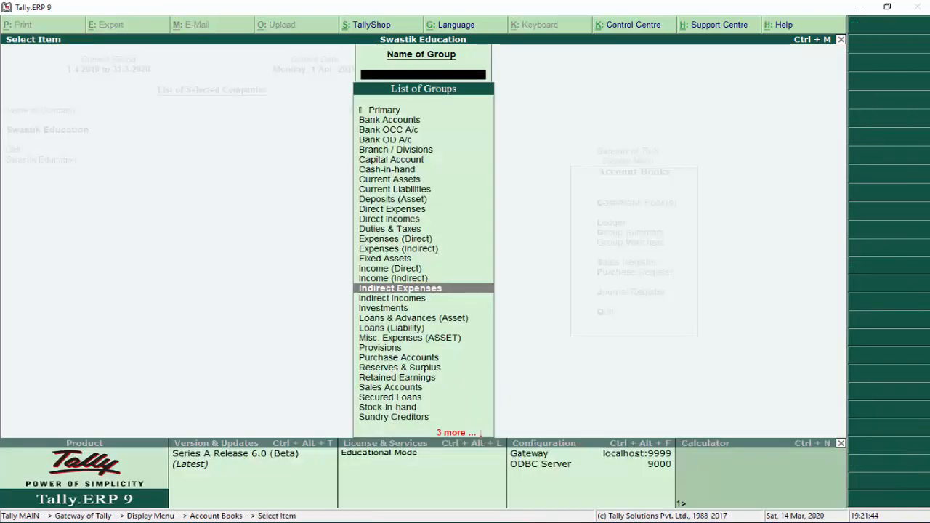
key("Down")
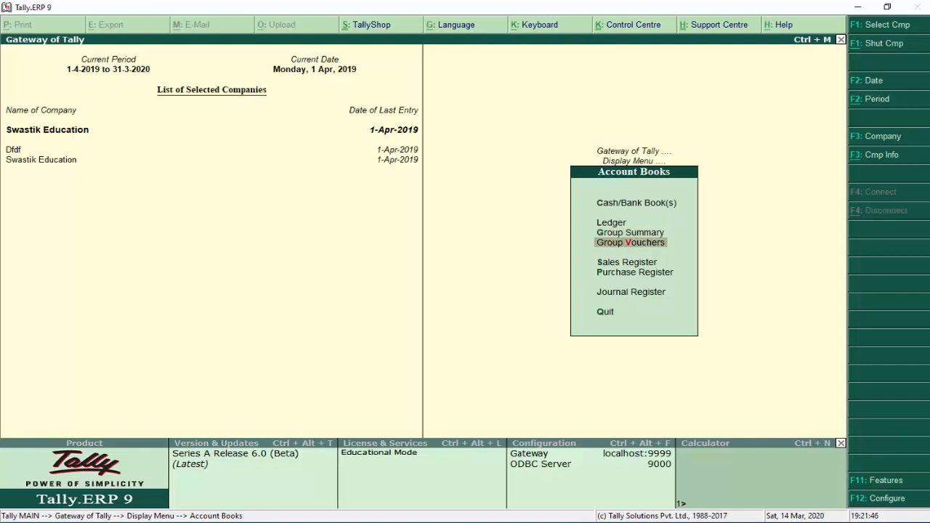
key("Return")
key("Down")
key("Down")
key("Down")
key("Down")
key("Down")
key("Down")
key("Down")
key("Down")
key("Down")
key("Down")
key("Down")
key("Down")
key("Down")
key("Down")
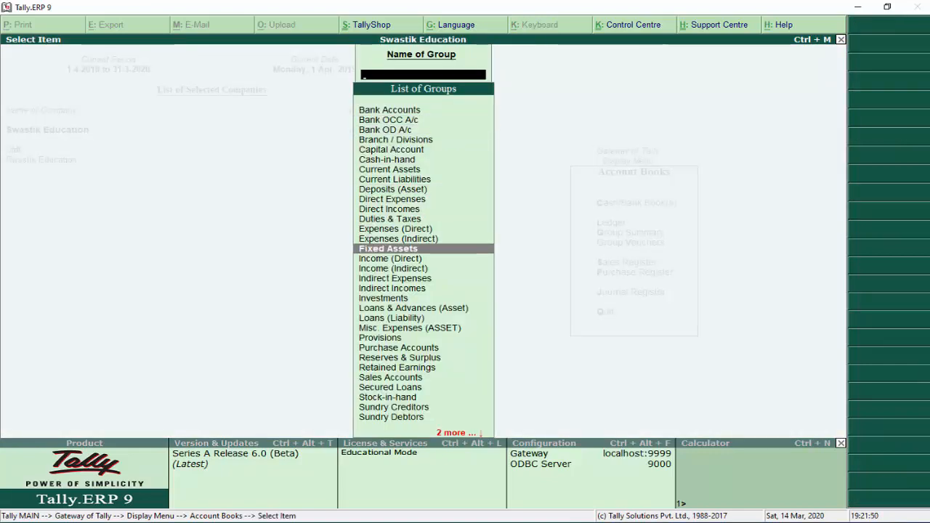
key("Return")
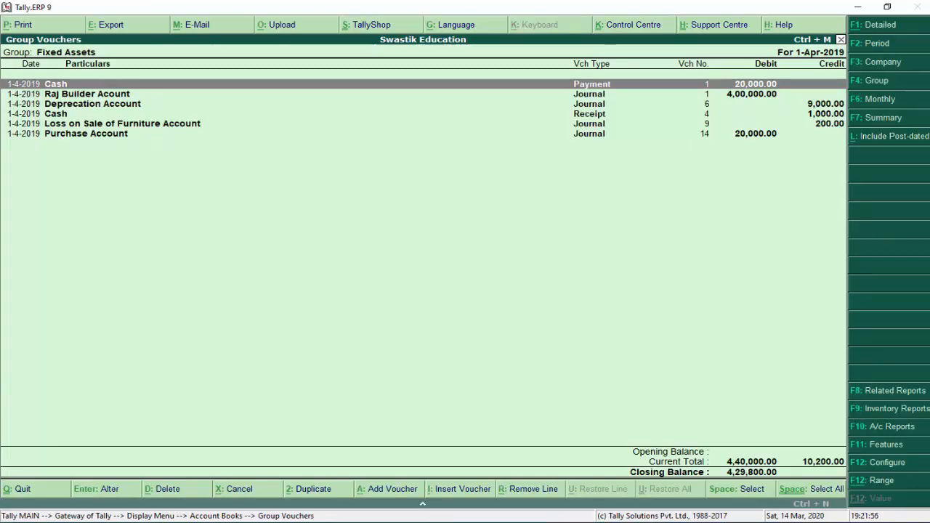
key("Down")
key("Down")
key("Down")
key("Down")
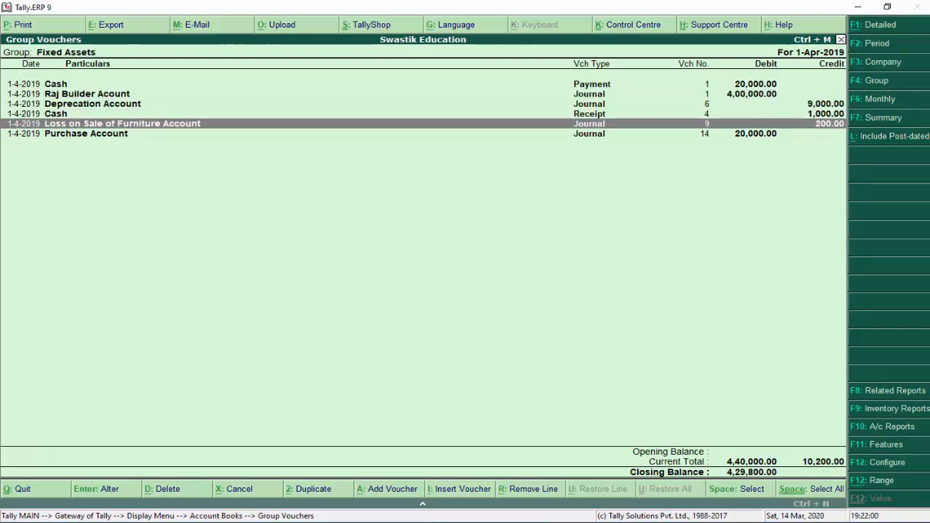
key("Escape")
key("Escape")
key("Escape")
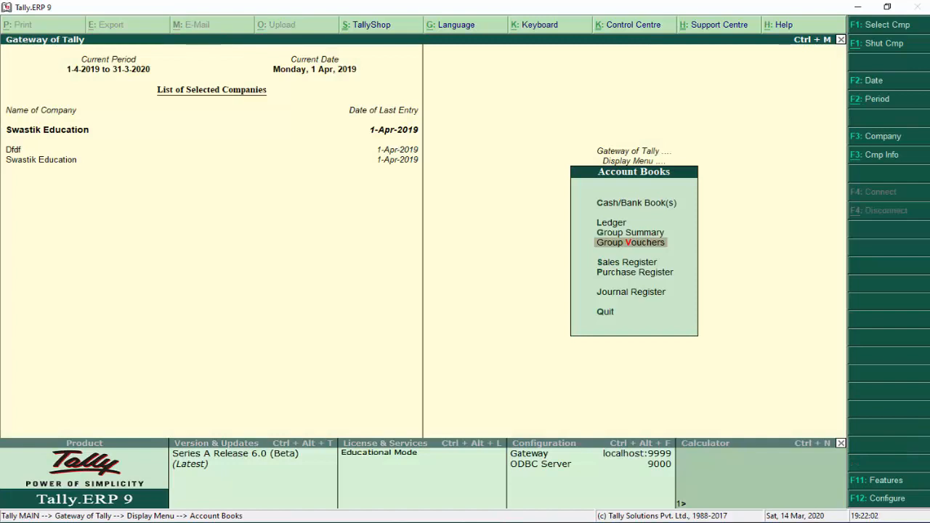
key("Down")
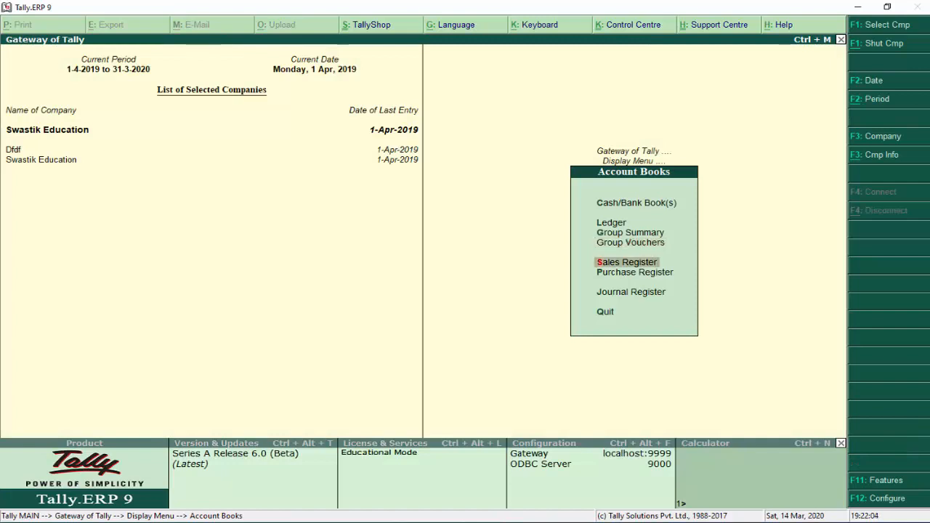
key("Return")
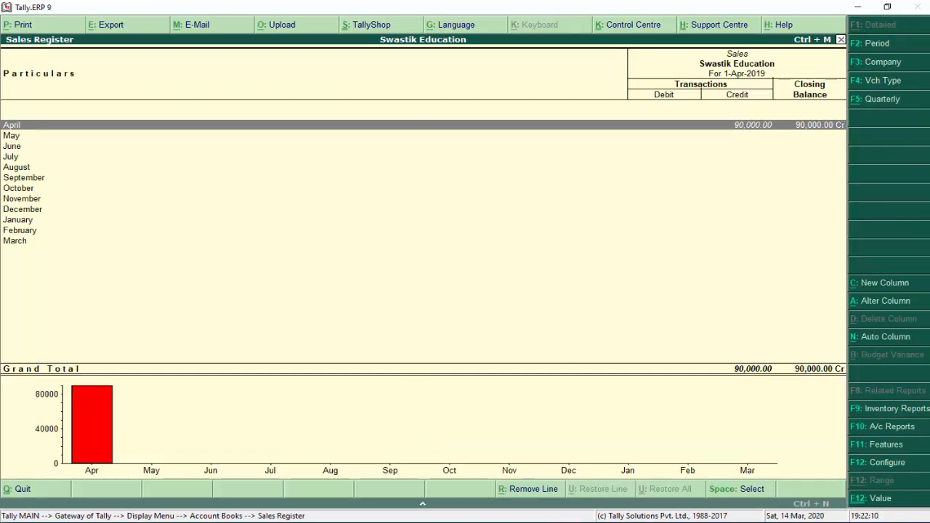
key("Return")
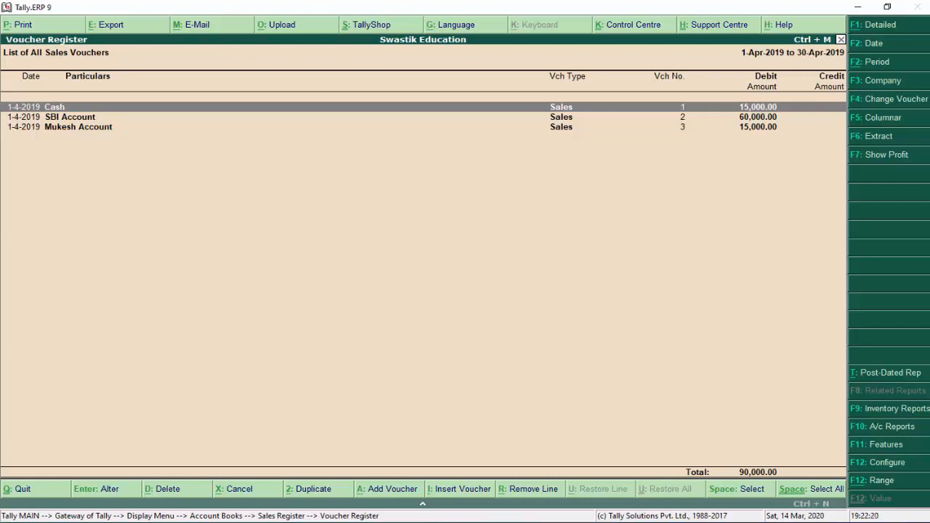
key("Escape")
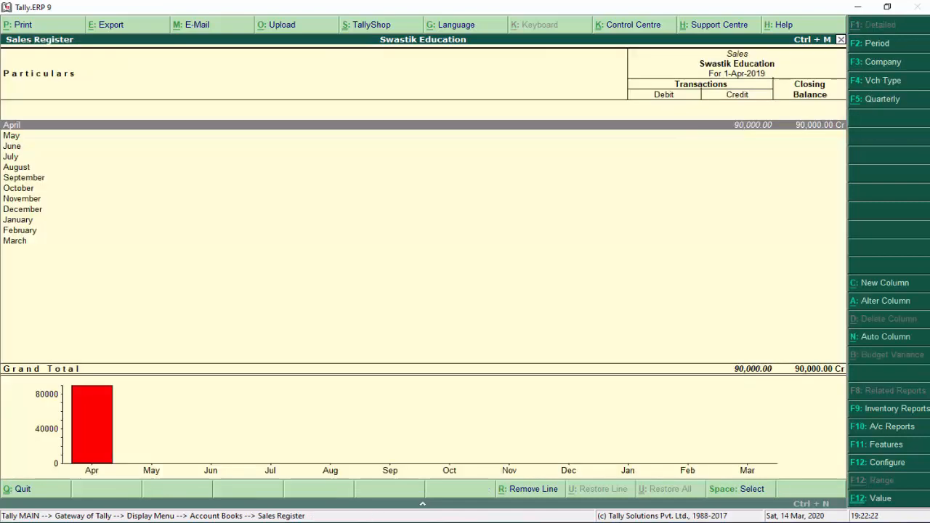
key("Escape")
key("Down")
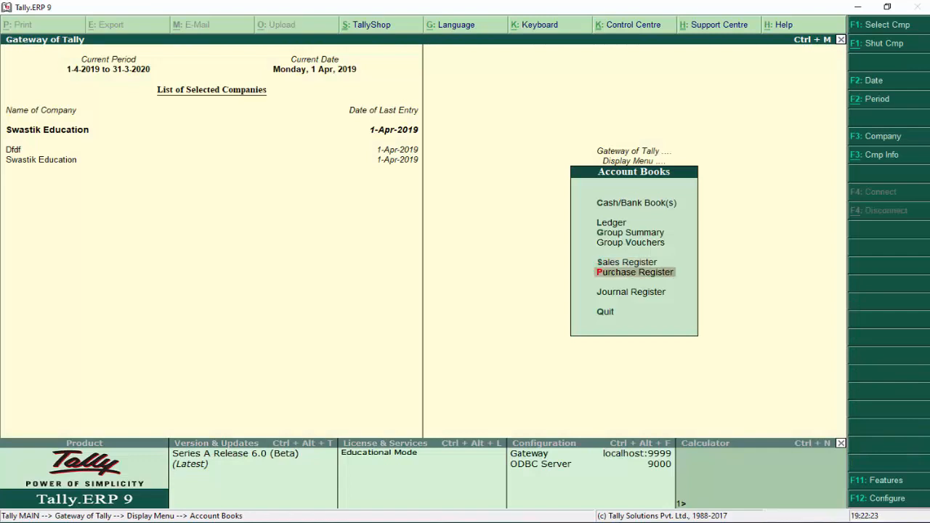
Check the Purchase Register, then list April's 17 vouchers in the Journal Register and return to Display Menu
key("Return")
key("Escape")
key("Down")
key("Return")
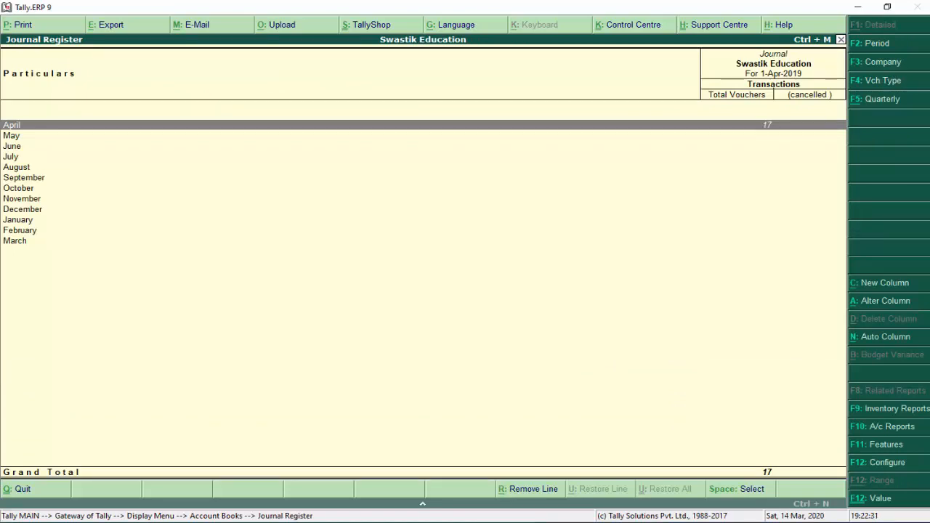
key("Return")
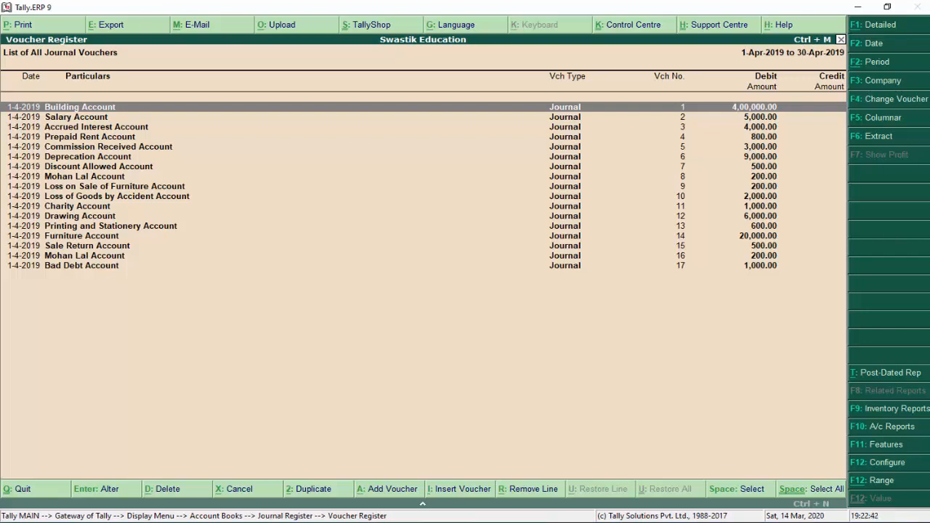
key("Escape")
key("Escape")
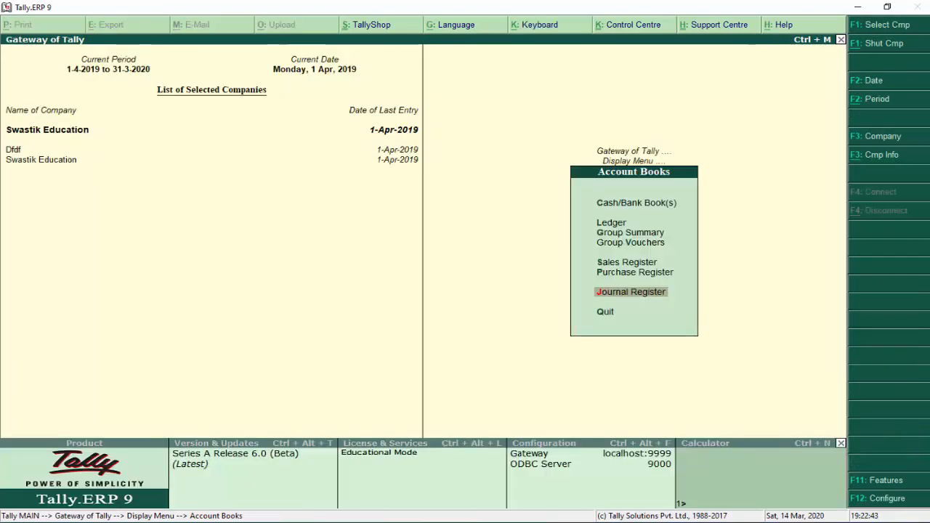
key("Down")
key("Escape")
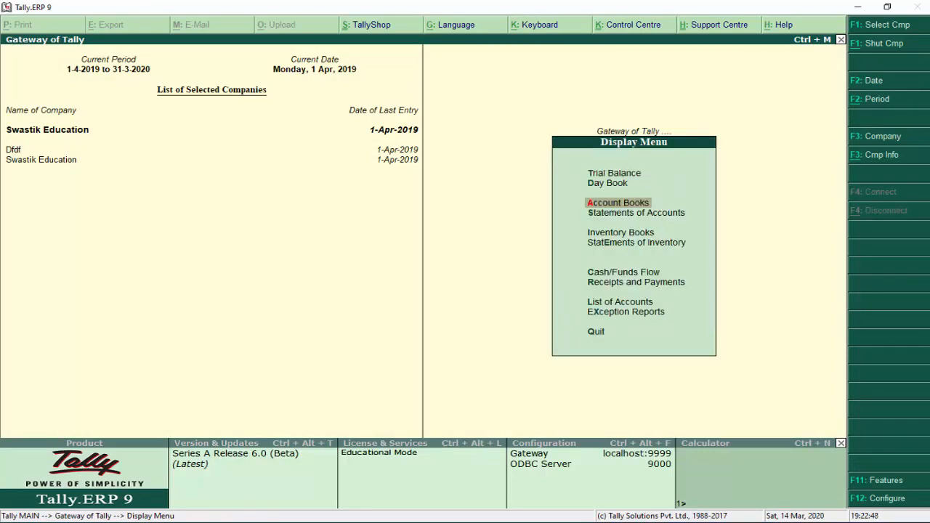
Open Statements of Accounts > Outstandings and review the Bills Receivable report
key("Down")
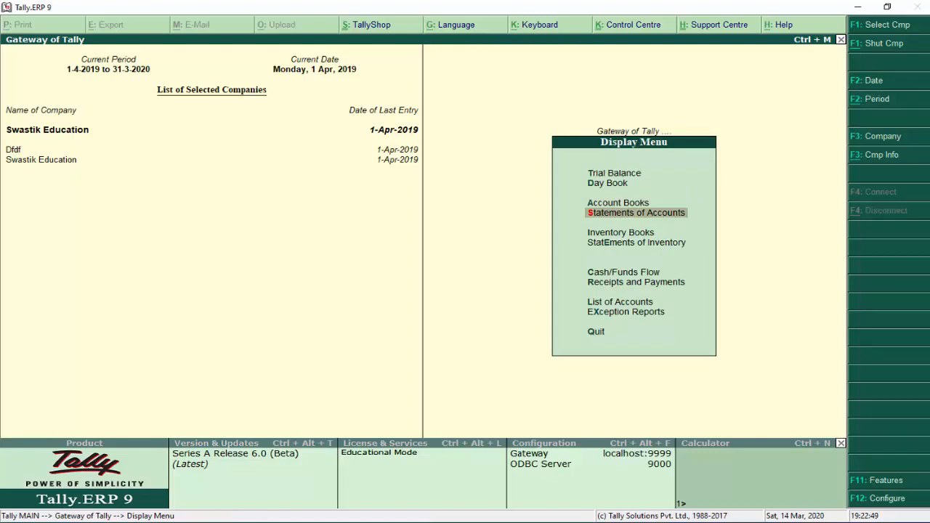
key("Return")
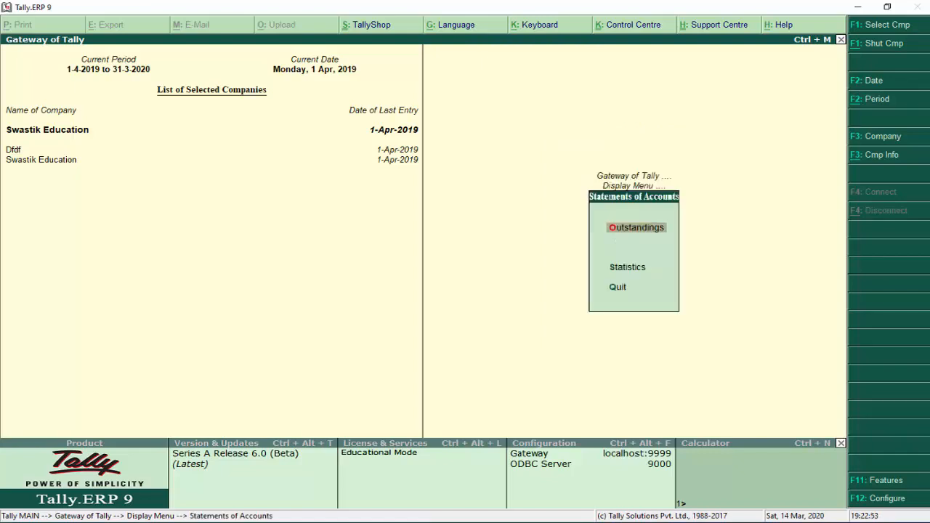
key("Return")
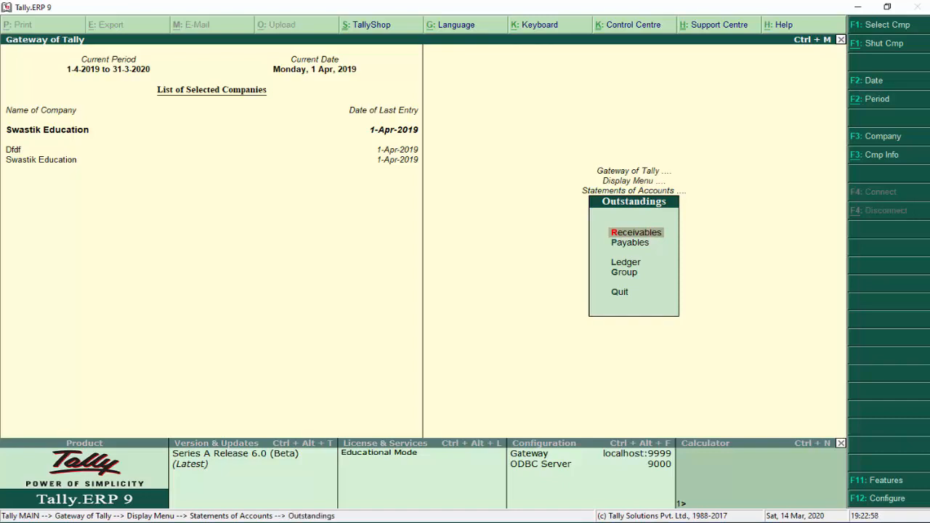
key("Return")
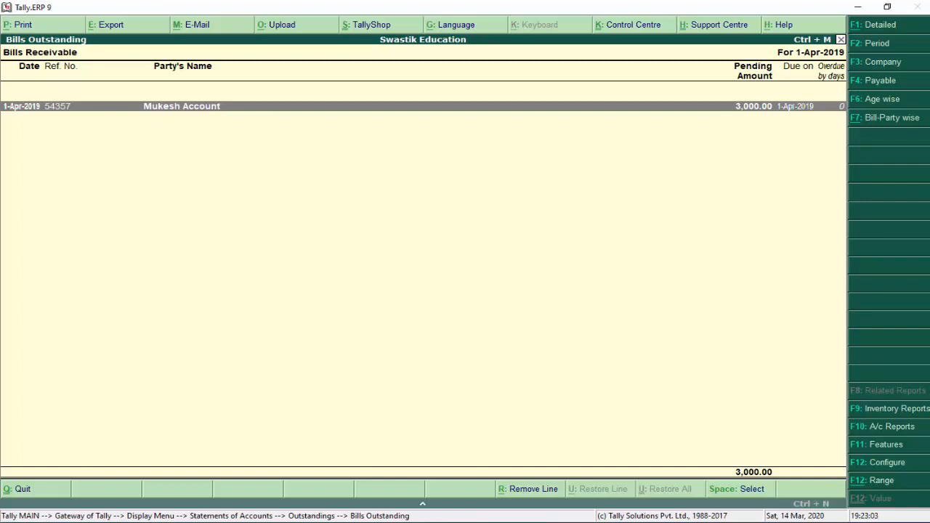
key("Escape")
Review Bills Payable pending 94,600 with its Purchase 2, Payment 3, Journal 8 and Journal 16 details
key("Down")
key("Return")
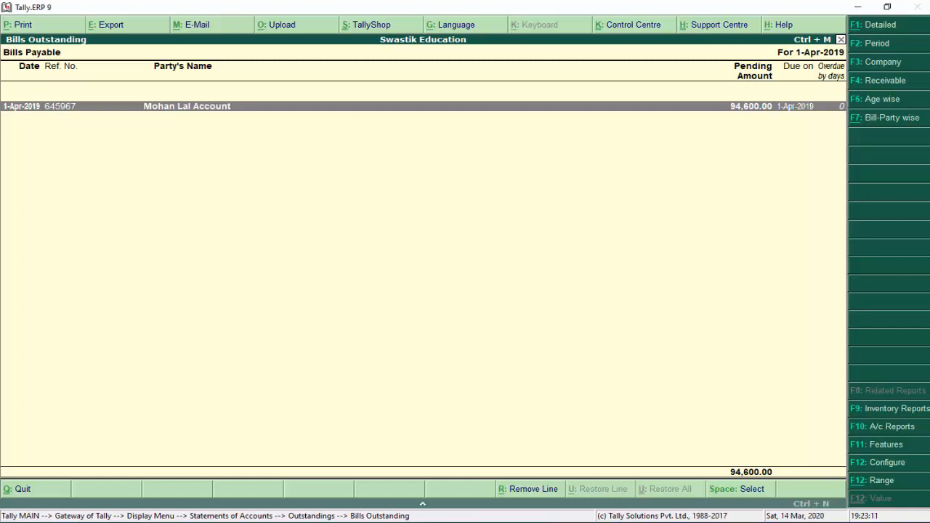
key("shift+Return")
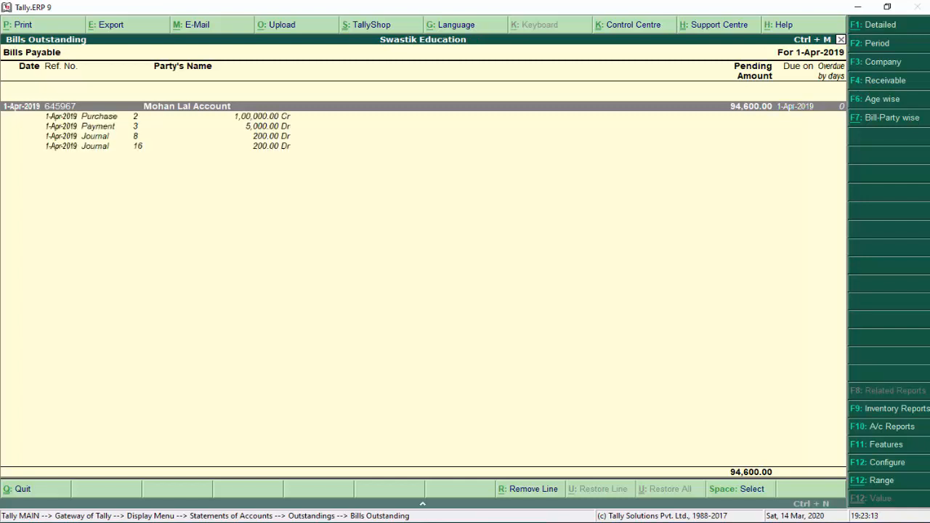
key("Down")
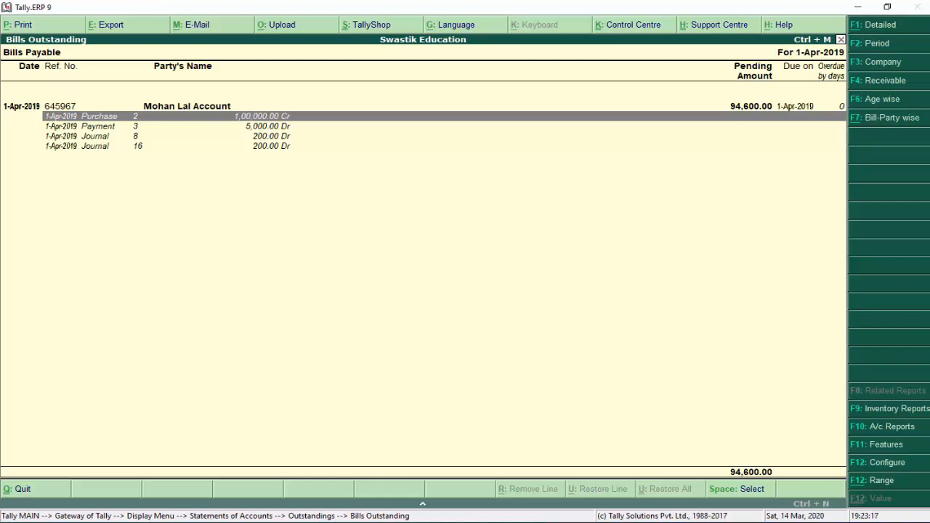
key("Down")
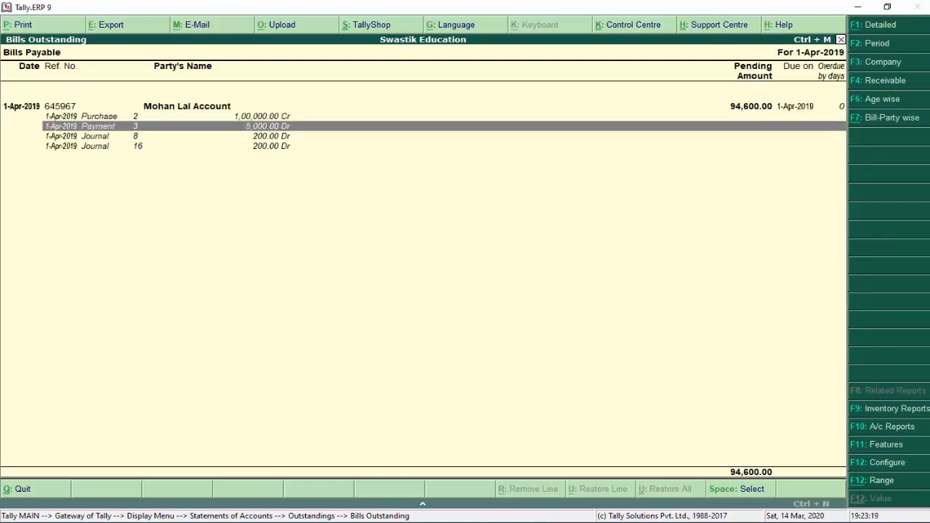
key("Down")
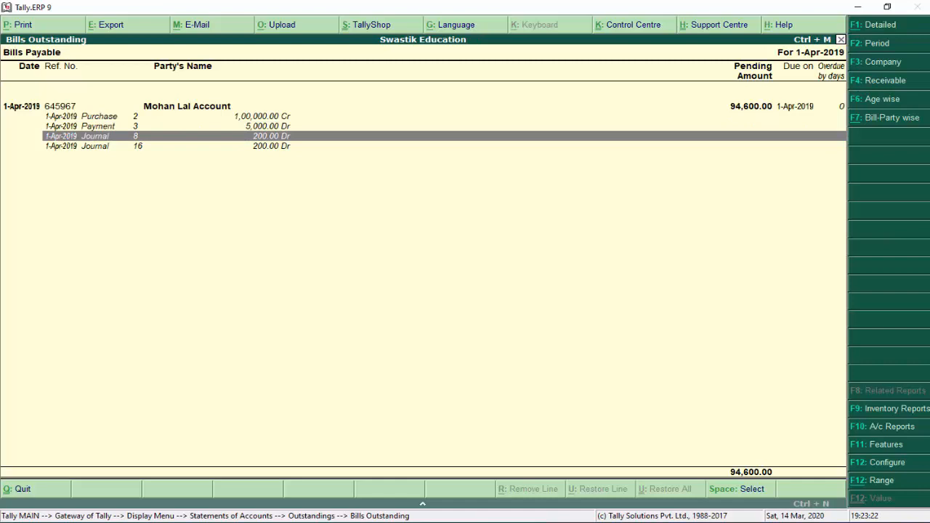
key("Down")
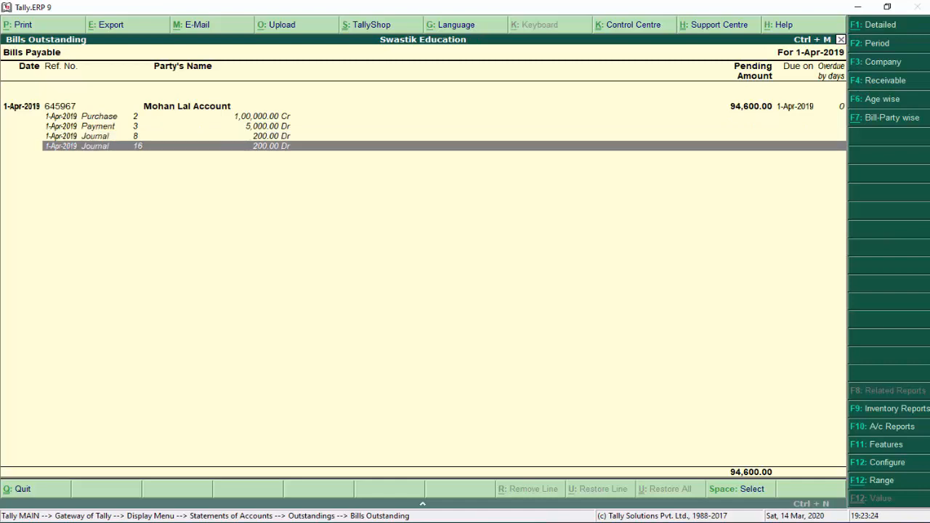
key("Up")
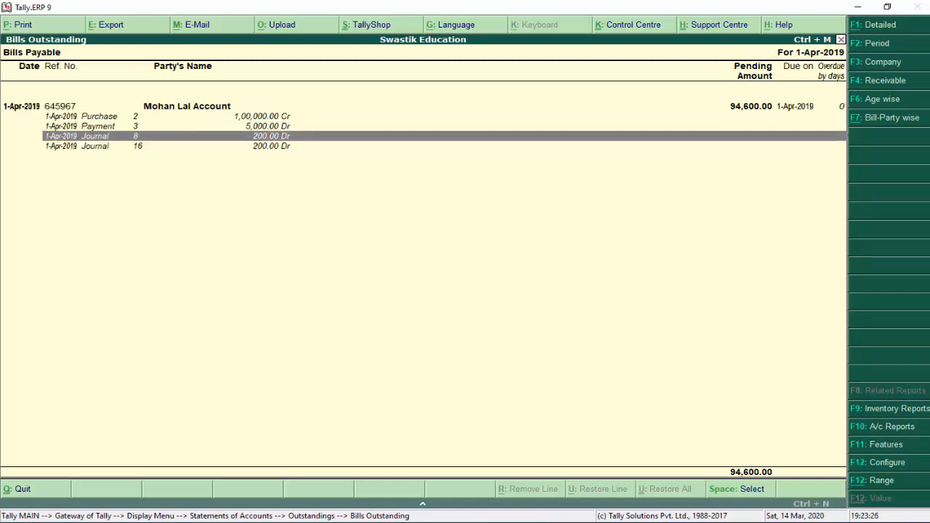
key("Up")
key("Up")
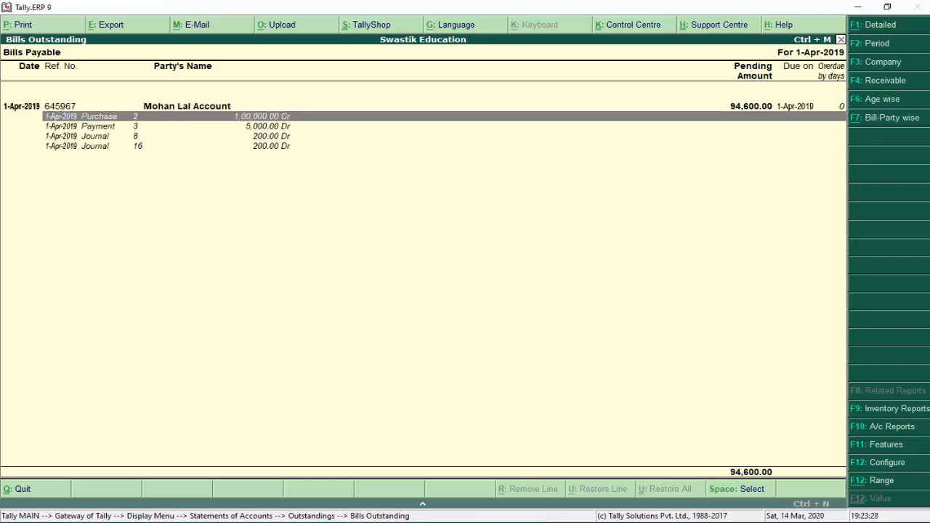
key("Escape")
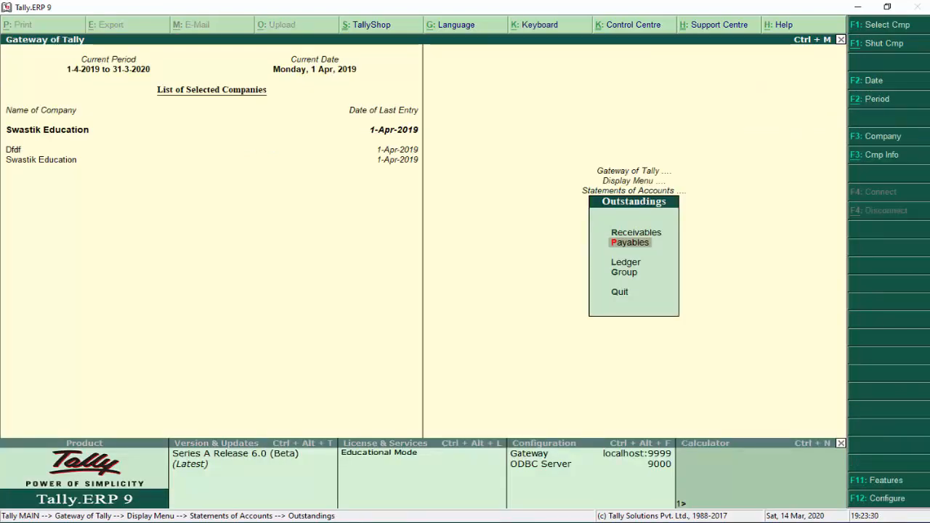
key("Down")
View ledger-wise outstandings for the first and second party ledgers
key("Return")
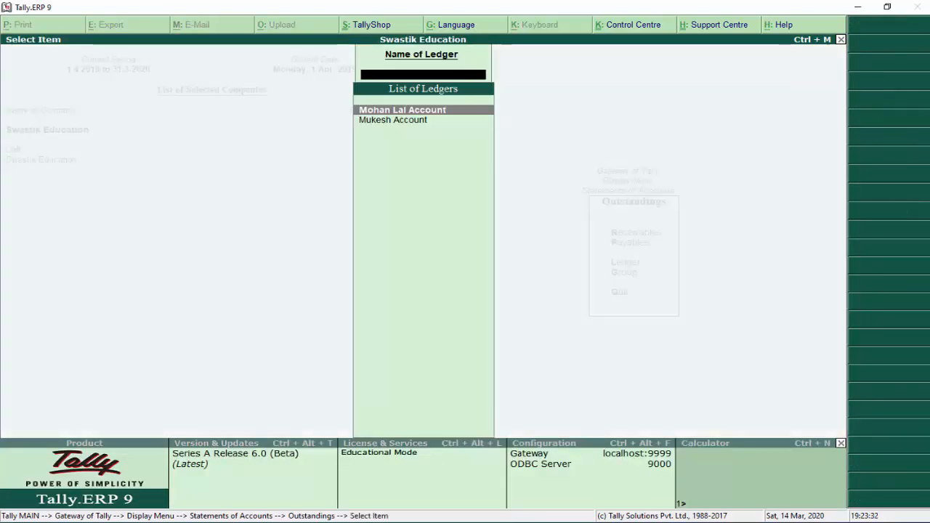
key("Down")
key("Up")
key("Return")
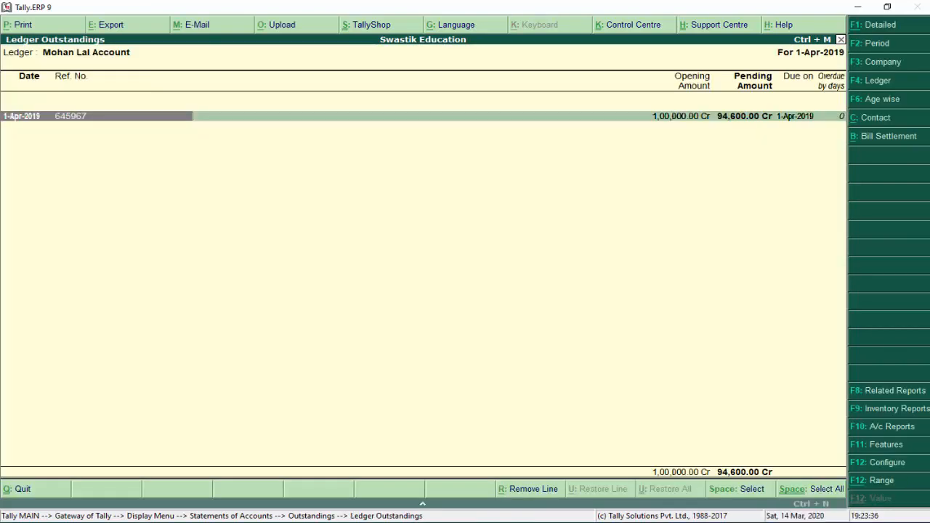
key("Down")
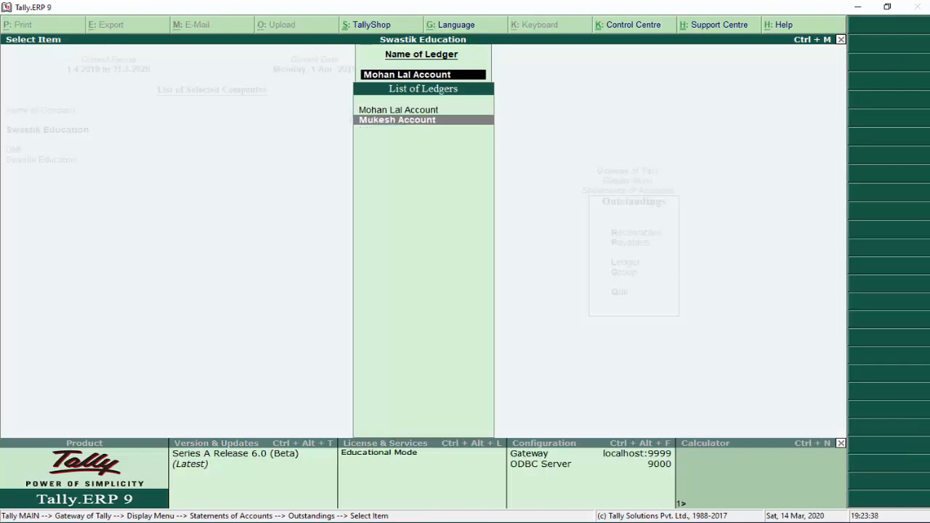
key("Return")
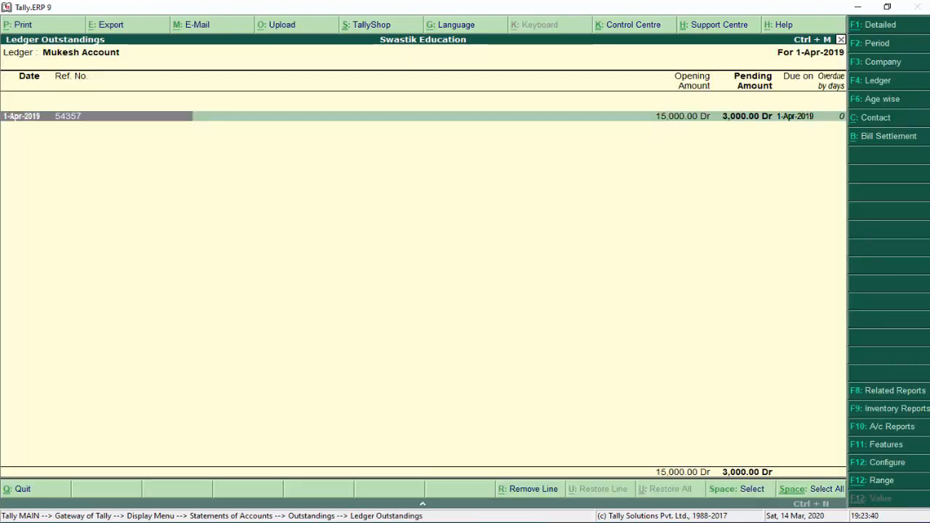
key("Escape")
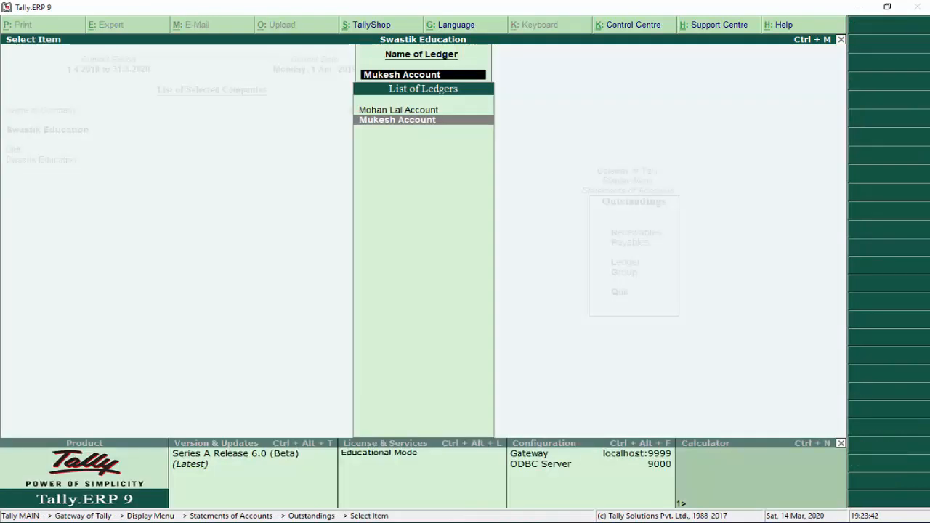
key("Escape")
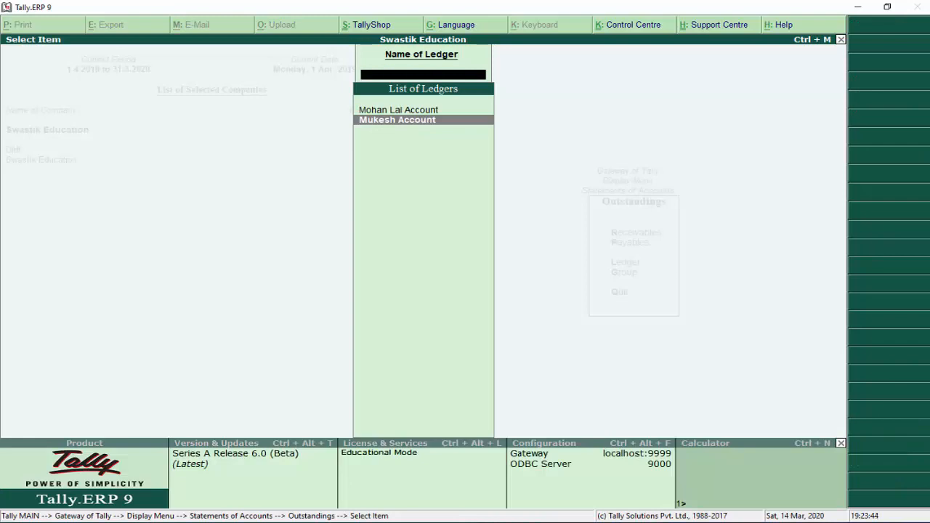
Show group outstandings for Sundry Debtors (3,000) and then Sundry Creditors (94,600)
key("Down")
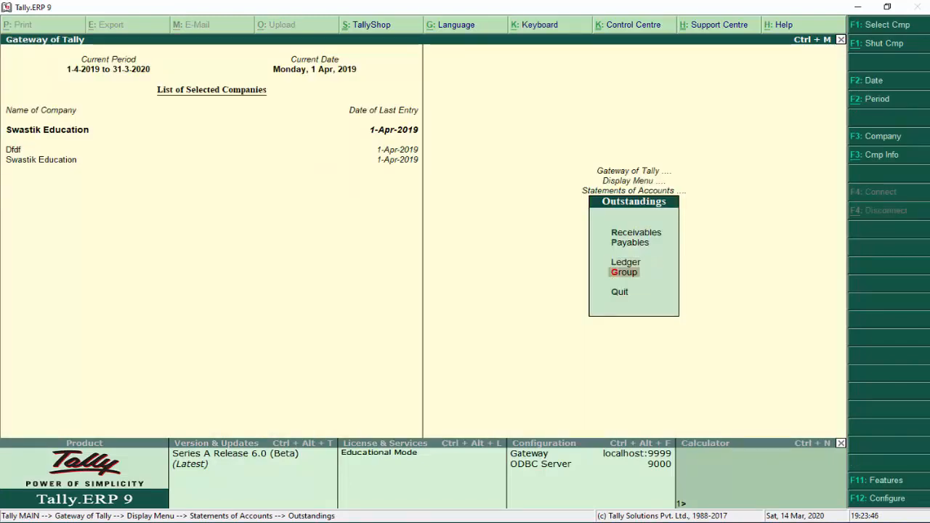
key("Return")
key("Down")
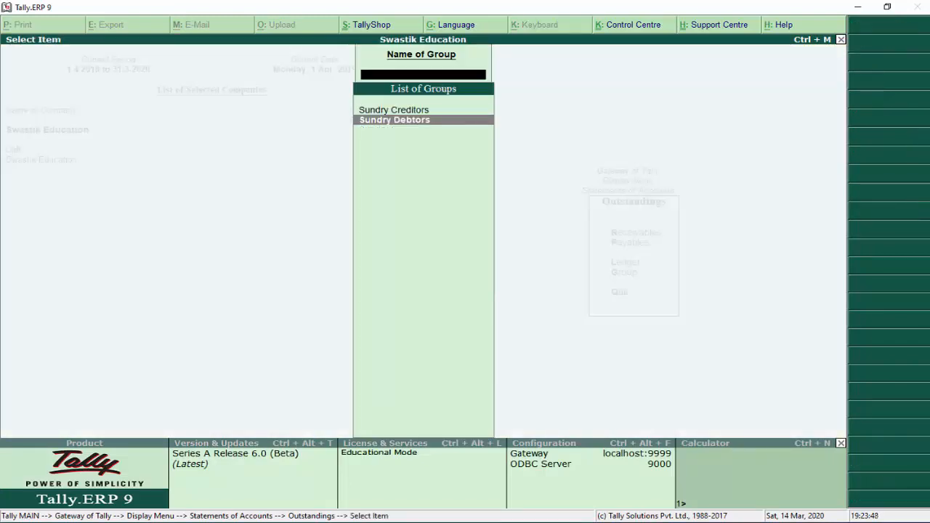
key("Return")
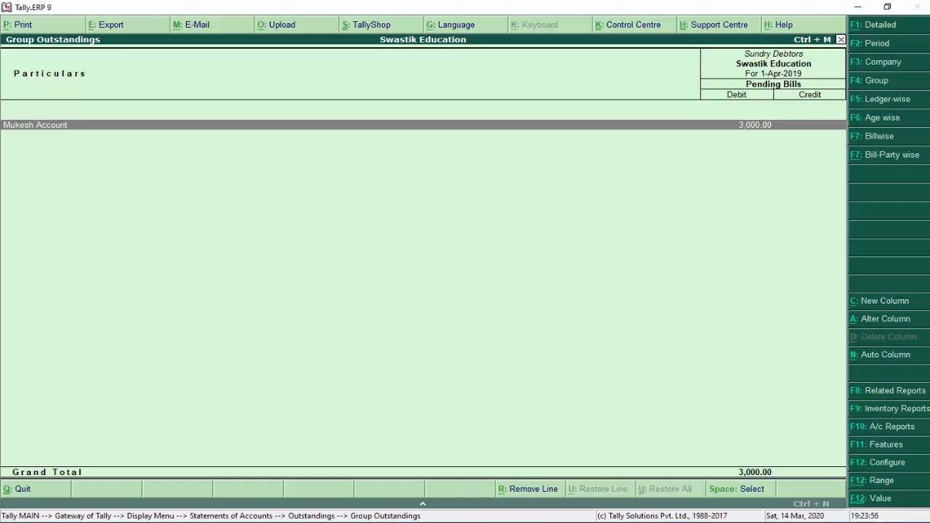
key("F4")
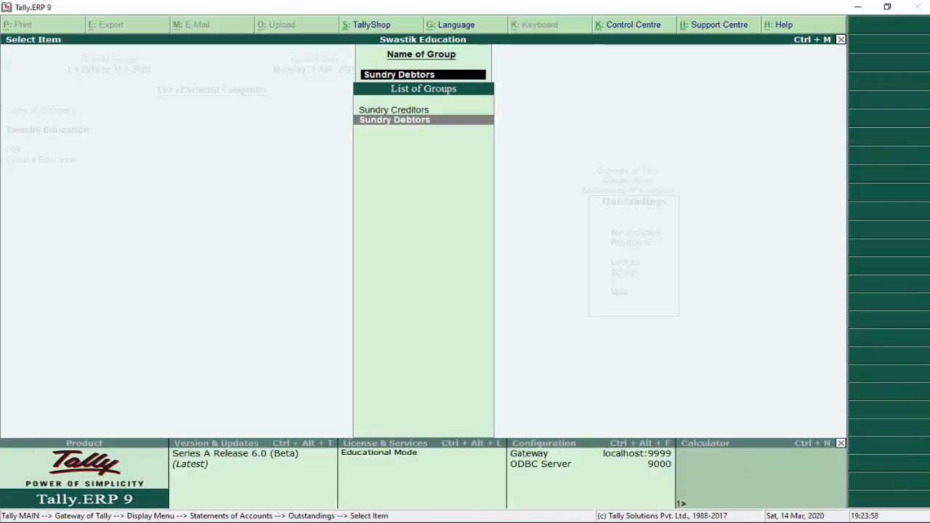
key("Up")
key("Return")
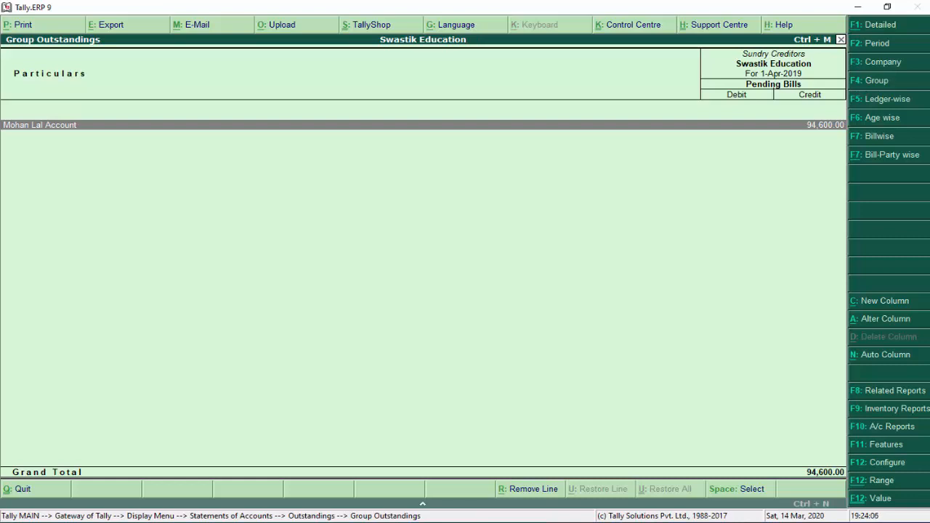
key("Escape")
Review the Statistics report's voucher type counts and account type counts, from Groups to Currencies
key("Escape")
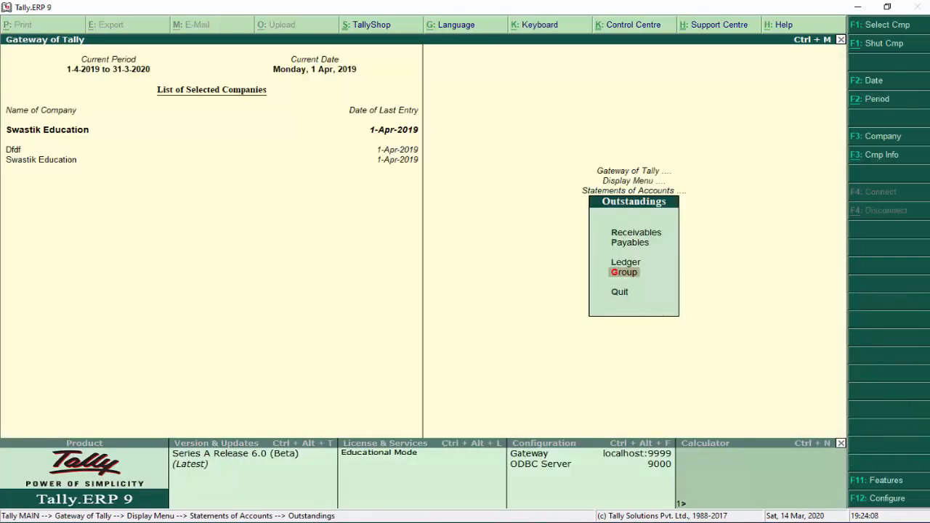
key("Escape")
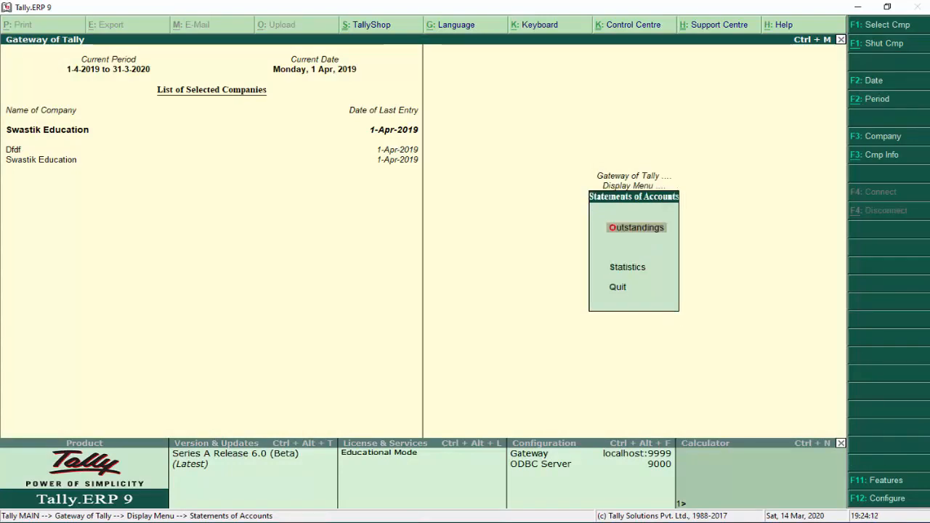
key("Down")
key("Return")
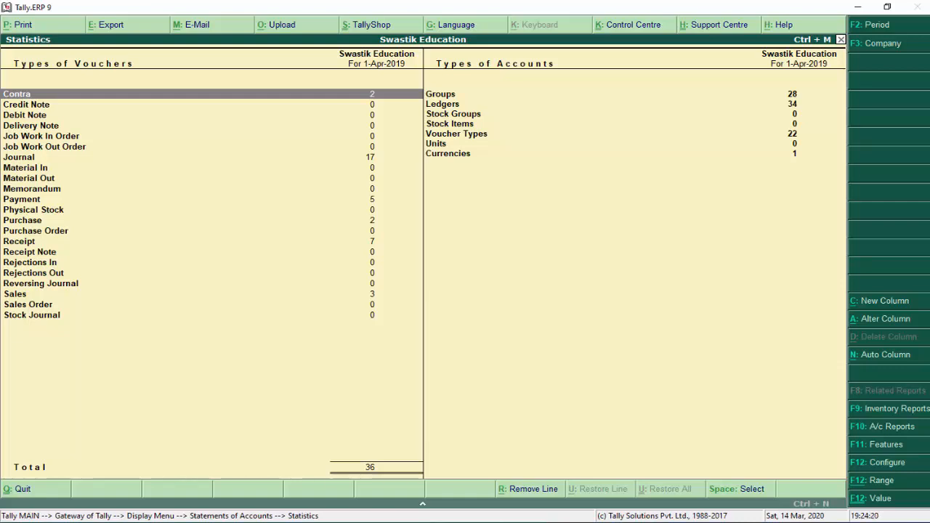
key("Down")
key("Down")
key("Down")
key("Down")
key("Down")
key("Down")
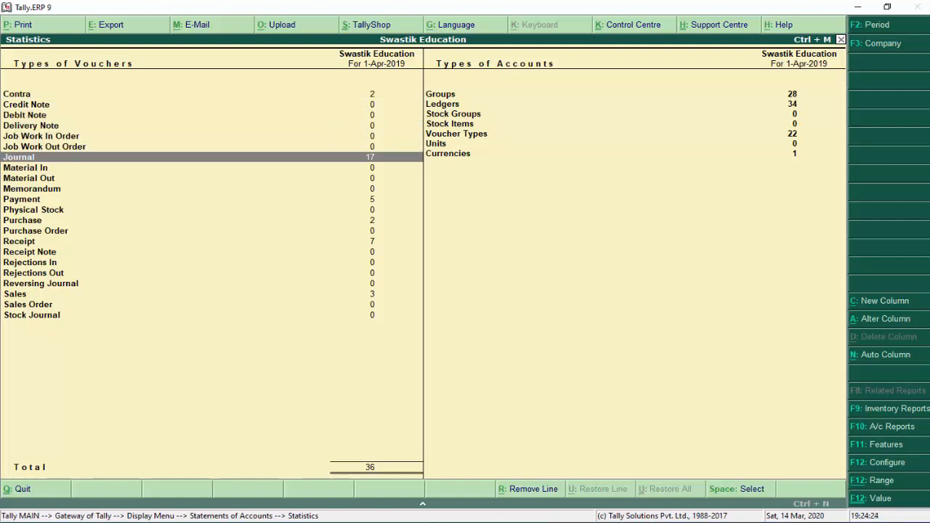
key("Down")
key("Down")
key("Down")
key("Down")
key("Down")
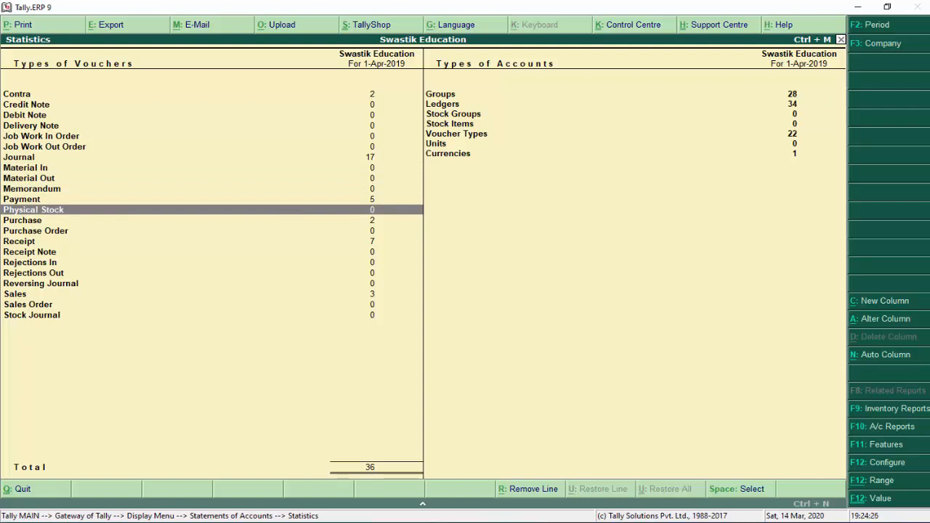
key("Up")
key("Down")
key("Down")
key("Down")
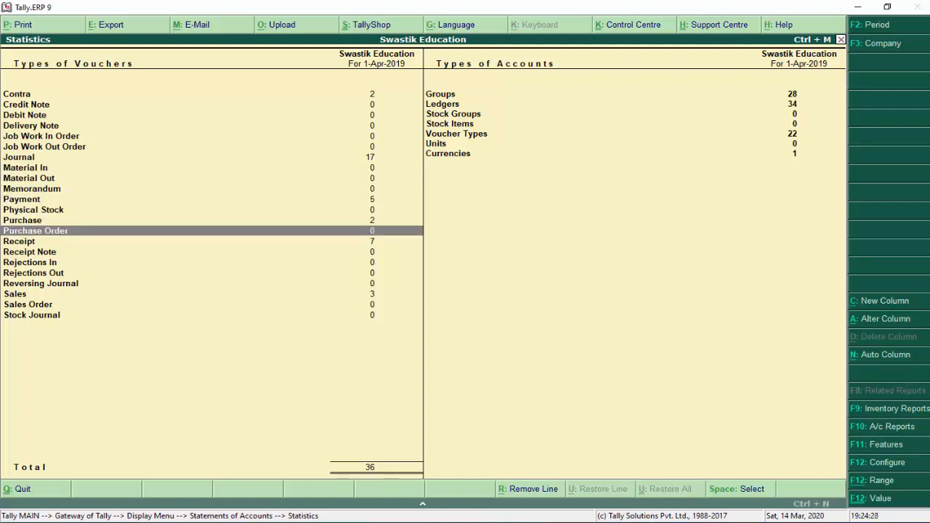
key("Up")
key("Down")
key("Down")
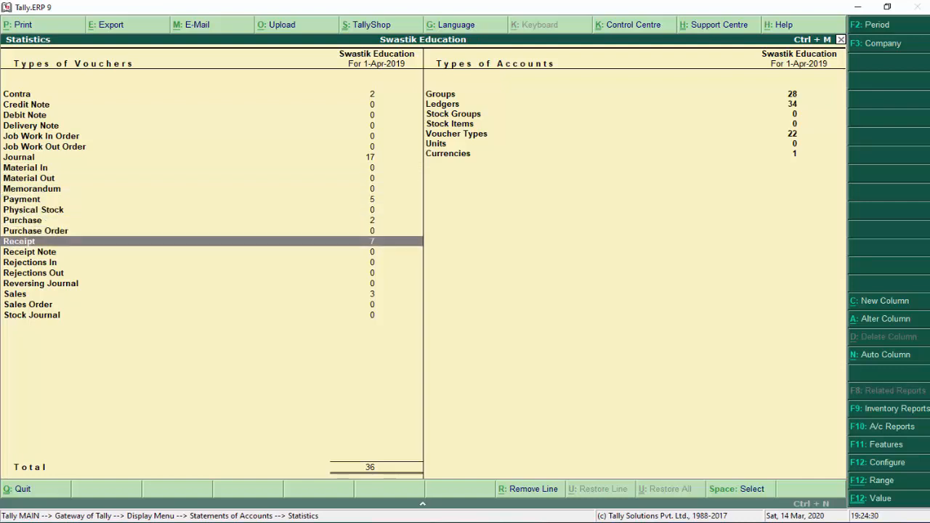
key("Down")
key("Down")
key("Down")
key("Down")
key("Down")
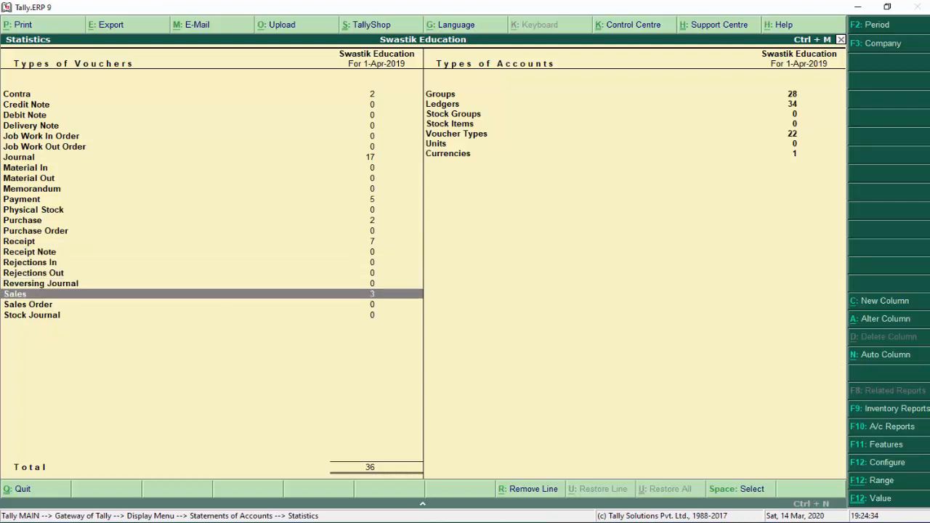
key("Up")
key("Right")
key("Up")
key("Up")
key("Up")
key("Up")
key("Up")
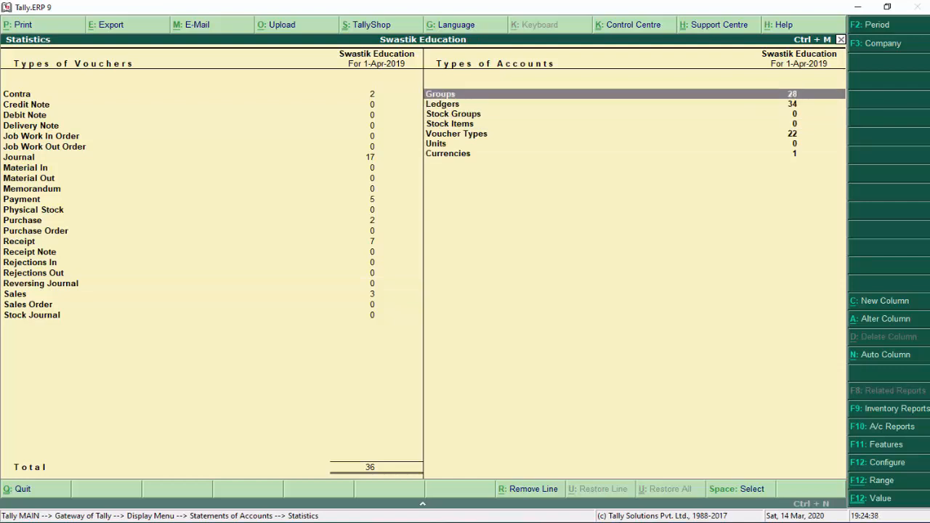
key("Down")
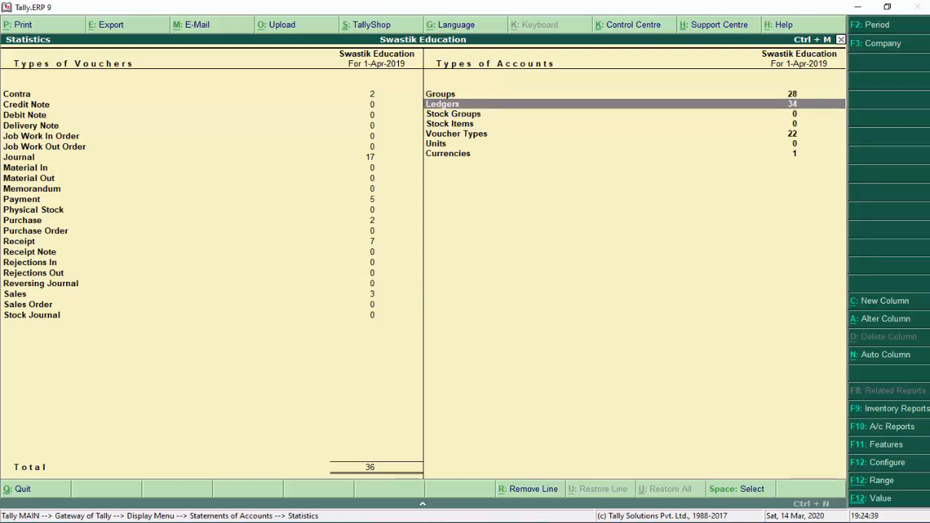
key("Down")
key("Down")
key("Down")
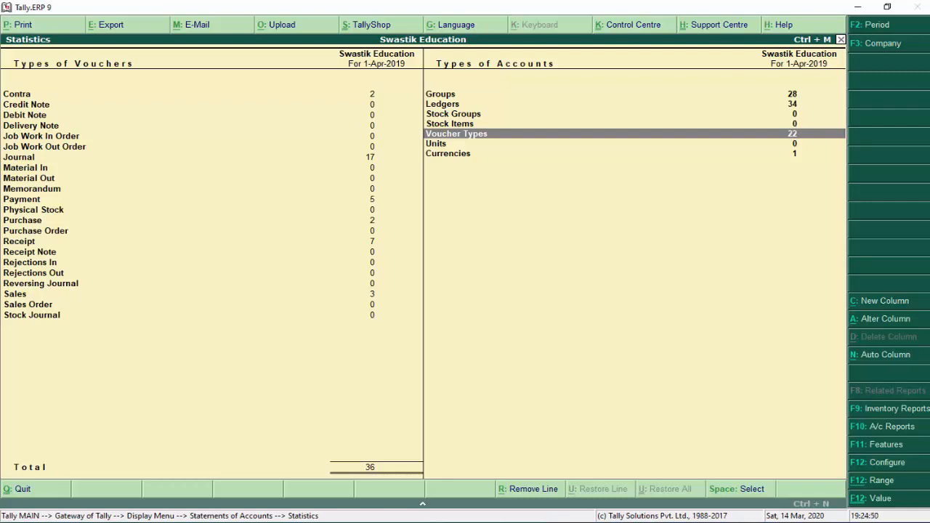
key("Down")
key("Down")
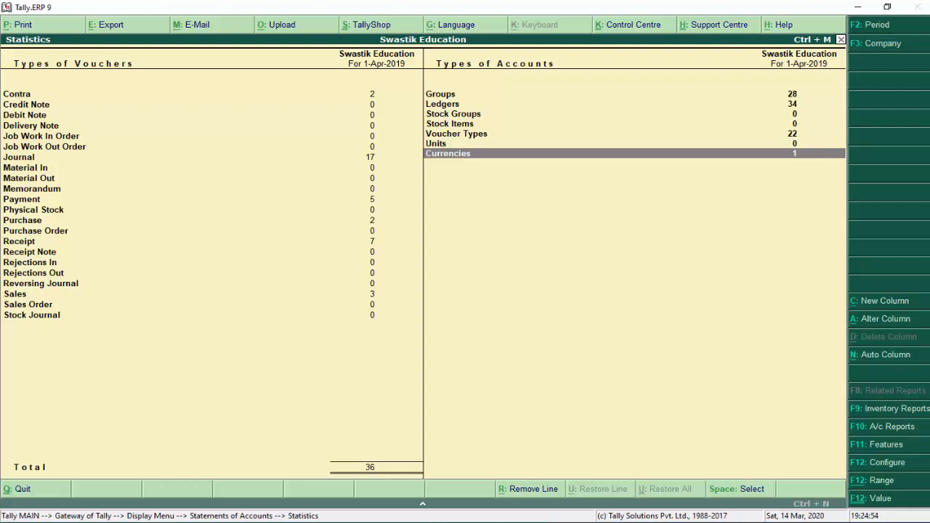
Open the Journal monthly register, list April's 17 journal vouchers, and return to Statements of Accounts
key("Left")
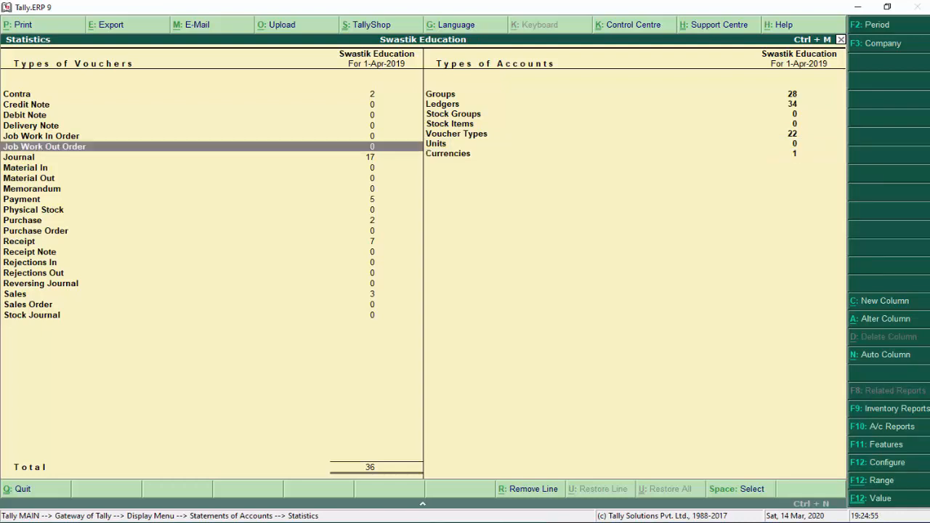
key("Up")
key("Down")
key("Down")
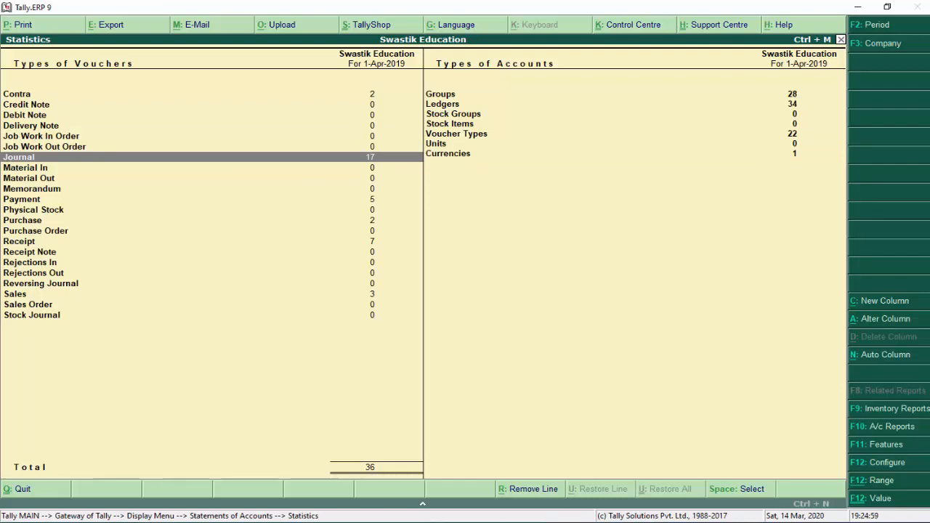
key("Return")
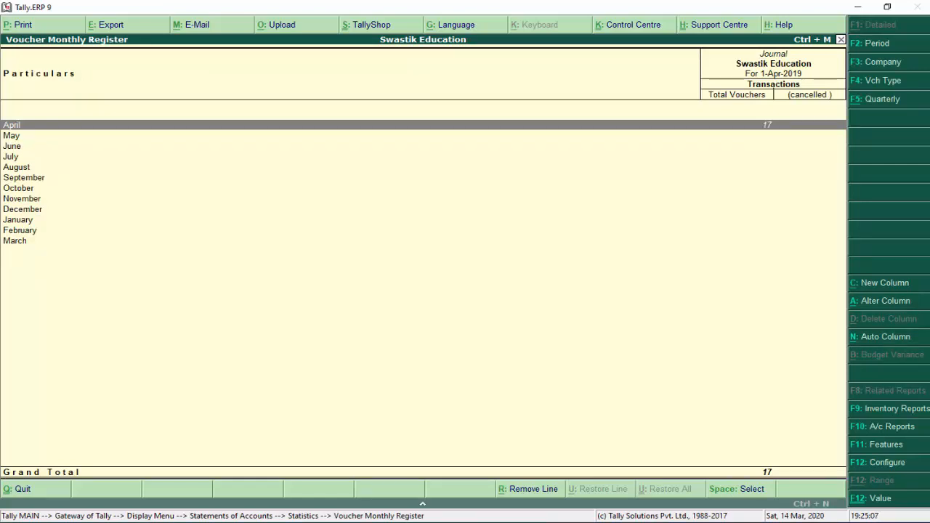
key("Return")
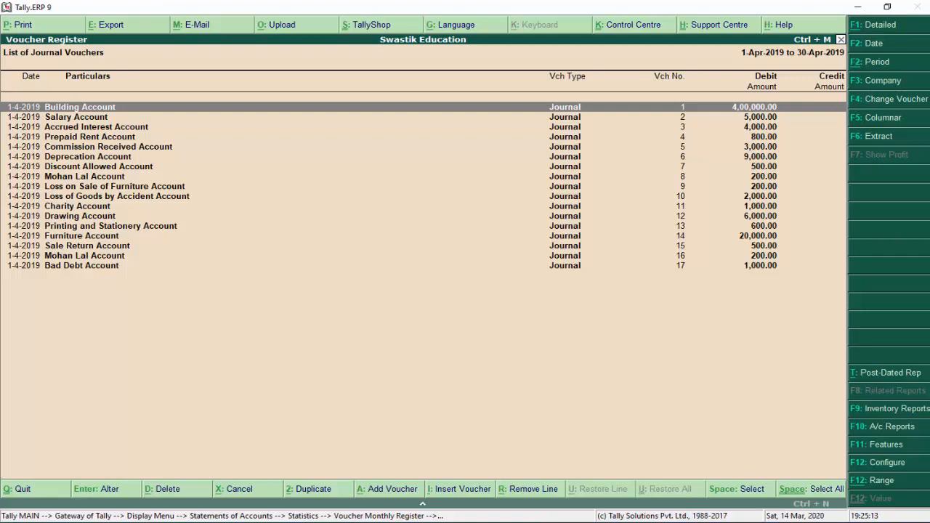
key("Escape")
key("Escape")
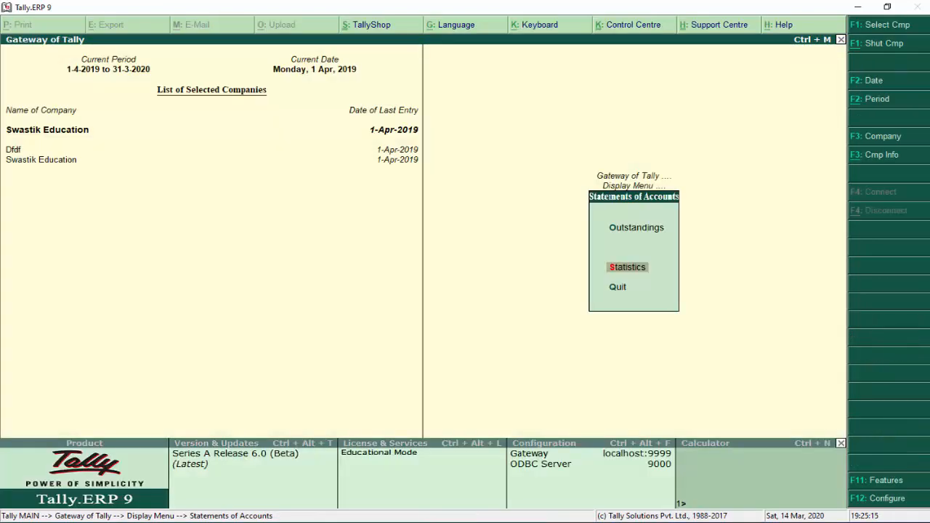
Open the Receipts and Payments report from the Display menu
key("Escape")
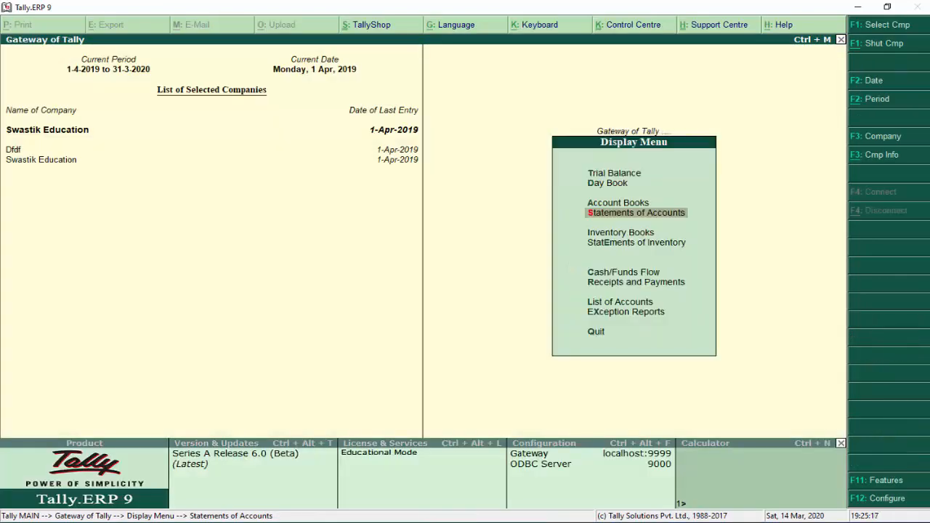
key("Down")
key("Down")
key("Down")
key("Down")
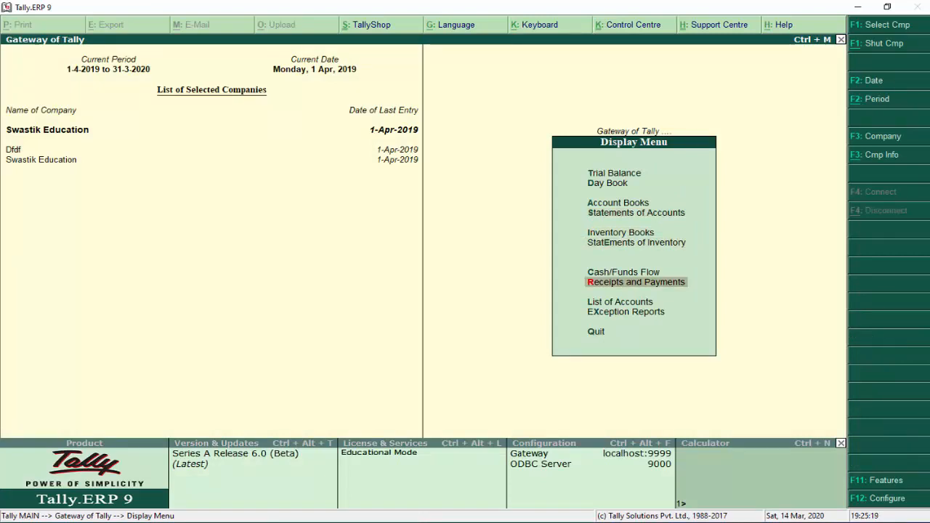
key("Up")
key("Up")
key("Up")
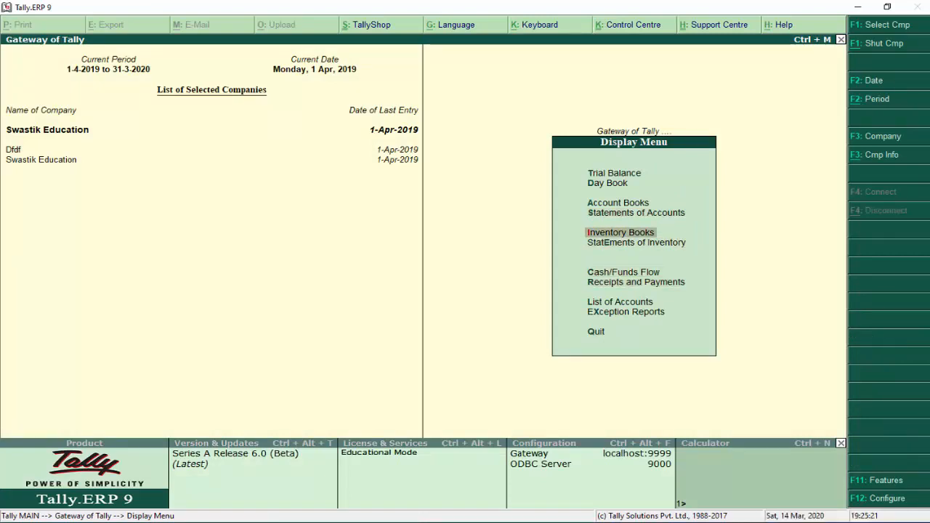
key("Down")
key("Down")
key("Down")
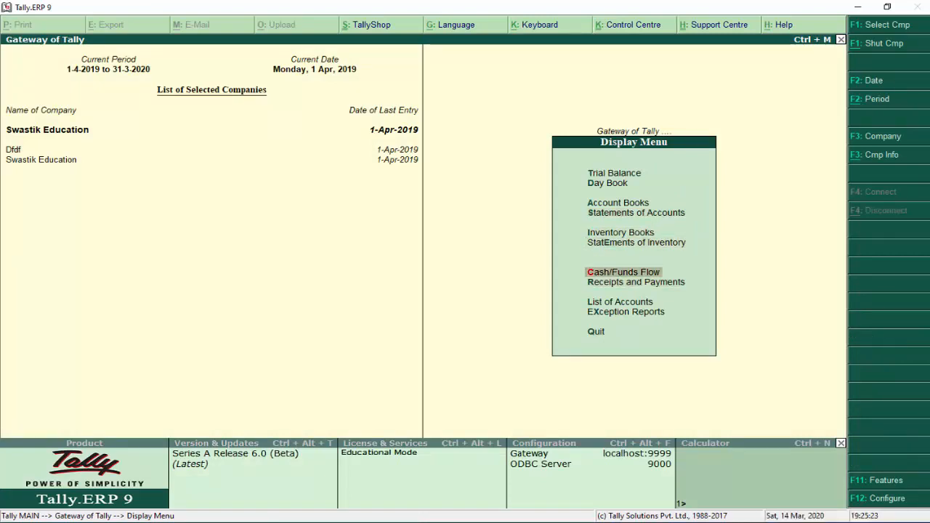
key("Return")
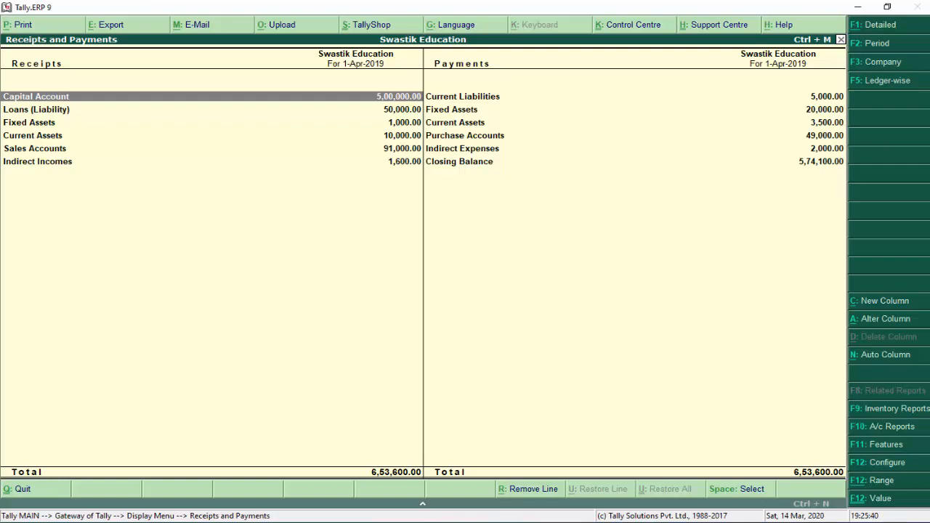
Show Receipts and Payments detailed and ledger-wise, totalling 6,53,600 each side, and browse its rows
key("alt+F1")
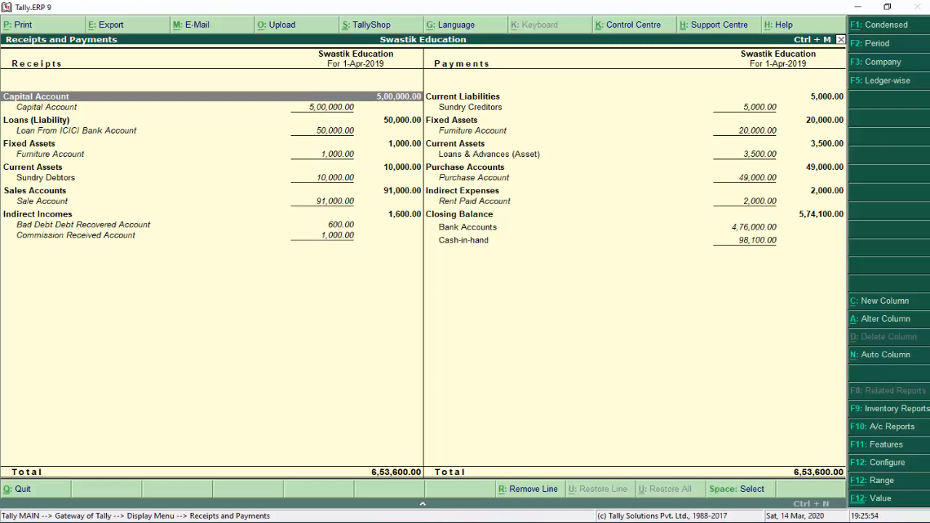
left_click(877, 81)
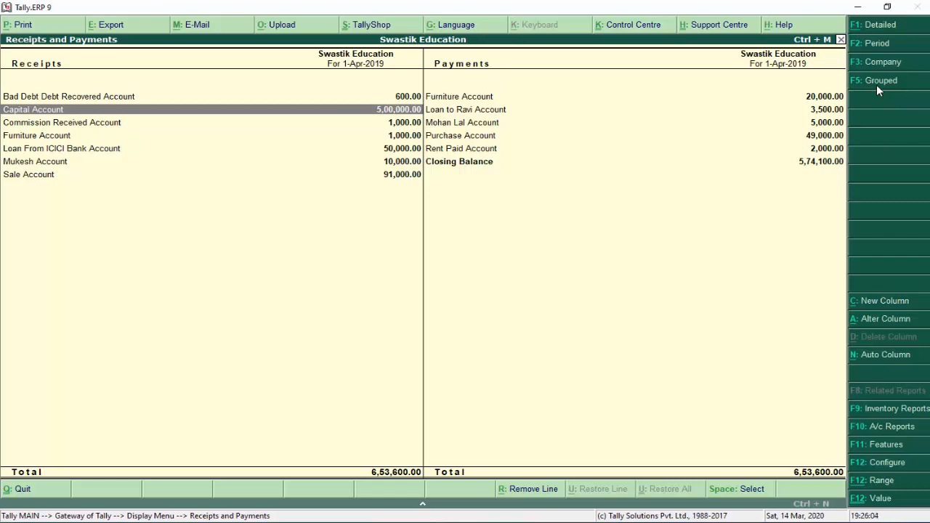
key("Down")
key("Down")
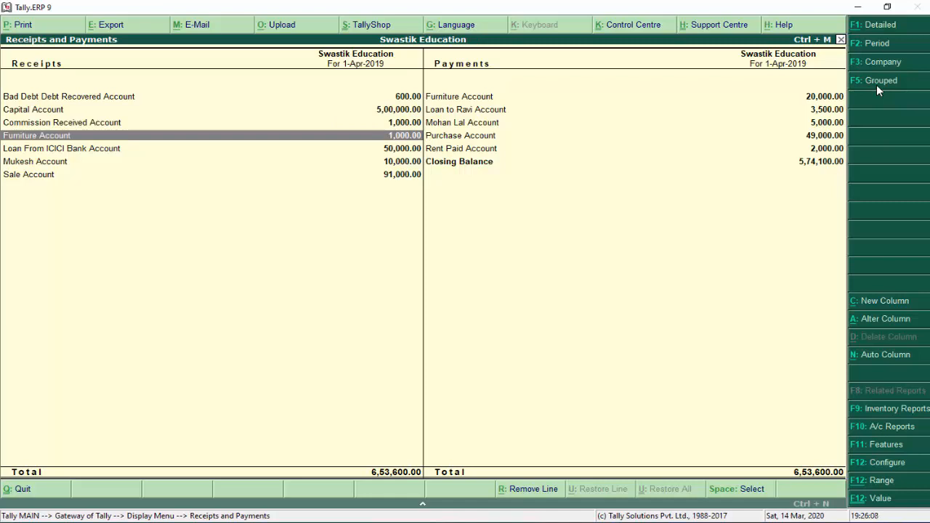
key("Down")
key("Down")
key("Up")
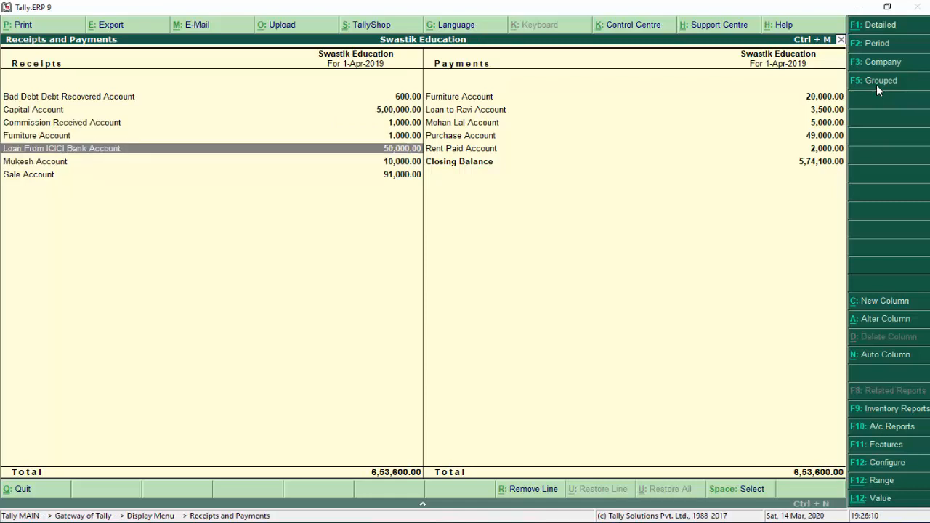
key("Up")
key("Up")
key("Up")
key("Up")
key("Right")
key("Down")
key("Down")
key("Down")
key("Down")
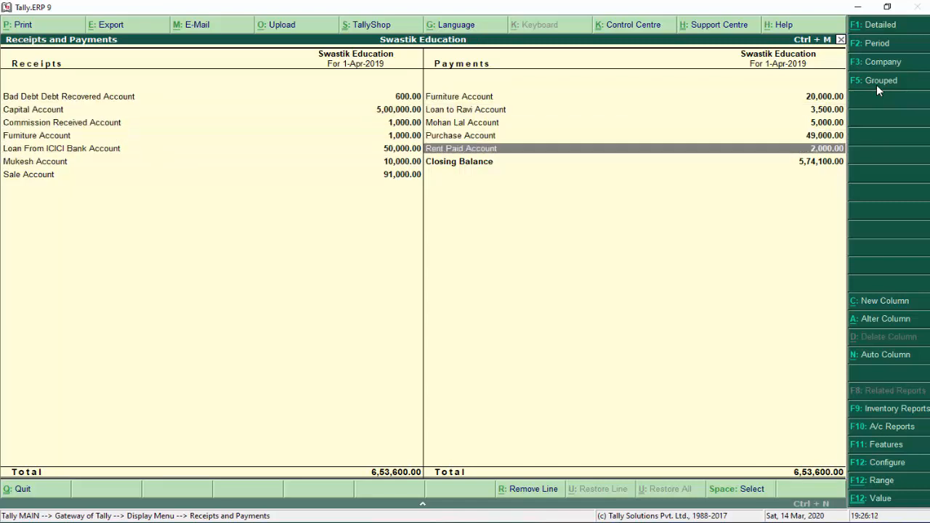
key("Down")
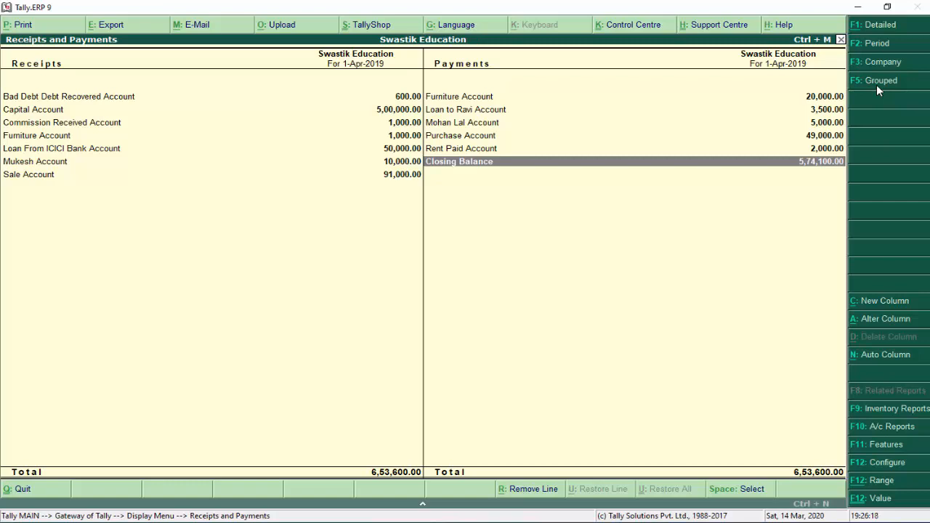
Open the List of Accounts and browse from Loans & Advances (Asset) to Sundry Debtors
key("Escape")
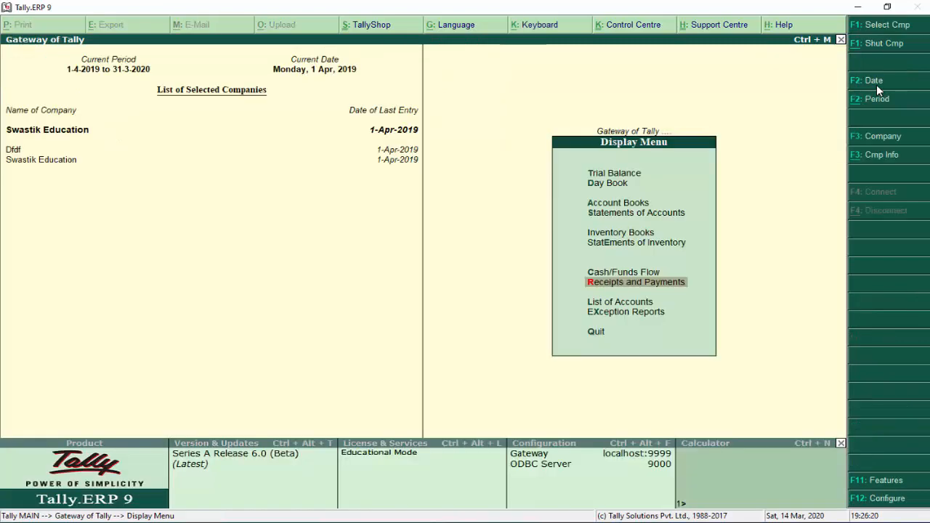
key("Down")
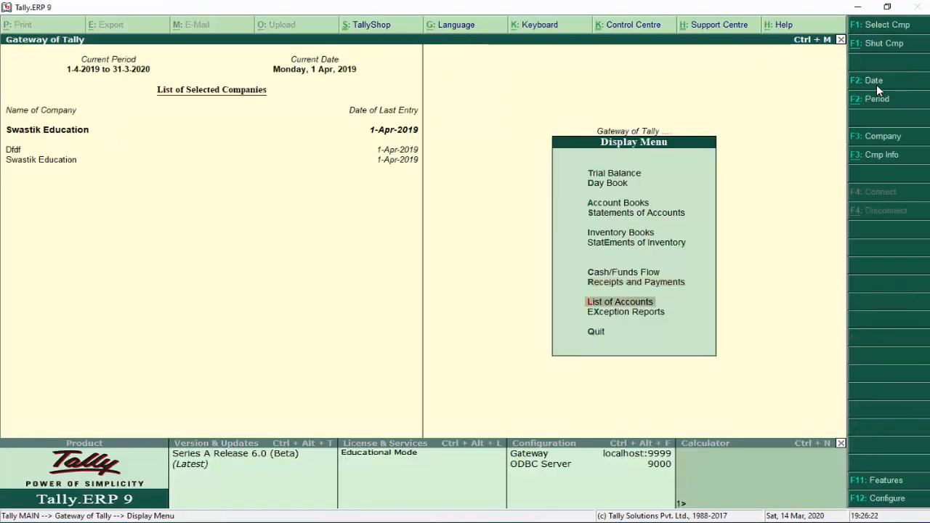
key("Return")
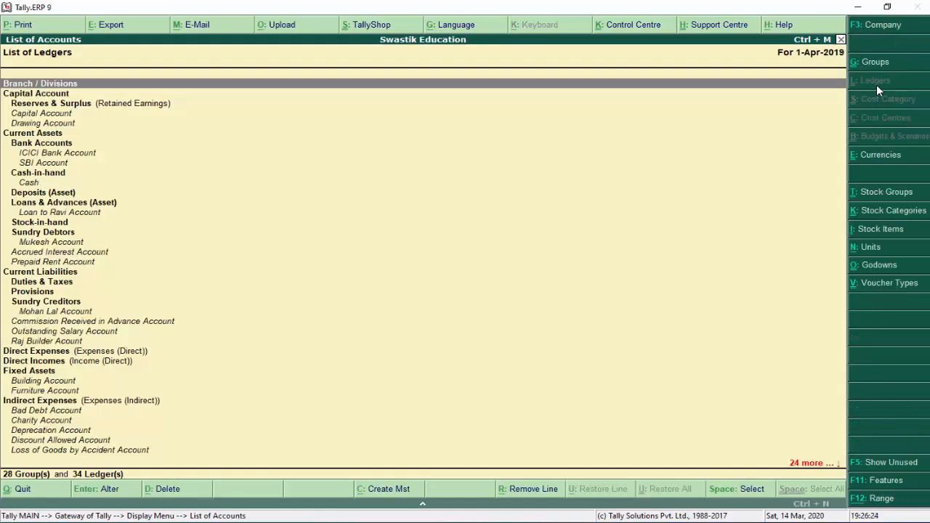
key("Down")
key("Down")
key("Down")
key("Down")
key("Down")
key("Down")
key("Down")
key("Down")
key("Down")
key("Down")
key("Down")
key("Down")
key("Down")
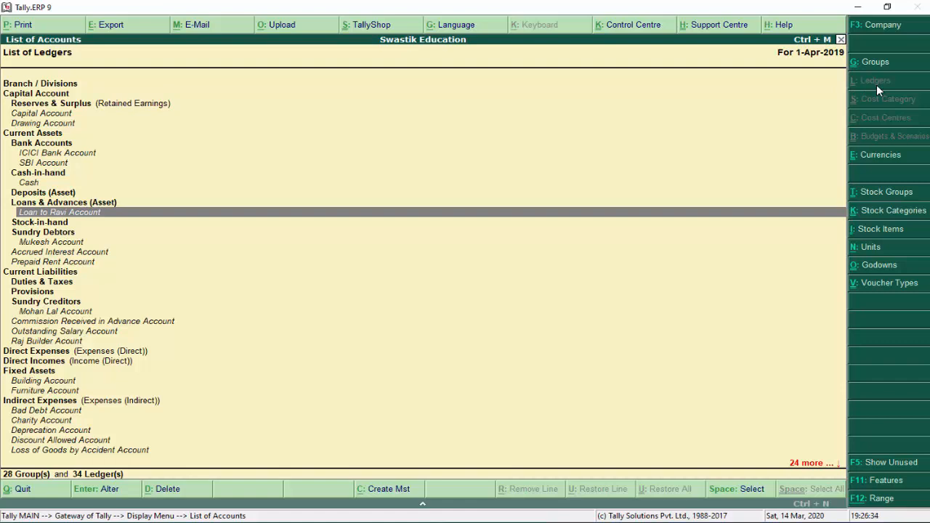
key("Down")
key("Down")
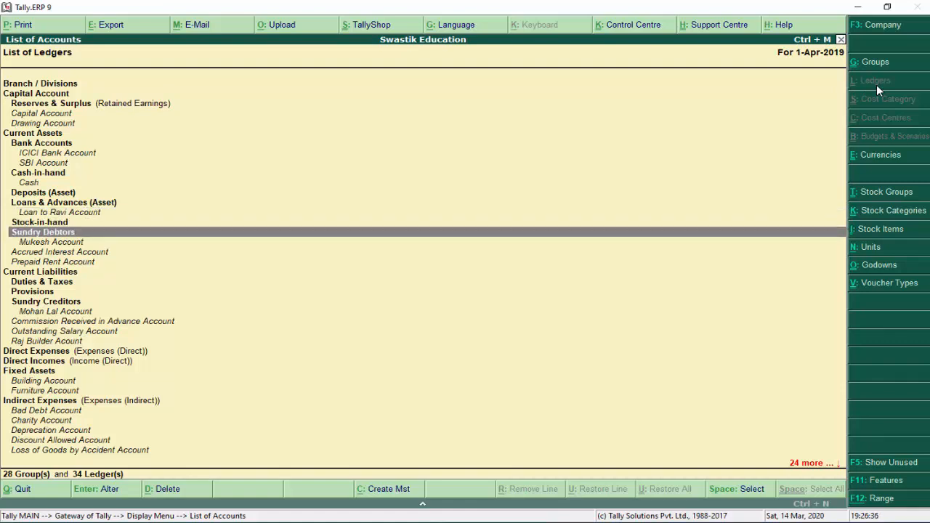
key("Down")
key("Down")
key("Down")
key("Down")
key("Down")
key("Down")
key("Down")
key("Down")
key("Down")
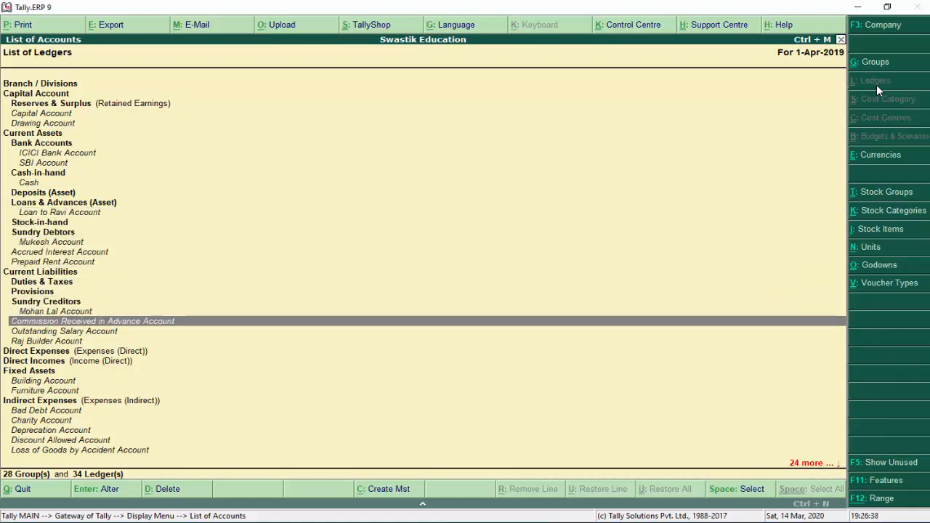
key("Up")
key("Up")
Browse the remaining ledgers down to Bank OD A/c under Loans (Liability), then close the list
key("Down")
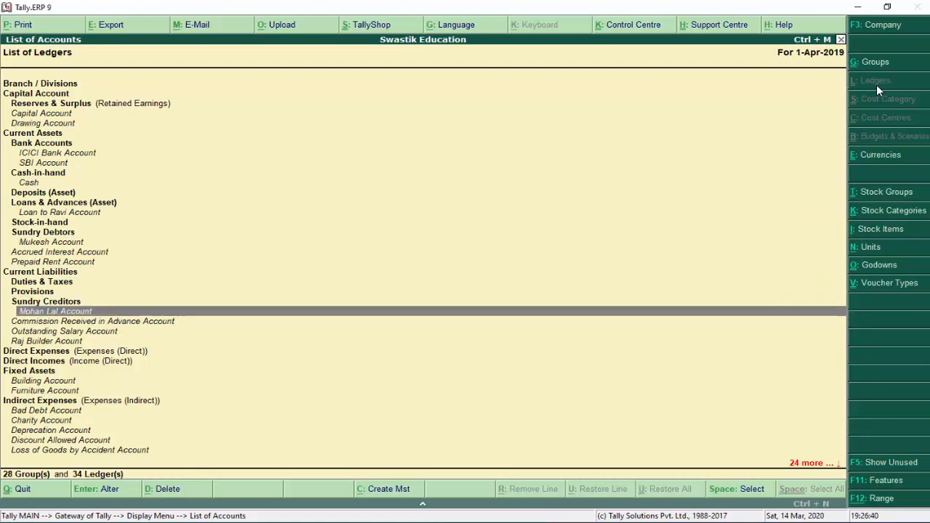
key("Down")
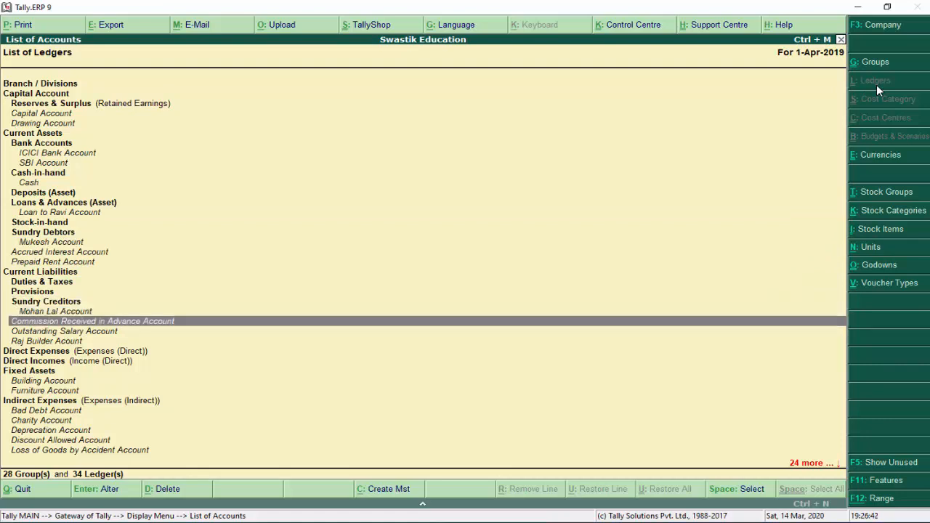
key("Down")
key("Up")
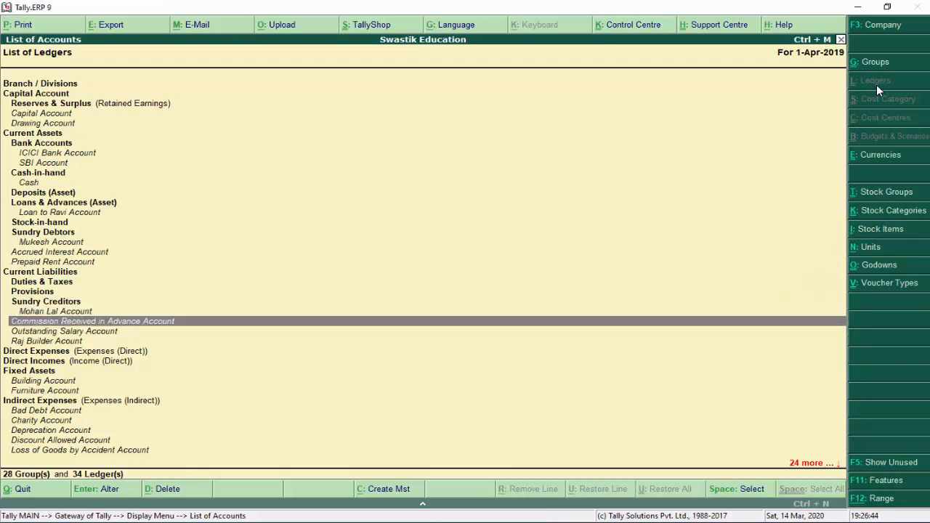
key("Down")
key("Down")
key("Down")
key("Down")
key("Down")
key("Down")
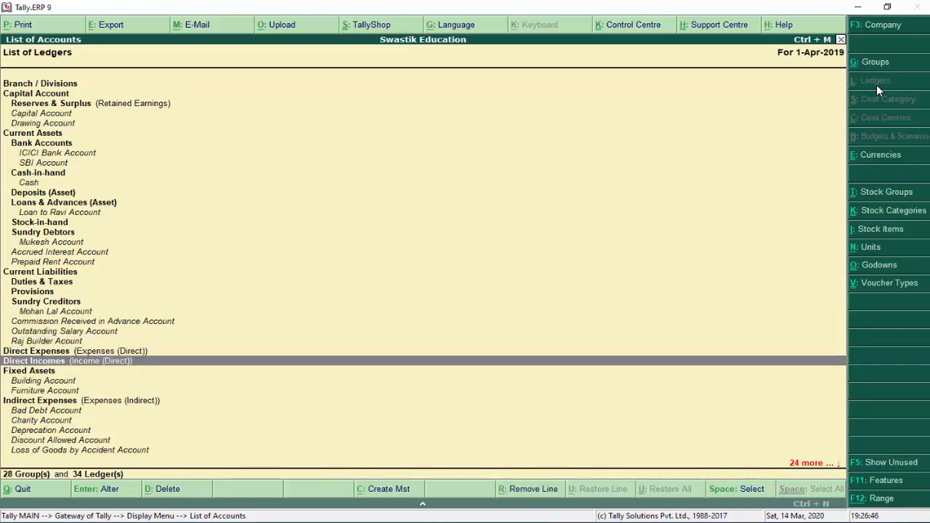
key("Down")
key("Down")
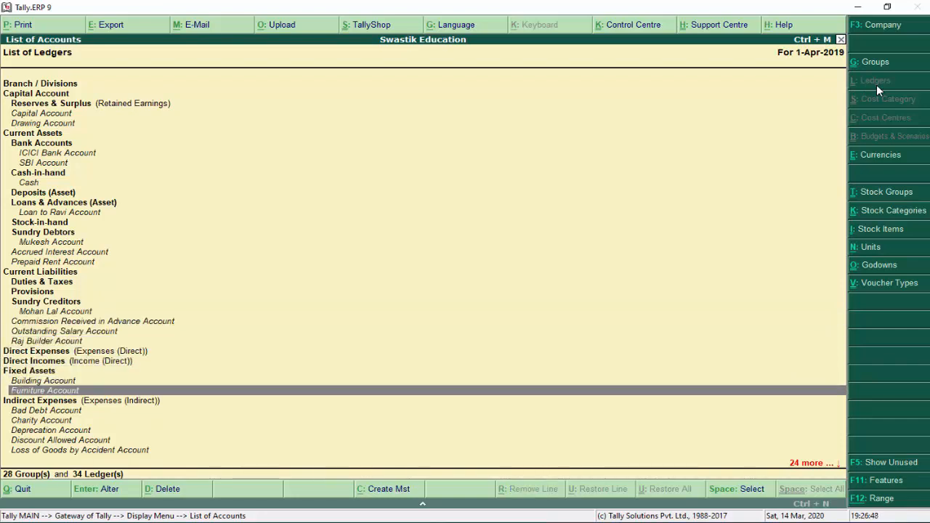
key("Down")
key("Down")
key("Down")
key("Down")
key("Down")
key("Down")
key("Down")
key("Down")
key("Down")
key("Down")
key("Down")
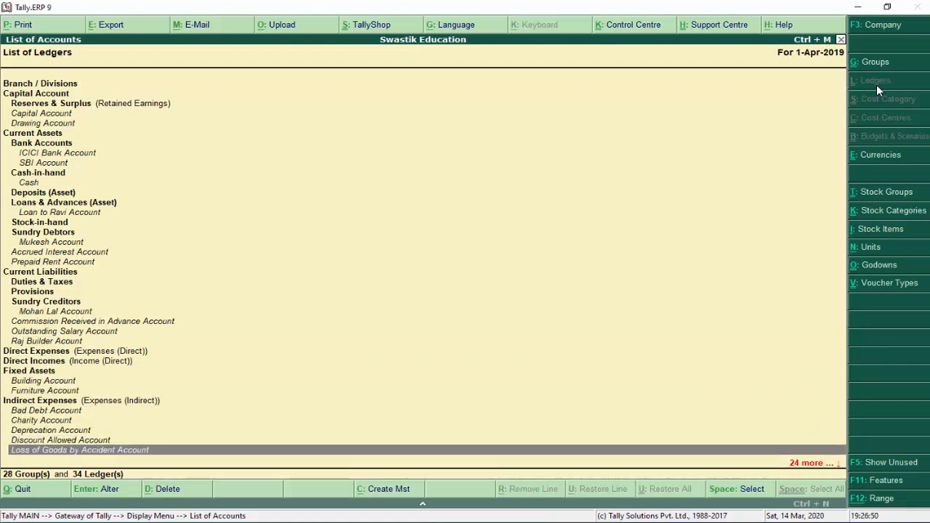
key("Down")
key("Down")
key("Down")
key("Down")
key("Down")
key("Down")
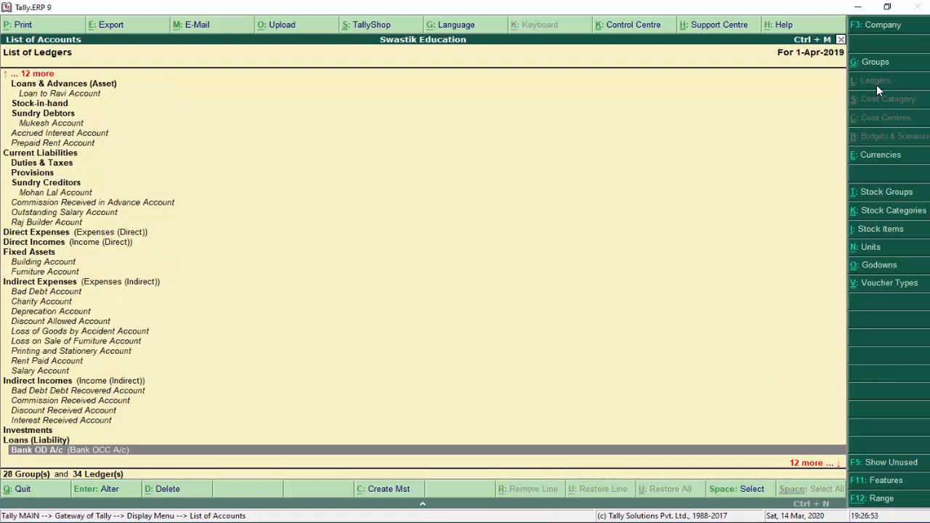
key("Escape")
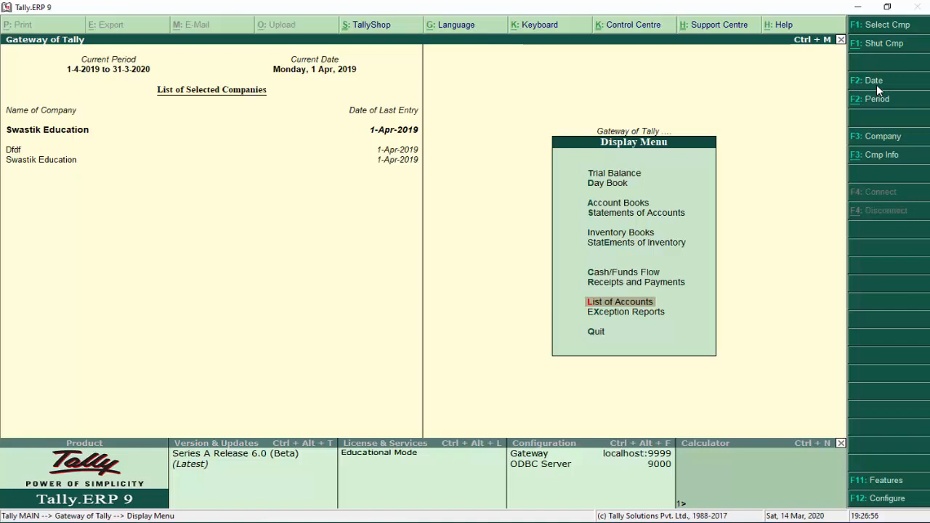